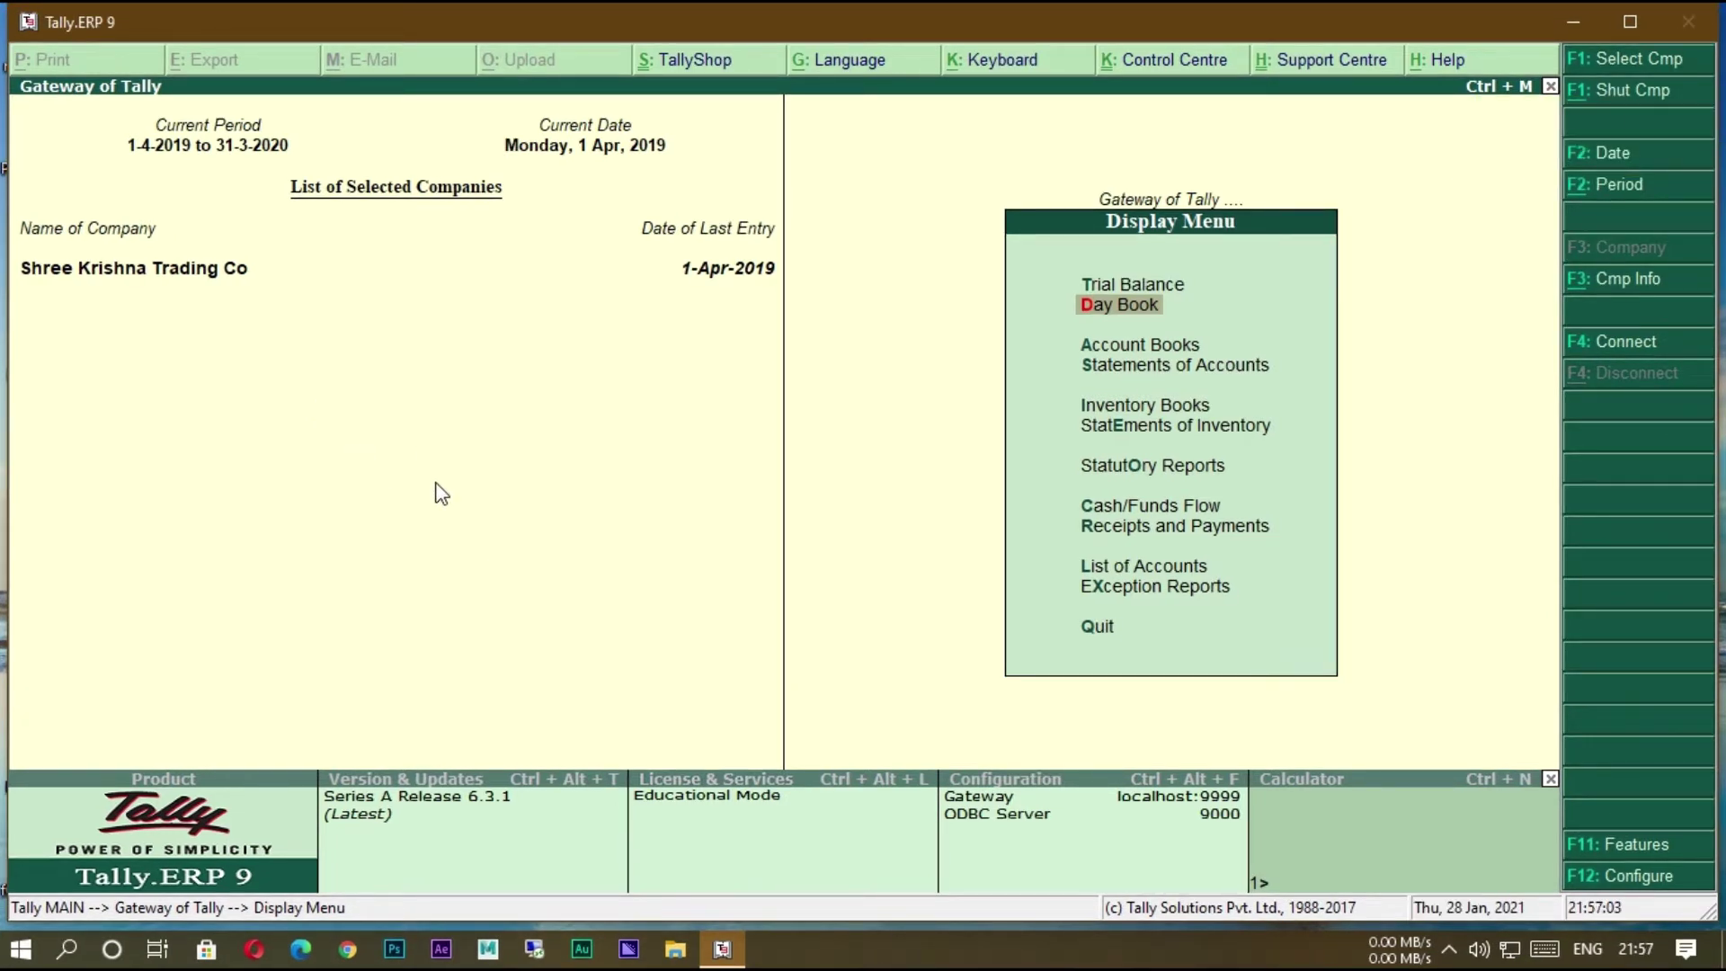
Leave the display reports and open the Inventory Info. masters of Shree Krishna Trading Co.
{"action": "key", "text": "Escape"}
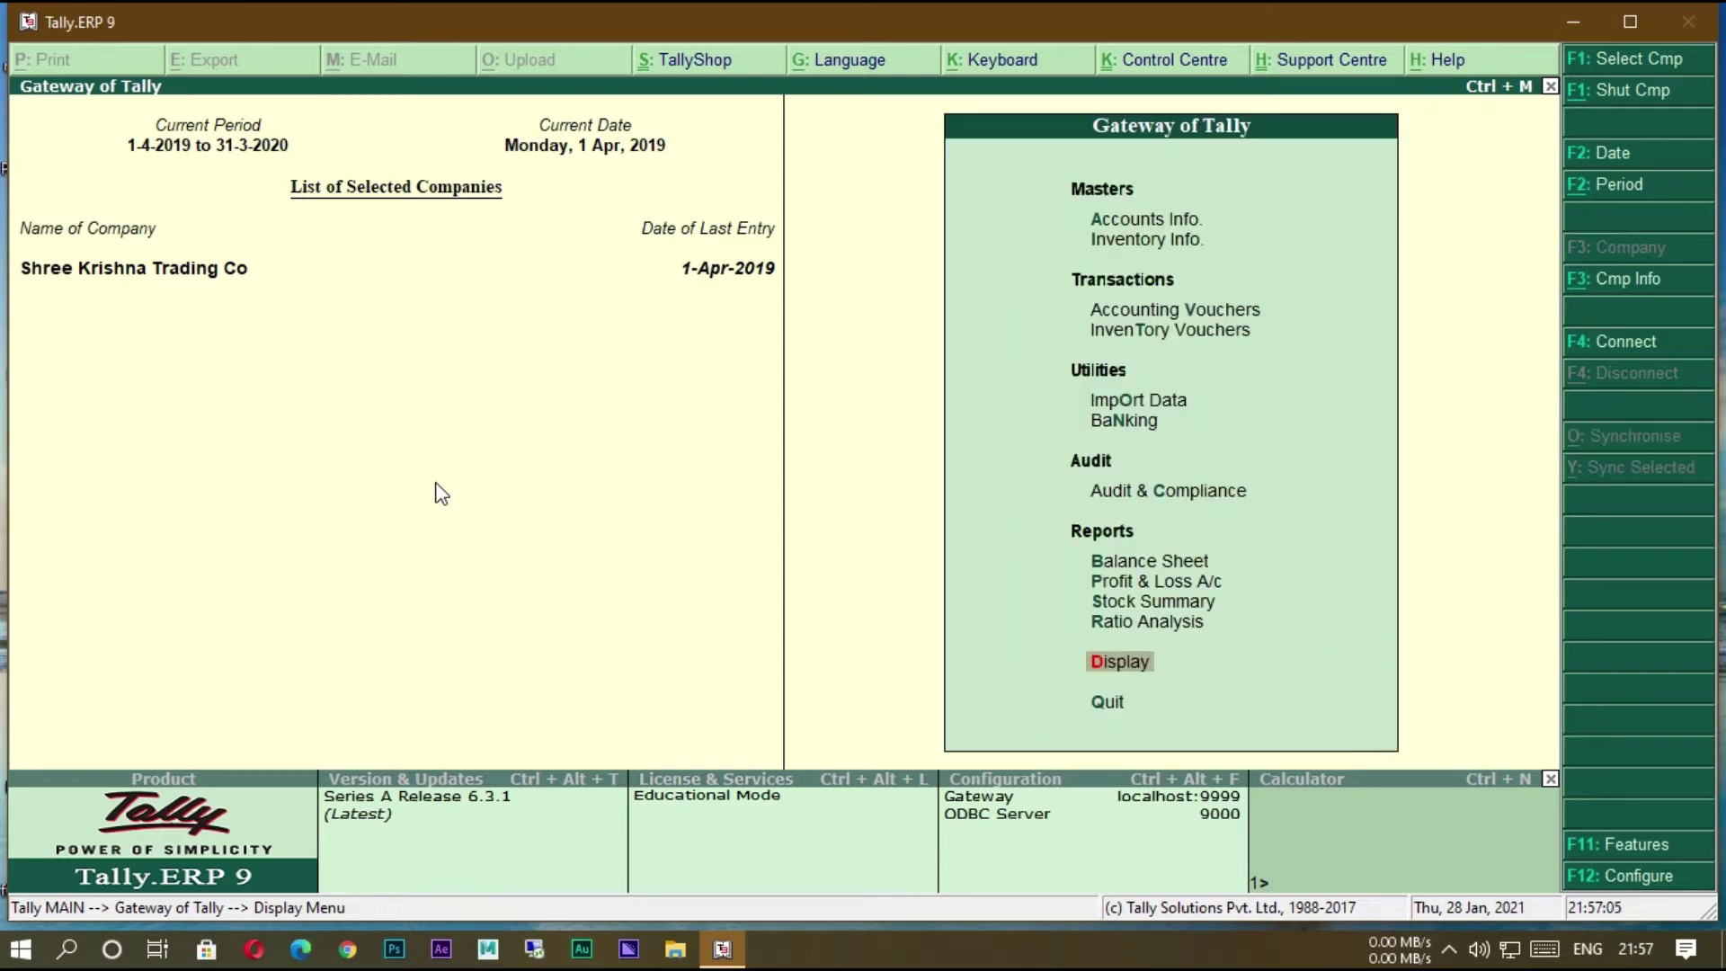
{"action": "key", "text": "Up"}
{"action": "key", "text": "Up"}
{"action": "key", "text": "Up"}
{"action": "key", "text": "Up"}
{"action": "key", "text": "Up"}
{"action": "key", "text": "Up"}
{"action": "key", "text": "Up"}
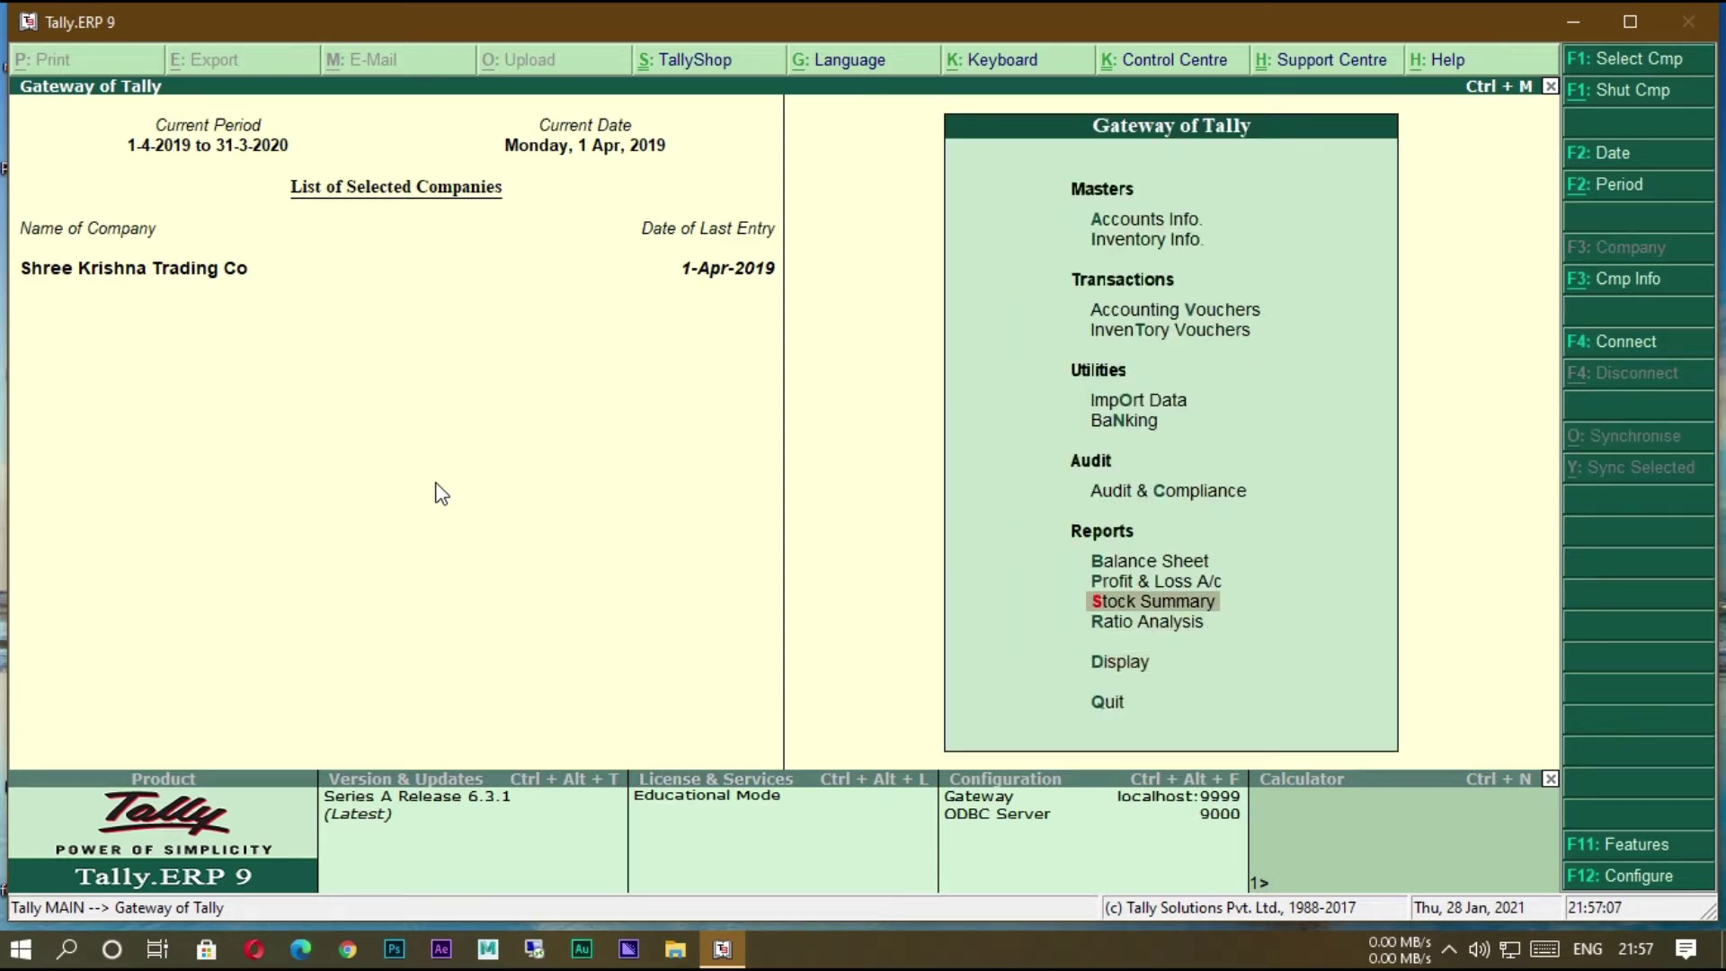
{"action": "key", "text": "Up"}
{"action": "key", "text": "Up"}
{"action": "key", "text": "Up"}
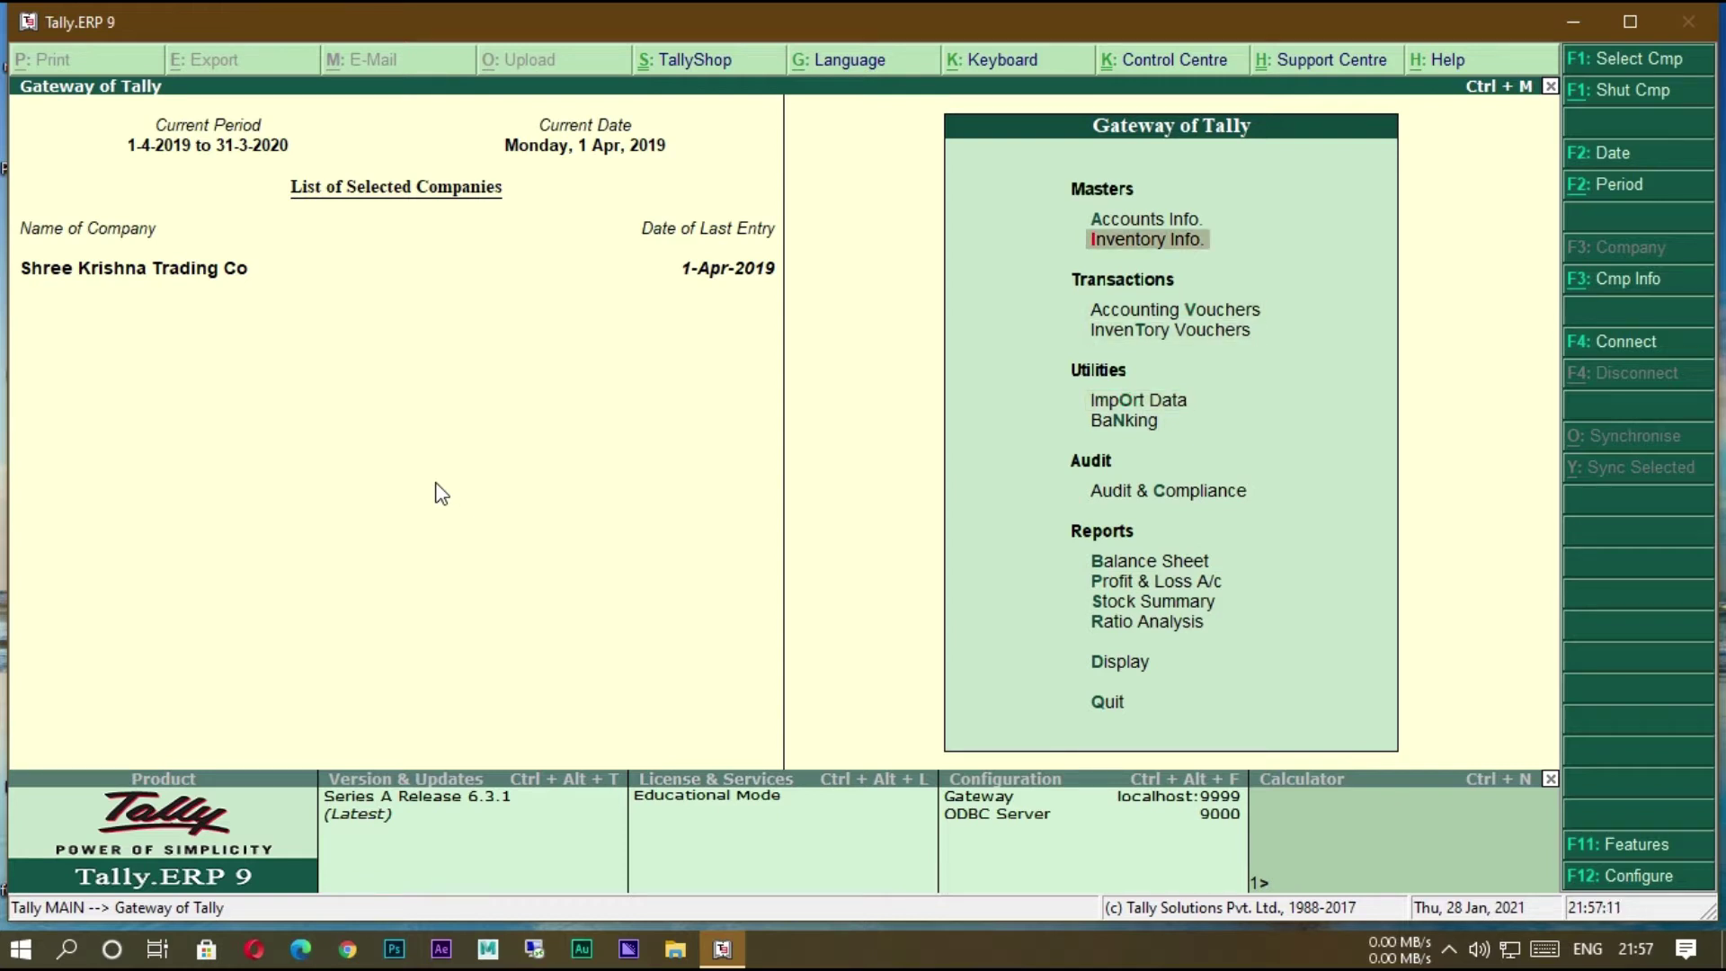
{"action": "key", "text": "Return"}
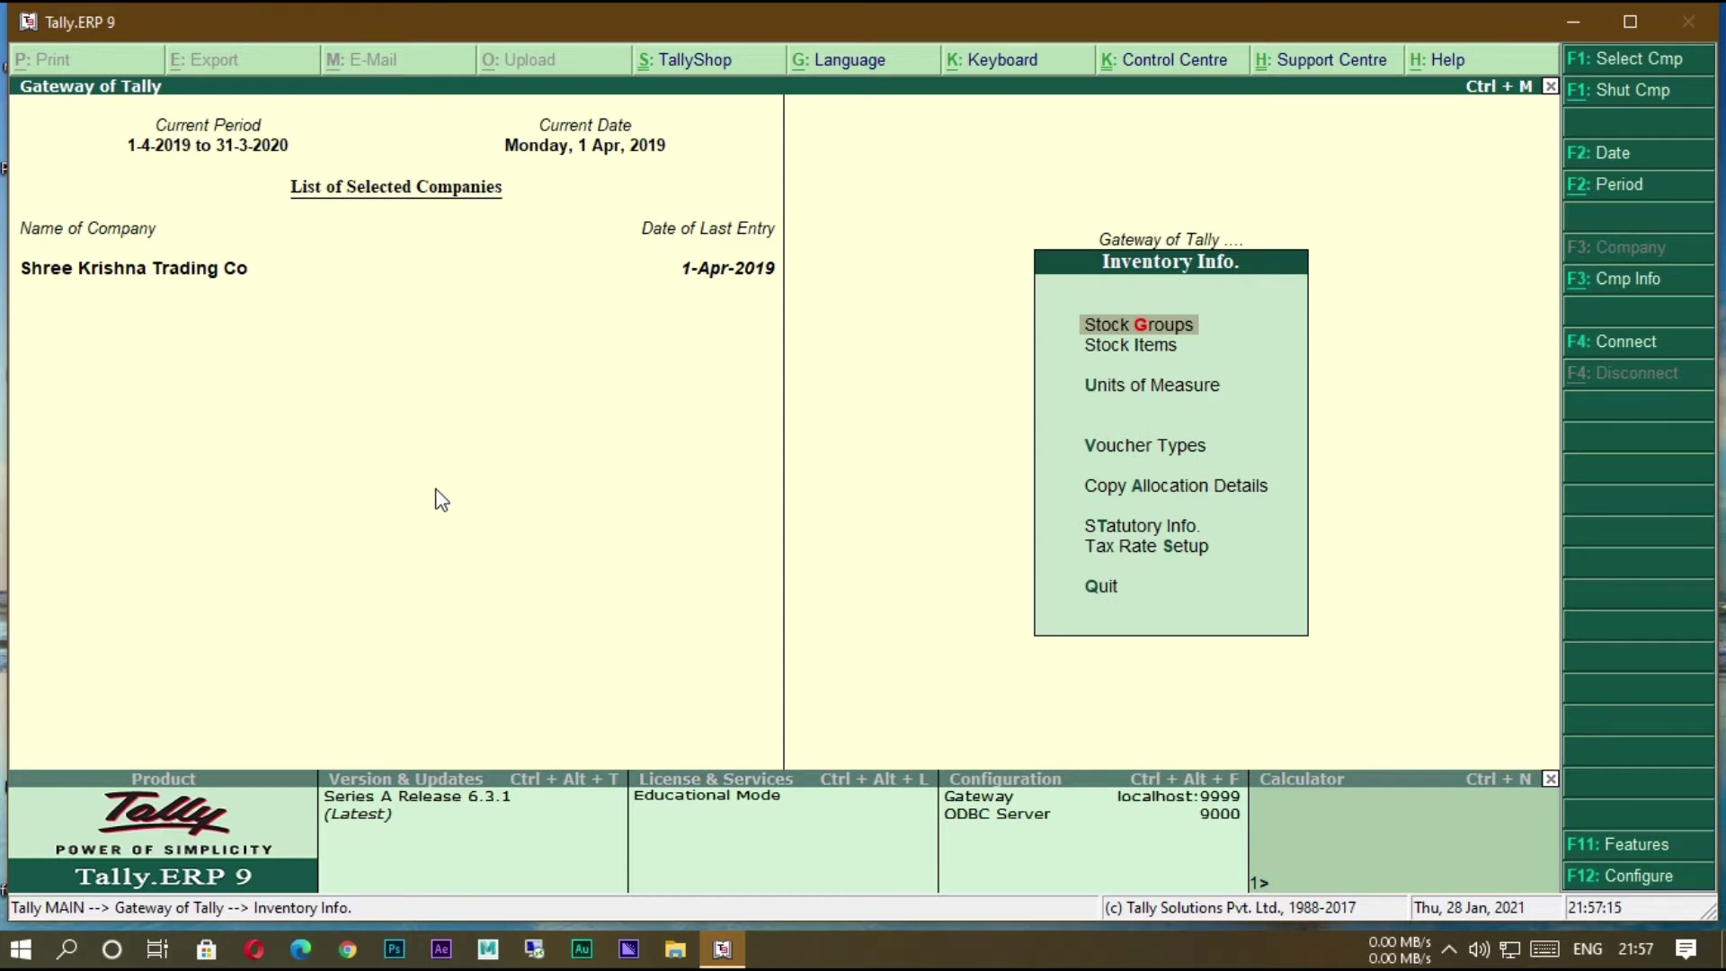
Open the master configuration for accounts and inventory information.
{"action": "key", "text": "F12"}
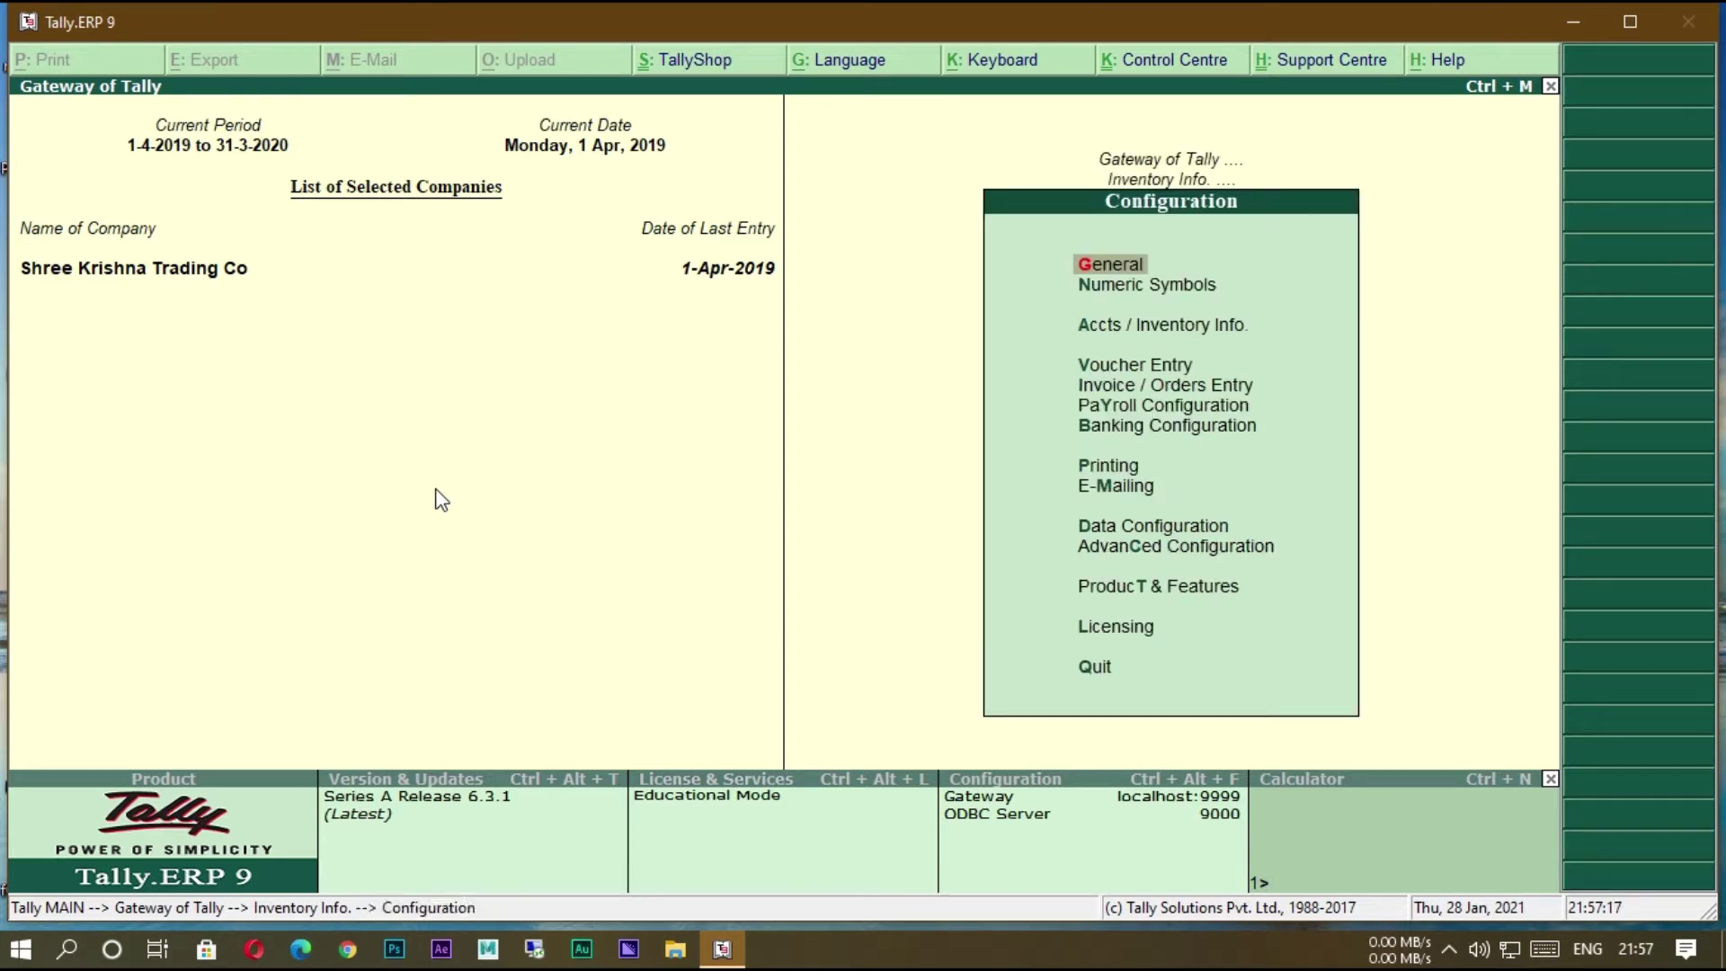
{"action": "key", "text": "Down"}
{"action": "key", "text": "Down"}
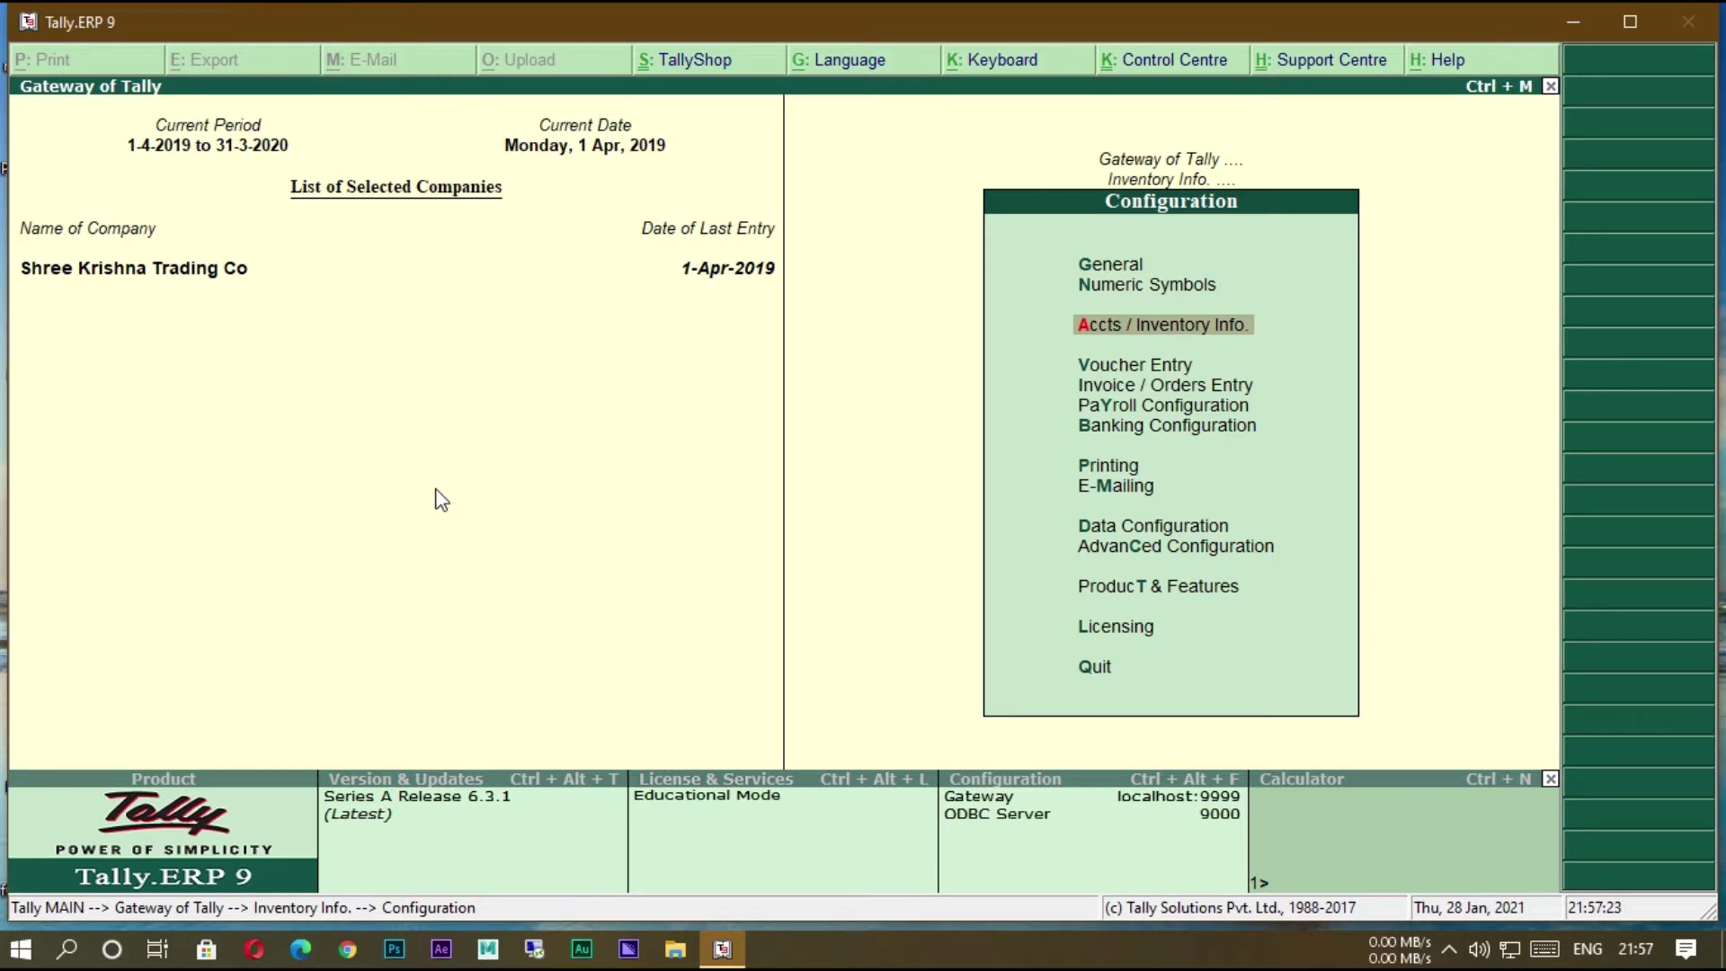
{"action": "key", "text": "Return"}
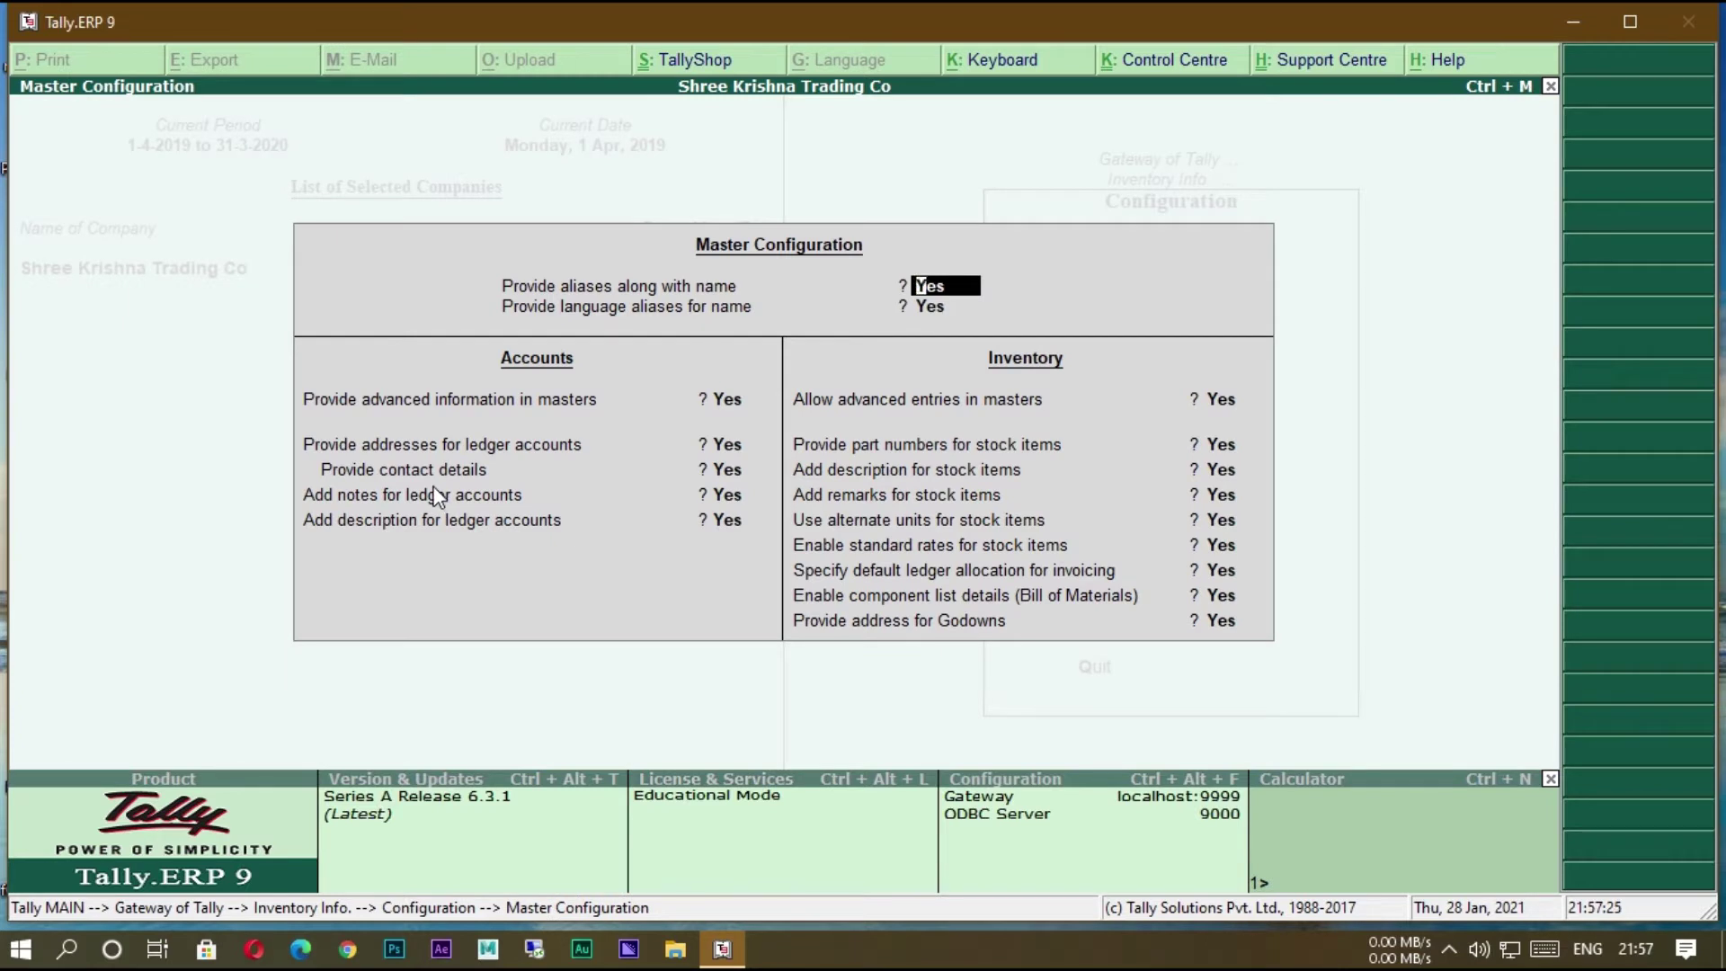
Check the accounts and inventory master settings, including component list details (Bill of Materials), accept them and return to the Gateway of Tally.
{"action": "key", "text": "Return"}
{"action": "key", "text": "Return"}
{"action": "key", "text": "Return"}
{"action": "key", "text": "Return"}
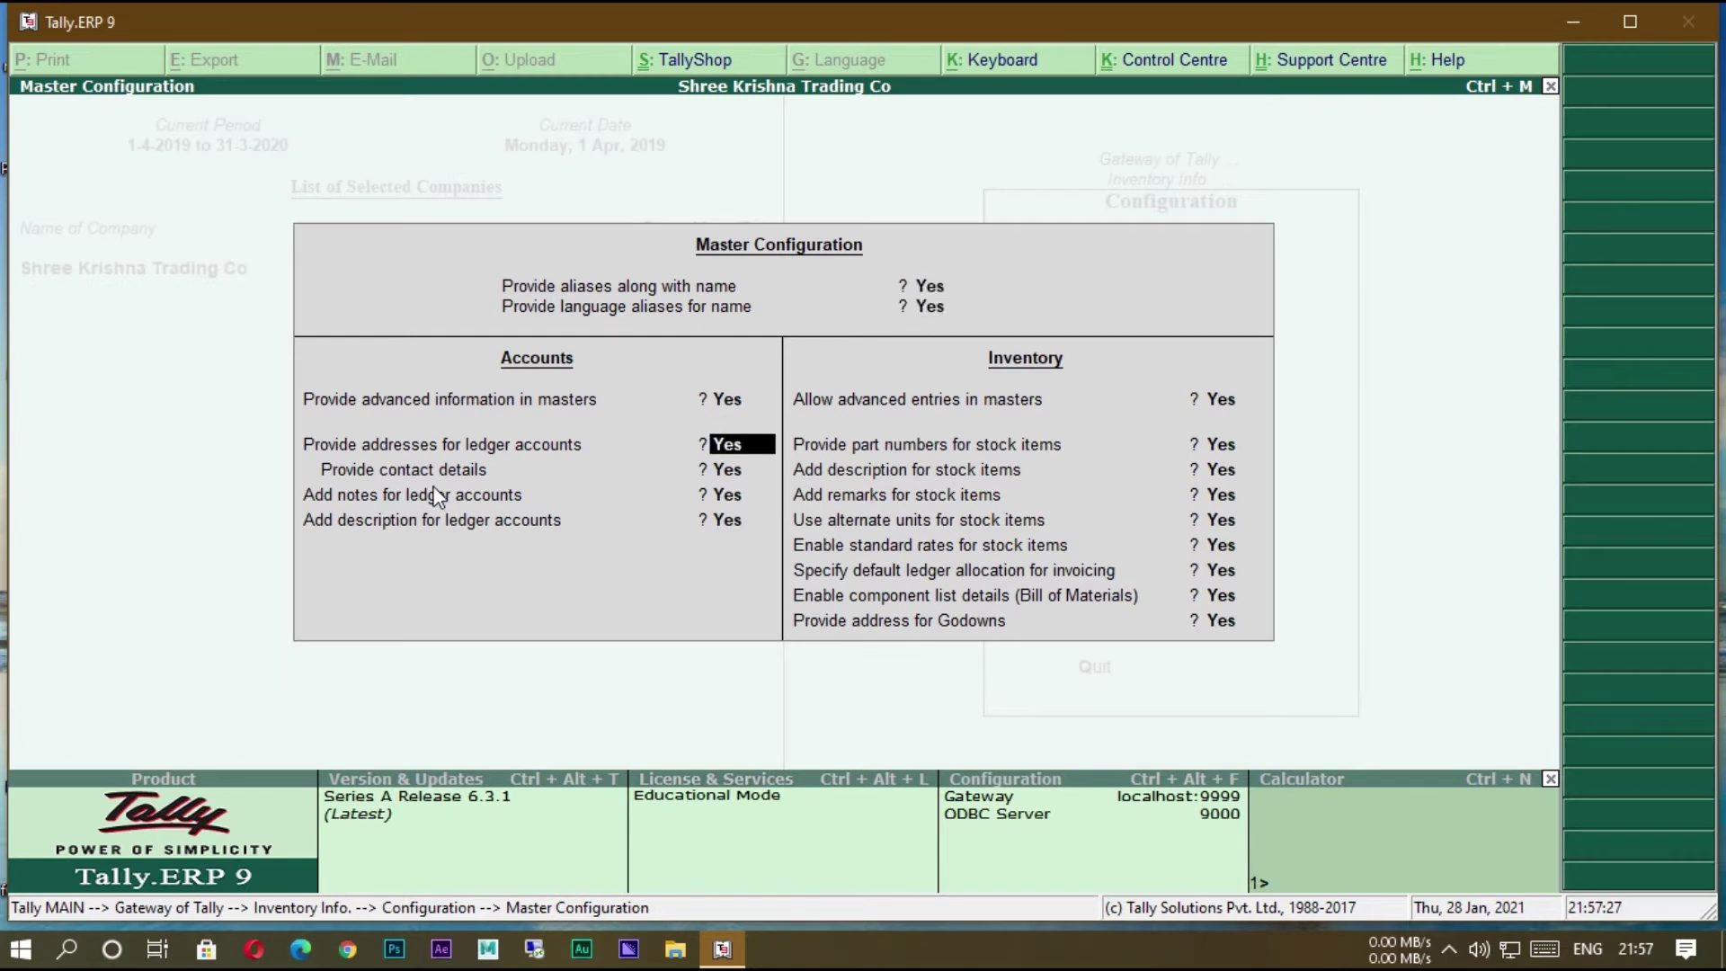
{"action": "key", "text": "Return"}
{"action": "key", "text": "Return"}
{"action": "key", "text": "Return"}
{"action": "key", "text": "Return"}
{"action": "key", "text": "Return"}
{"action": "key", "text": "Return"}
{"action": "key", "text": "Return"}
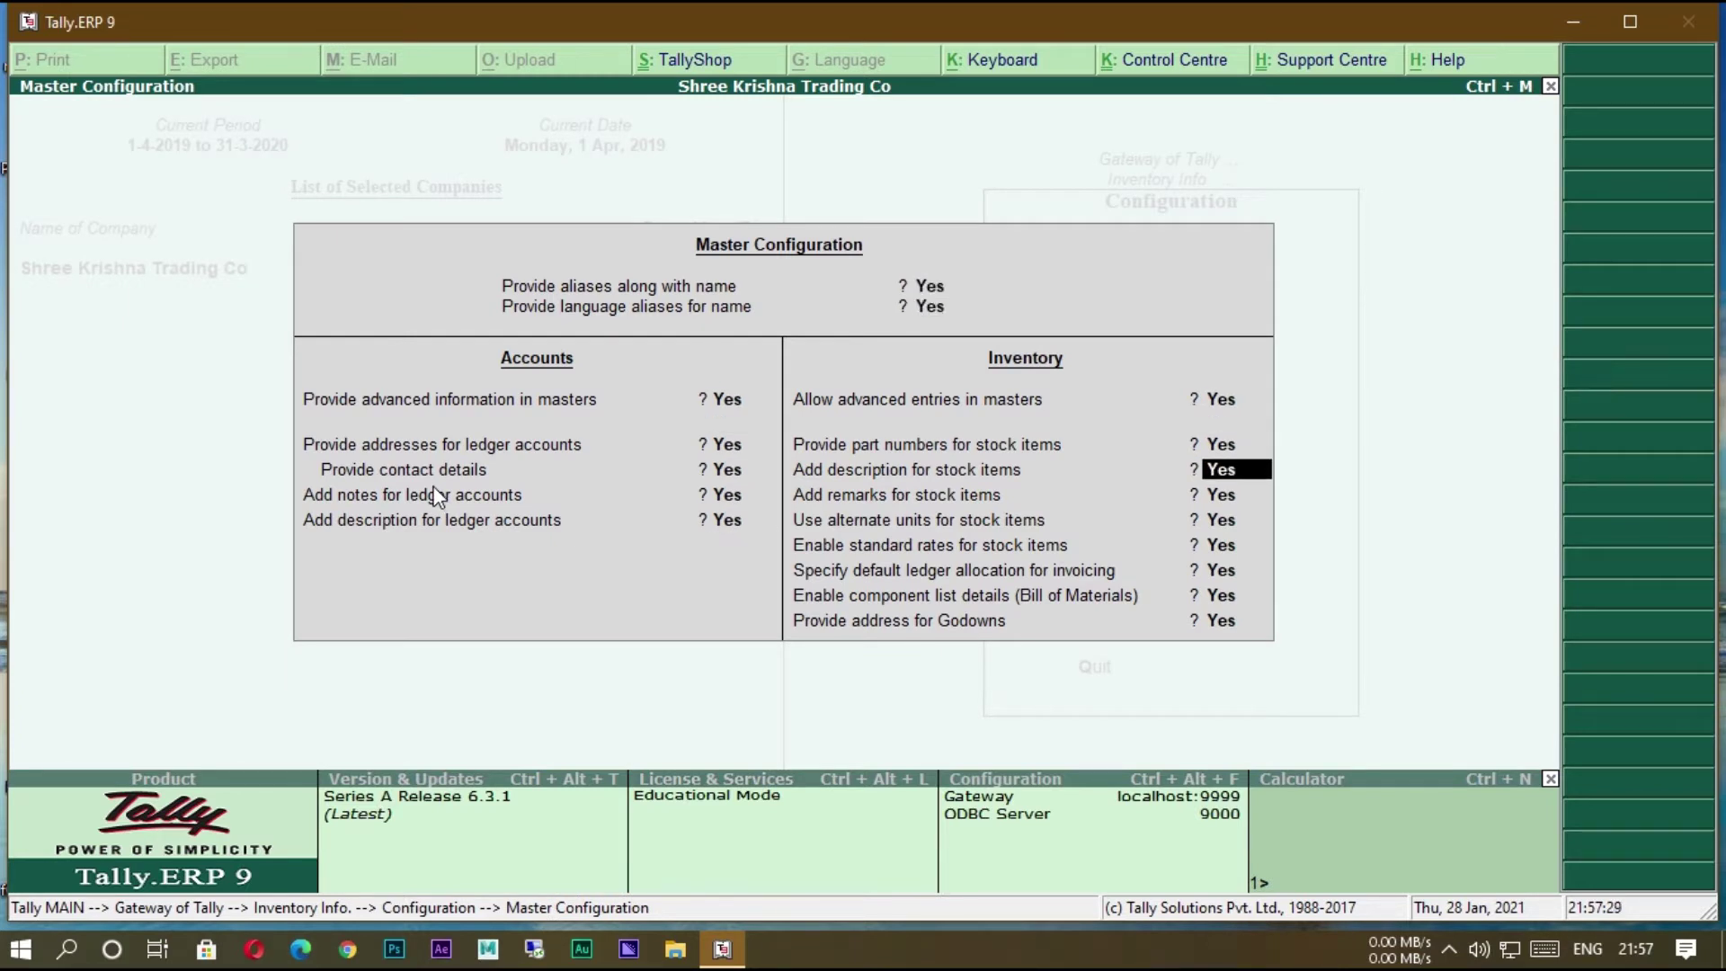
{"action": "key", "text": "Return"}
{"action": "key", "text": "Return"}
{"action": "key", "text": "Return"}
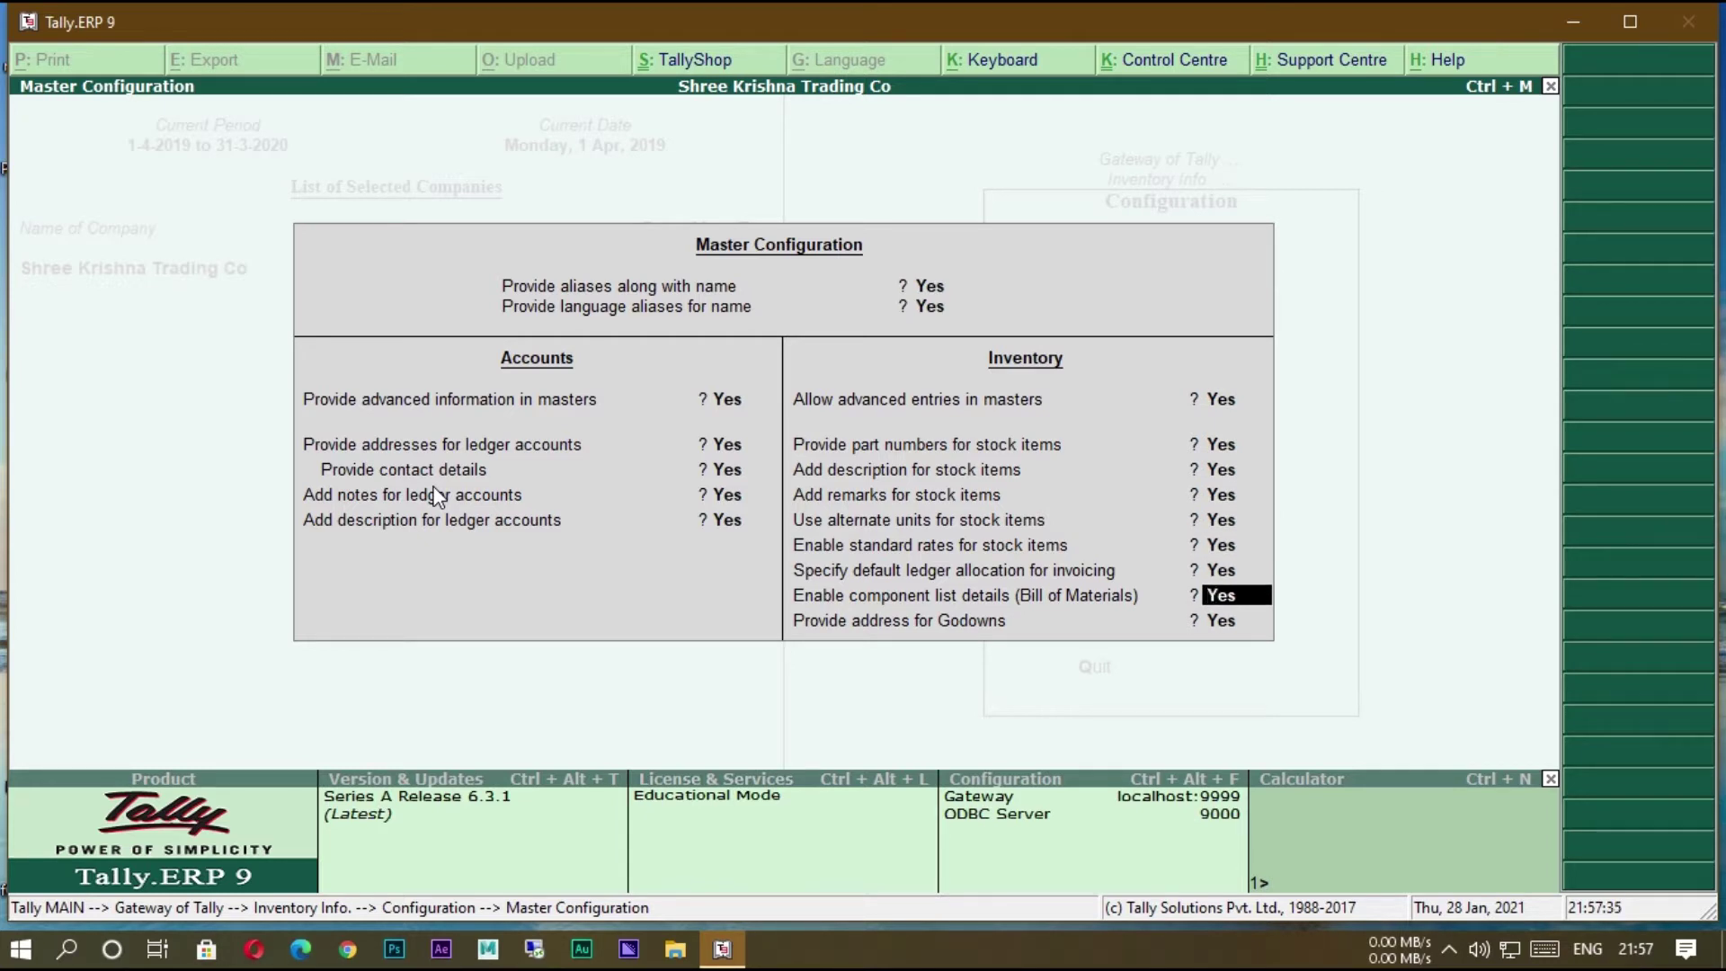
{"action": "key", "text": "Return"}
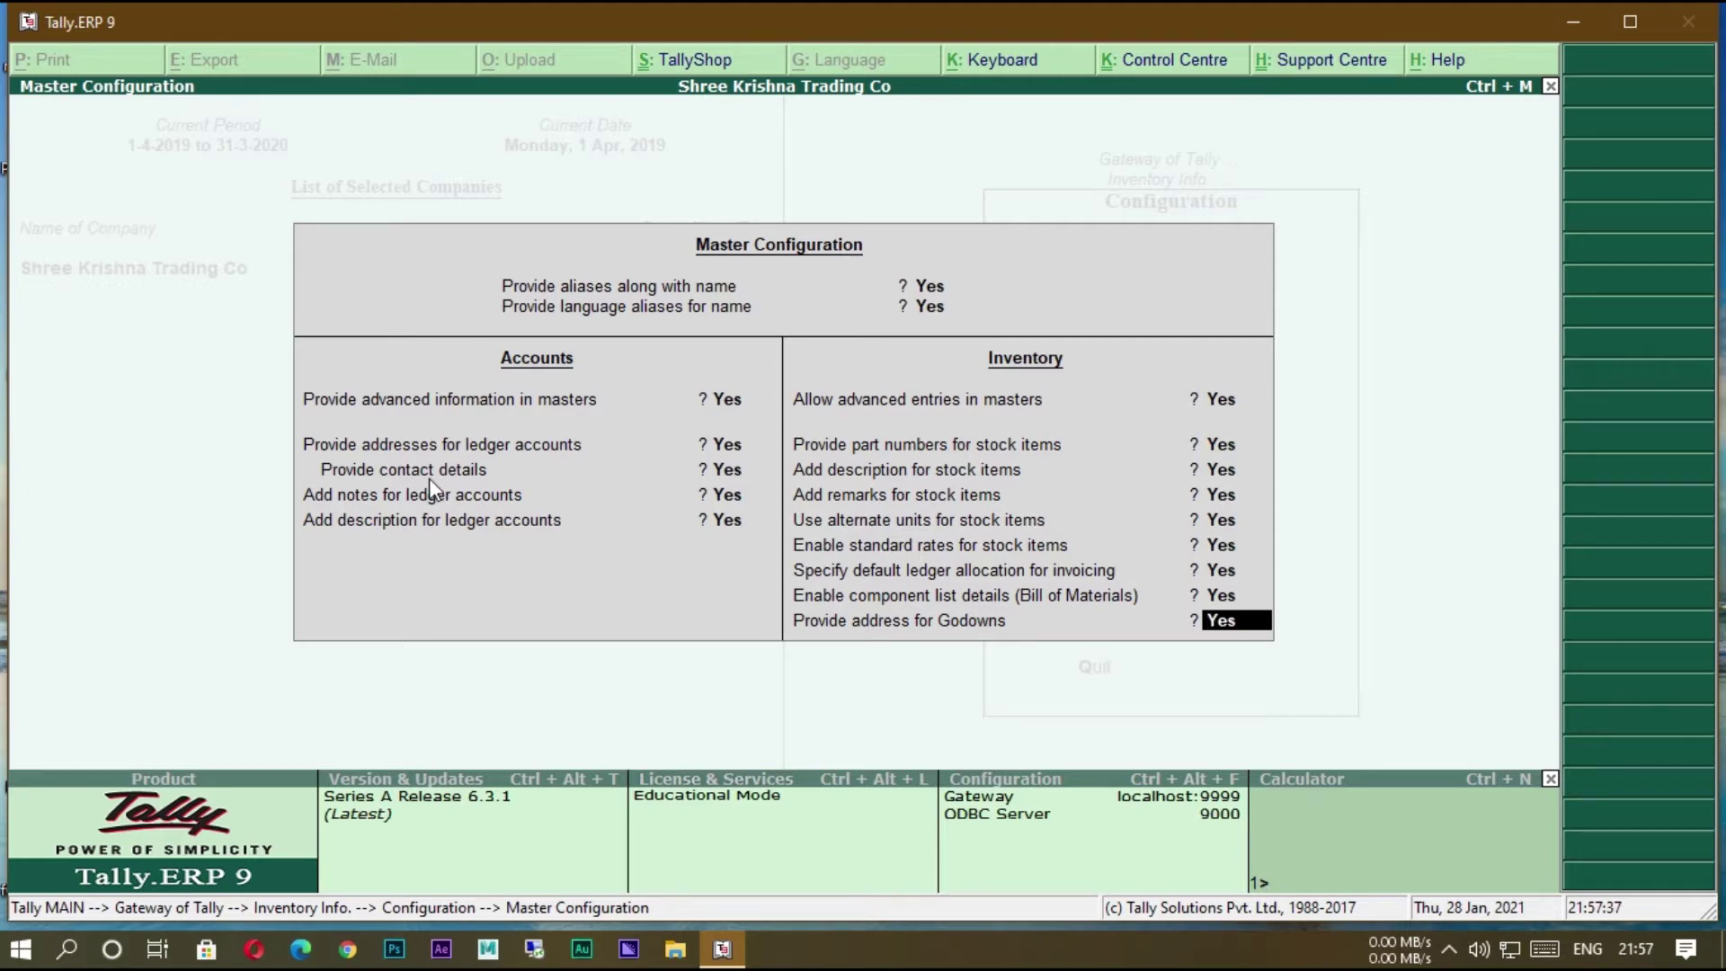
{"action": "key", "text": "Return"}
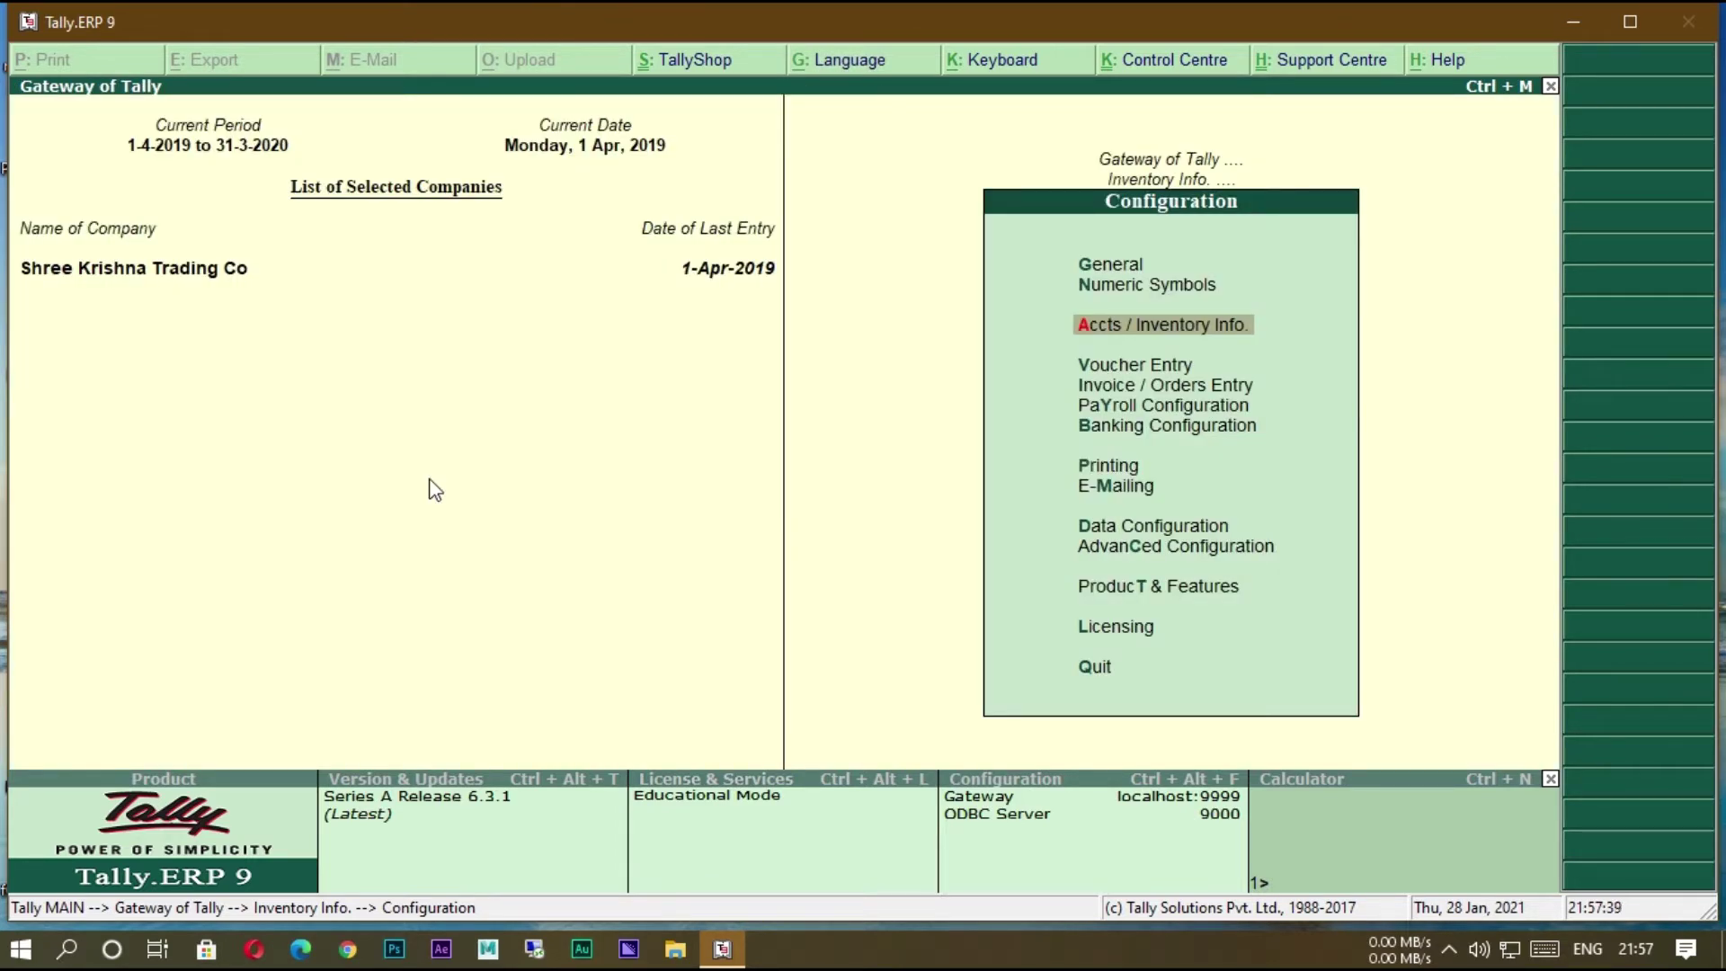
{"action": "key", "text": "Escape"}
{"action": "key", "text": "Escape"}
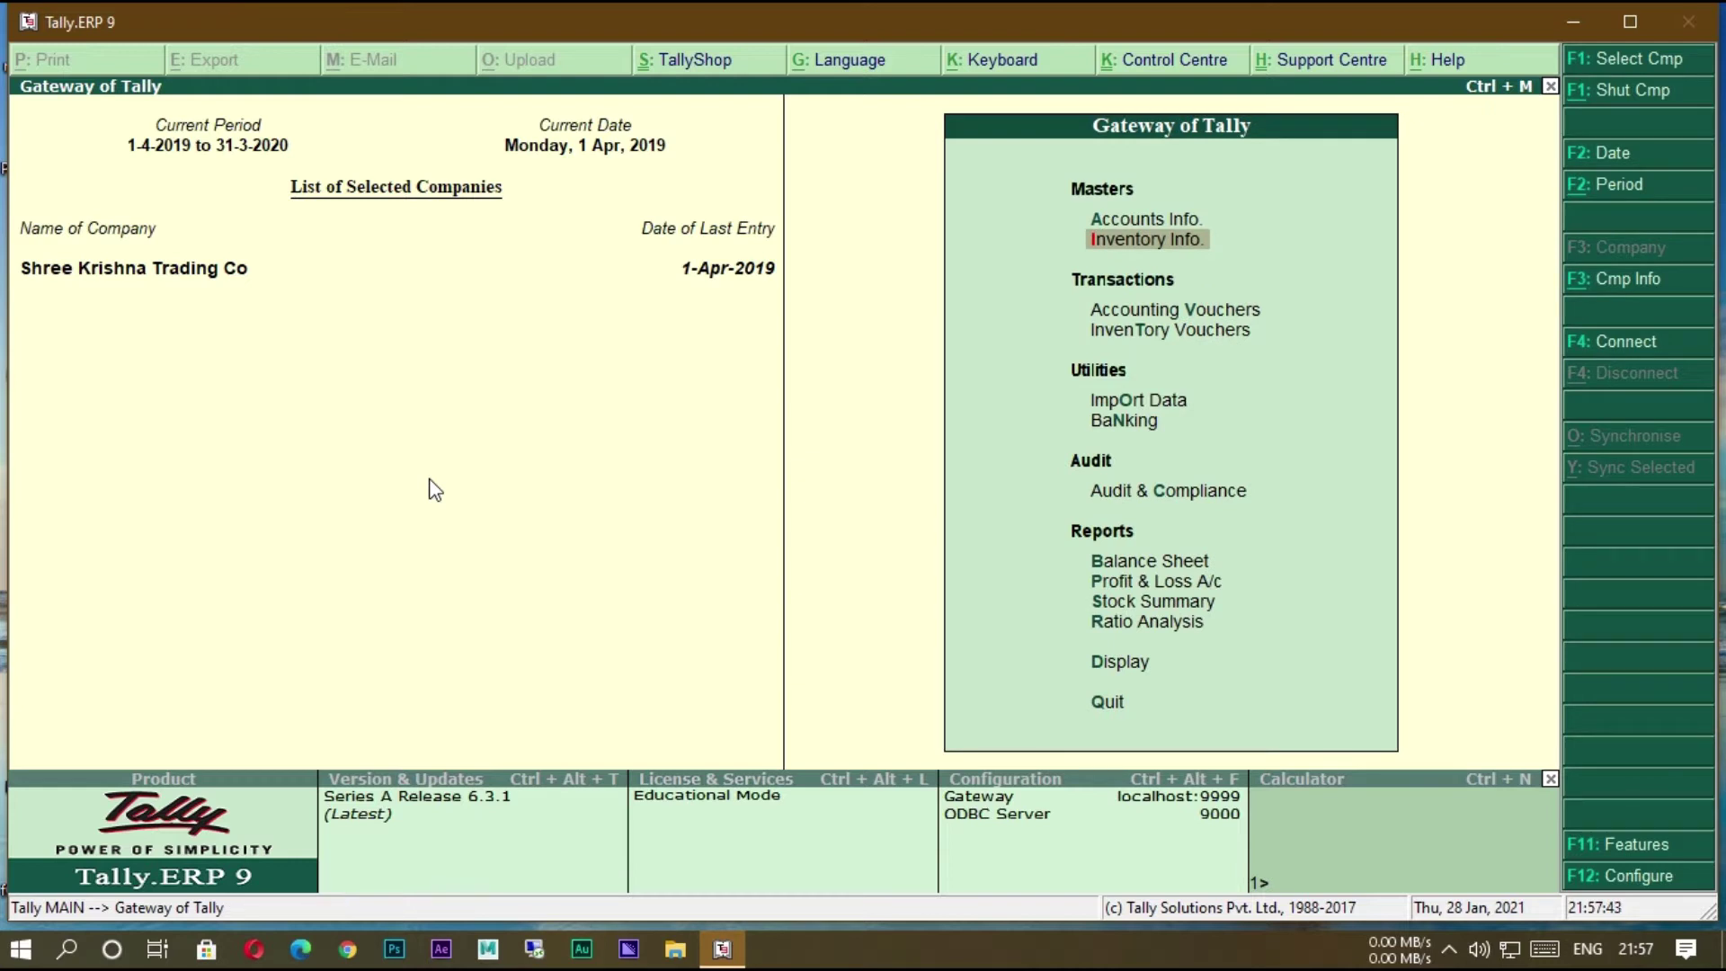
Reopen the accounts and inventory master configuration from Inventory Info.
{"action": "key", "text": "Return"}
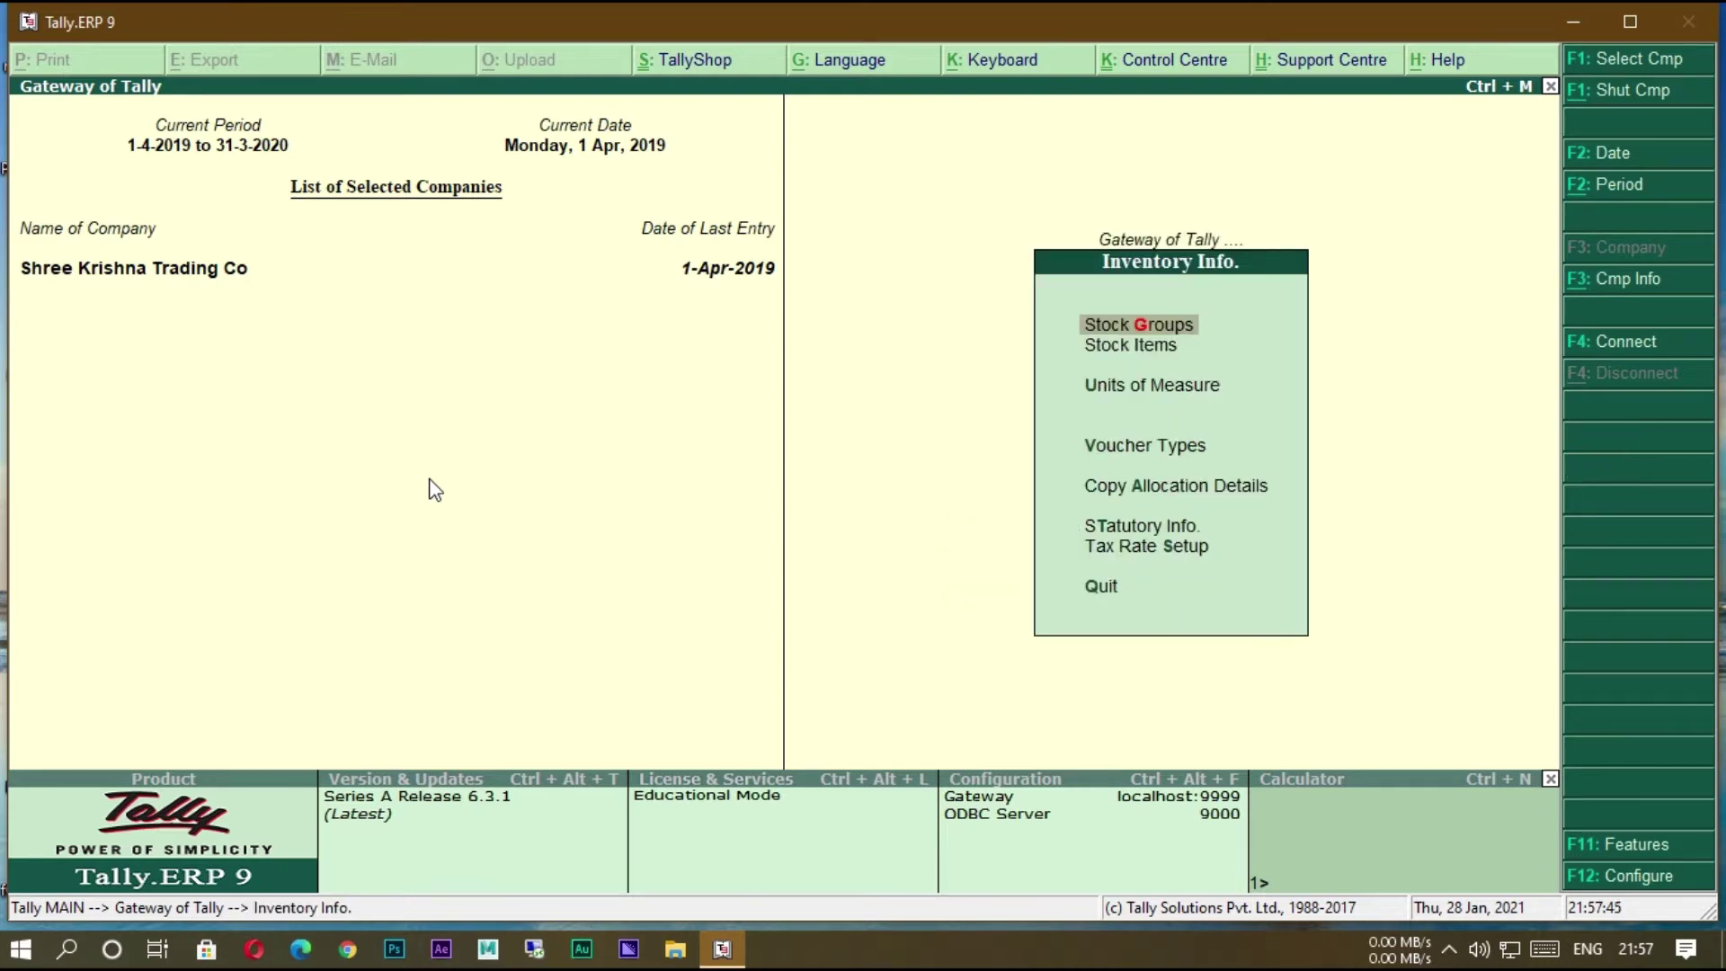
{"action": "key", "text": "F12"}
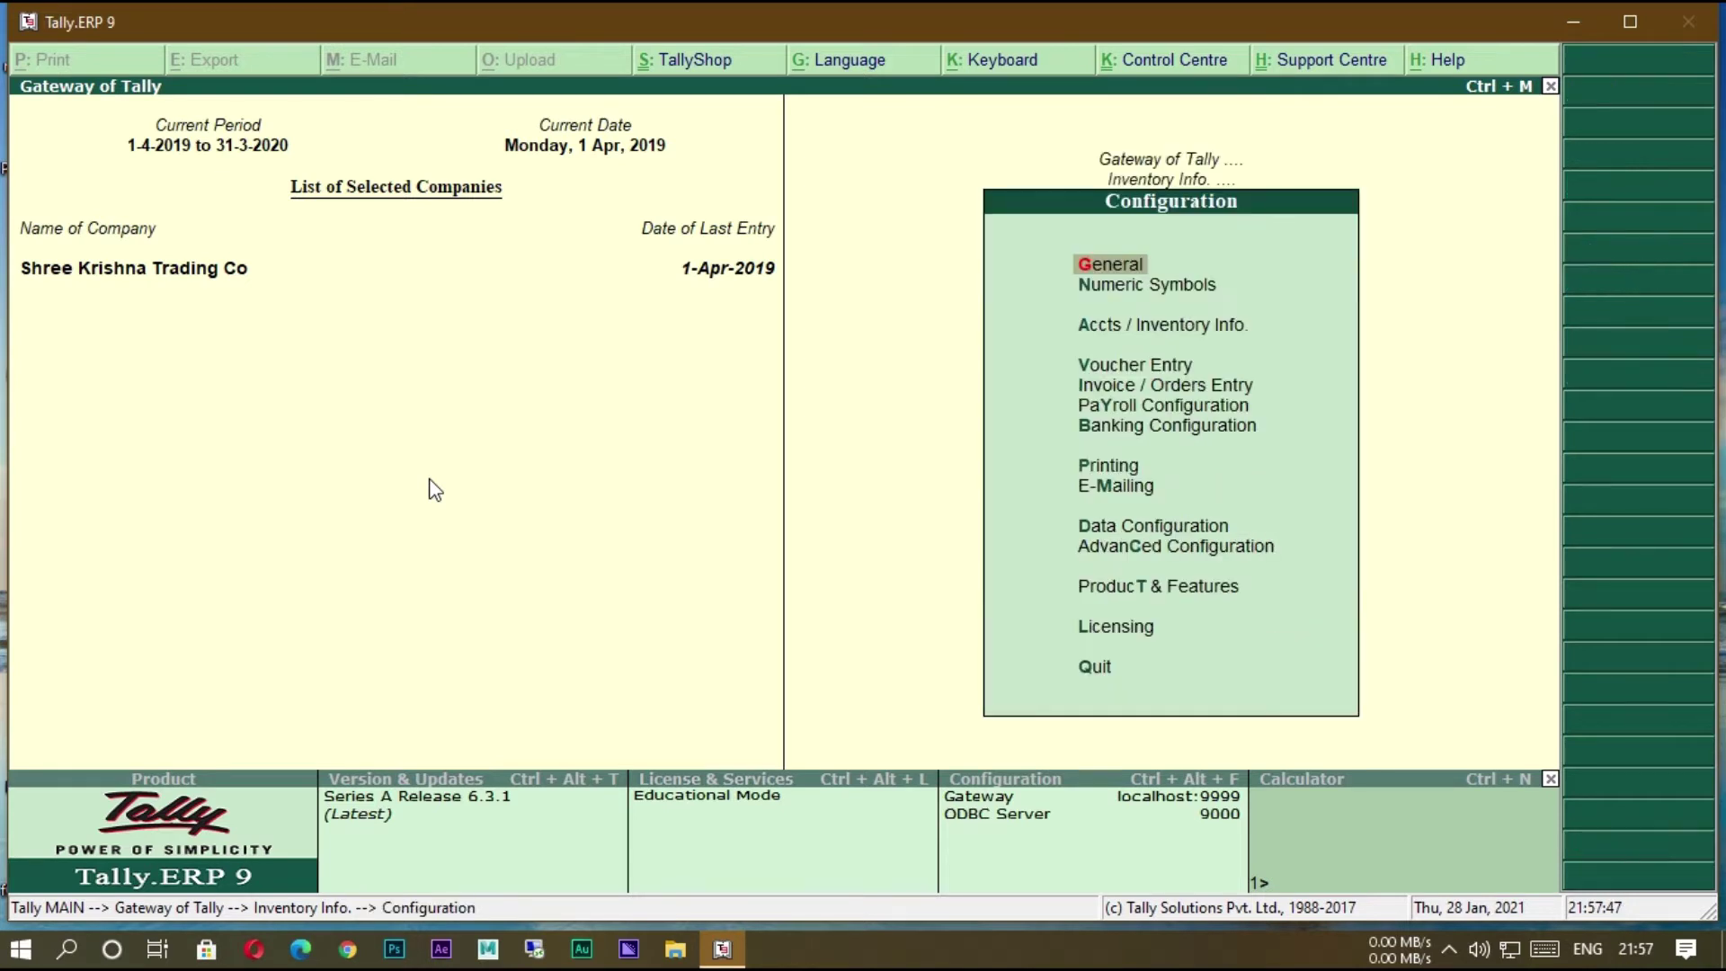
{"action": "key", "text": "Down"}
{"action": "key", "text": "Down"}
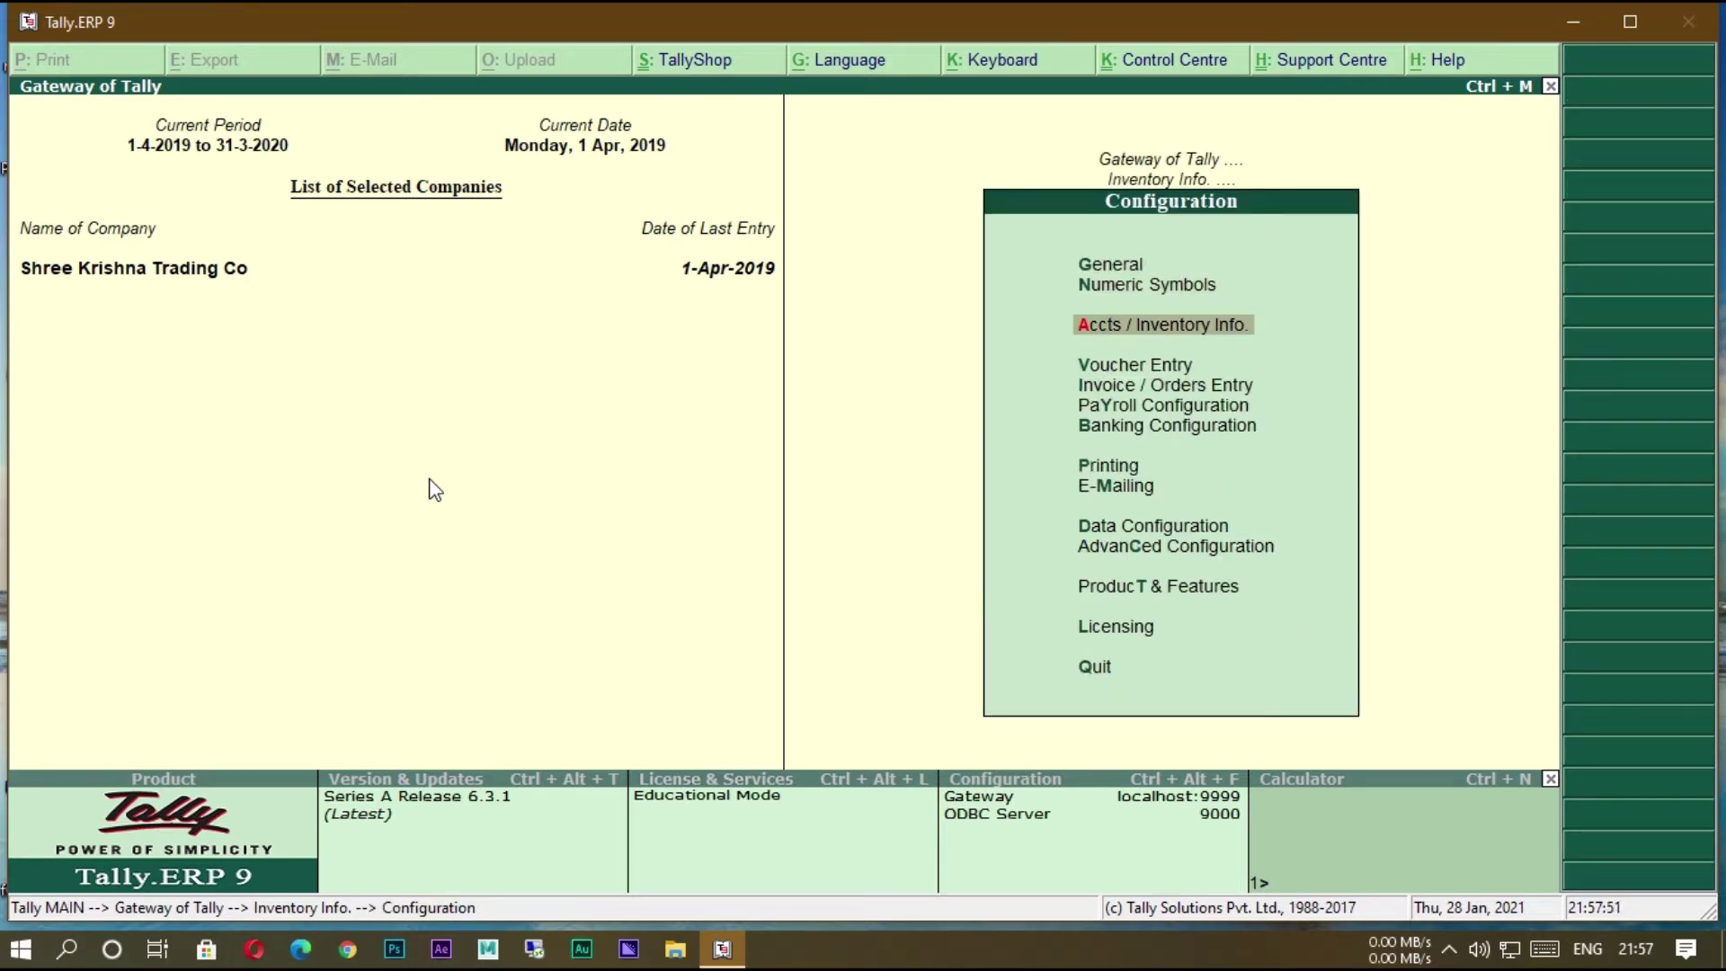
{"action": "key", "text": "Return"}
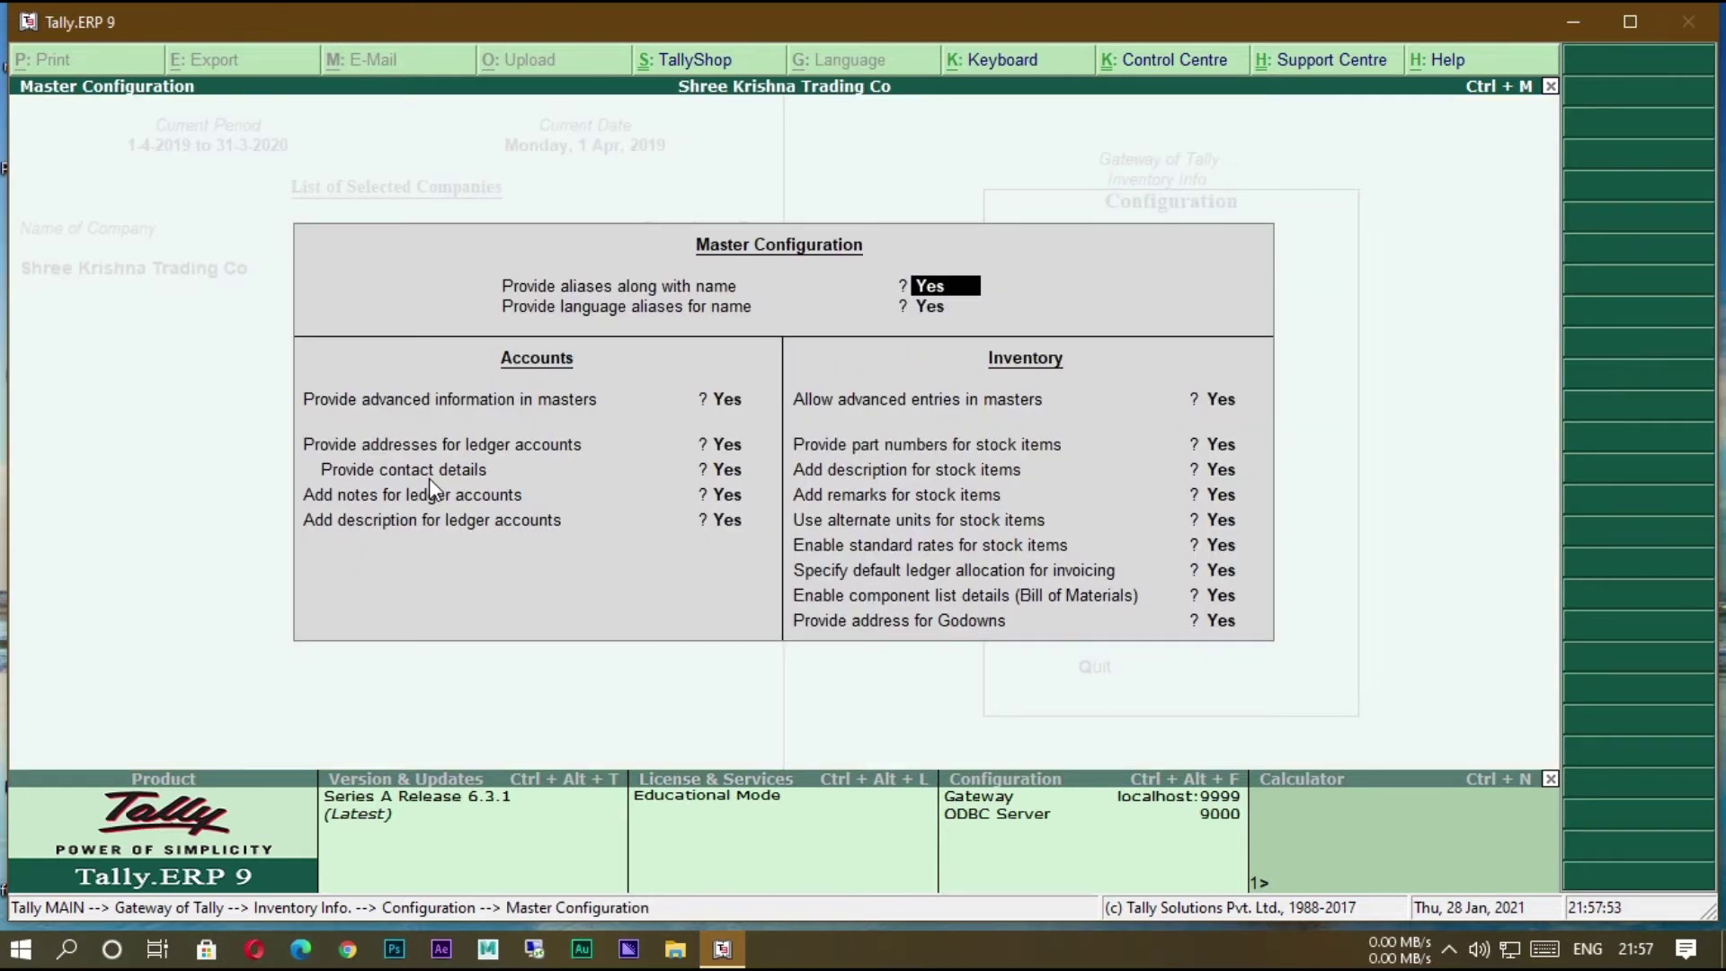
Go through the master settings again to check the component list details (Bill of Materials) option, and accept them.
{"action": "key", "text": "Return"}
{"action": "key", "text": "Return"}
{"action": "key", "text": "Return"}
{"action": "key", "text": "Return"}
{"action": "key", "text": "Return"}
{"action": "key", "text": "Return"}
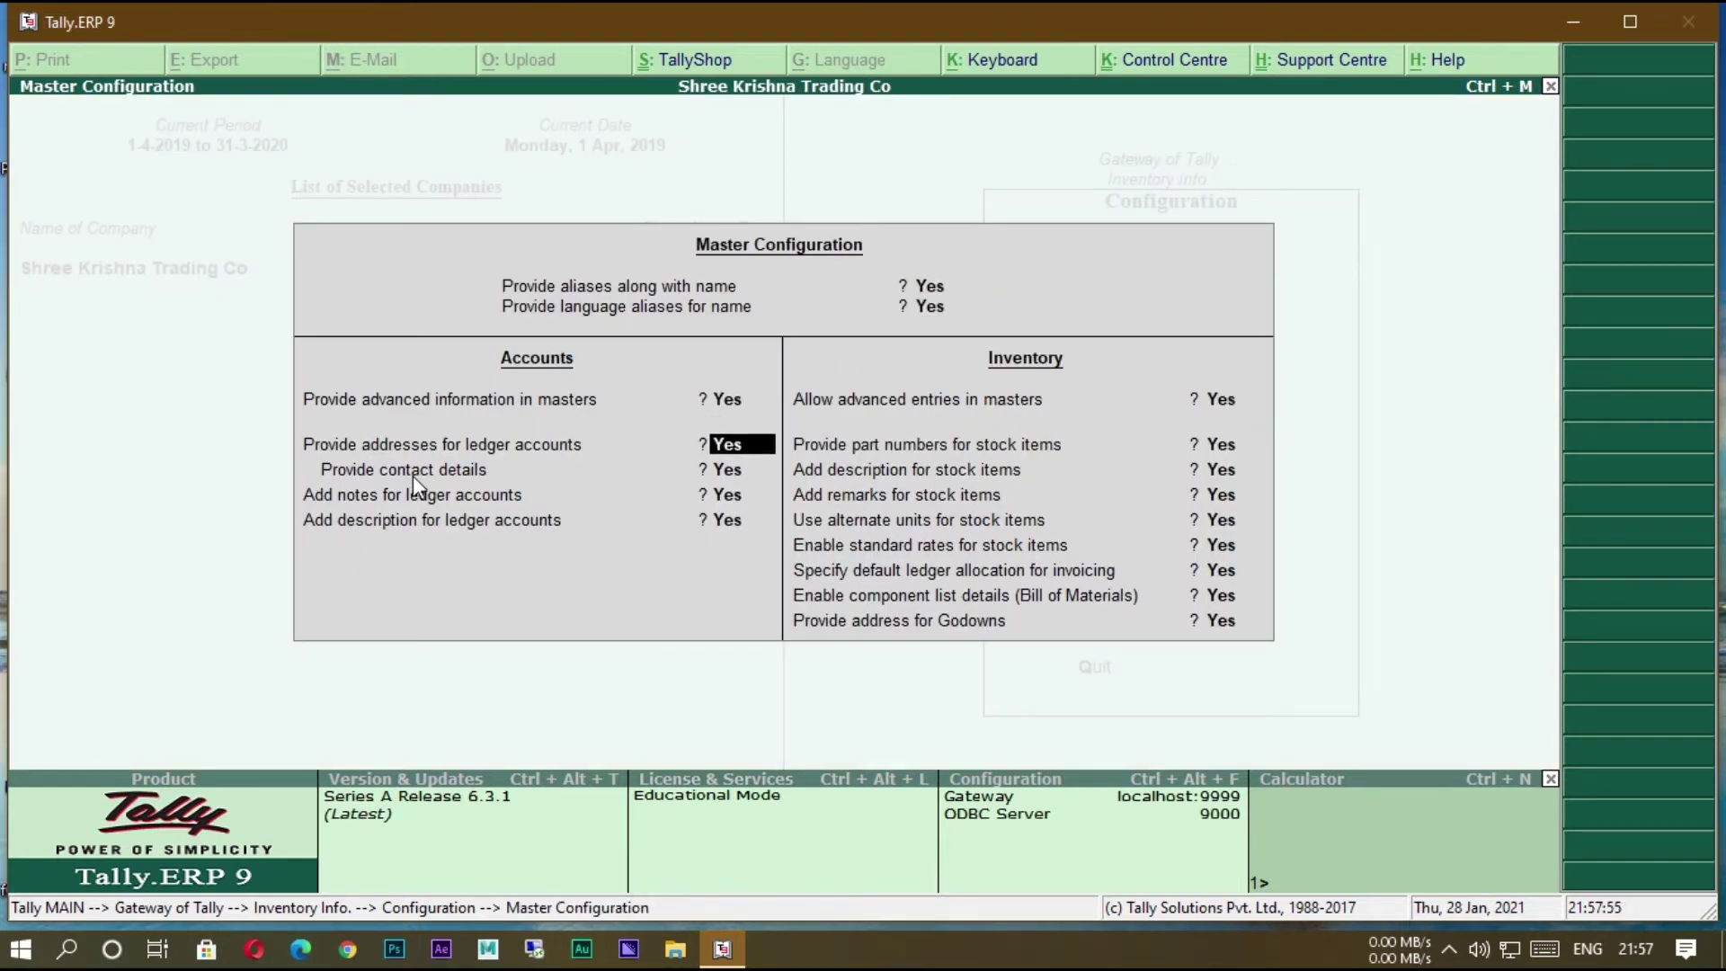
{"action": "key", "text": "Return"}
{"action": "key", "text": "Return"}
{"action": "key", "text": "Return"}
{"action": "key", "text": "Return"}
{"action": "key", "text": "Return"}
{"action": "key", "text": "Return"}
{"action": "key", "text": "Return"}
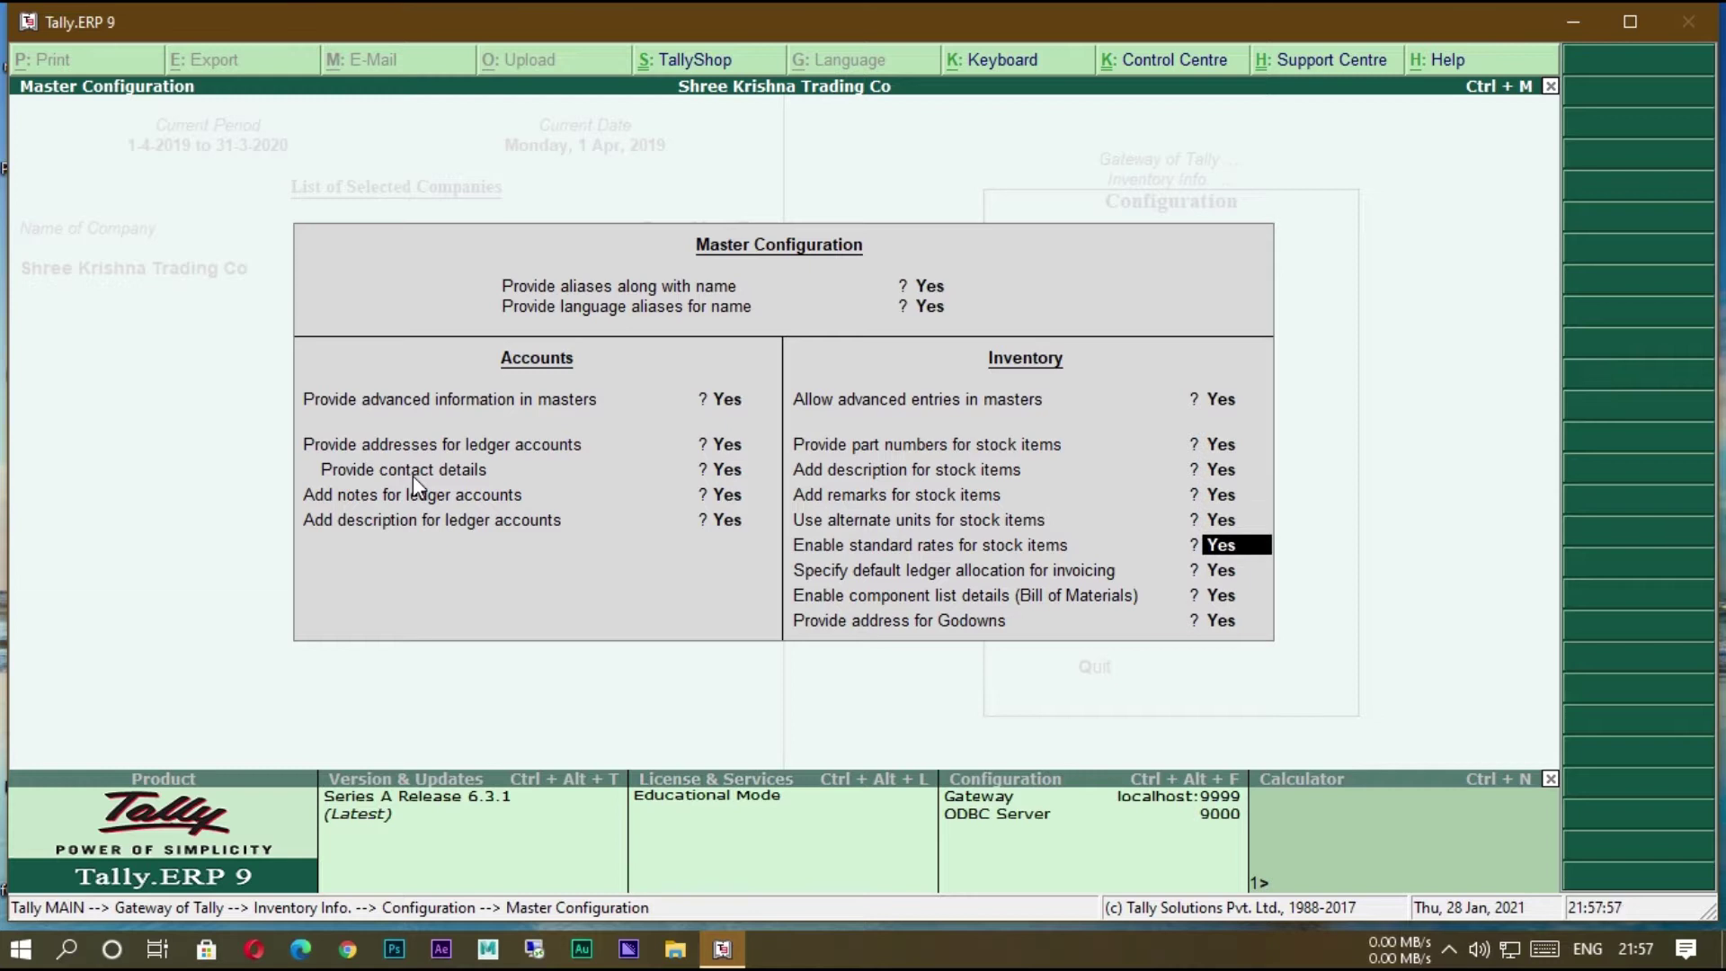
{"action": "key", "text": "Return"}
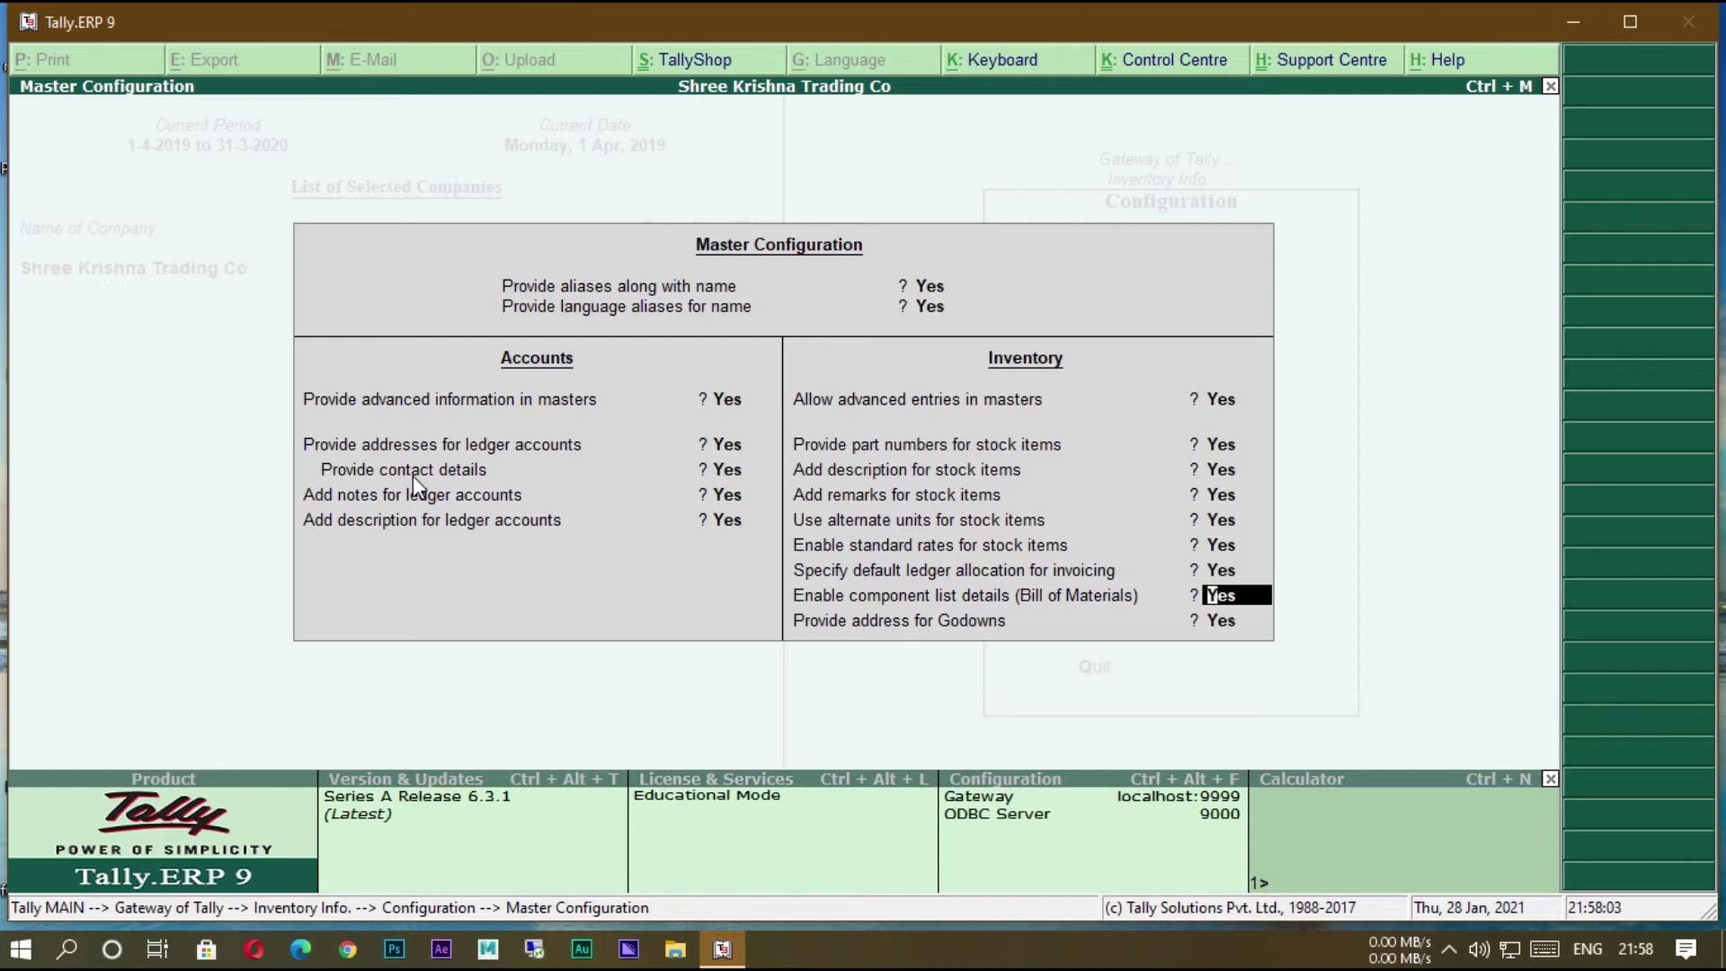
{"action": "key", "text": "Return"}
{"action": "key", "text": "Return"}
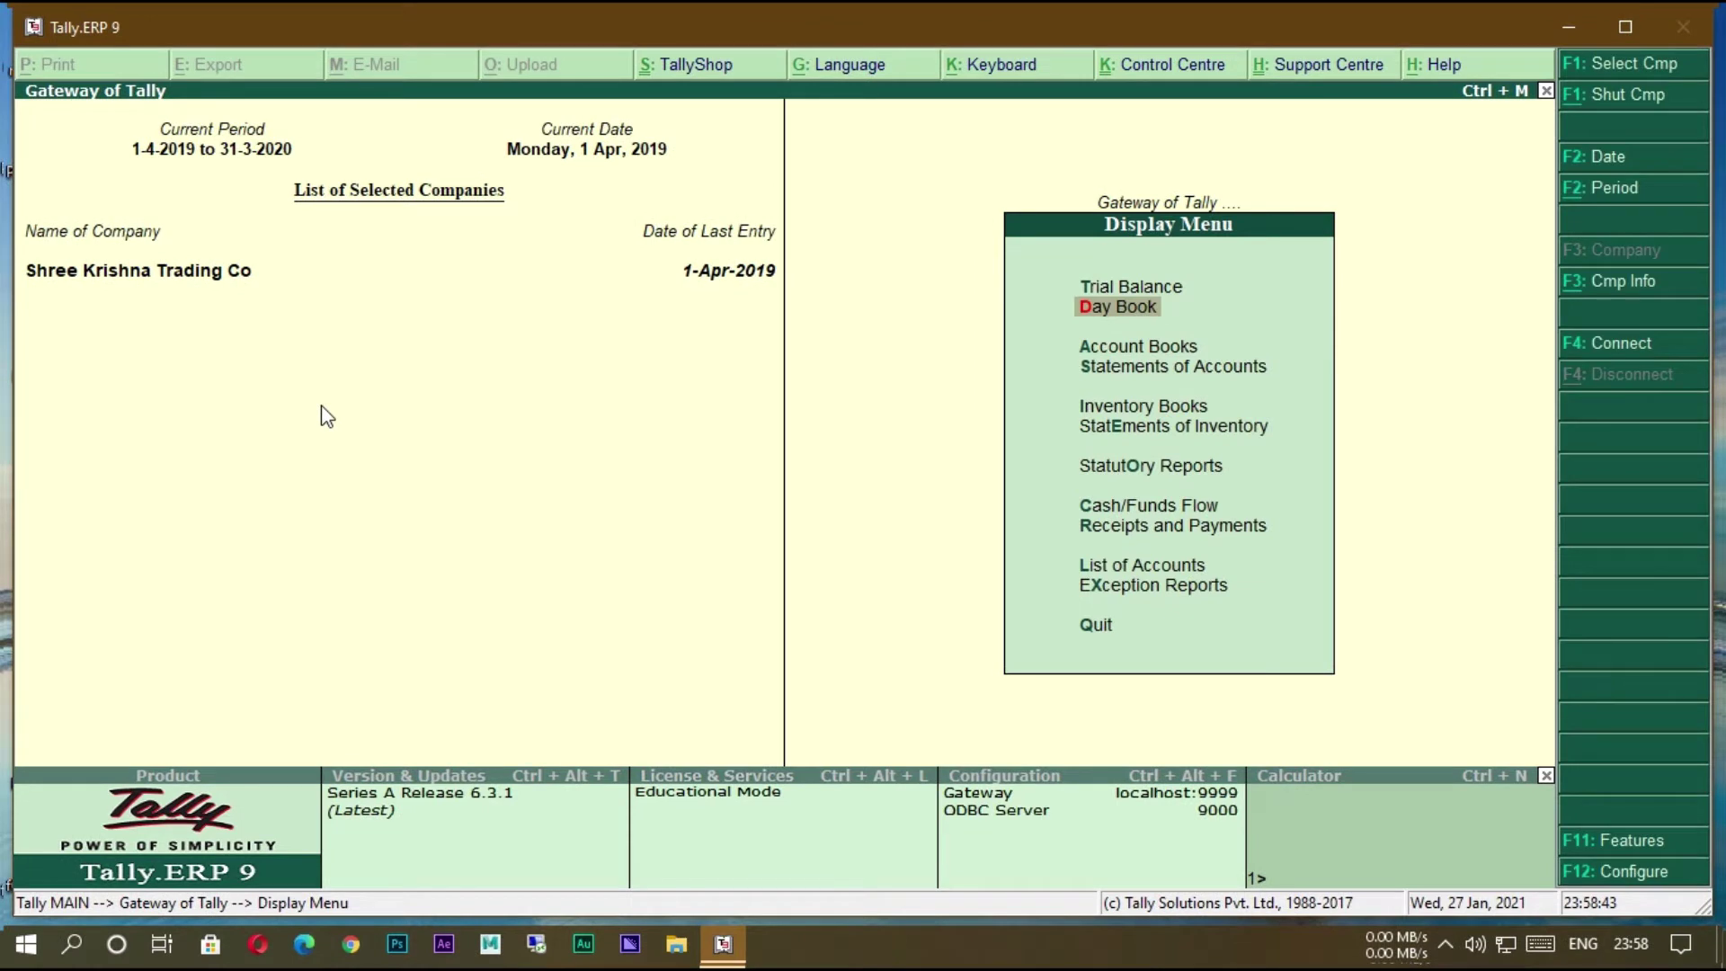
Return to the Gateway of Tally and load the company TECHNICAL TUBE.
{"action": "key", "text": "Escape"}
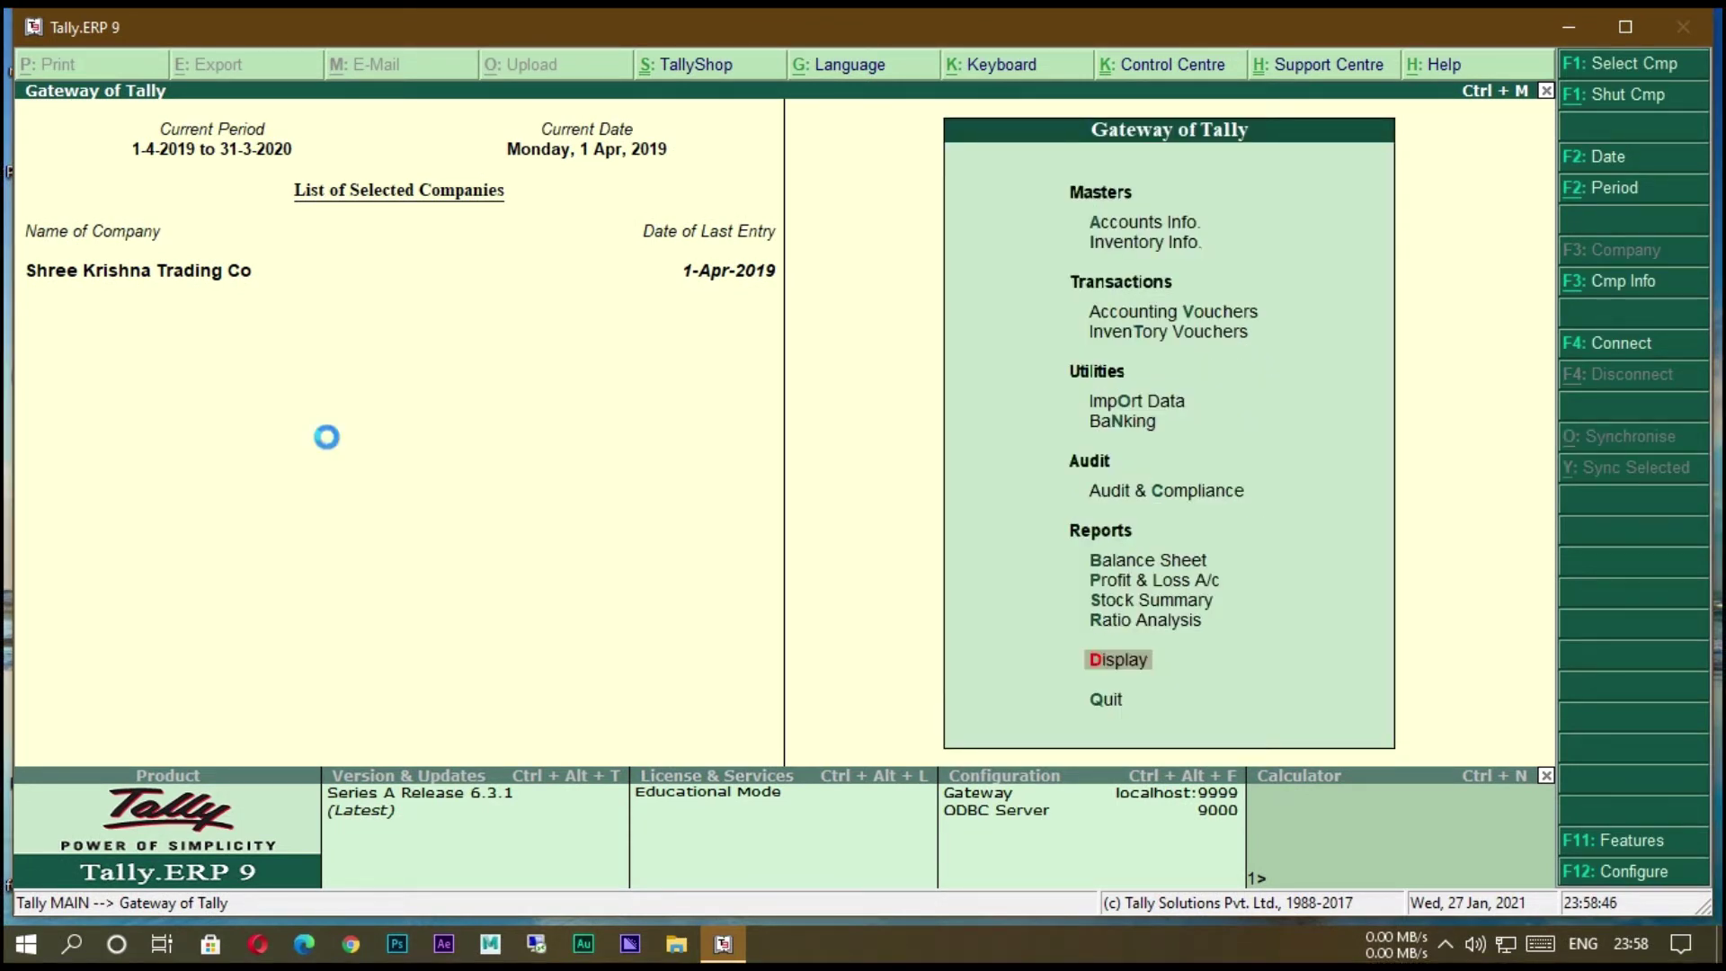
{"action": "key", "text": "F1"}
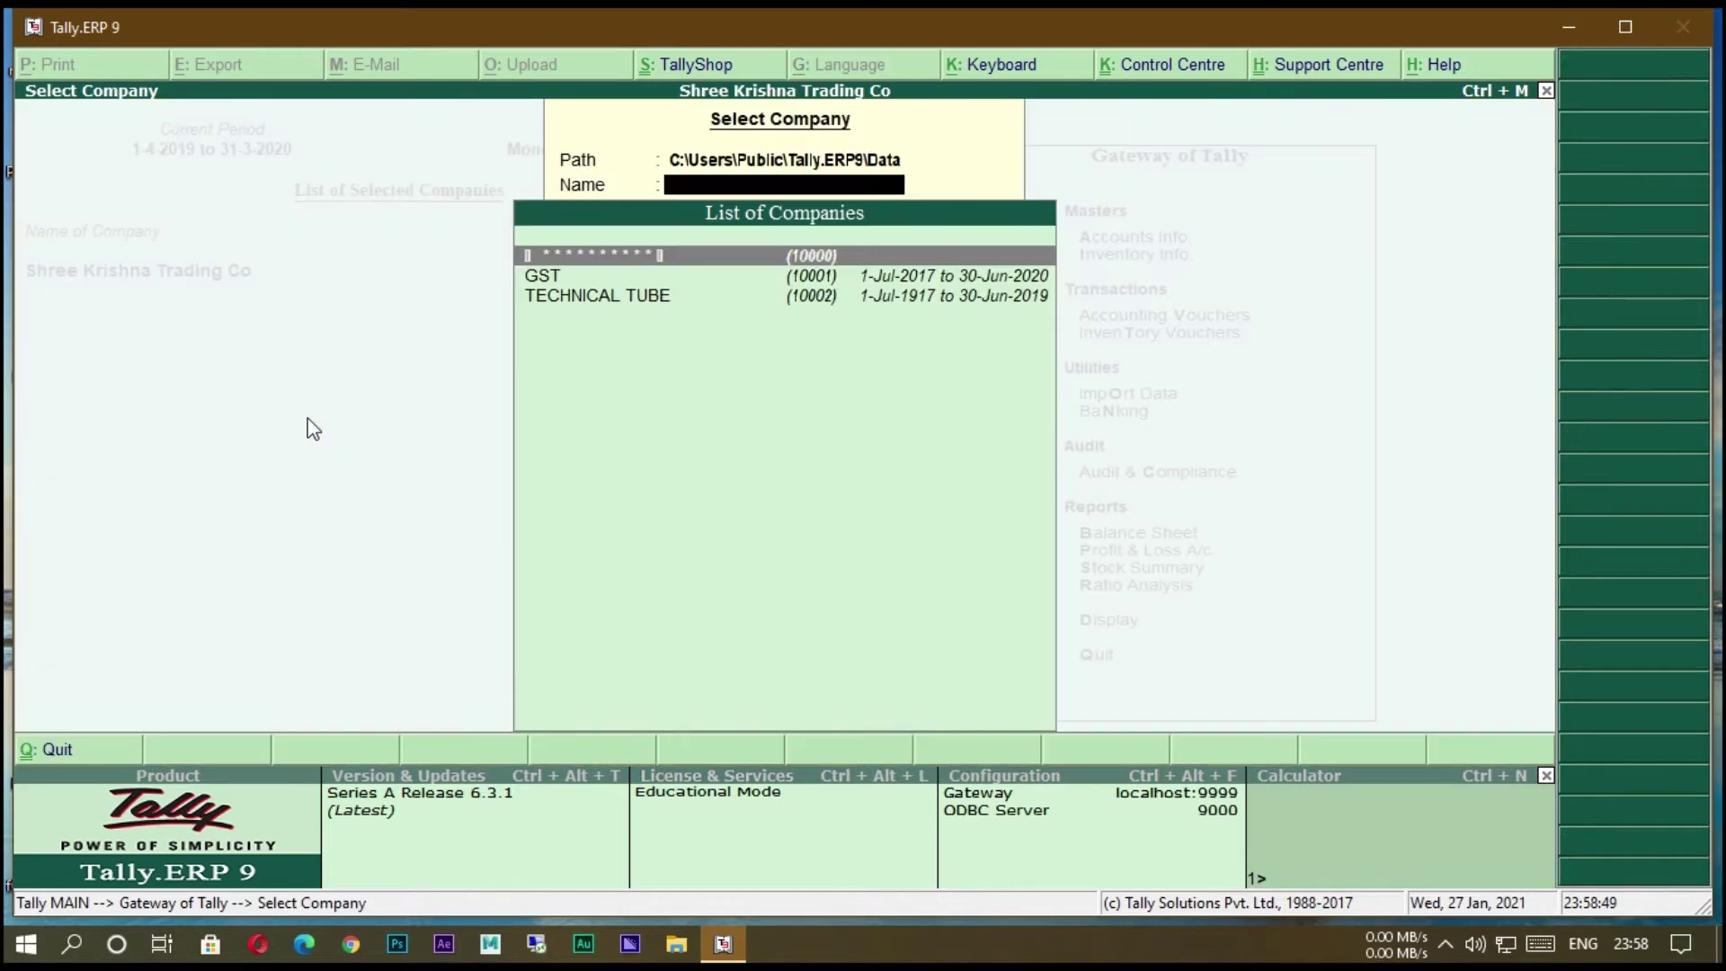
{"action": "key", "text": "Down"}
{"action": "key", "text": "Down"}
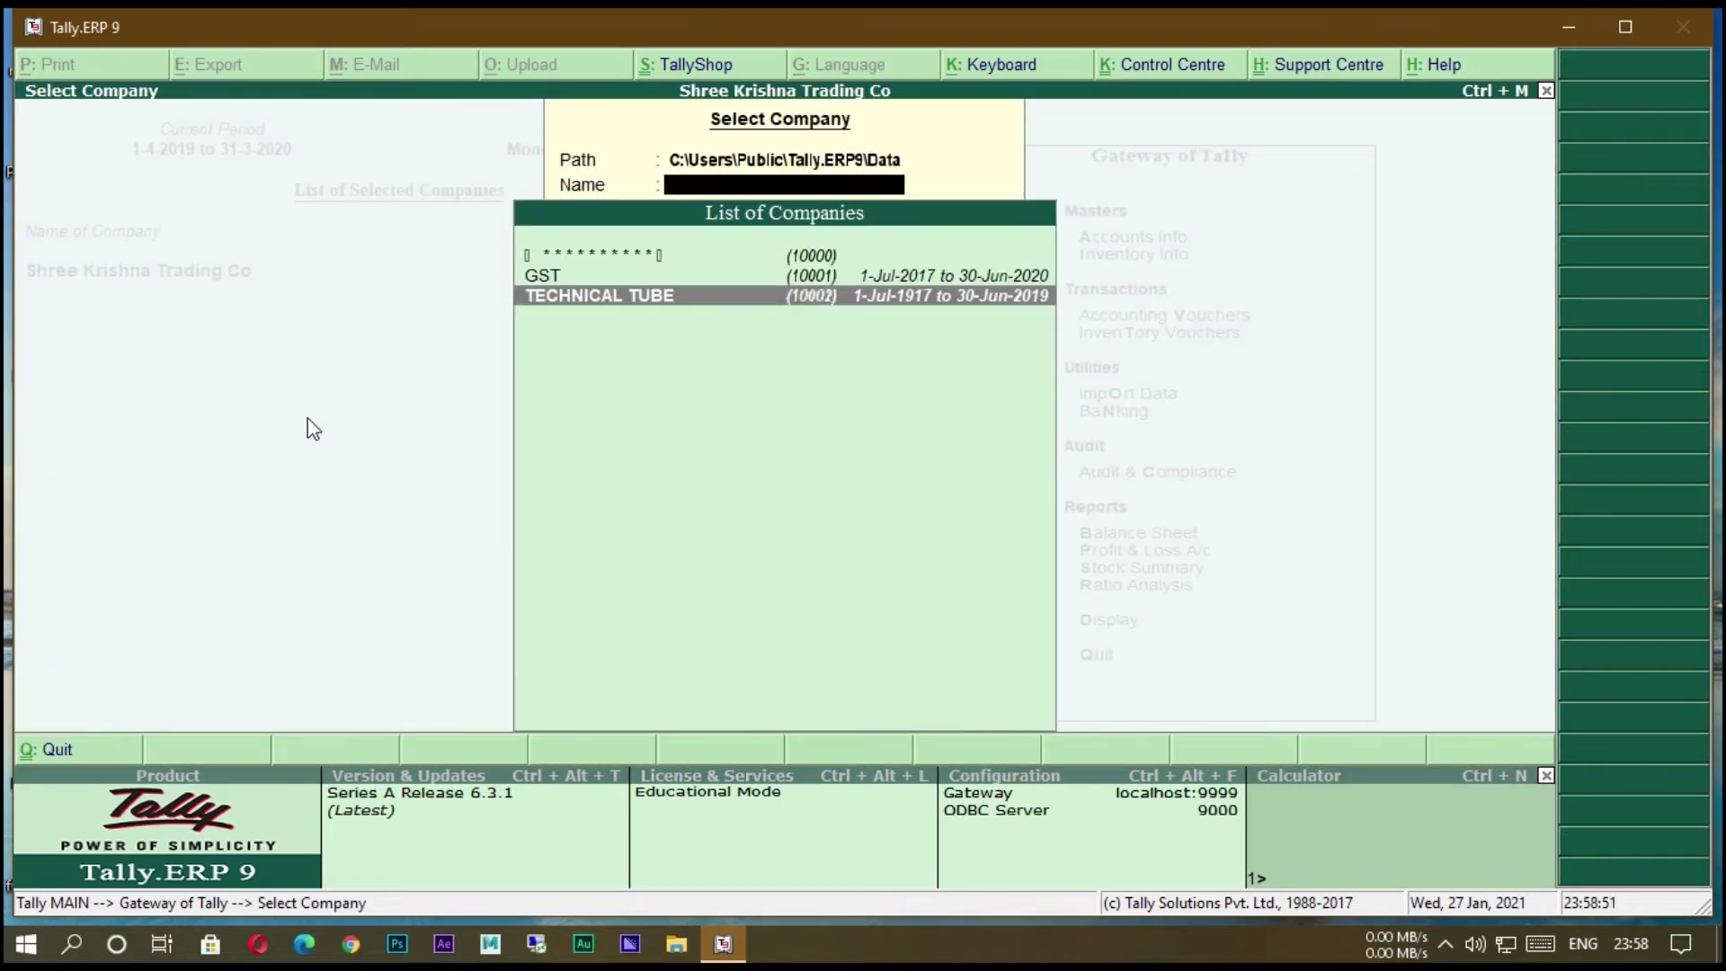
{"action": "key", "text": "Return"}
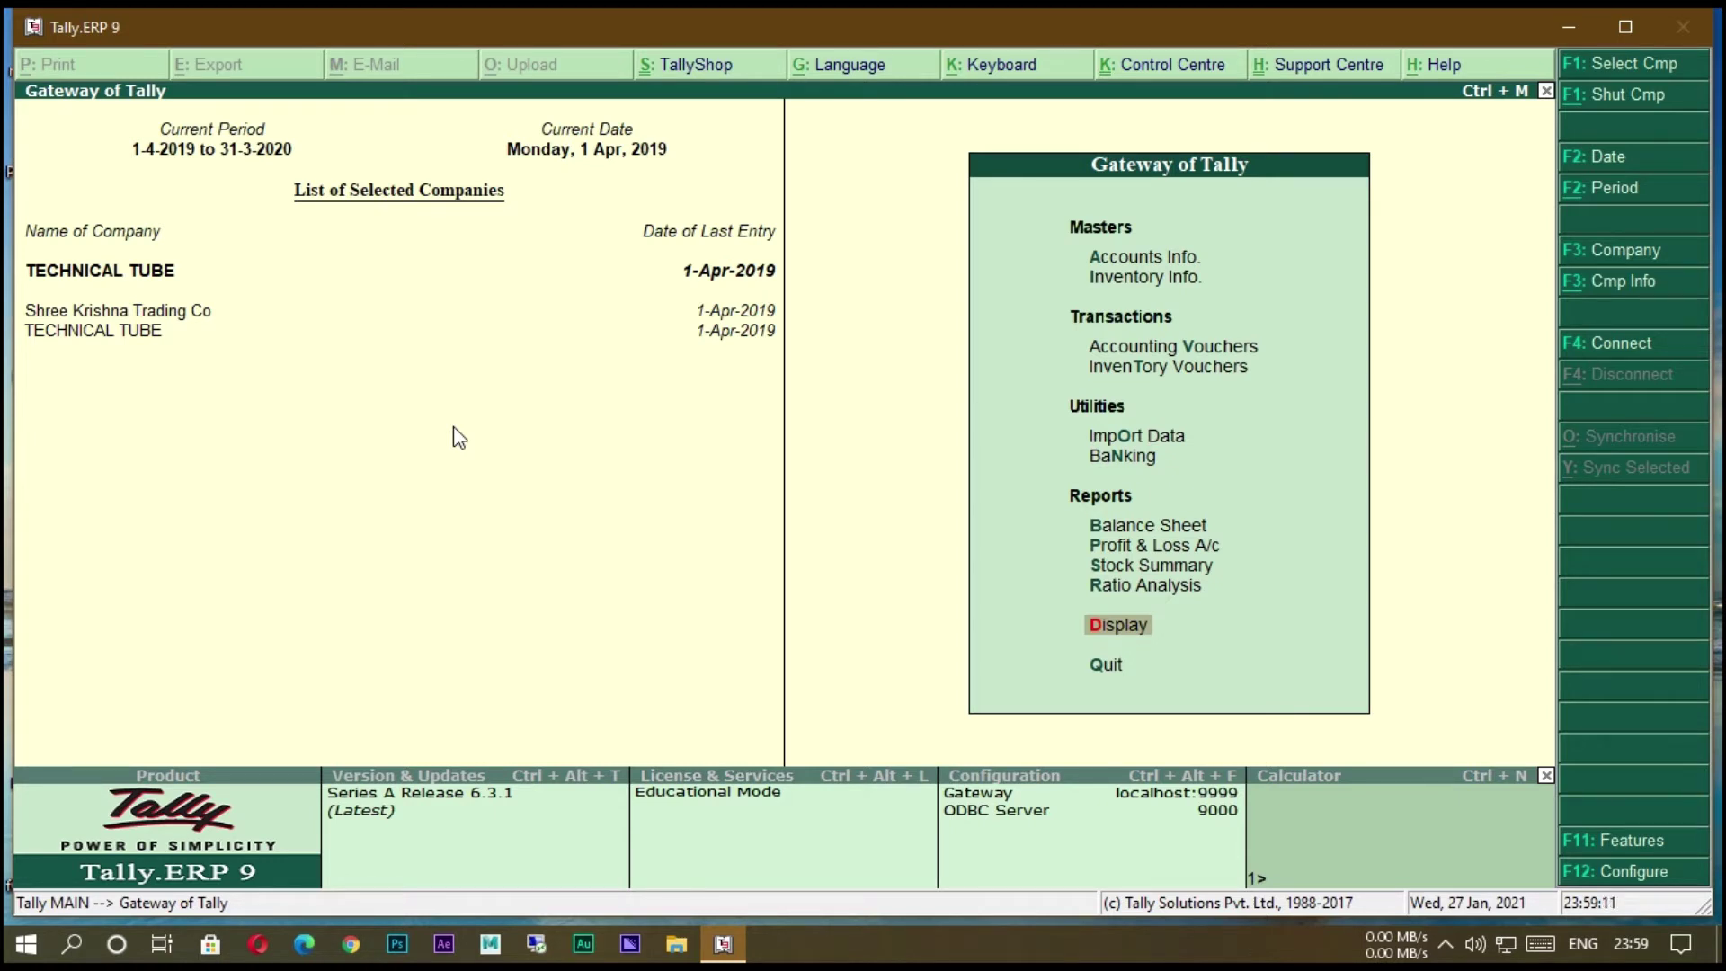
Open the Inventory Info. masters of TECHNICAL TUBE.
{"action": "key", "text": "Up"}
{"action": "key", "text": "Up"}
{"action": "key", "text": "Up"}
{"action": "key", "text": "Up"}
{"action": "key", "text": "Up"}
{"action": "key", "text": "Up"}
{"action": "key", "text": "Up"}
{"action": "key", "text": "Up"}
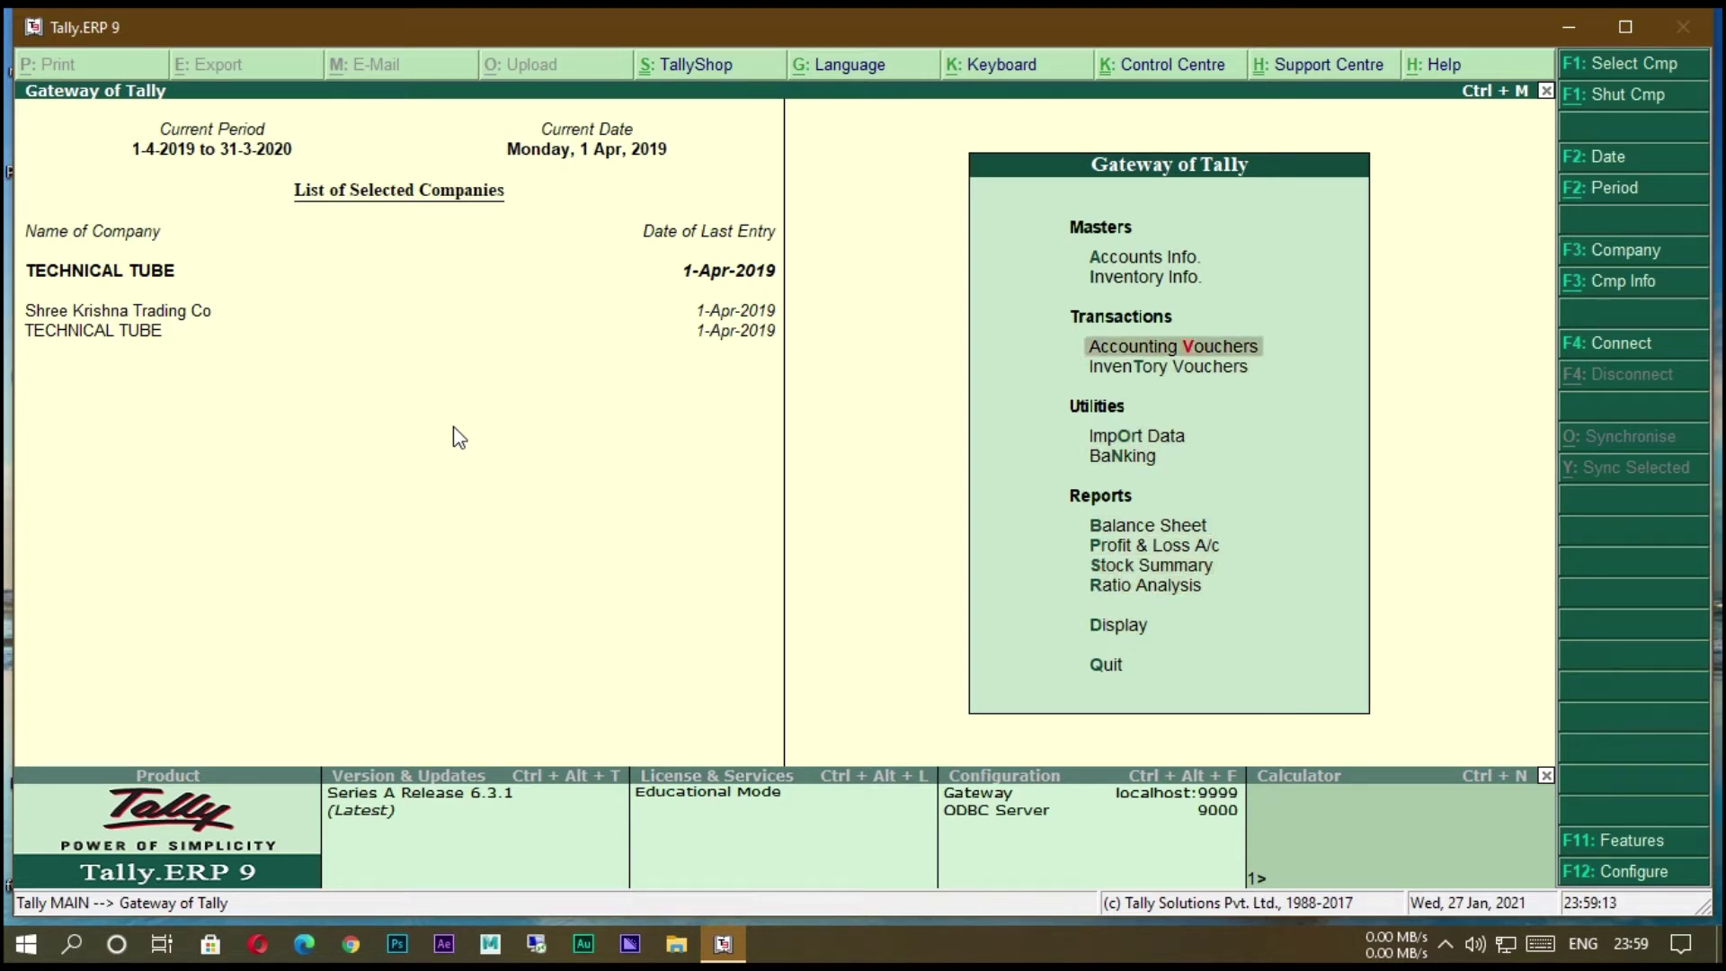
{"action": "key", "text": "Up"}
{"action": "key", "text": "Return"}
Open the single stock item Blue Ink for alteration.
{"action": "key", "text": "Down"}
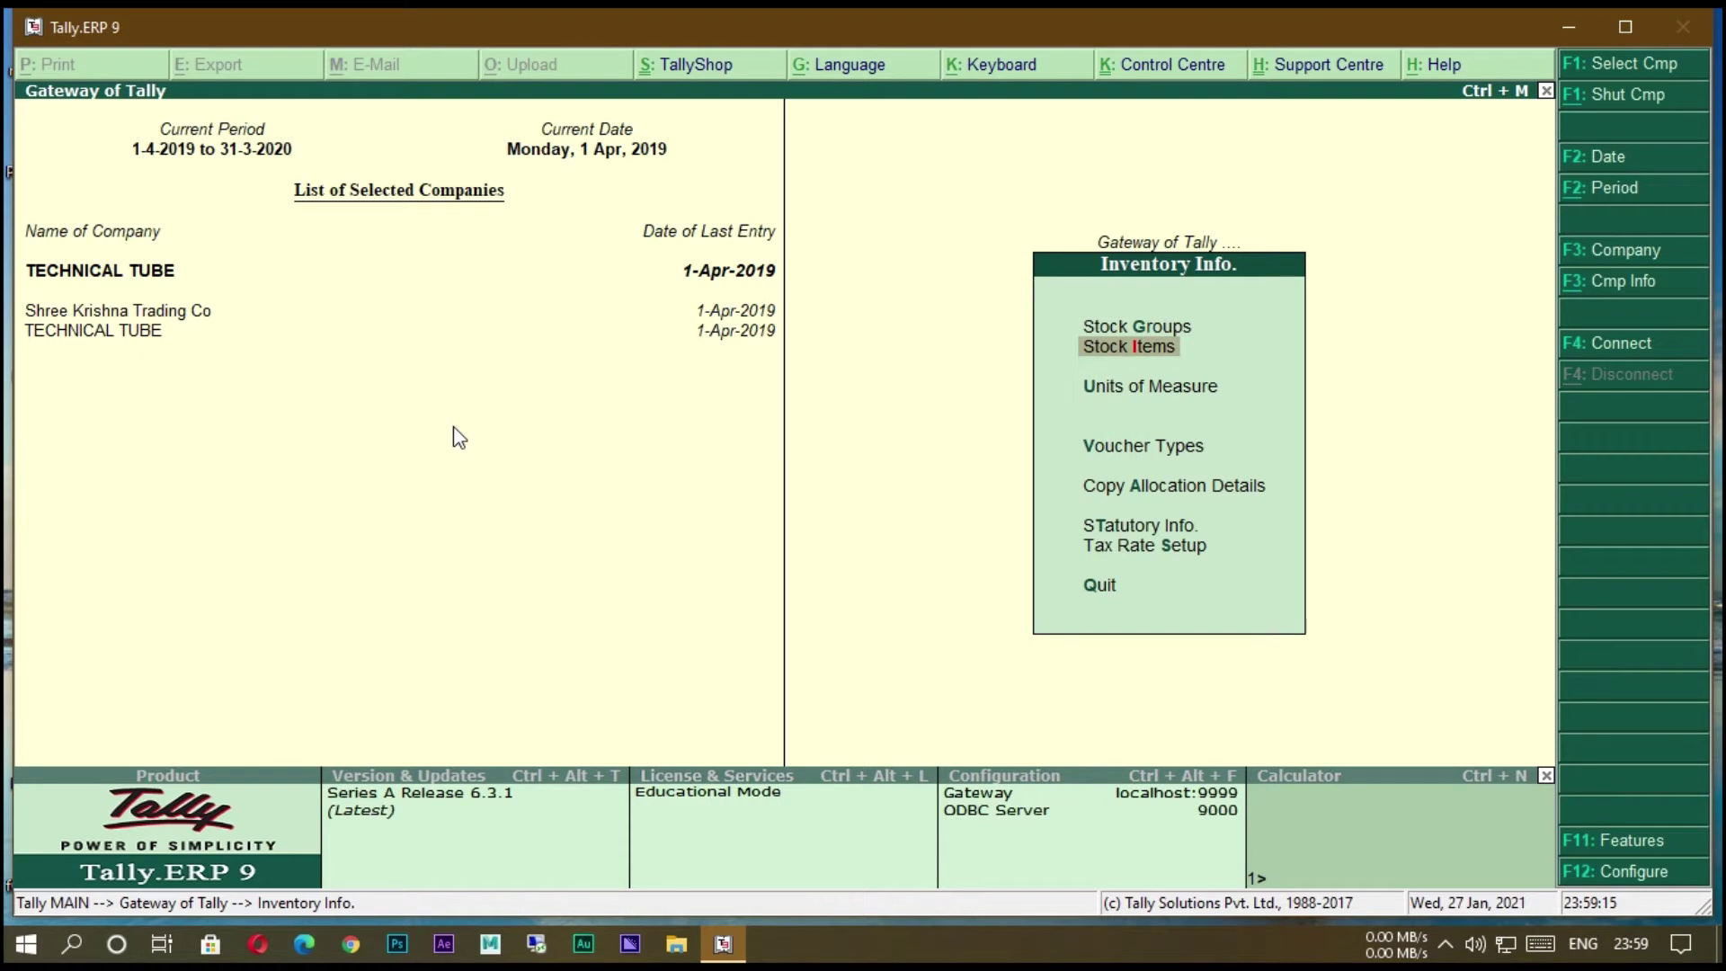
{"action": "key", "text": "Return"}
{"action": "key", "text": "Down"}
{"action": "key", "text": "Down"}
{"action": "key", "text": "Return"}
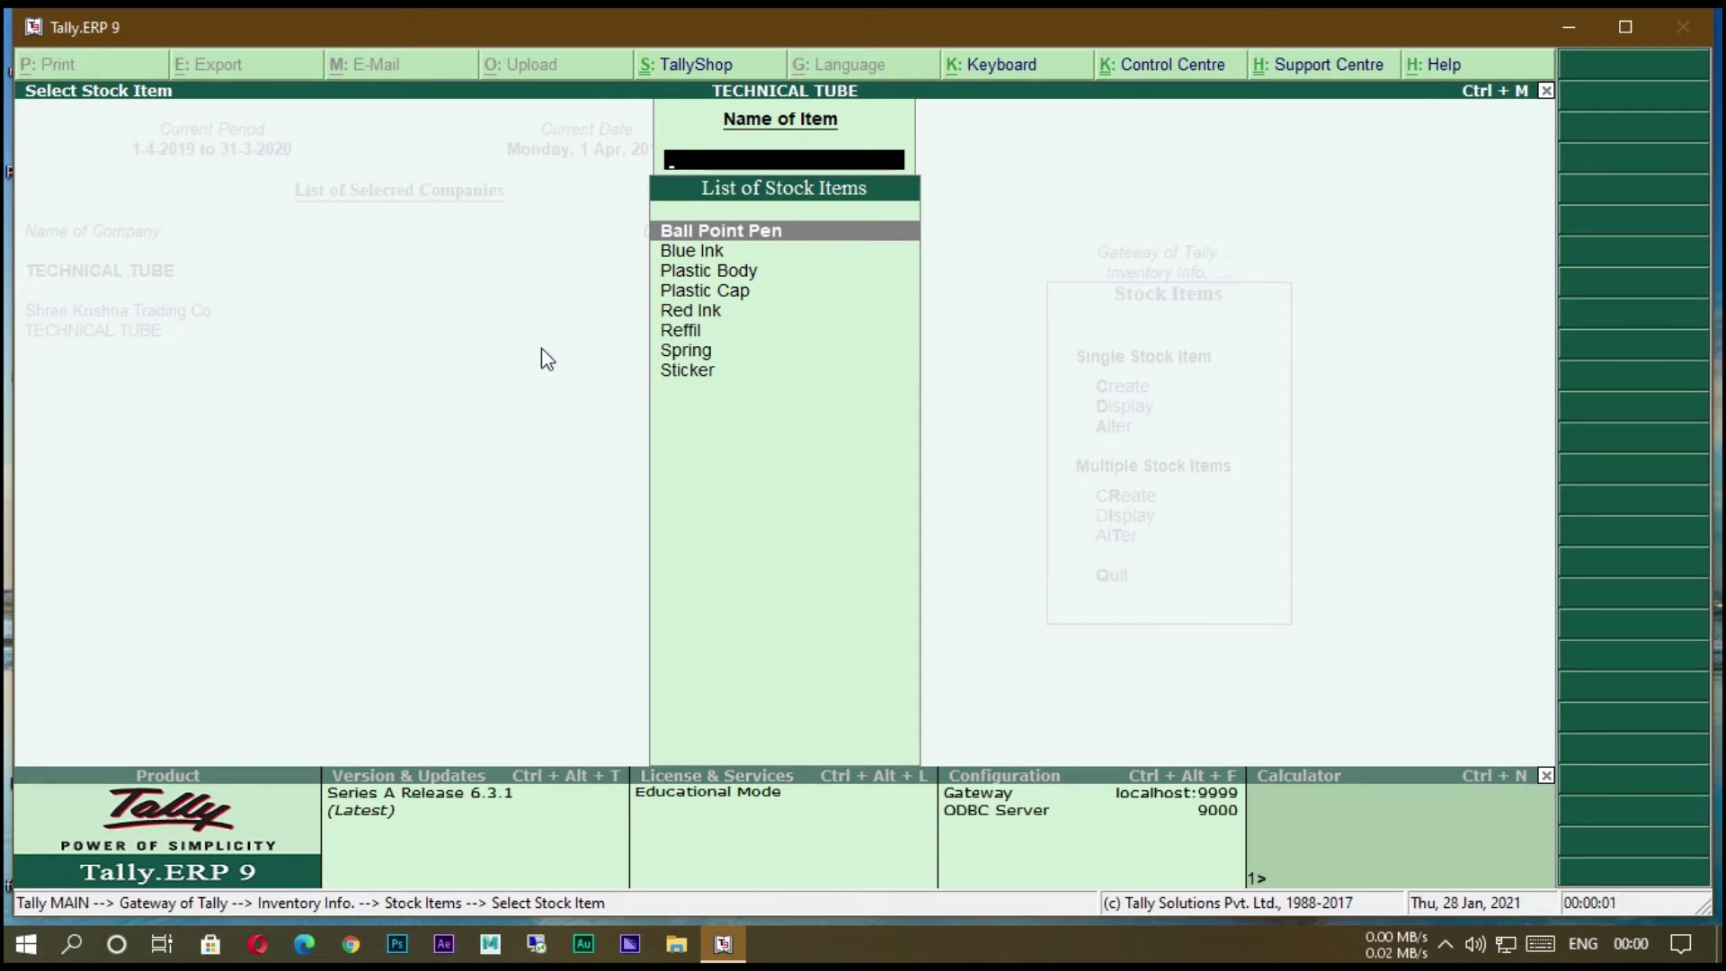
{"action": "key", "text": "Down"}
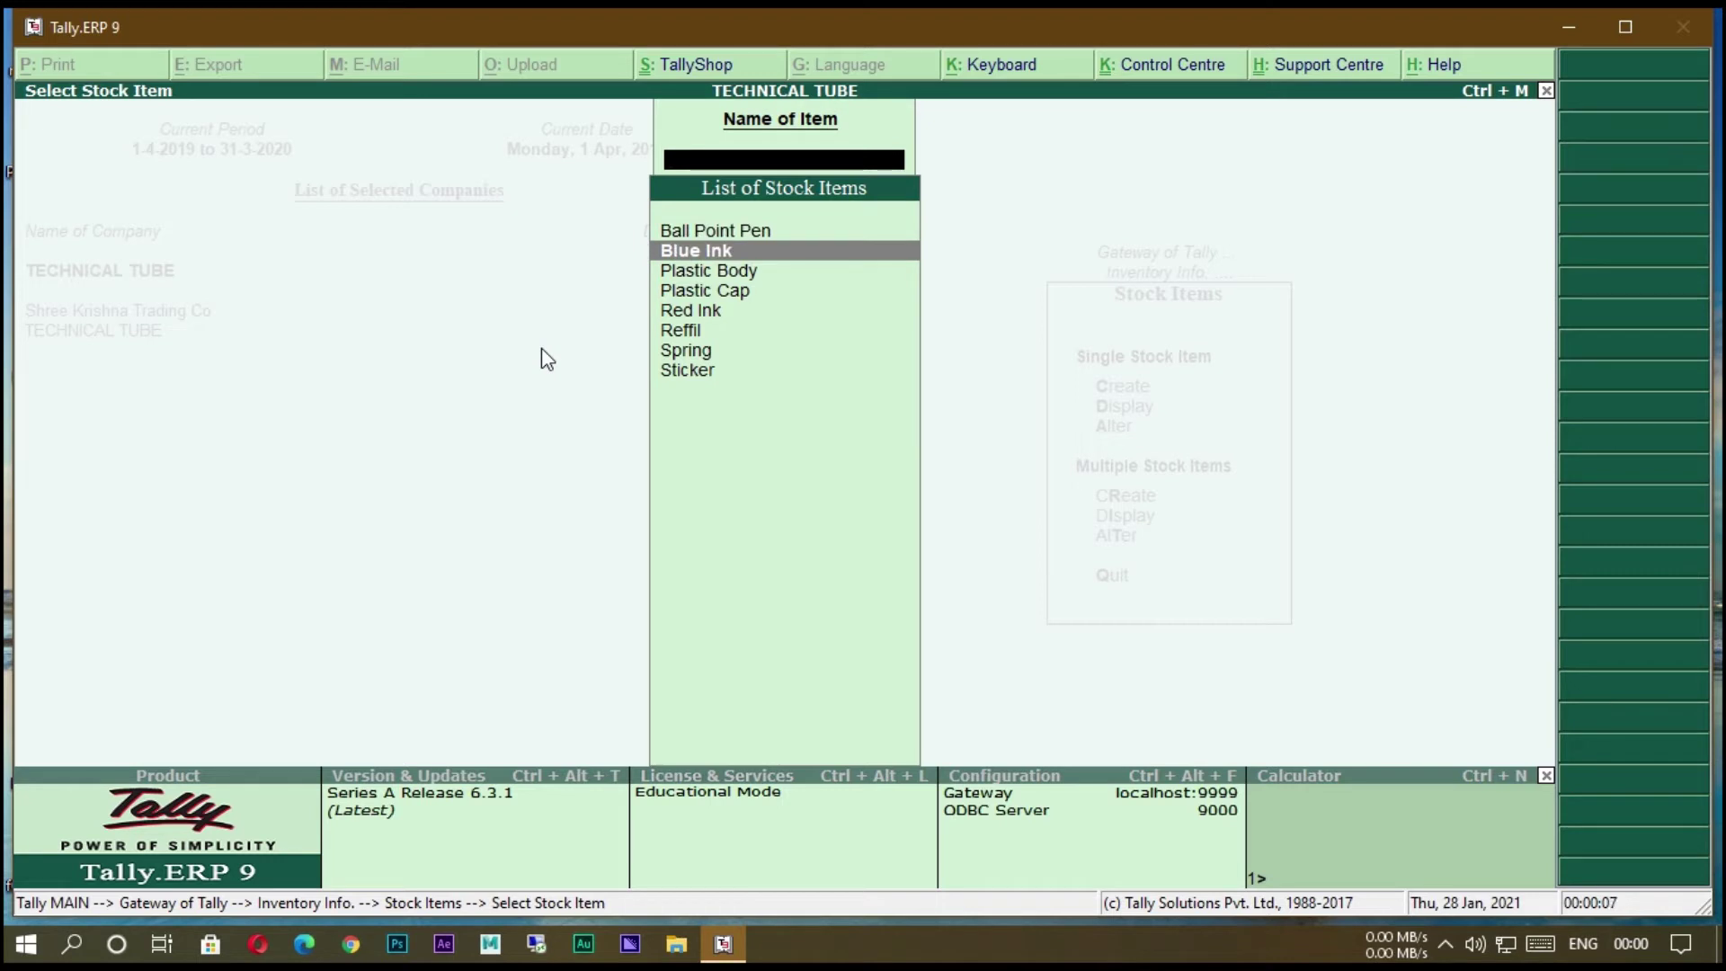
{"action": "key", "text": "Return"}
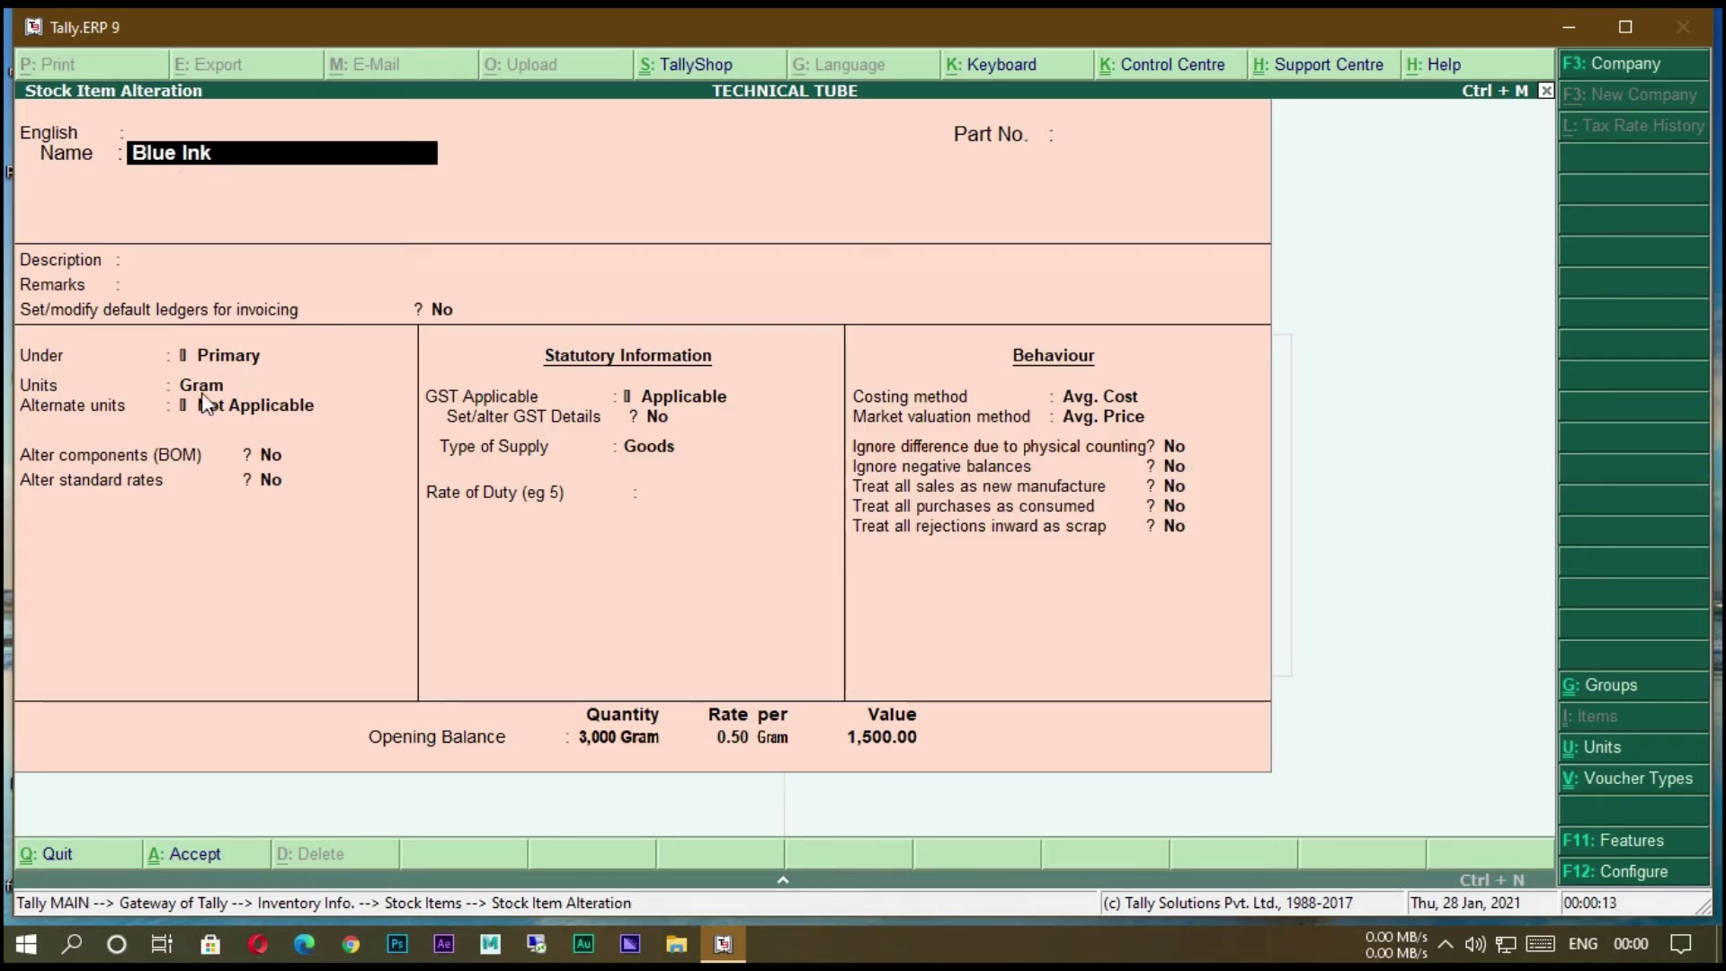
Go through Blue Ink's name, description, group and unit details up to the Alter components (BOM) option.
{"action": "key", "text": "Return"}
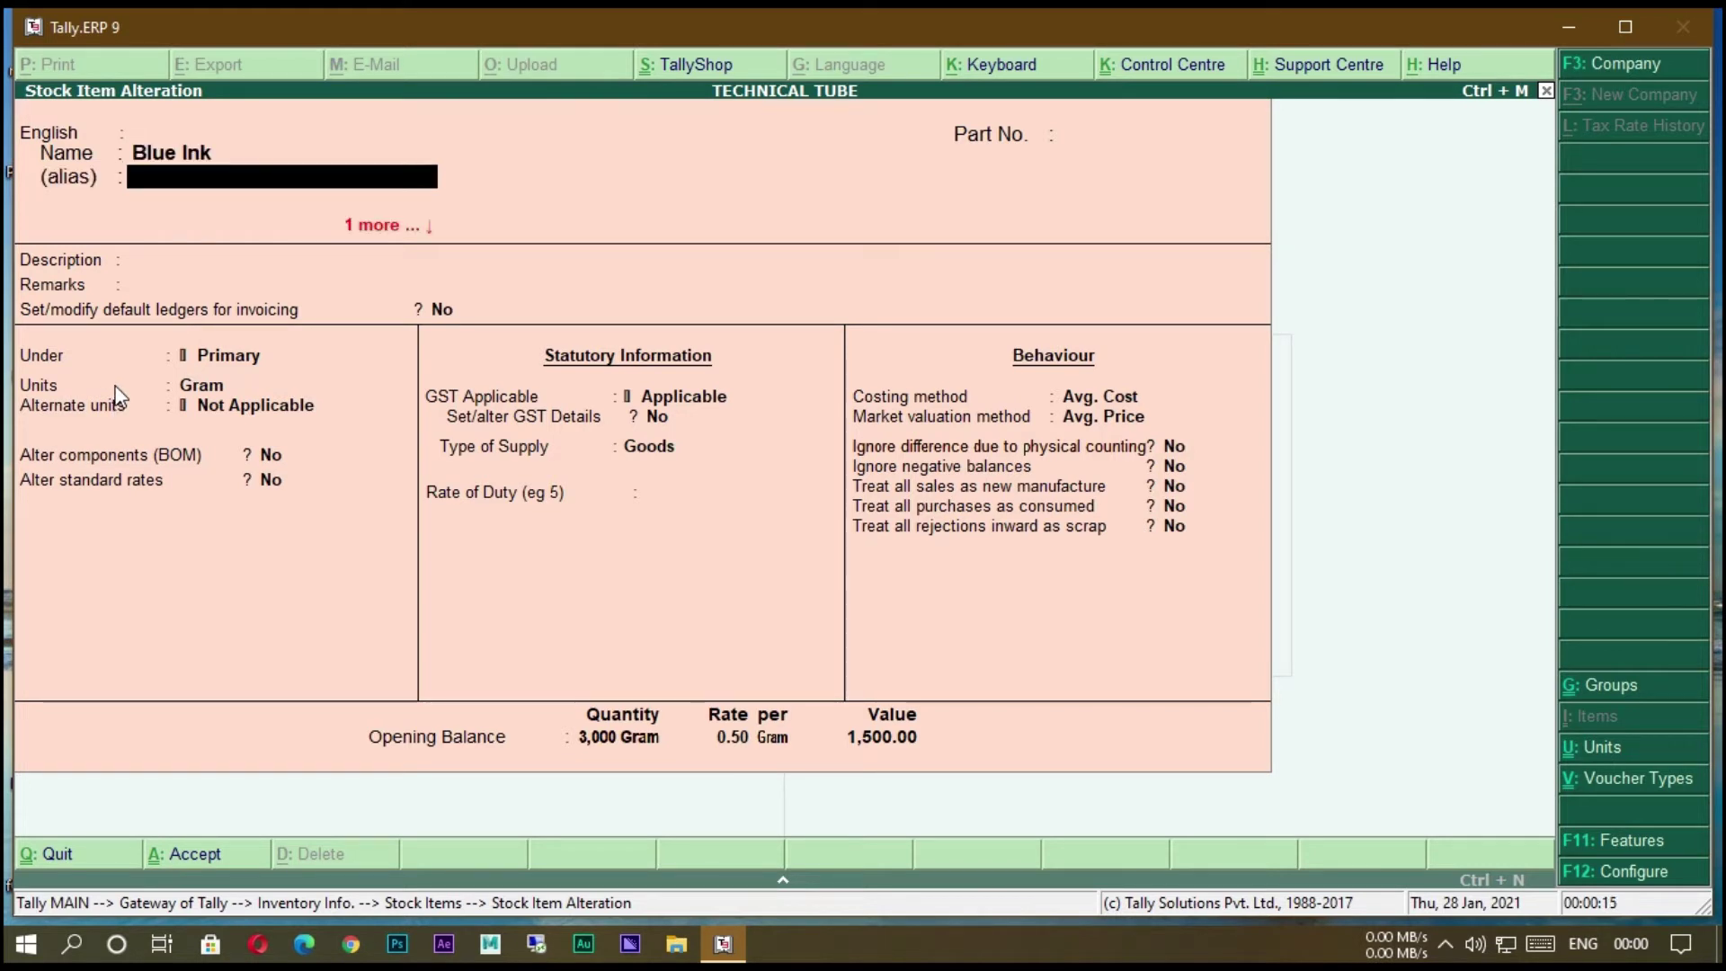
{"action": "key", "text": "Return"}
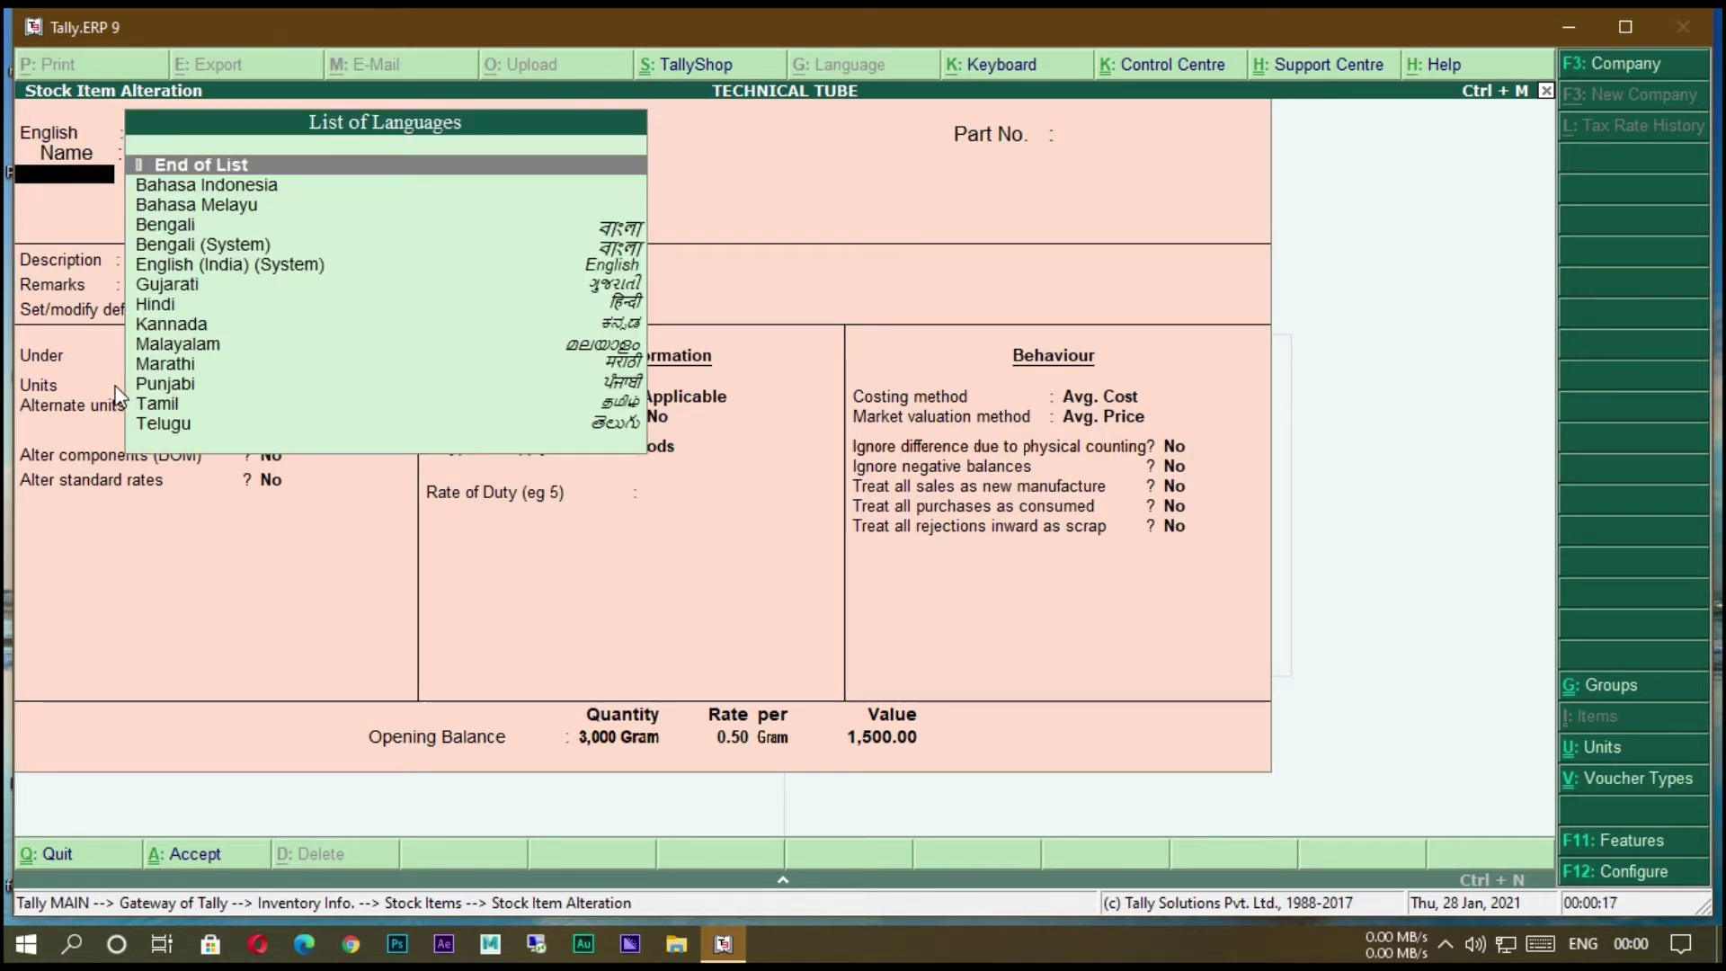
{"action": "key", "text": "Return"}
{"action": "key", "text": "Return"}
{"action": "key", "text": "Return"}
{"action": "key", "text": "Return"}
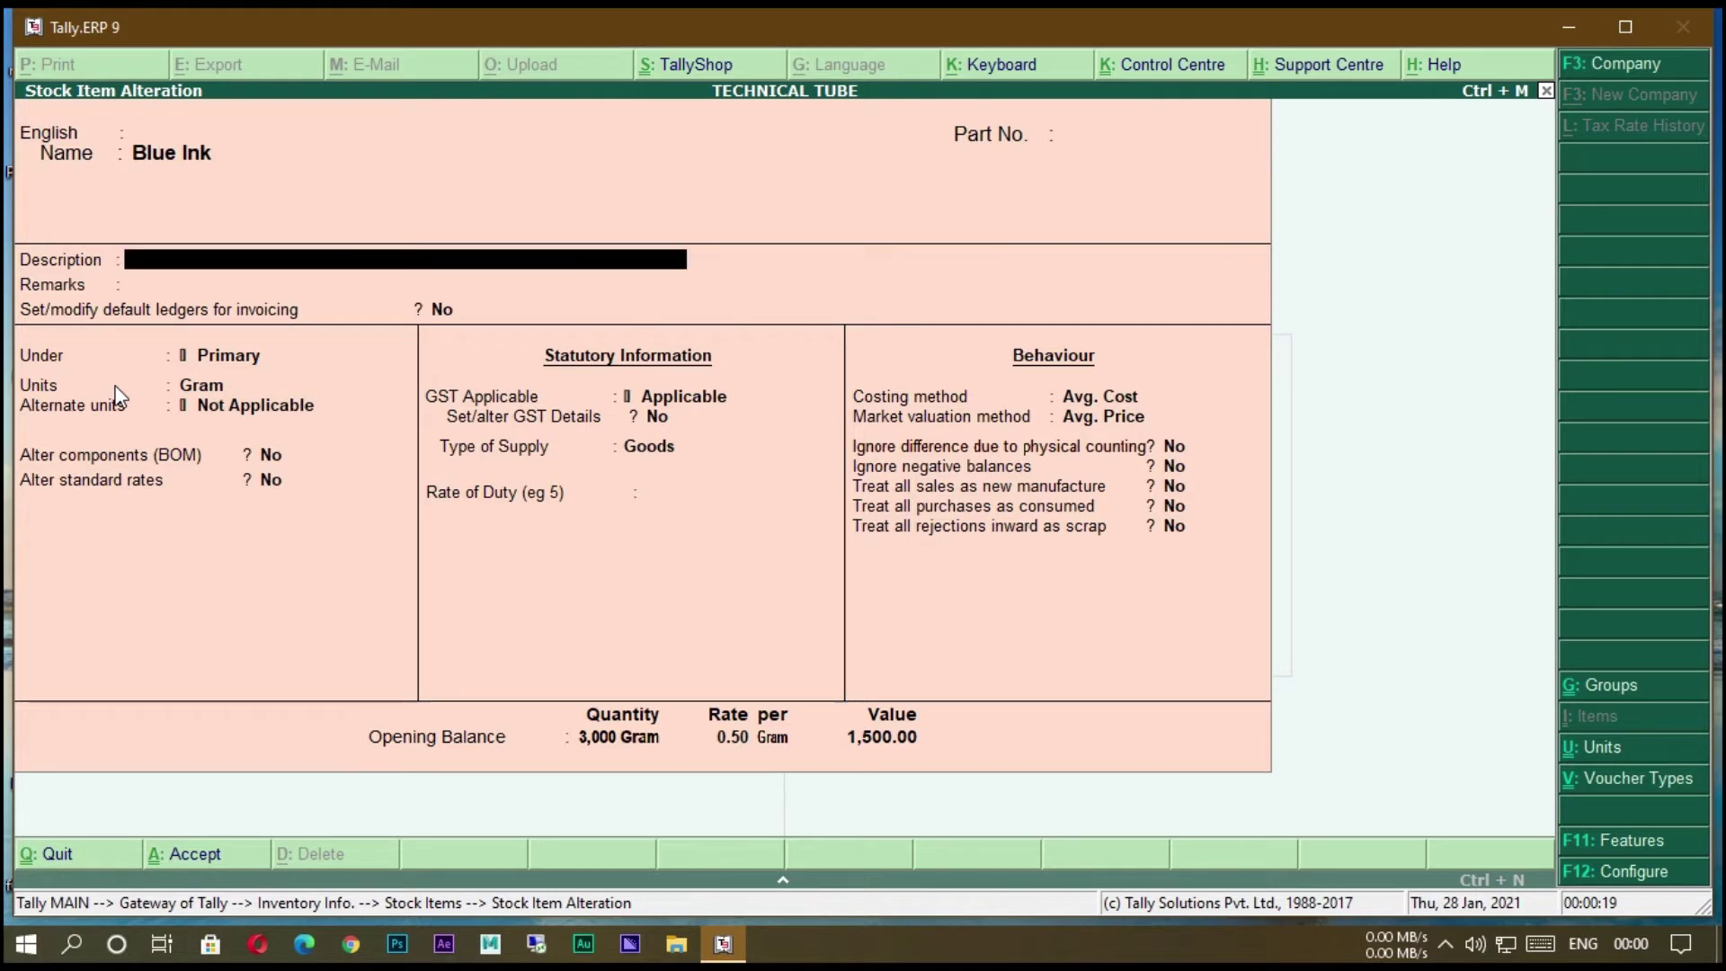
{"action": "key", "text": "Return"}
{"action": "key", "text": "Return"}
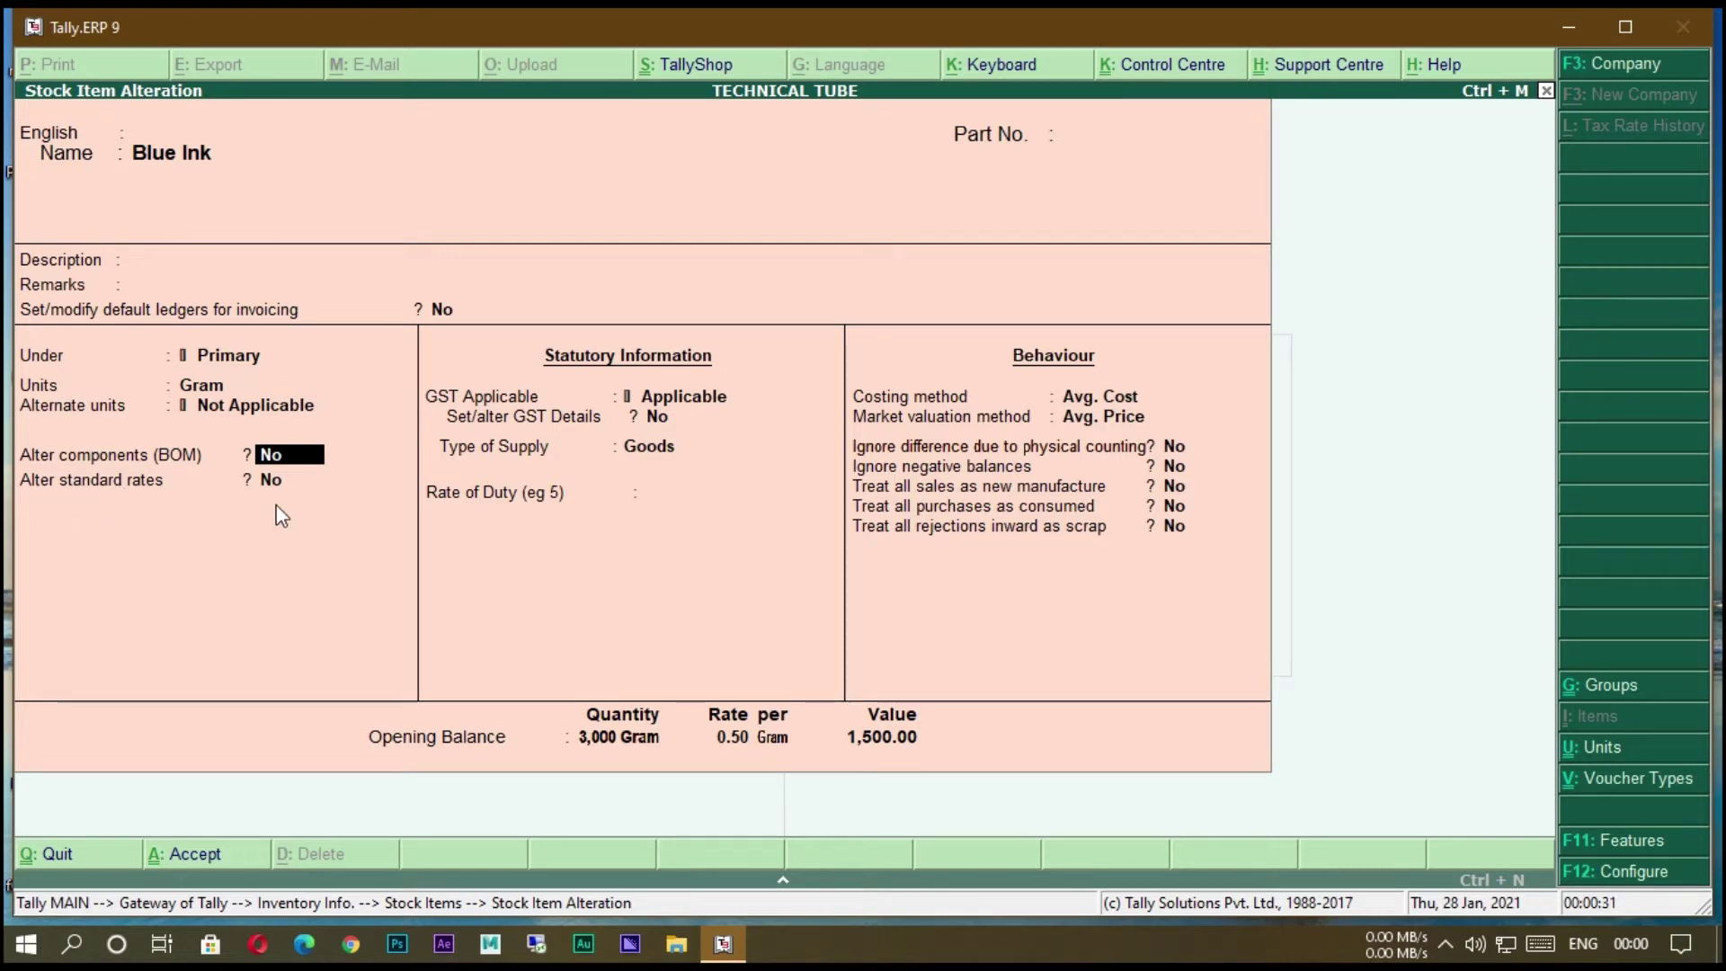
Keep Blue Ink's BOM, standard rates and GST settings, with the type of supply as Goods.
{"action": "key", "text": "Return"}
{"action": "key", "text": "Return"}
{"action": "key", "text": "Return"}
{"action": "key", "text": "Return"}
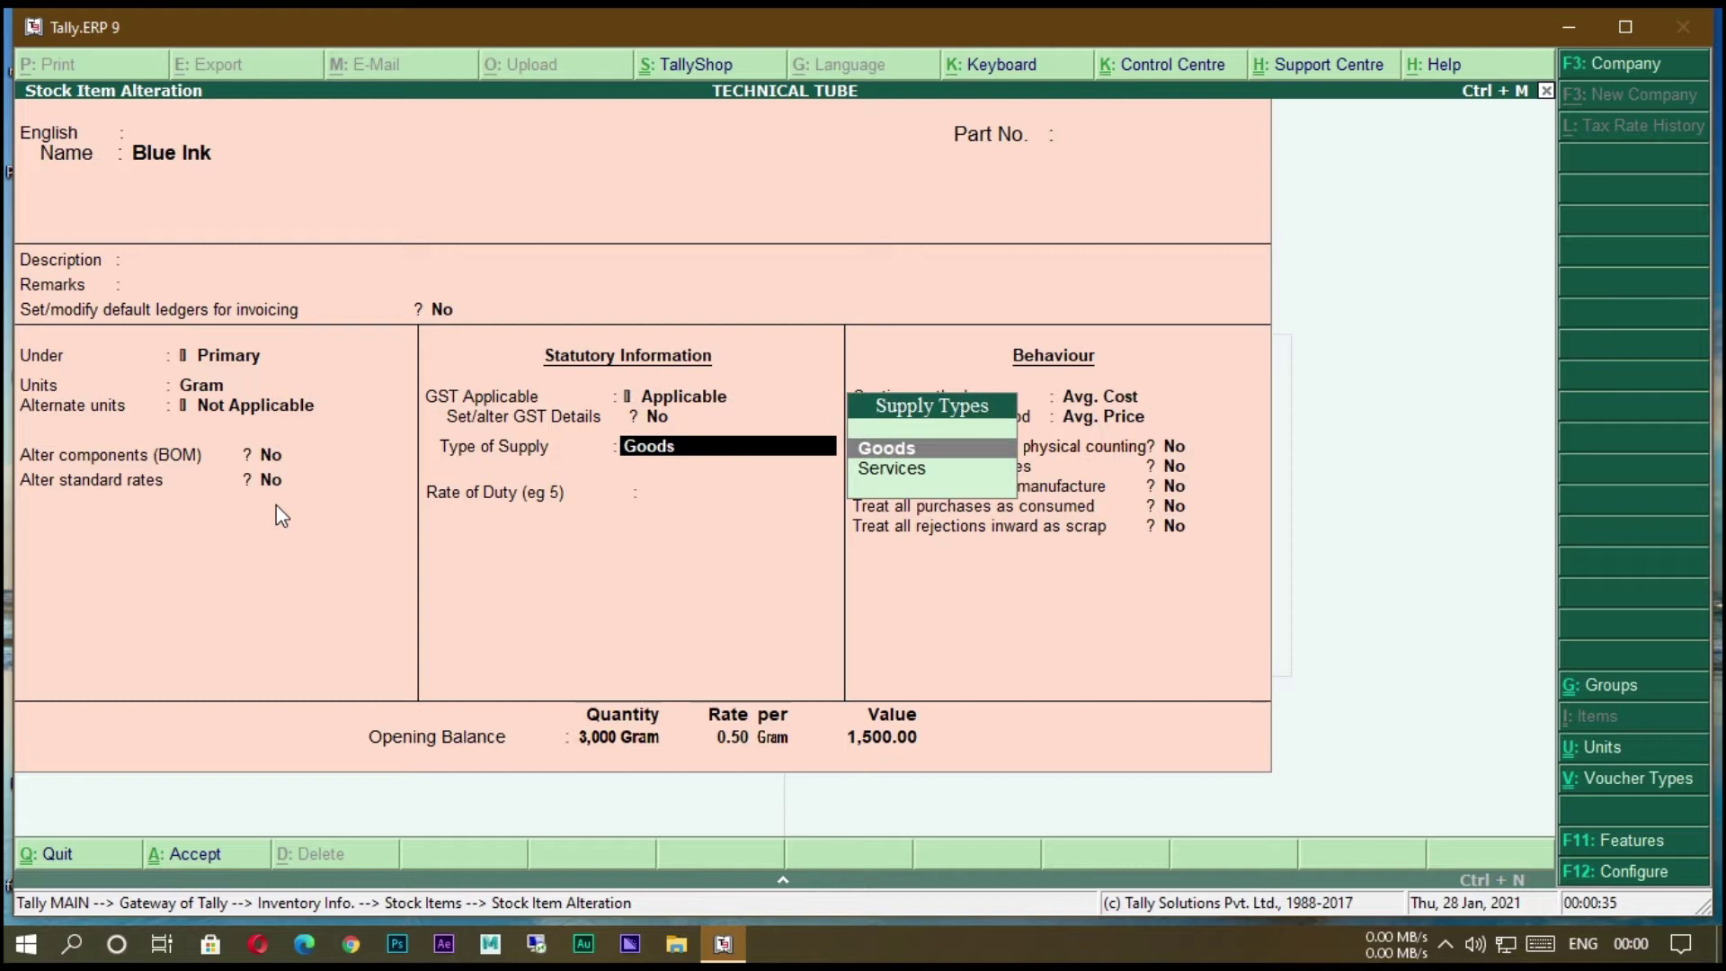
{"action": "key", "text": "Return"}
{"action": "key", "text": "Return"}
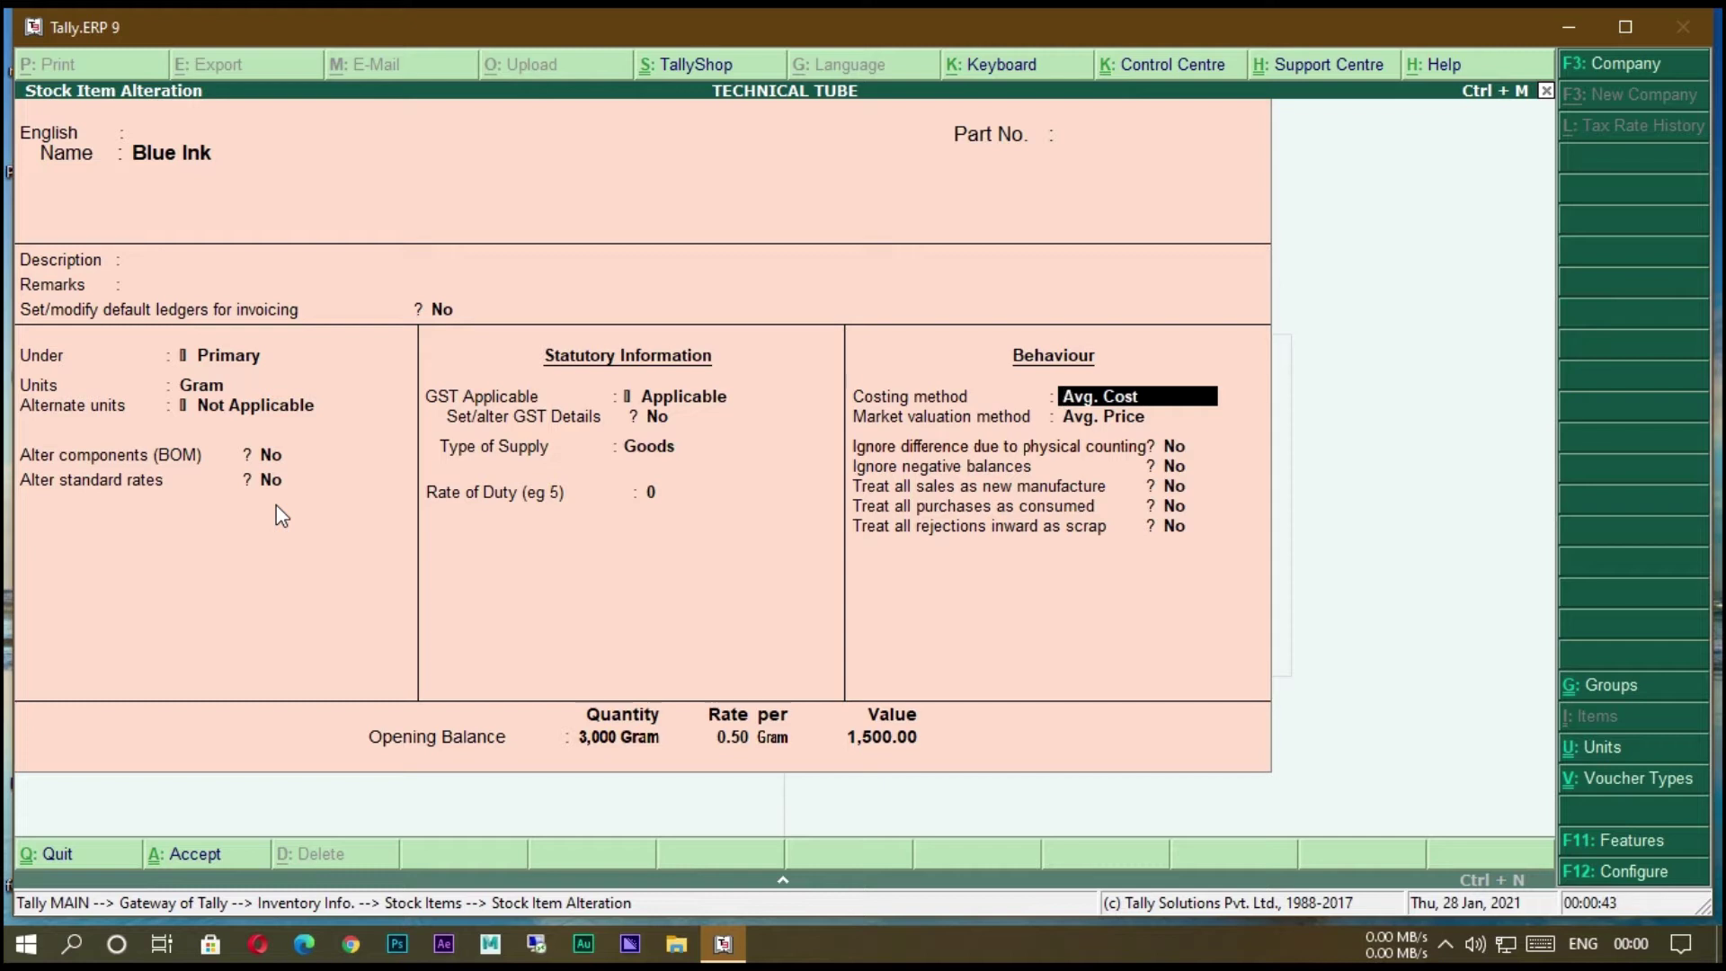
Go through Blue Ink's costing behaviour and opening balance, and accept the stock item.
{"action": "key", "text": "Return"}
{"action": "key", "text": "Return"}
{"action": "key", "text": "Return"}
{"action": "key", "text": "Return"}
{"action": "key", "text": "Return"}
{"action": "key", "text": "Return"}
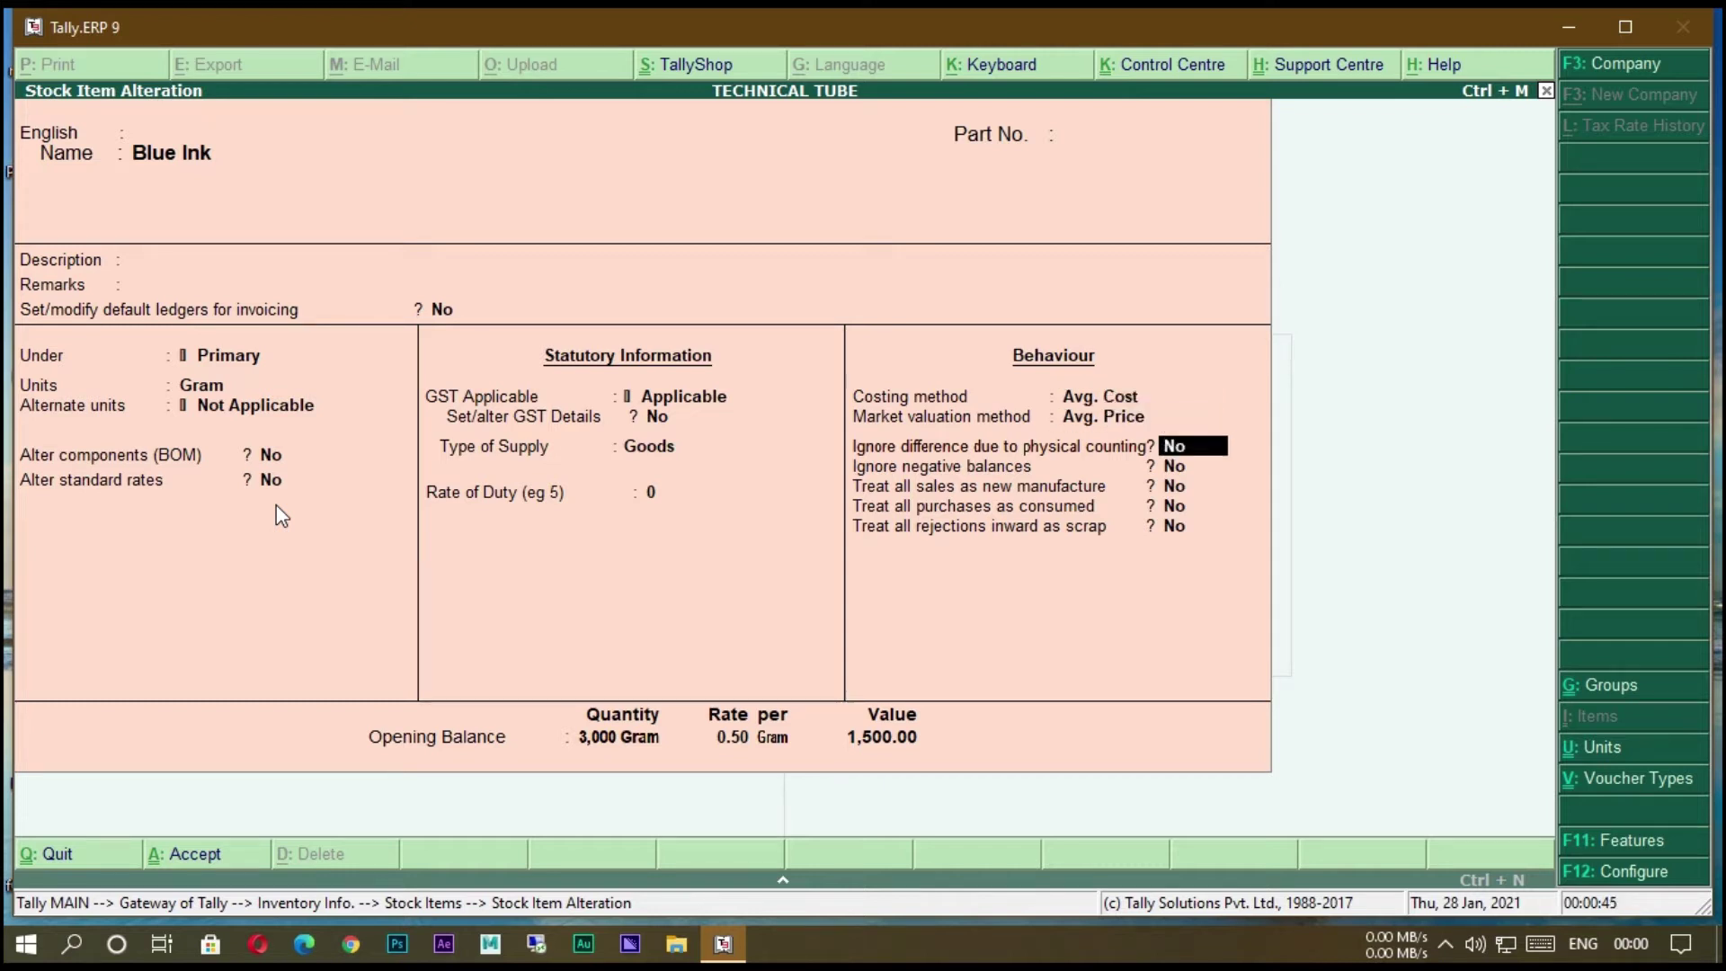
{"action": "key", "text": "Return"}
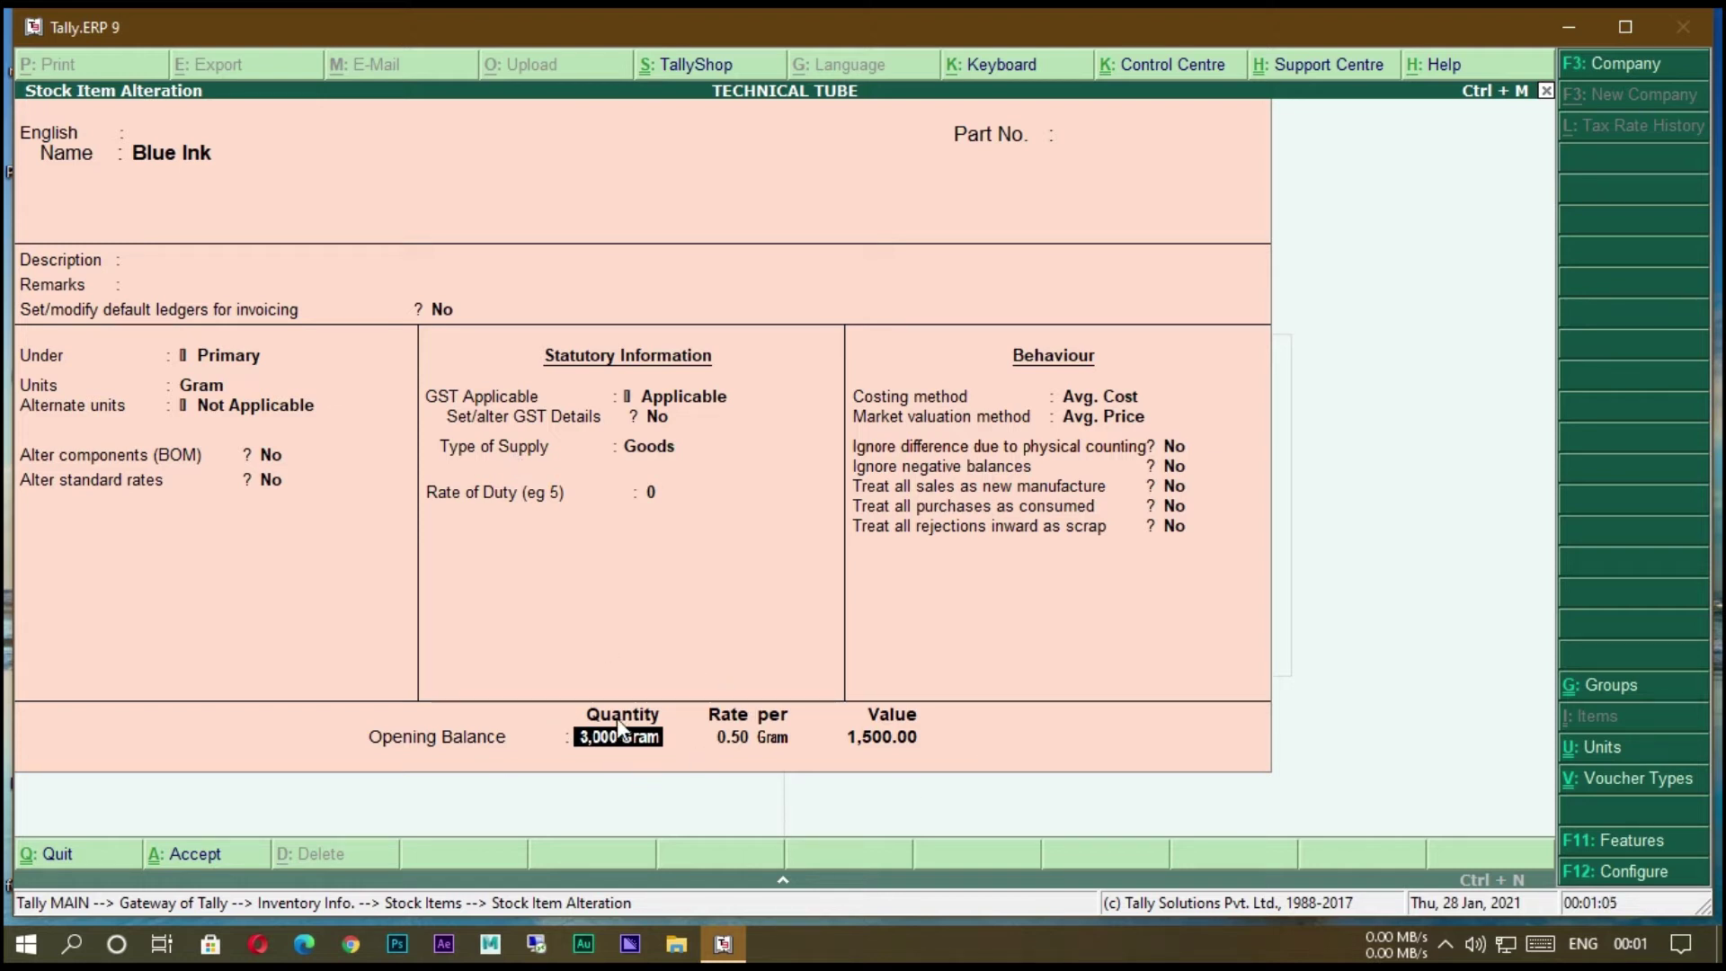
{"action": "key", "text": "Return"}
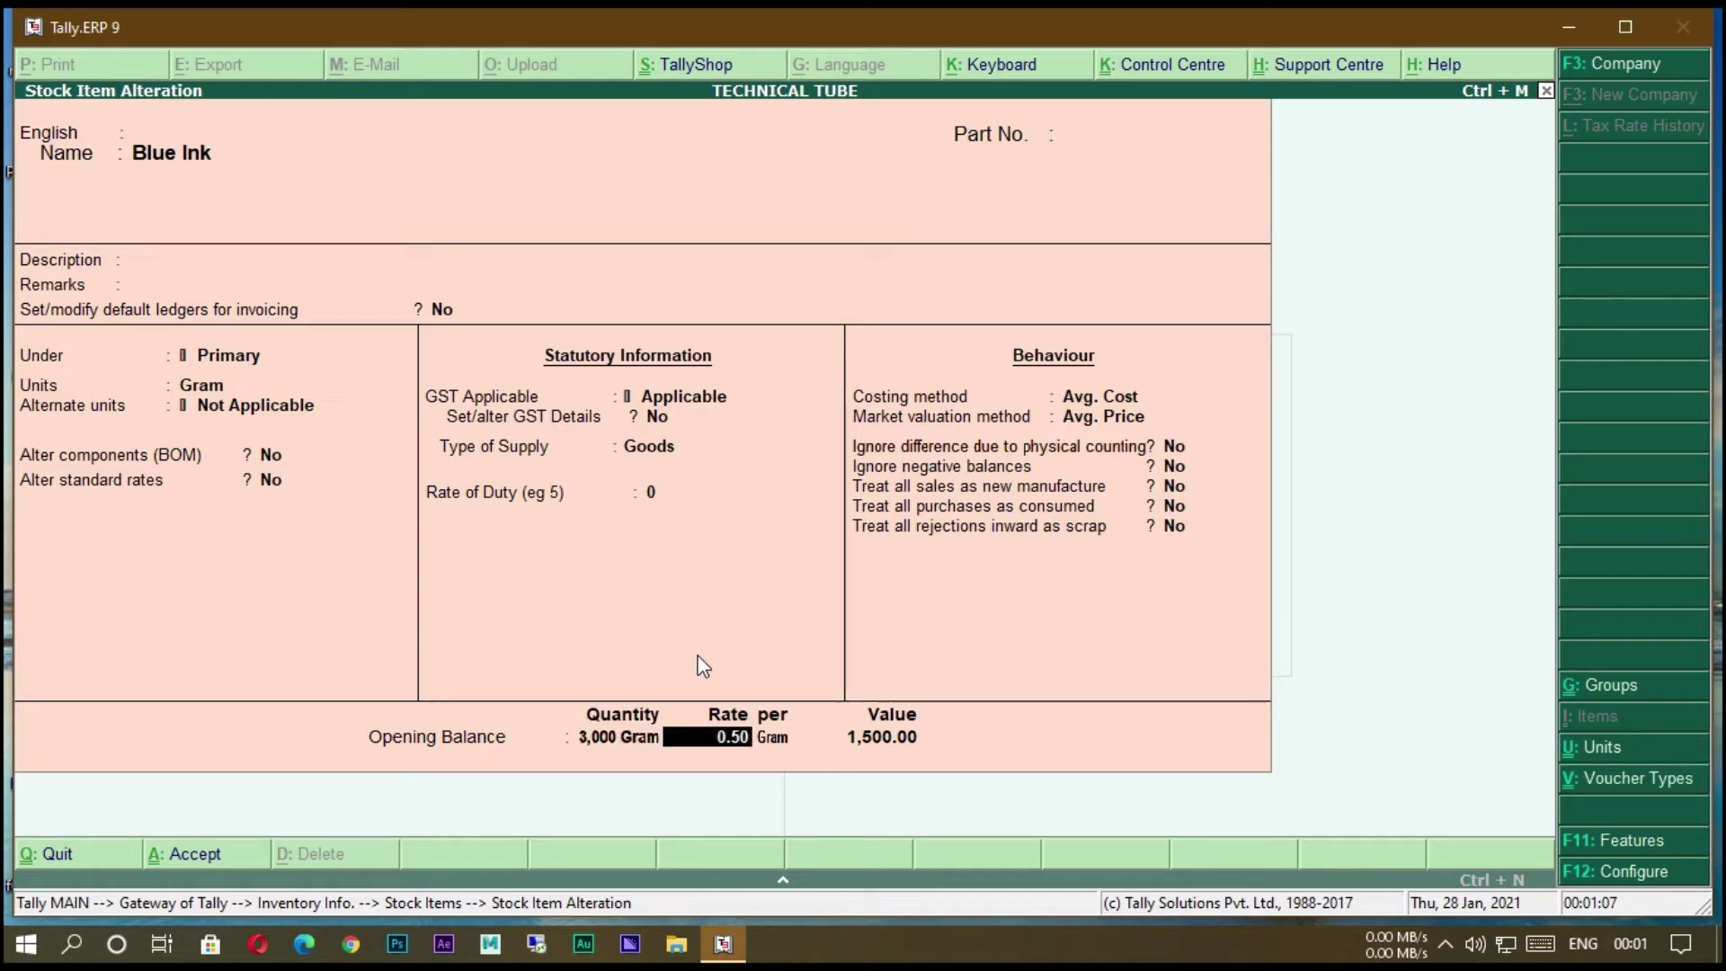
{"action": "key", "text": "Return"}
{"action": "key", "text": "Return"}
{"action": "key", "text": "Return"}
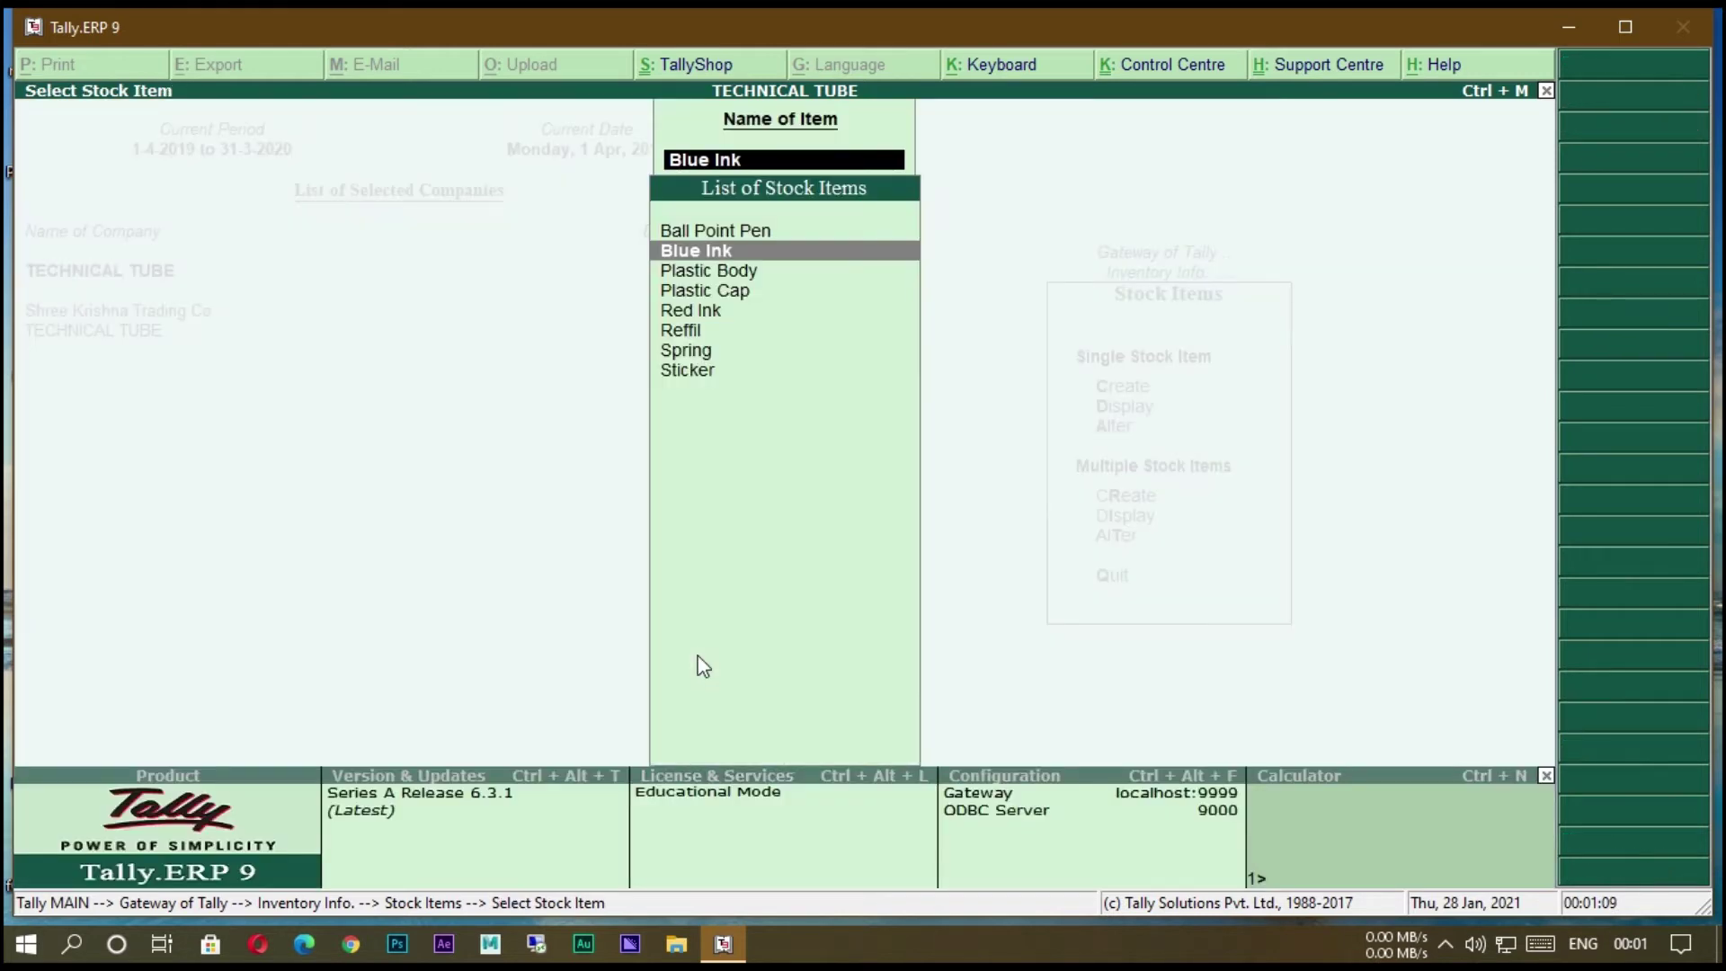
View the stock item Plastic Body, and return to the Gateway of Tally without altering it.
{"action": "left_click", "coordinate": [687, 268]}
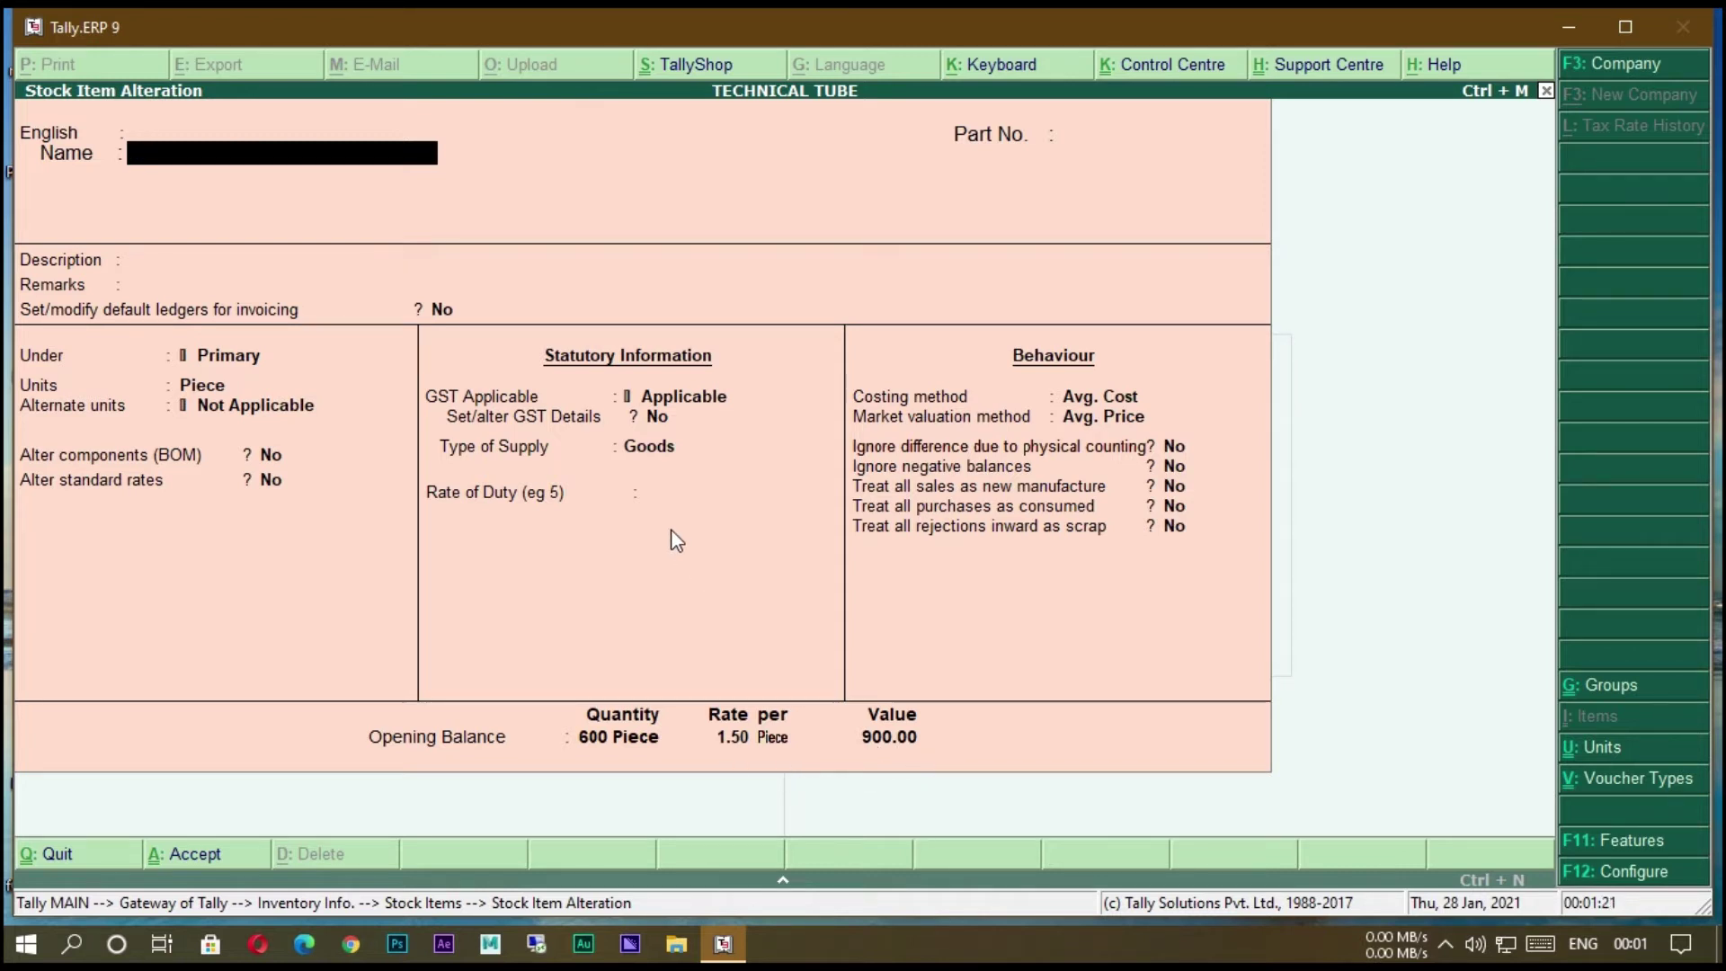
{"action": "key", "text": "Escape"}
{"action": "key", "text": "Return"}
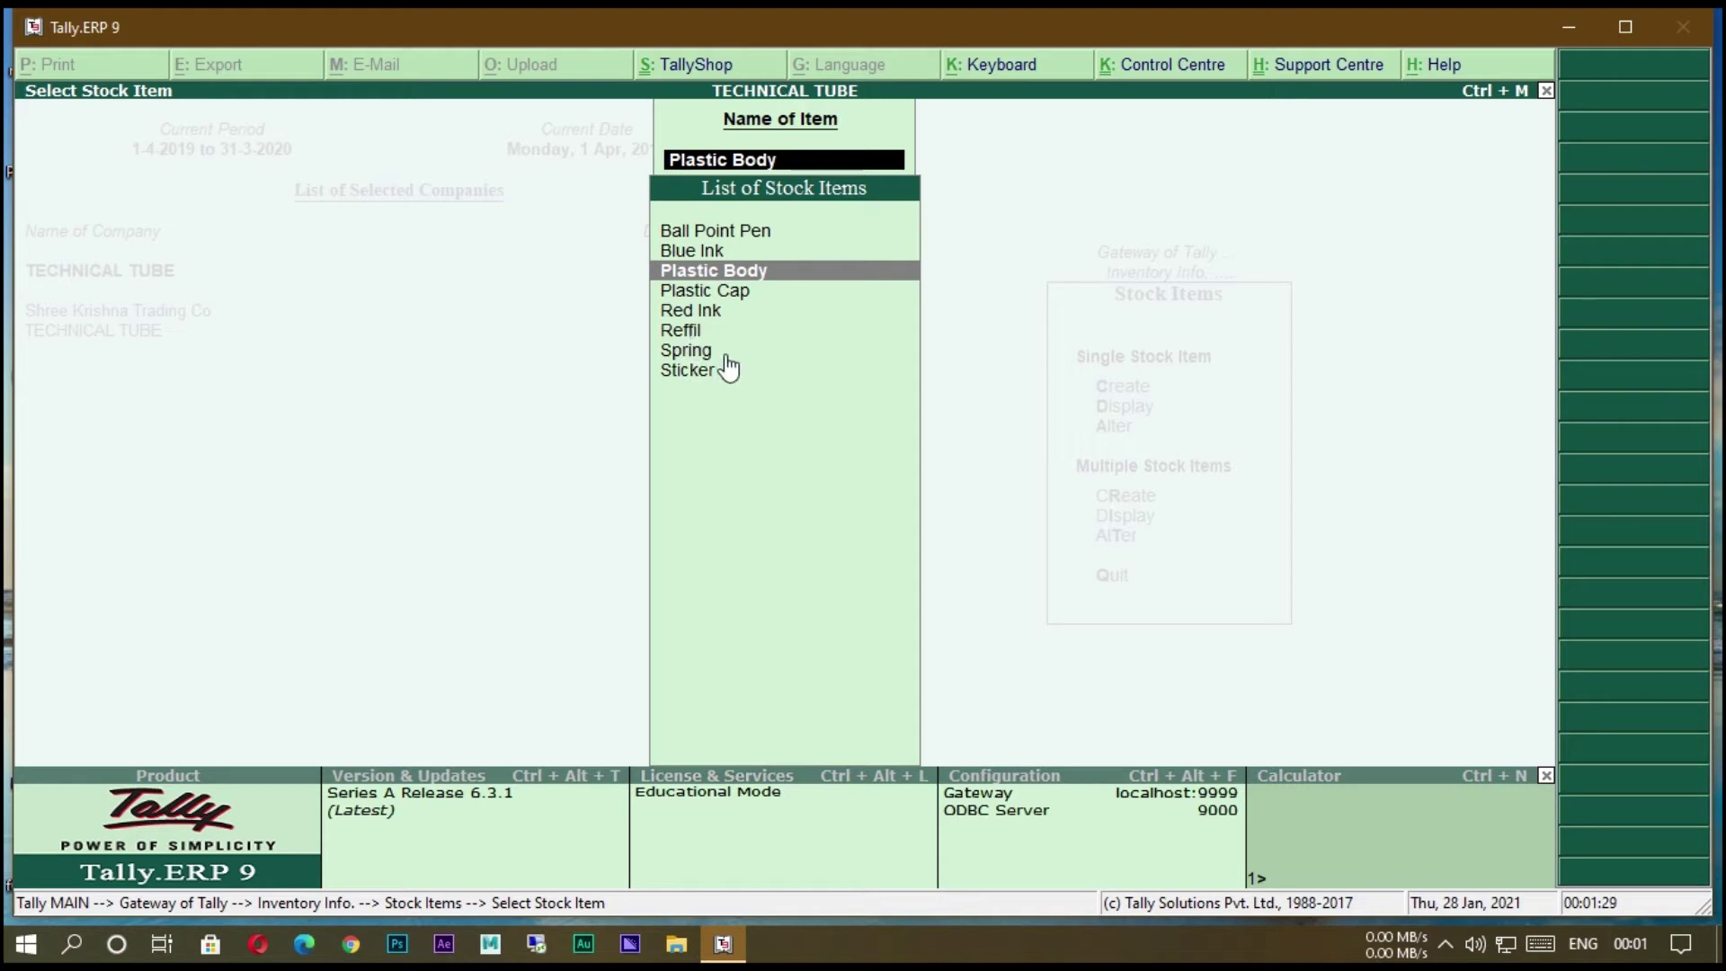
{"action": "key", "text": "Escape"}
{"action": "key", "text": "Escape"}
{"action": "key", "text": "Escape"}
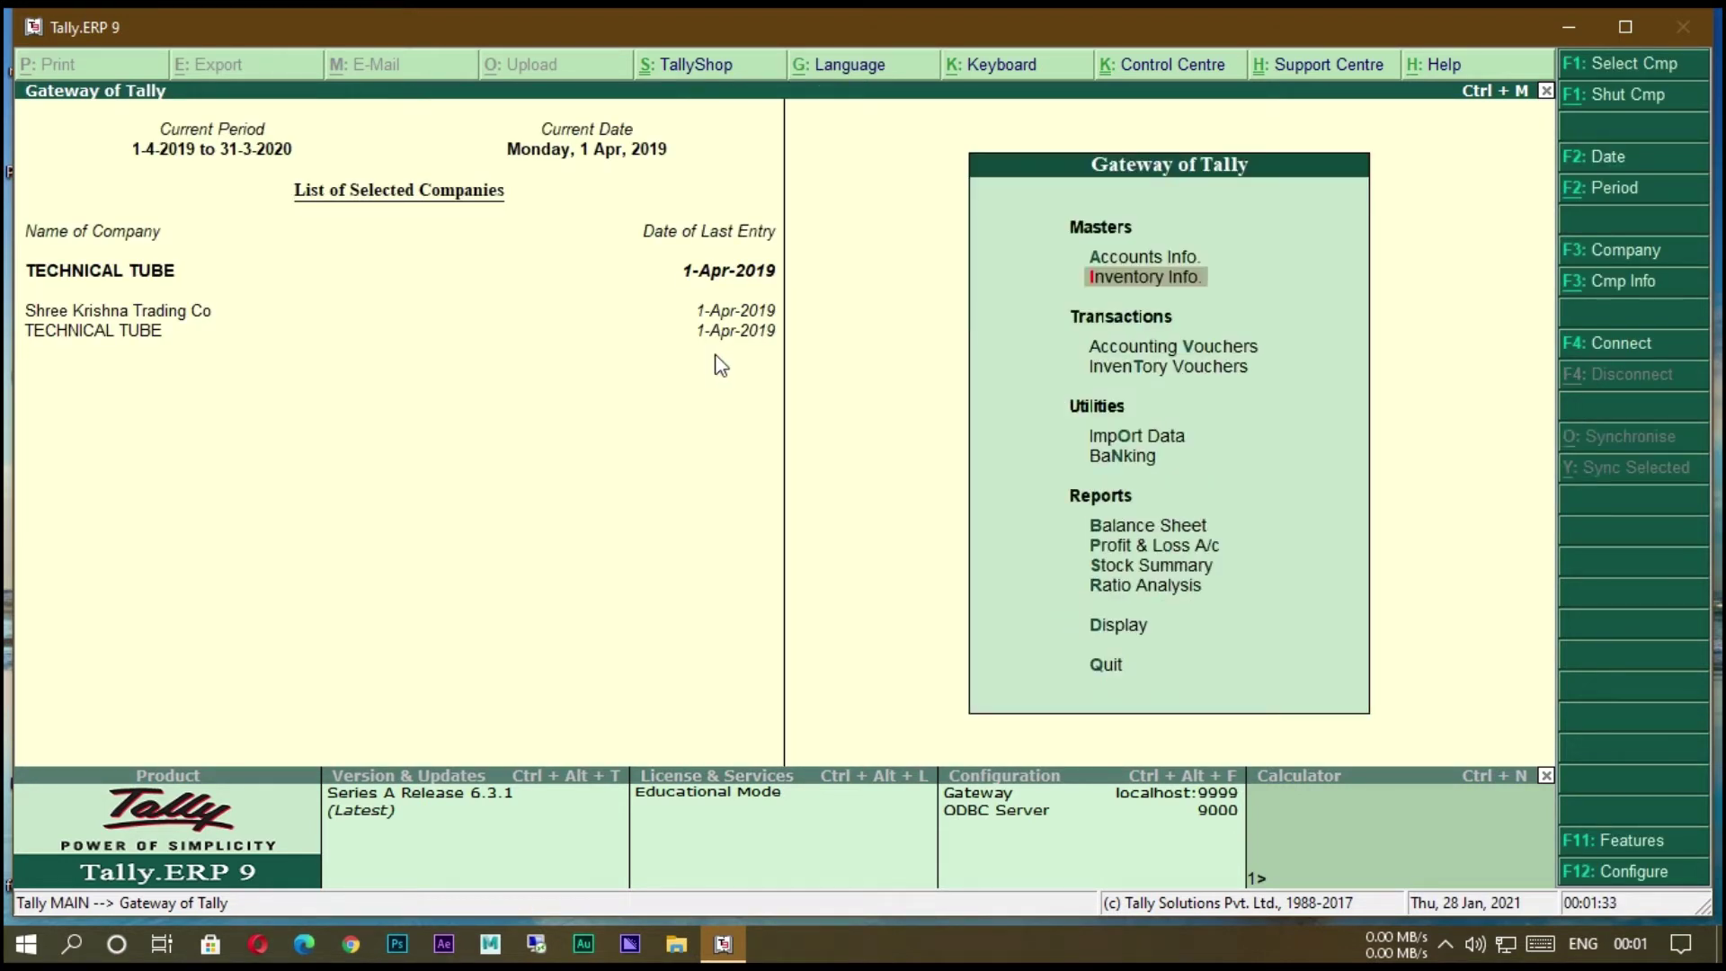
Open the single stock item Ball Point Pen for alteration from the inventory masters.
{"action": "key", "text": "Return"}
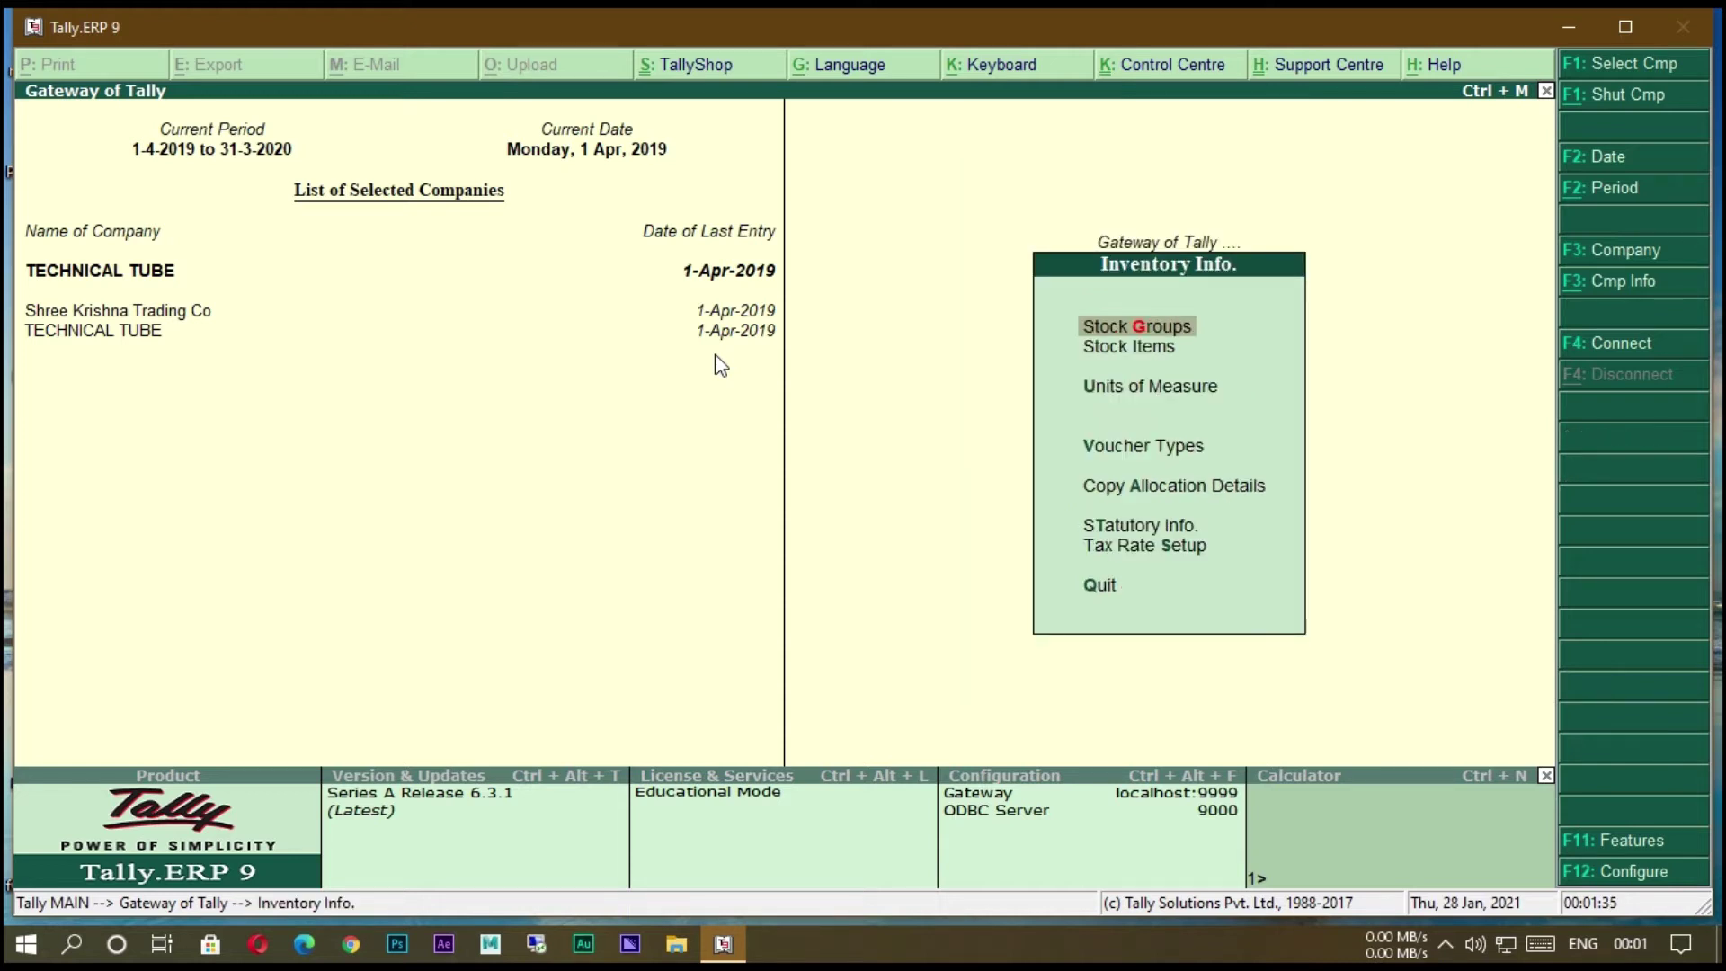
{"action": "key", "text": "Down"}
{"action": "key", "text": "Return"}
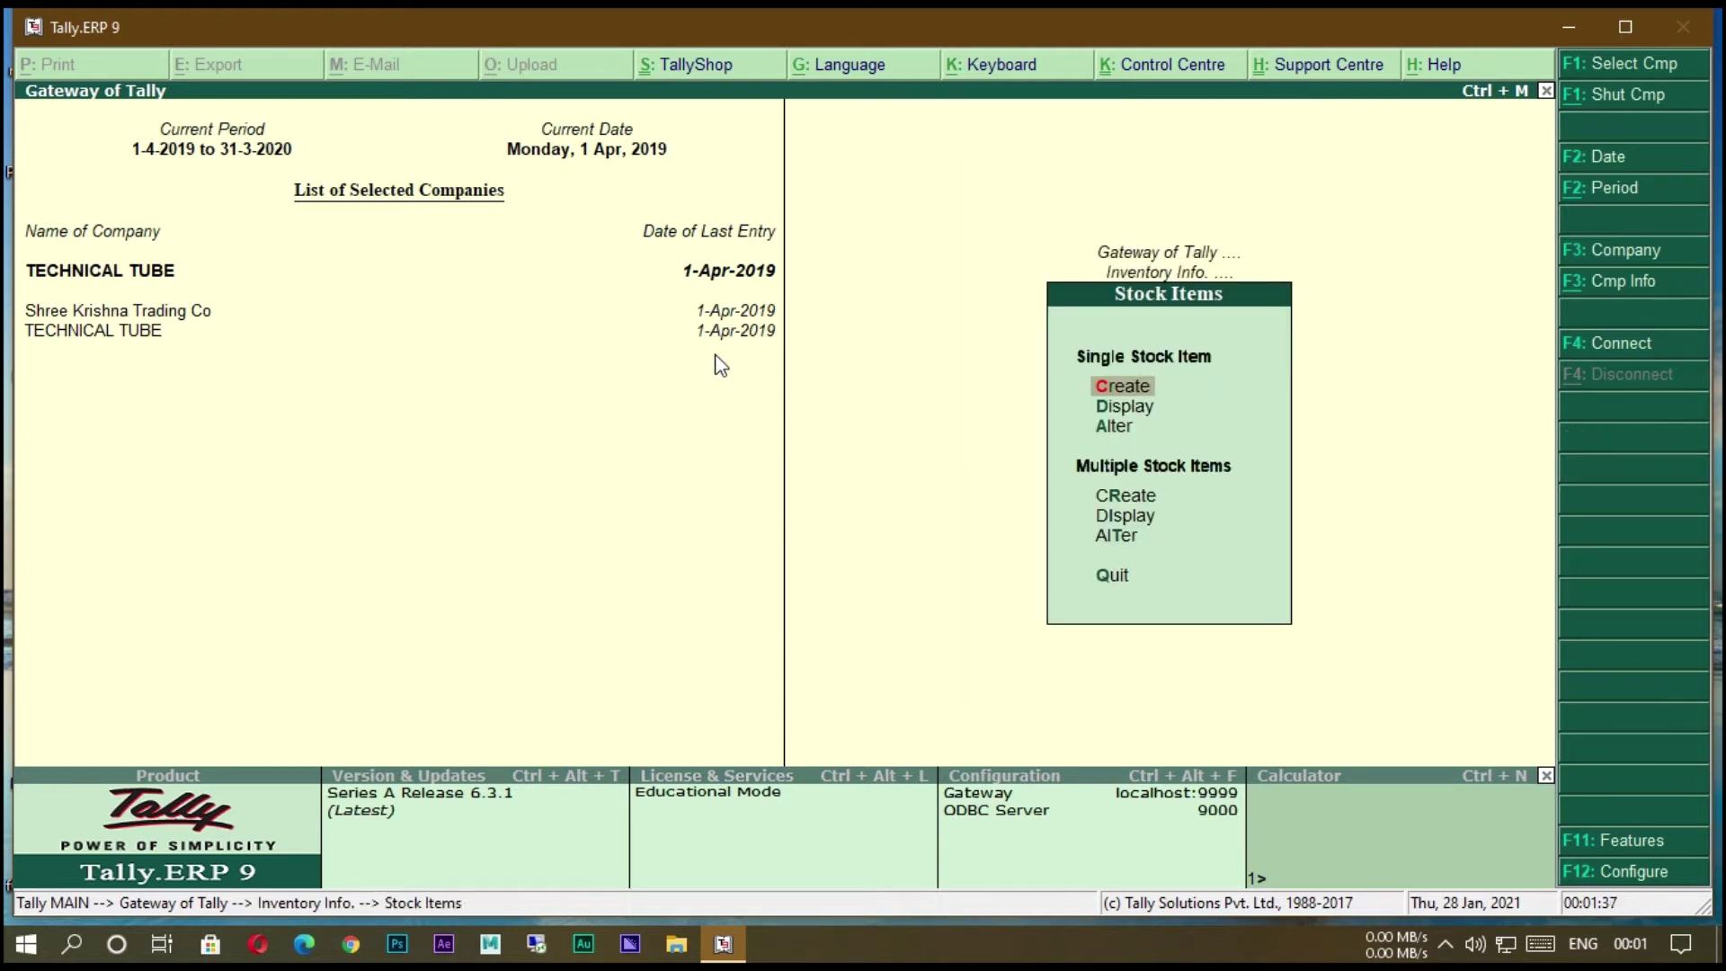
{"action": "key", "text": "Down"}
{"action": "key", "text": "Down"}
{"action": "key", "text": "Return"}
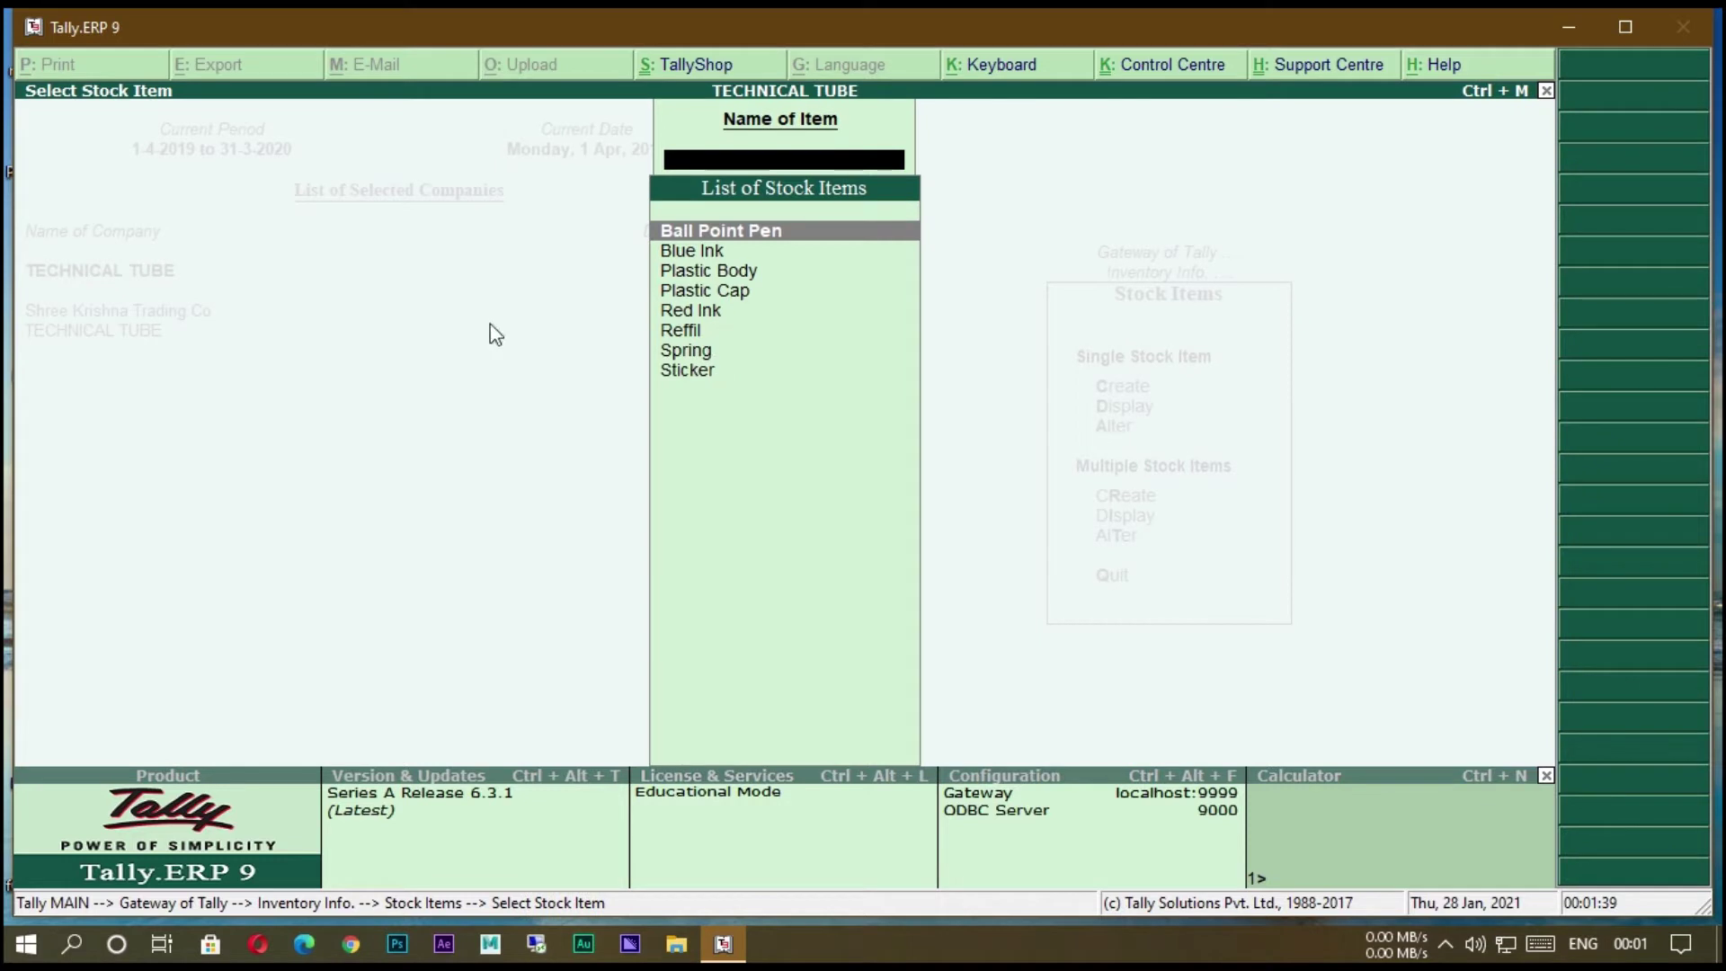
{"action": "key", "text": "Return"}
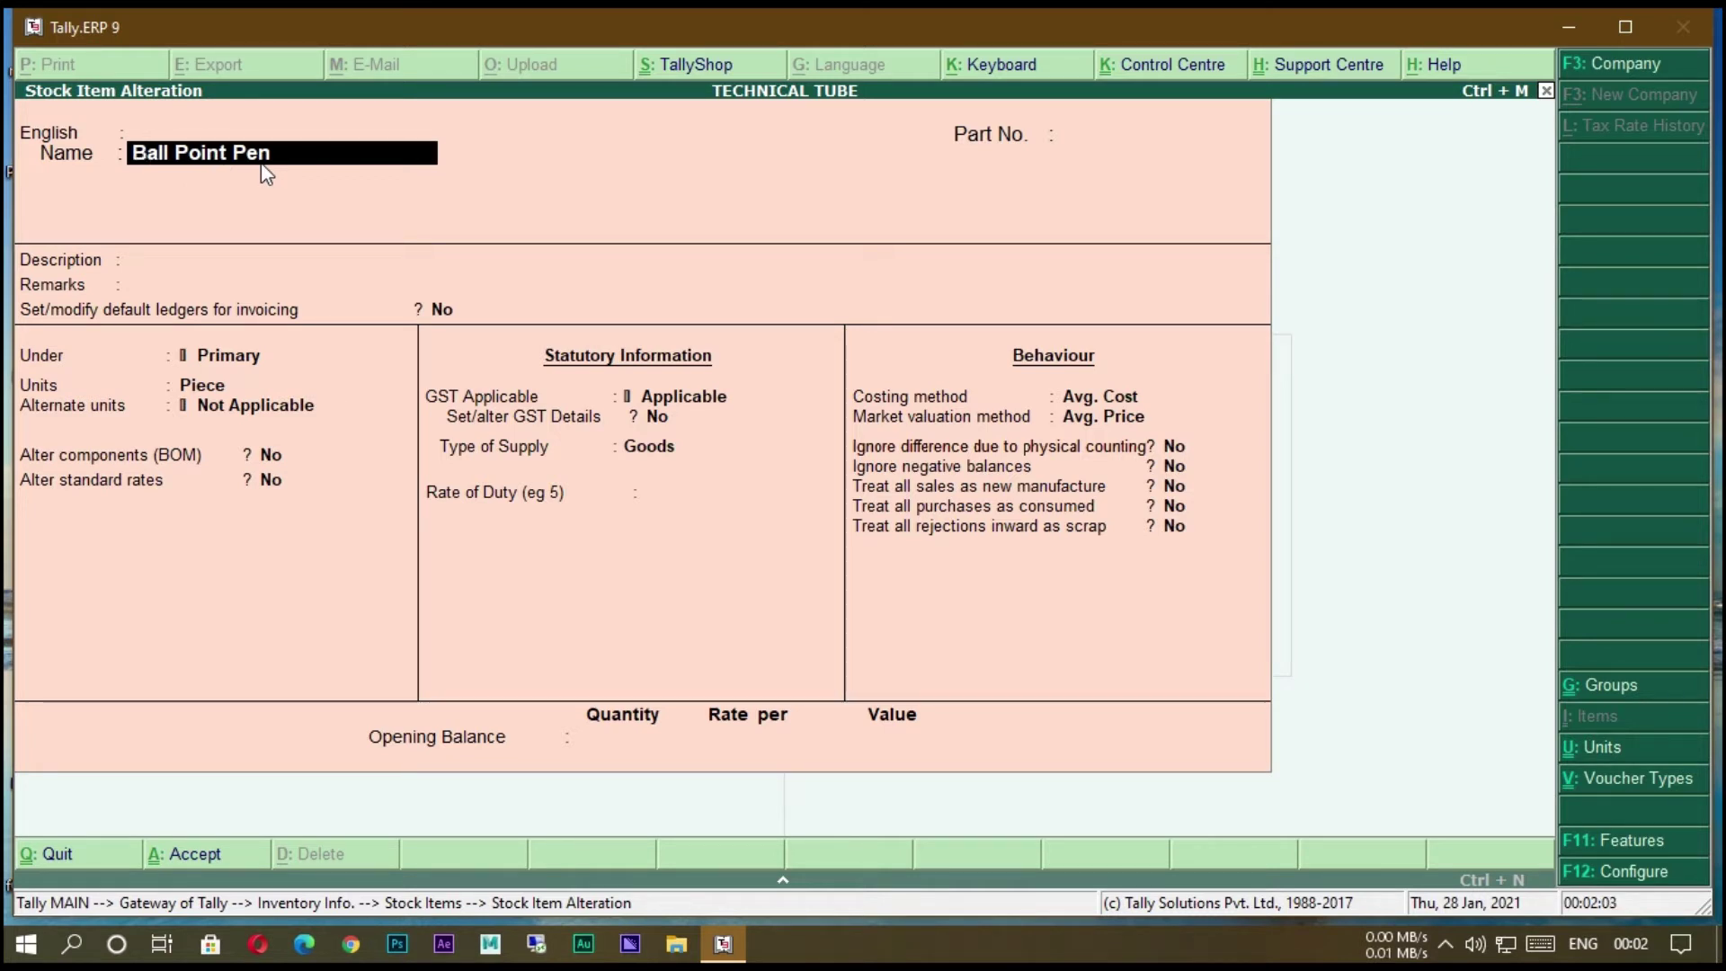
Set Alter components (BOM) to Yes for Ball Point Pen, keeping its general details.
{"action": "key", "text": "Return"}
{"action": "key", "text": "Return"}
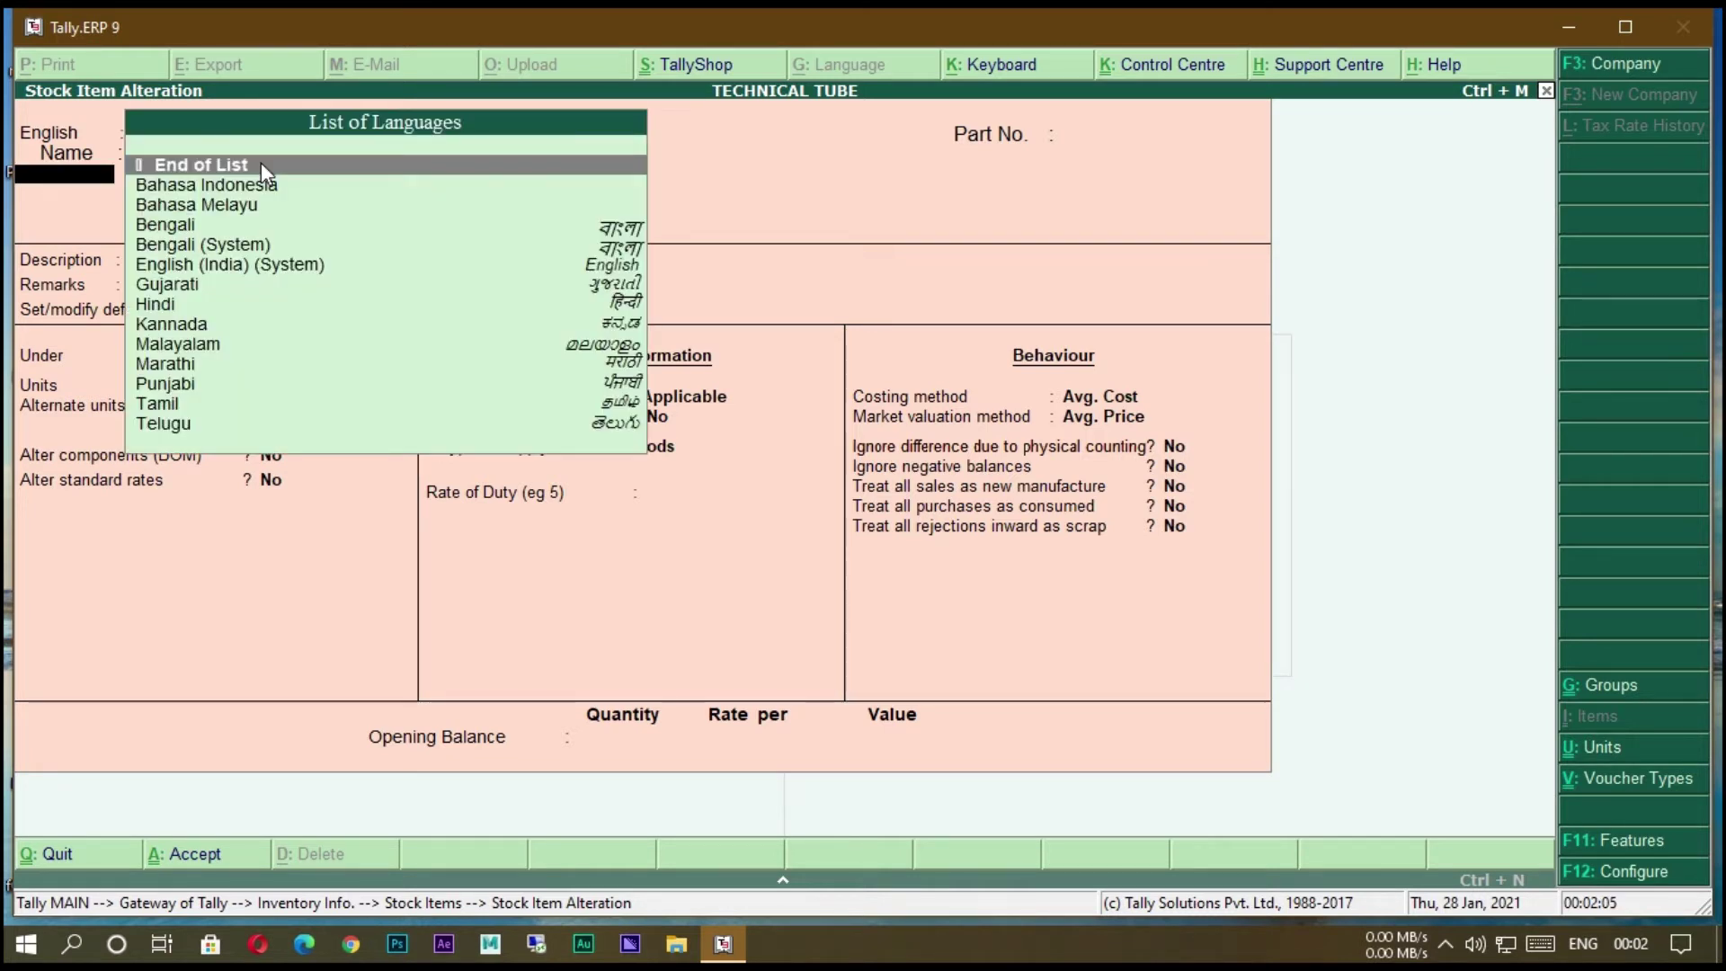
{"action": "key", "text": "Return"}
{"action": "key", "text": "Return"}
{"action": "key", "text": "Return"}
{"action": "key", "text": "Return"}
{"action": "key", "text": "Return"}
{"action": "key", "text": "Return"}
{"action": "key", "text": "Return"}
{"action": "key", "text": "Return"}
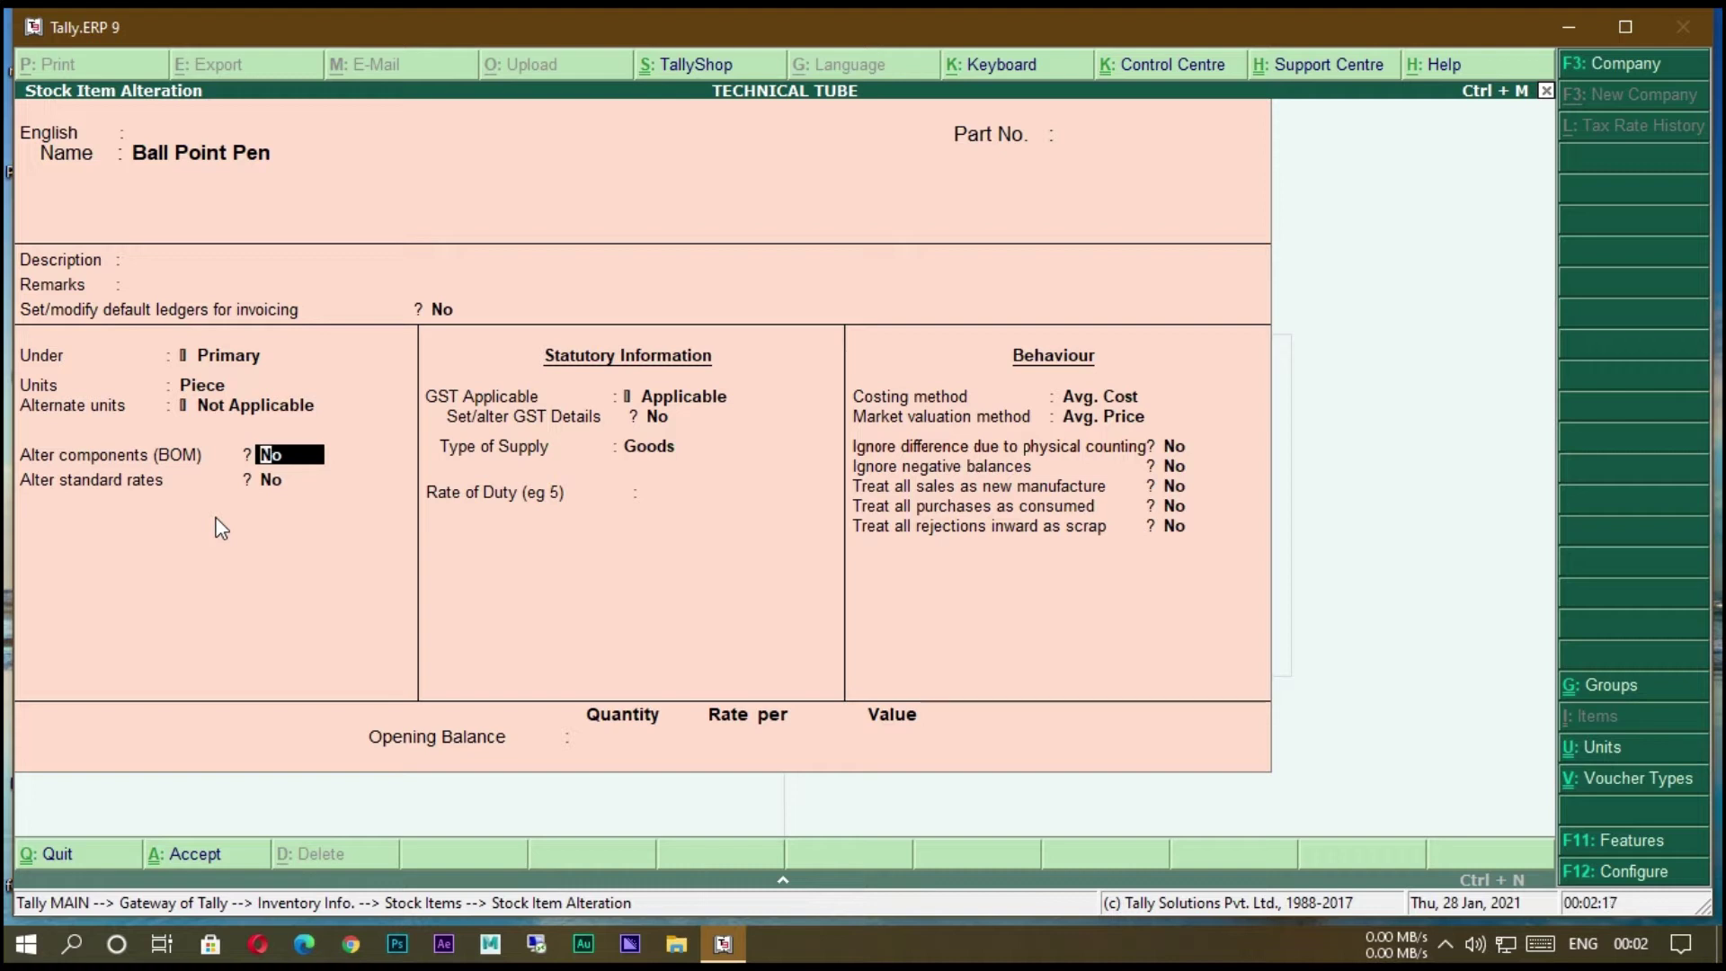
{"action": "type", "text": "y"}
{"action": "key", "text": "Return"}
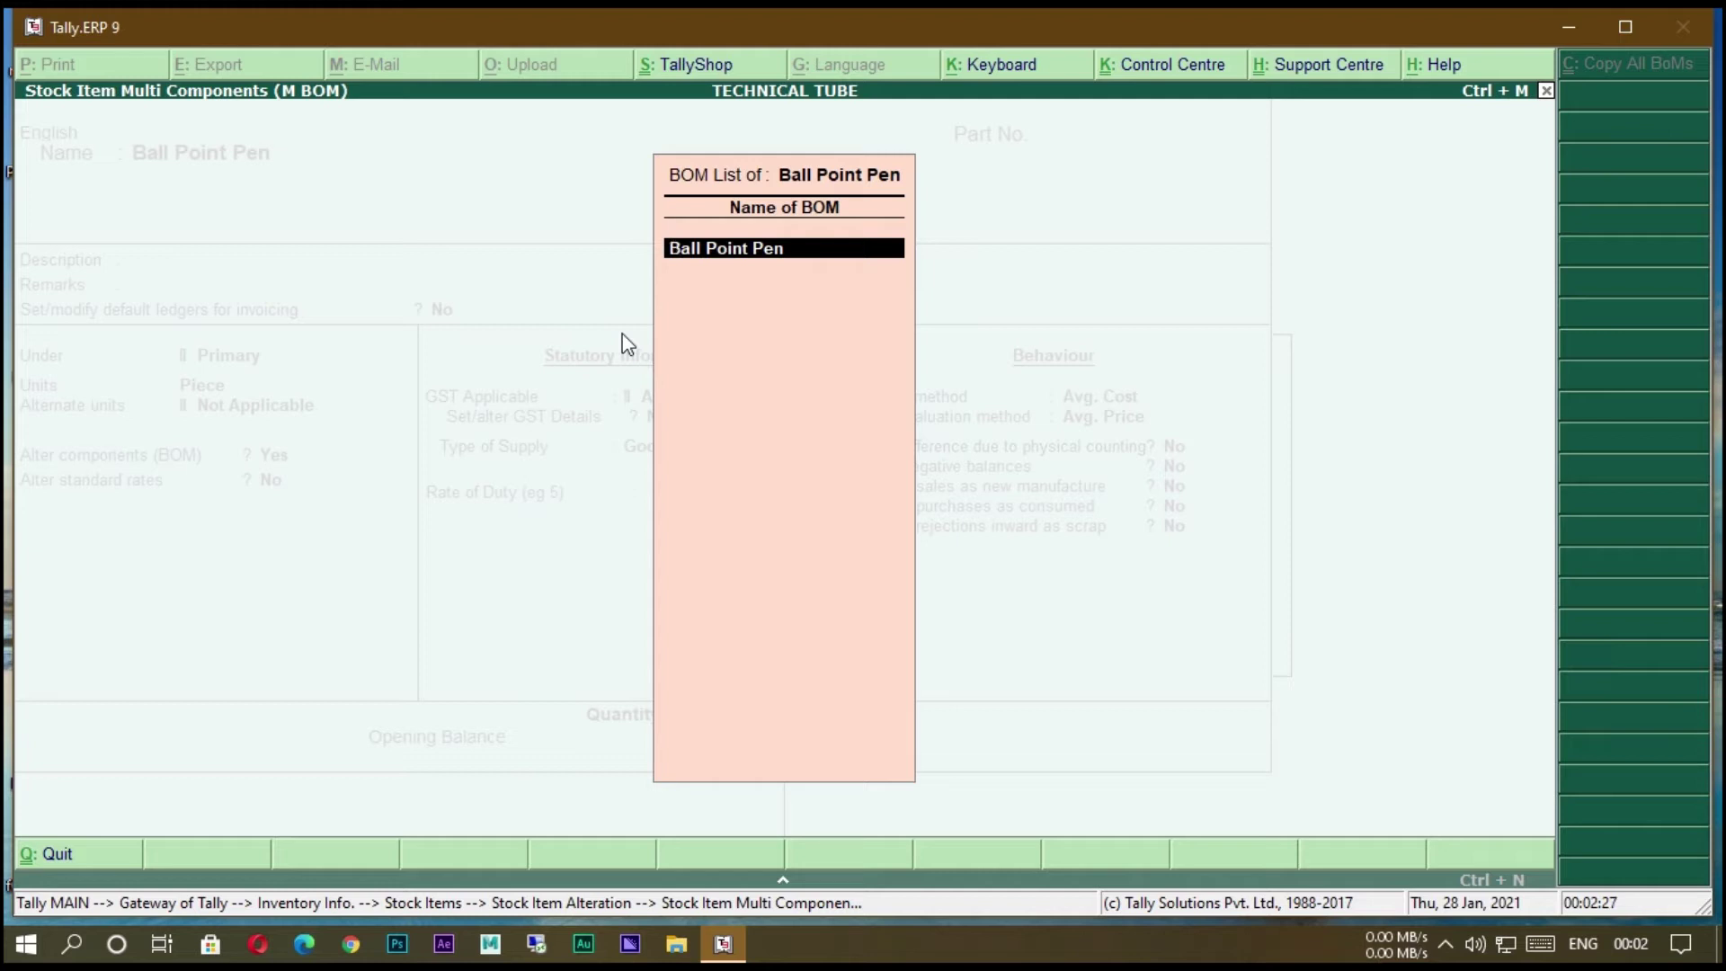
Open the Ball Point Pen BOM and check its unit of manufacture and the components from Blue Ink to Plastic Cap.
{"action": "key", "text": "Return"}
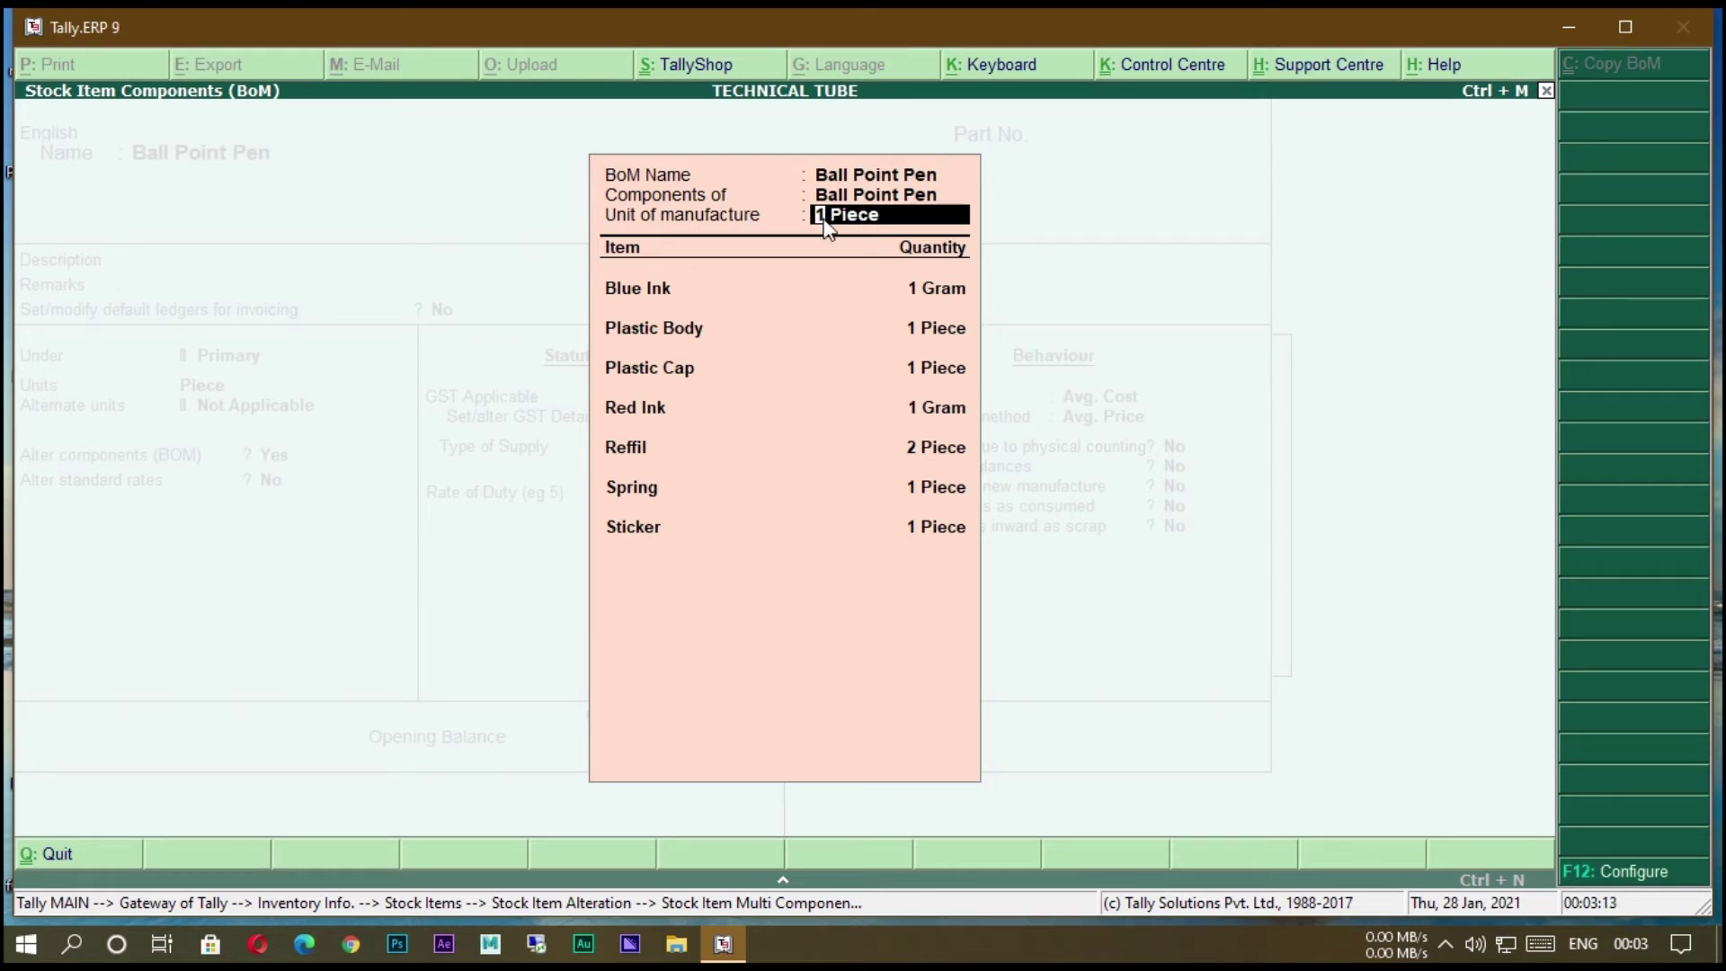
{"action": "key", "text": "Return"}
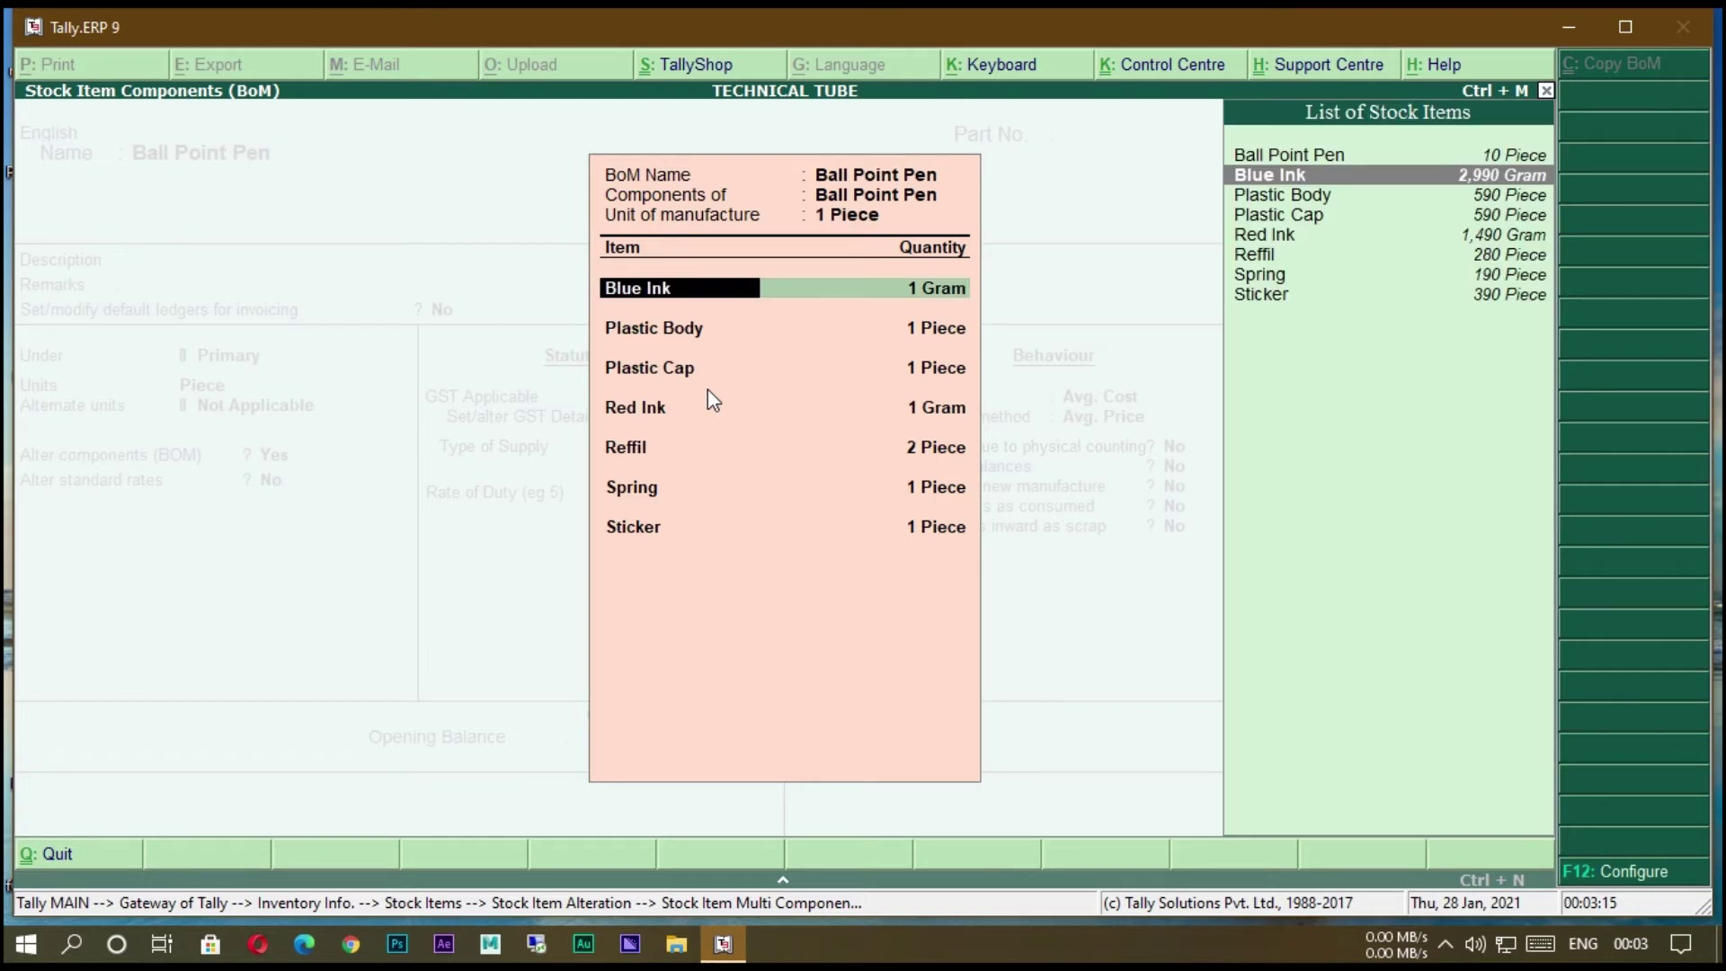
{"action": "key", "text": "Return"}
{"action": "key", "text": "Return"}
{"action": "key", "text": "Return"}
{"action": "key", "text": "Return"}
{"action": "key", "text": "Return"}
{"action": "key", "text": "Return"}
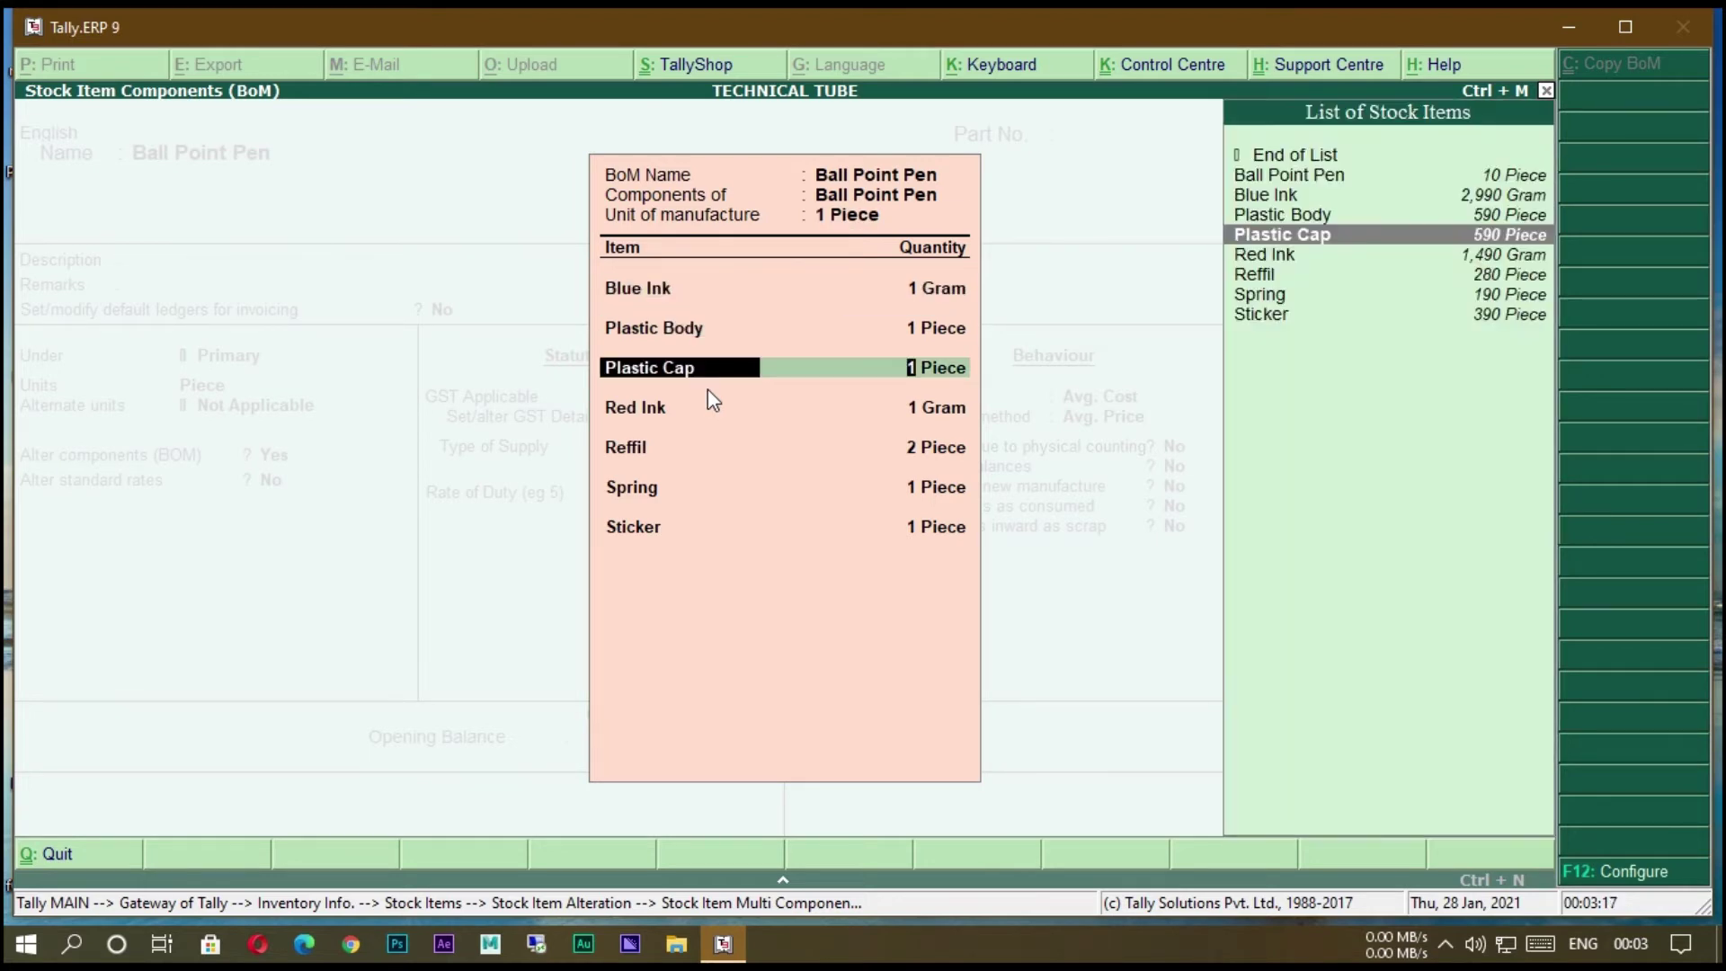
Check the remaining BOM components from Red Ink to Sticker, and close the BOM list.
{"action": "key", "text": "Return"}
{"action": "key", "text": "Return"}
{"action": "key", "text": "Return"}
{"action": "key", "text": "Return"}
{"action": "key", "text": "Return"}
{"action": "key", "text": "Return"}
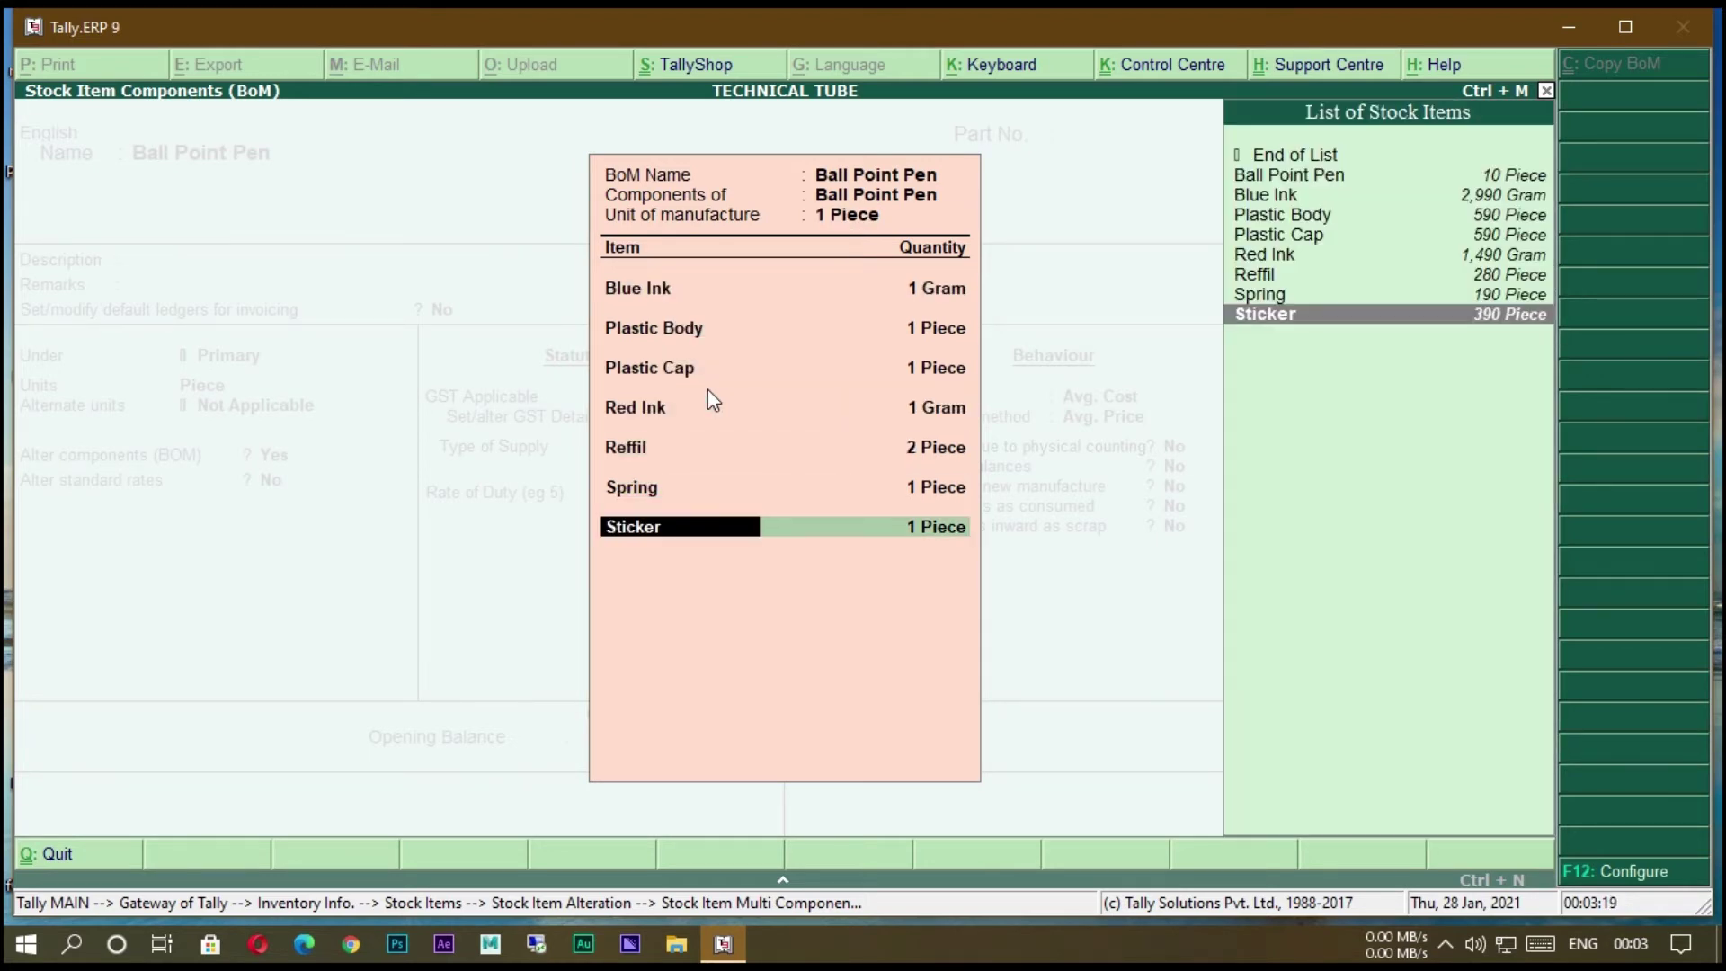
{"action": "key", "text": "Return"}
{"action": "key", "text": "Return"}
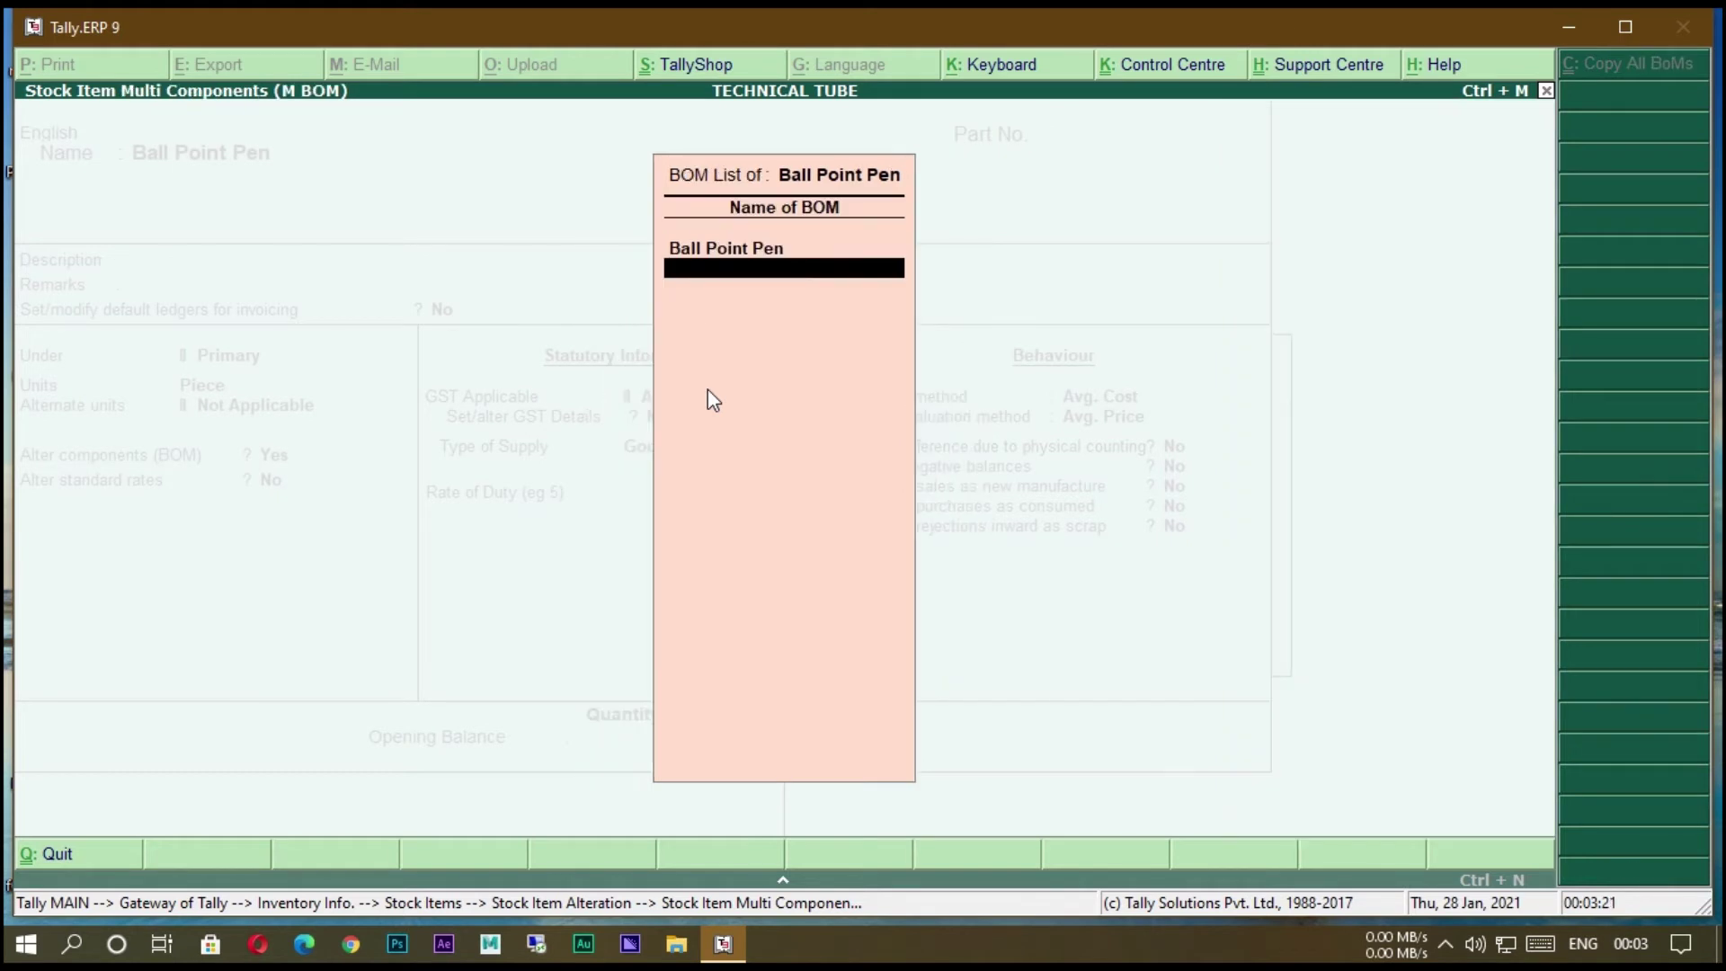
{"action": "key", "text": "Return"}
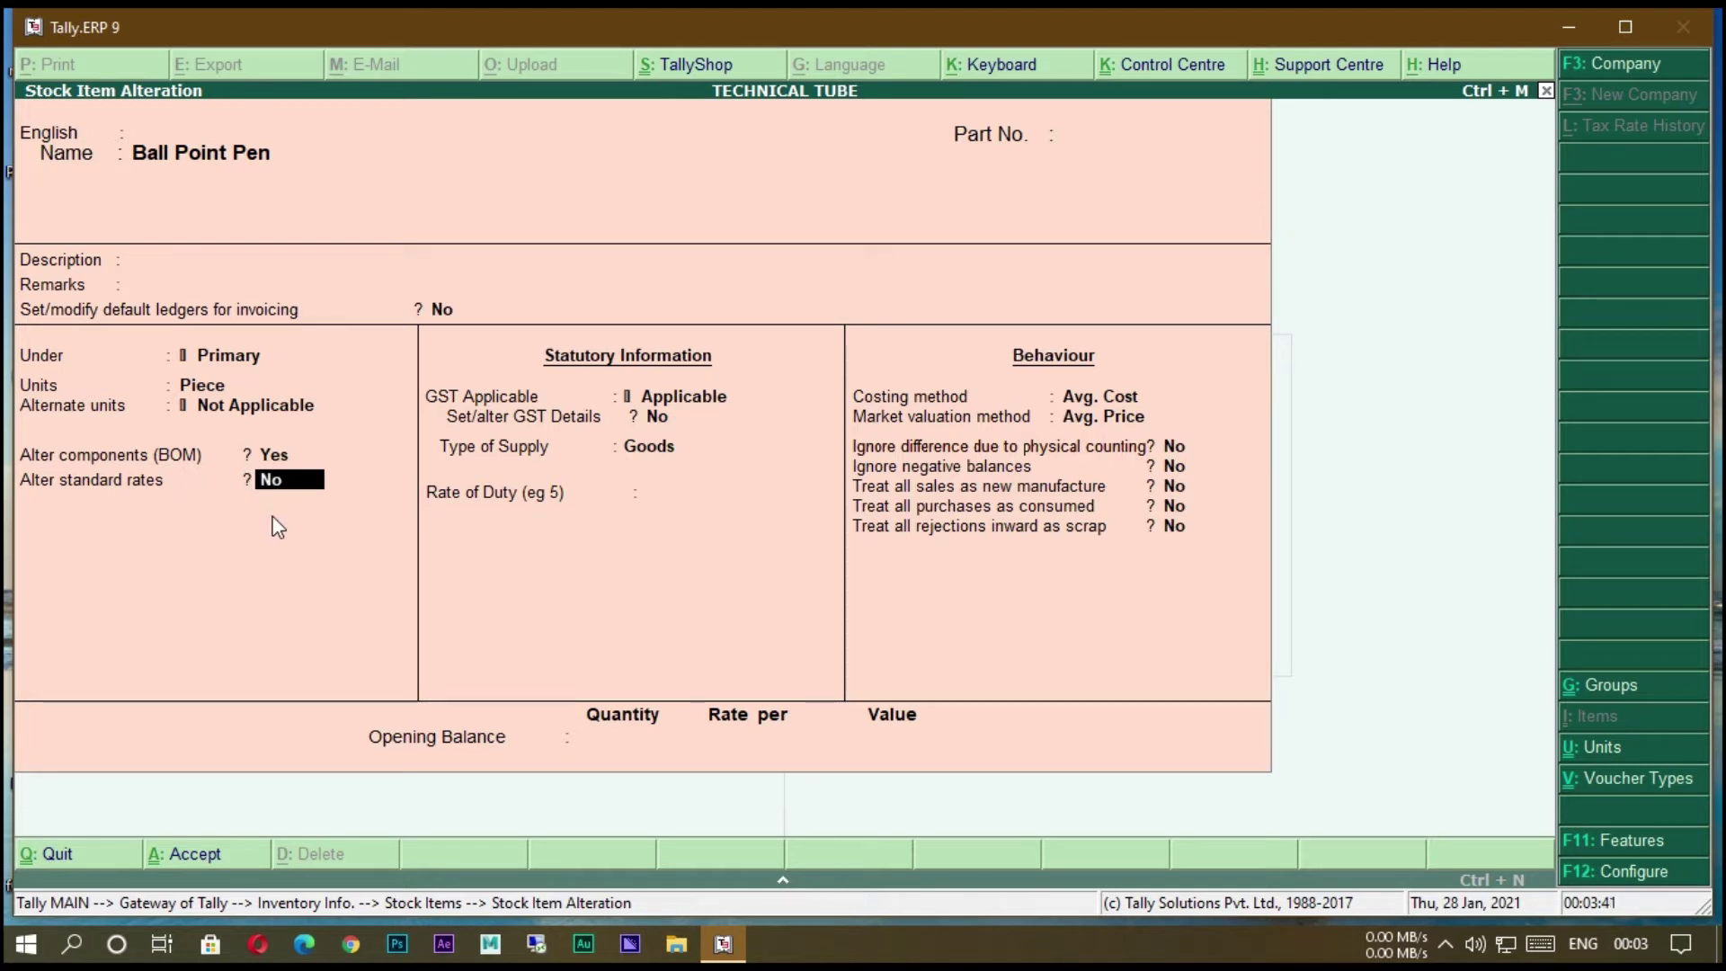
Keep Ball Point Pen's remaining rate, statutory, behaviour and opening balance settings, and accept the stock item.
{"action": "key", "text": "Return"}
{"action": "key", "text": "Return"}
{"action": "key", "text": "Return"}
{"action": "key", "text": "Return"}
{"action": "key", "text": "Return"}
{"action": "key", "text": "Return"}
{"action": "key", "text": "Return"}
{"action": "key", "text": "Return"}
{"action": "key", "text": "Return"}
{"action": "key", "text": "Return"}
{"action": "key", "text": "Return"}
{"action": "key", "text": "Return"}
{"action": "key", "text": "Return"}
{"action": "key", "text": "Return"}
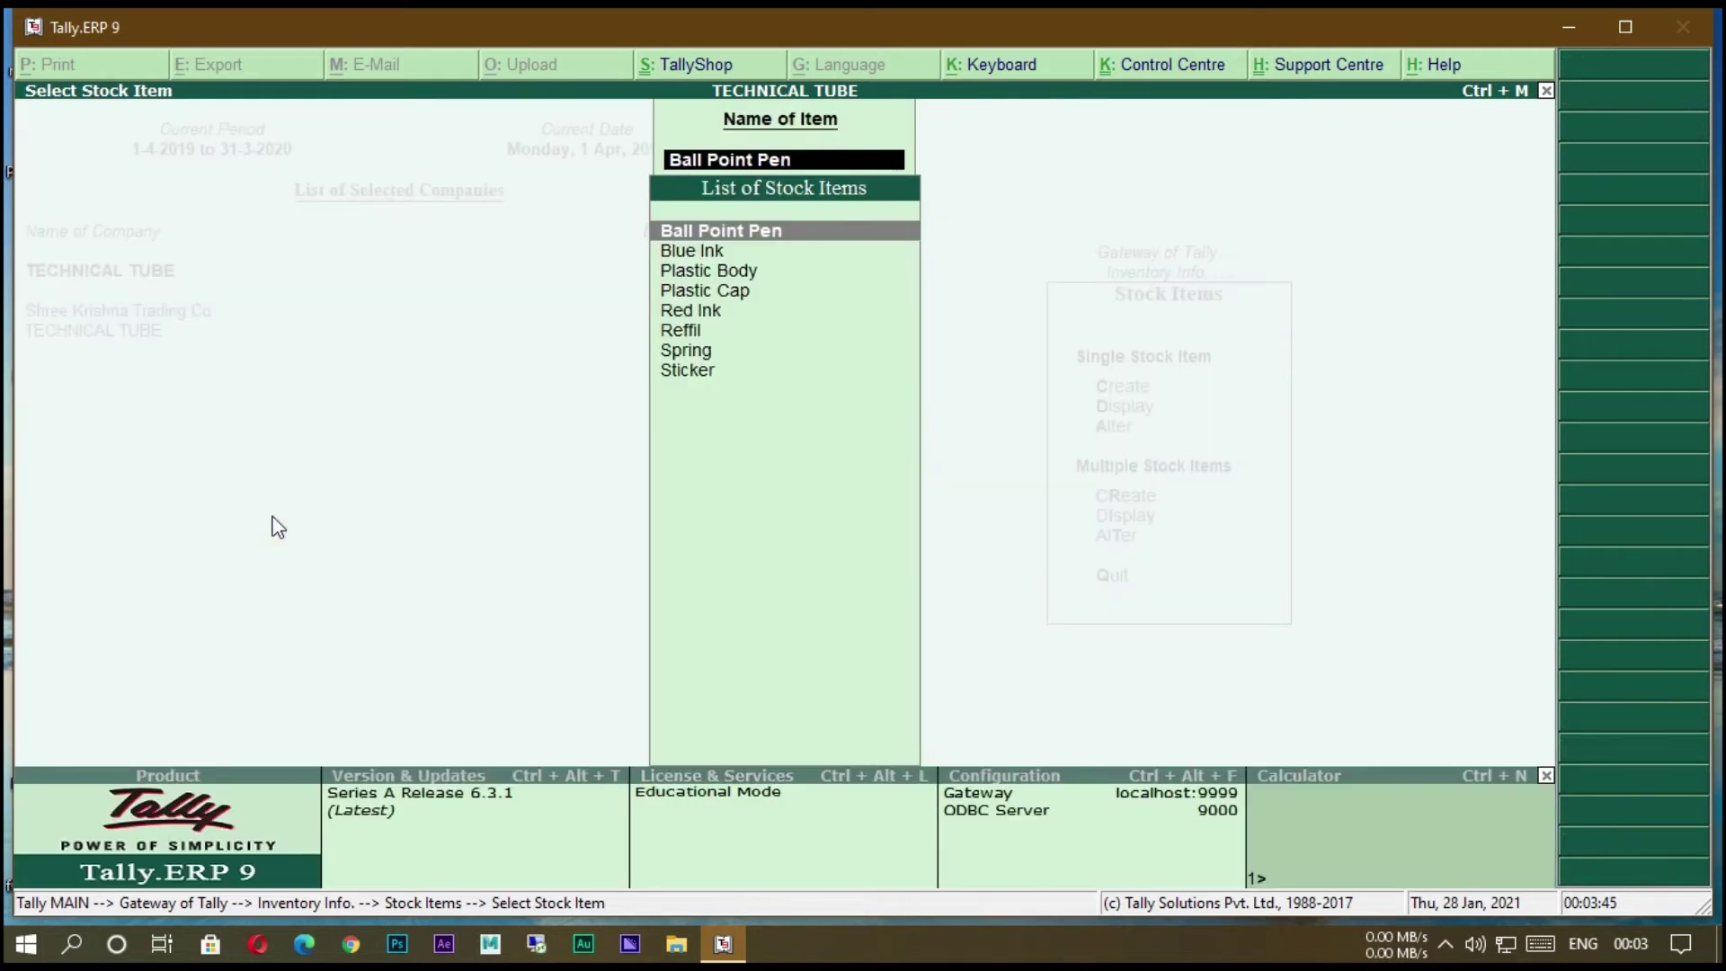
View Blue Ink's component (BOM) setting once more, and return to the Gateway of Tally without altering the item.
{"action": "key", "text": "Down"}
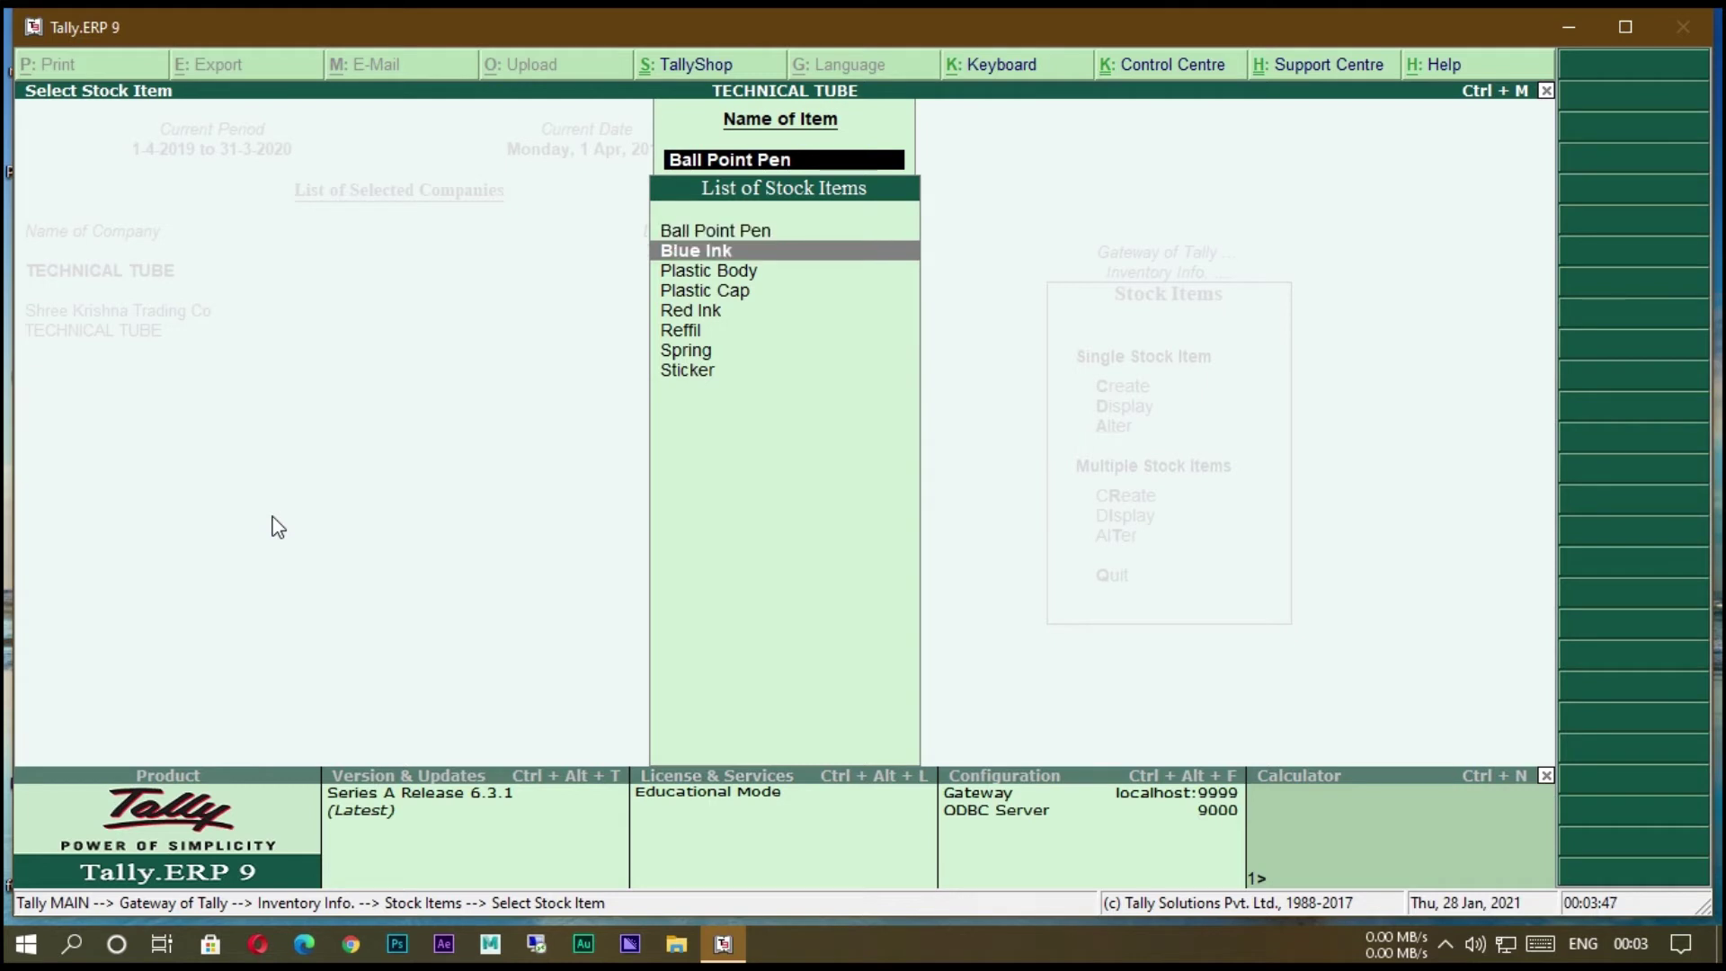
{"action": "key", "text": "Return"}
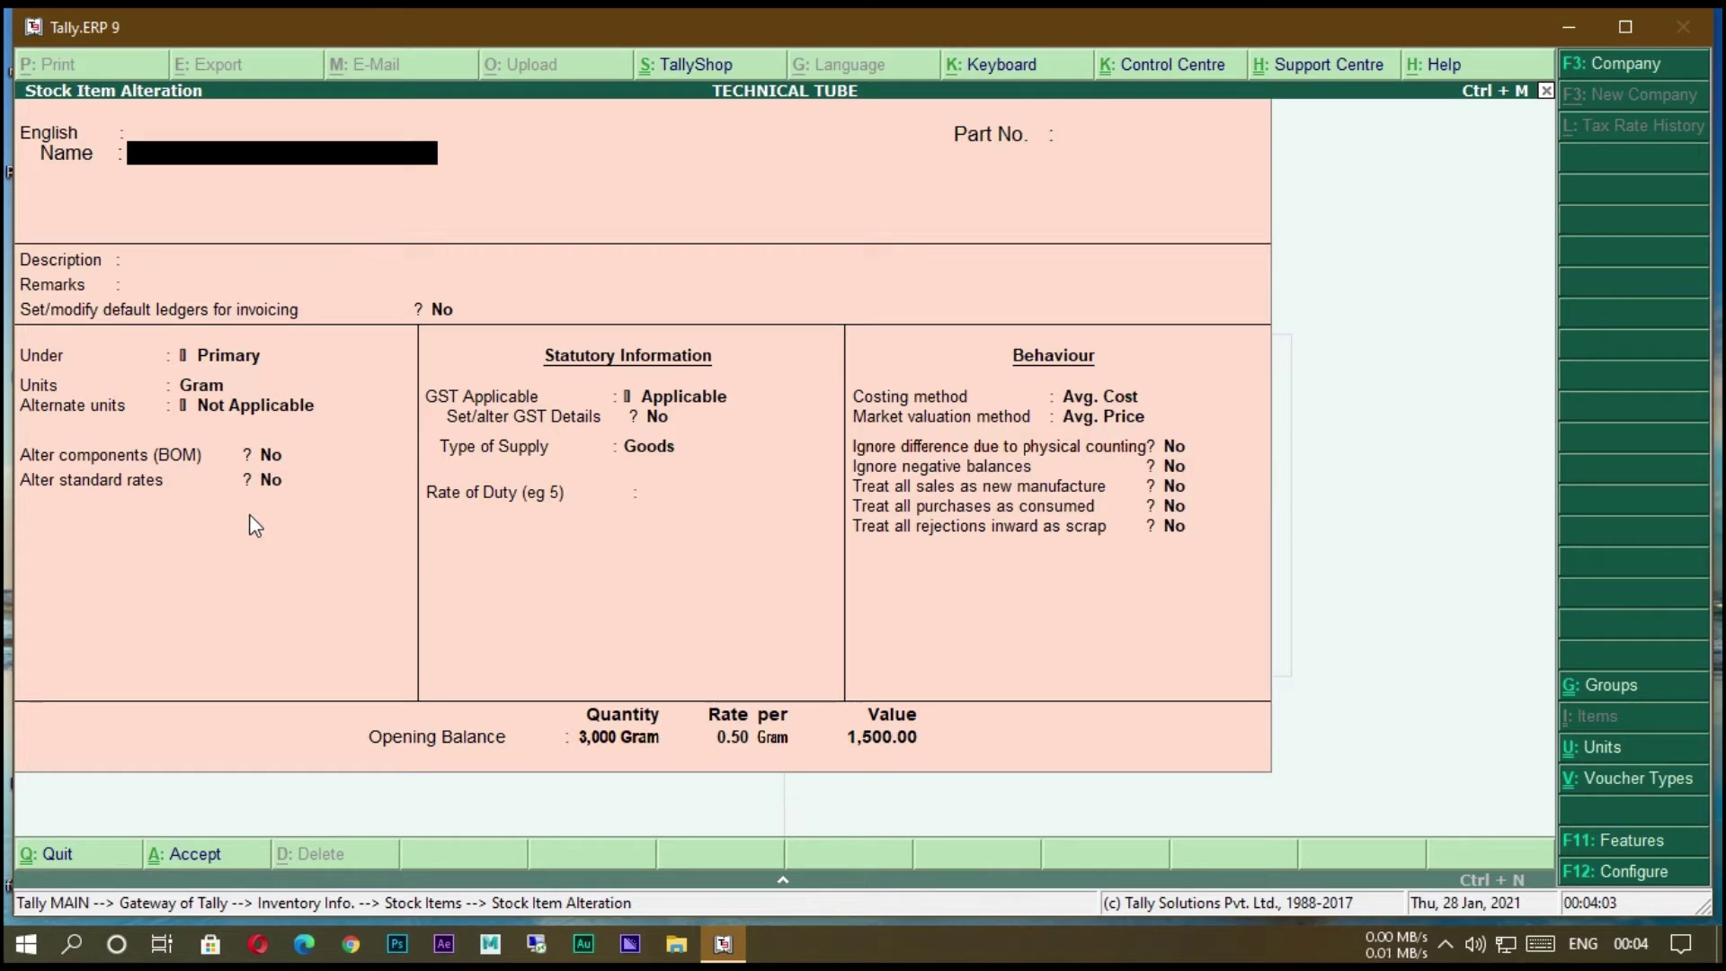
{"action": "key", "text": "Escape"}
{"action": "key", "text": "y"}
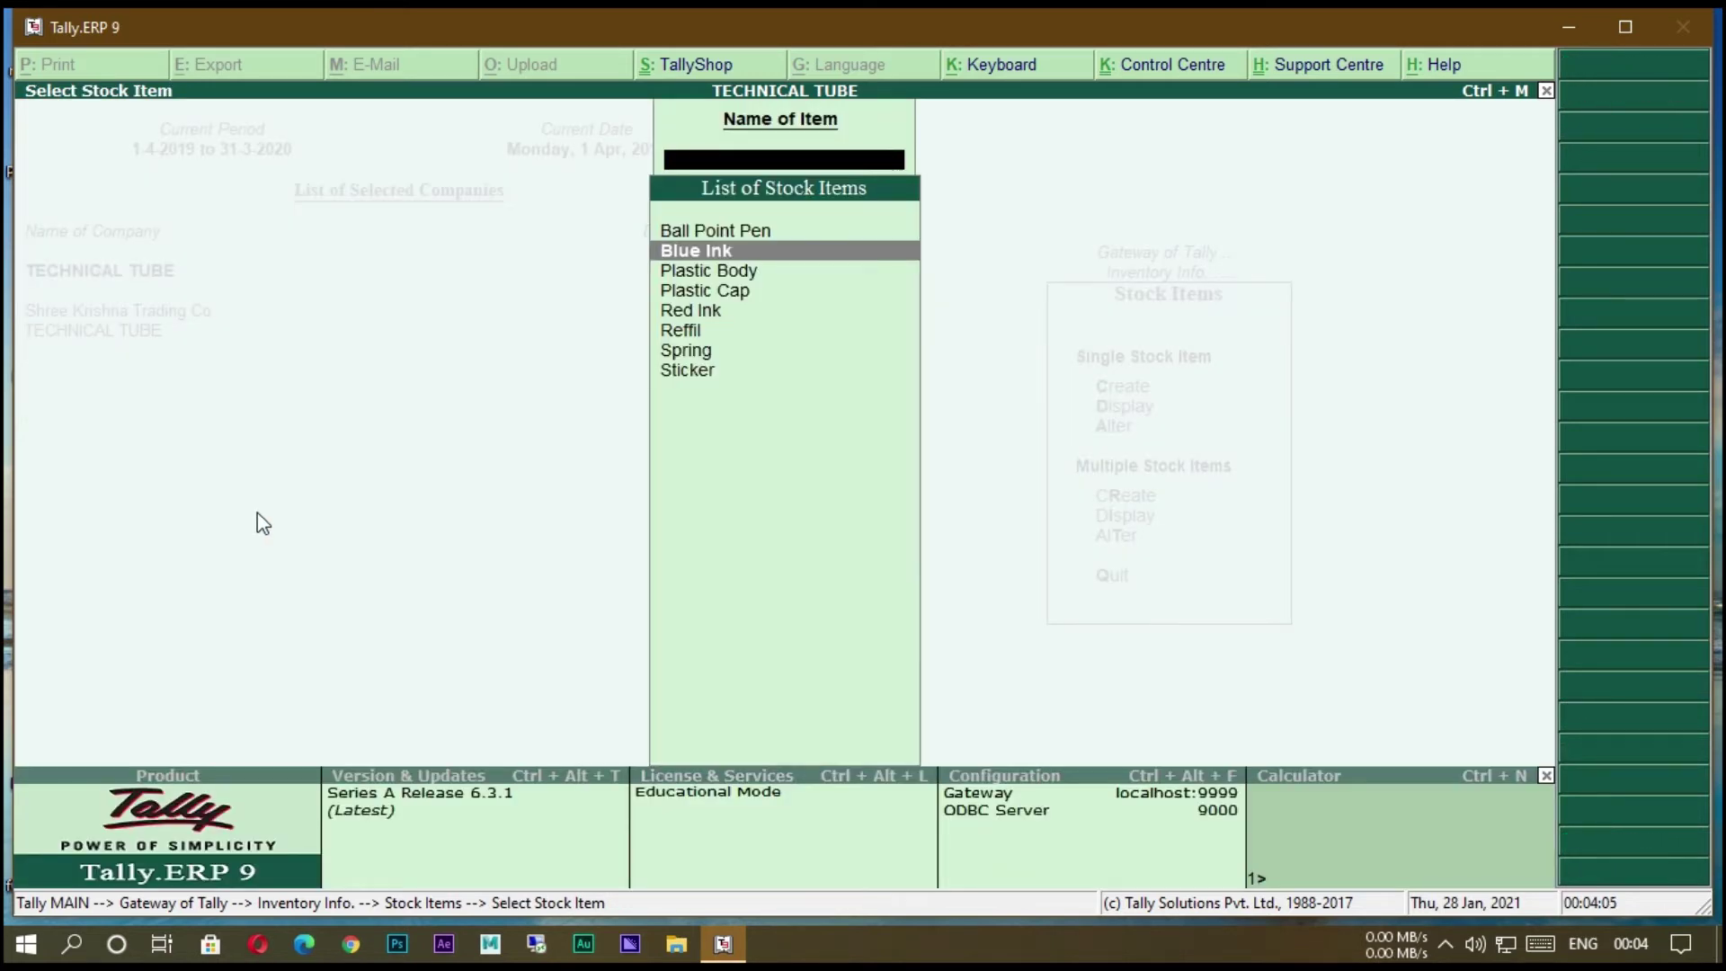
{"action": "key", "text": "Escape"}
{"action": "key", "text": "Escape"}
{"action": "key", "text": "Escape"}
{"action": "key", "text": "Escape"}
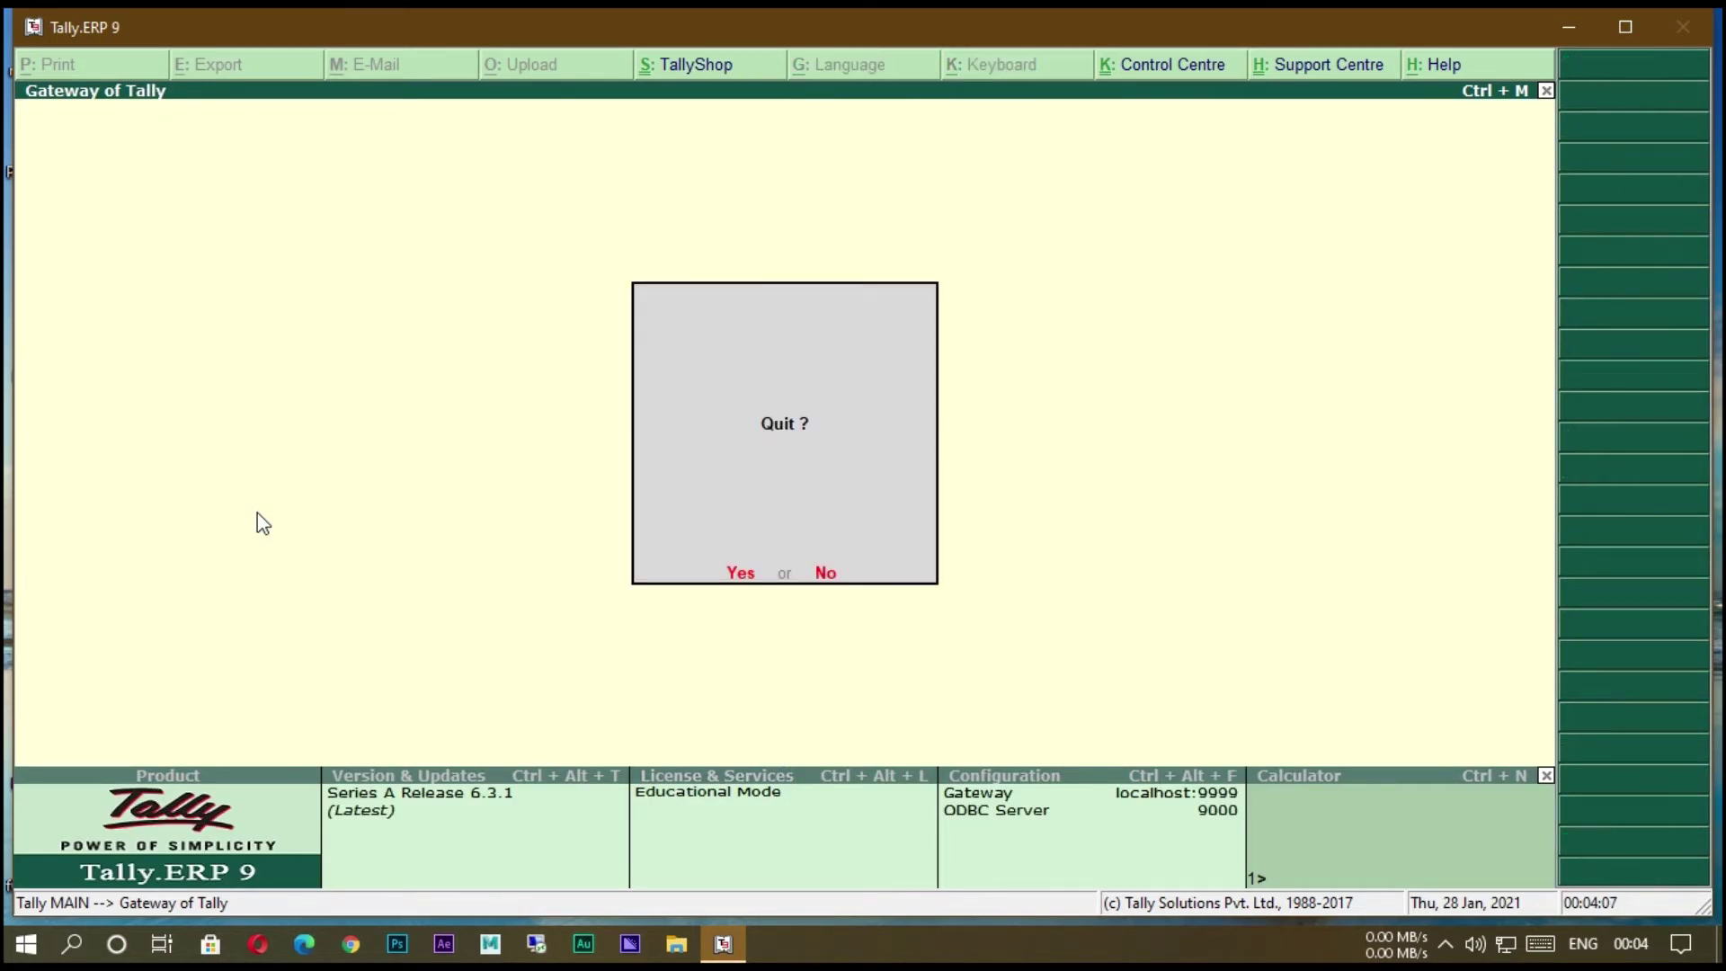
{"action": "key", "text": "n"}
{"action": "key", "text": "Down"}
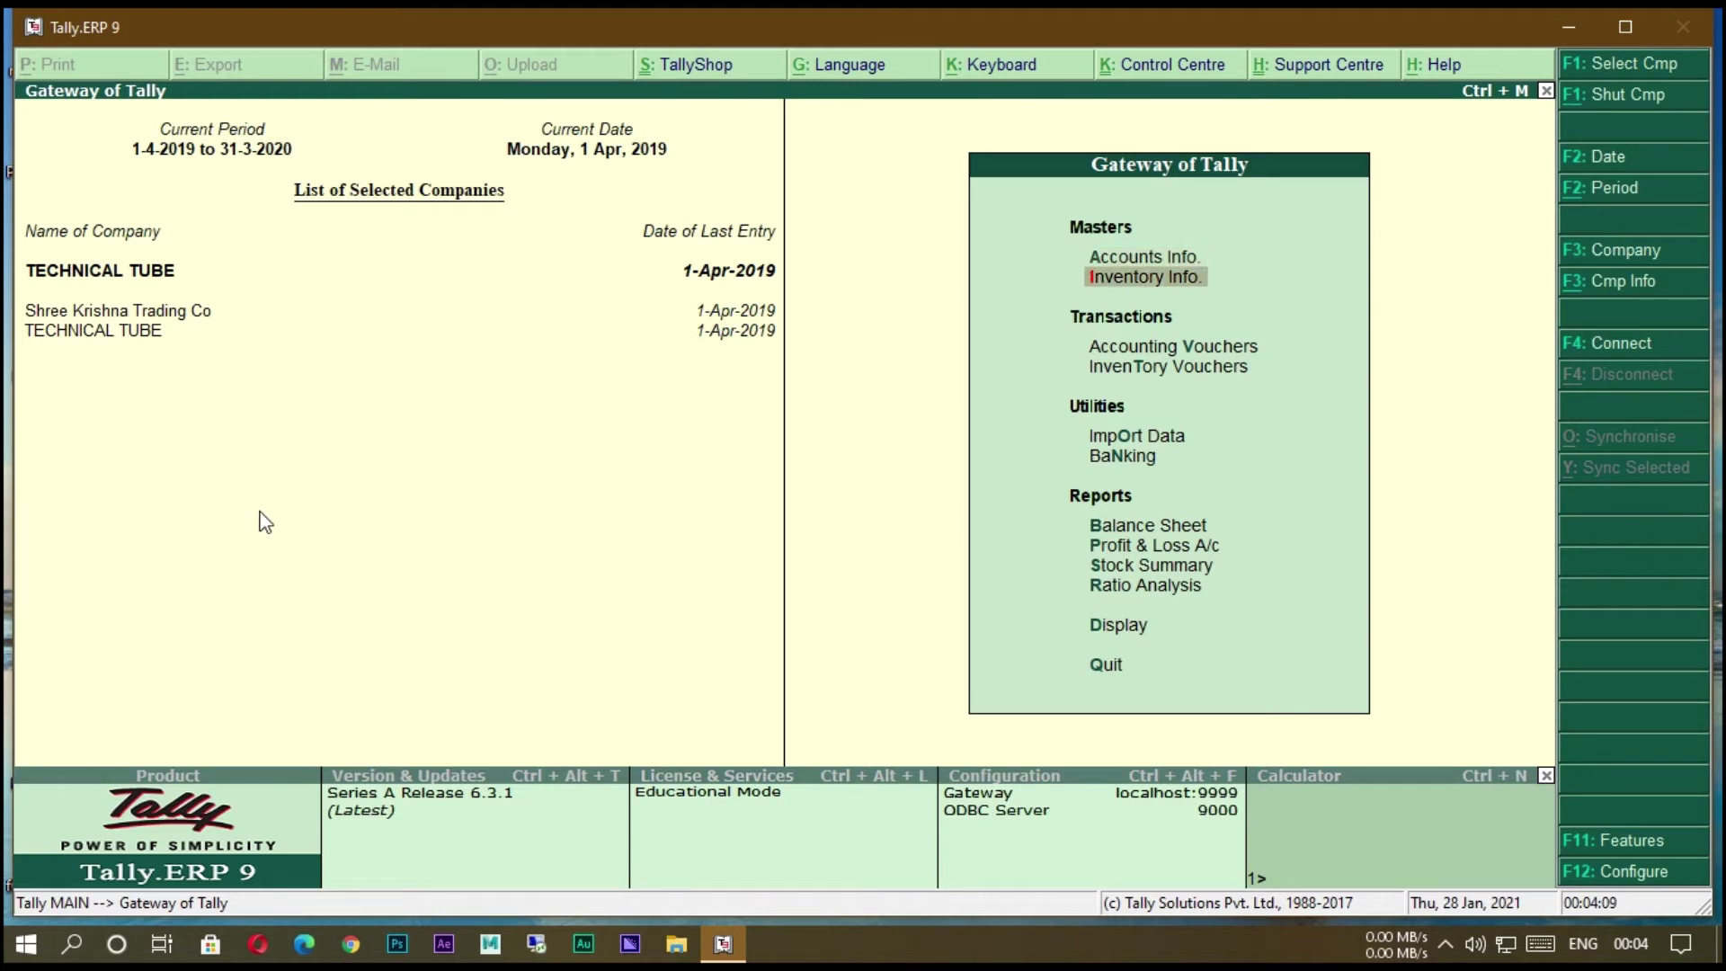
{"action": "key", "text": "Return"}
{"action": "key", "text": "Escape"}
{"action": "key", "text": "Up"}
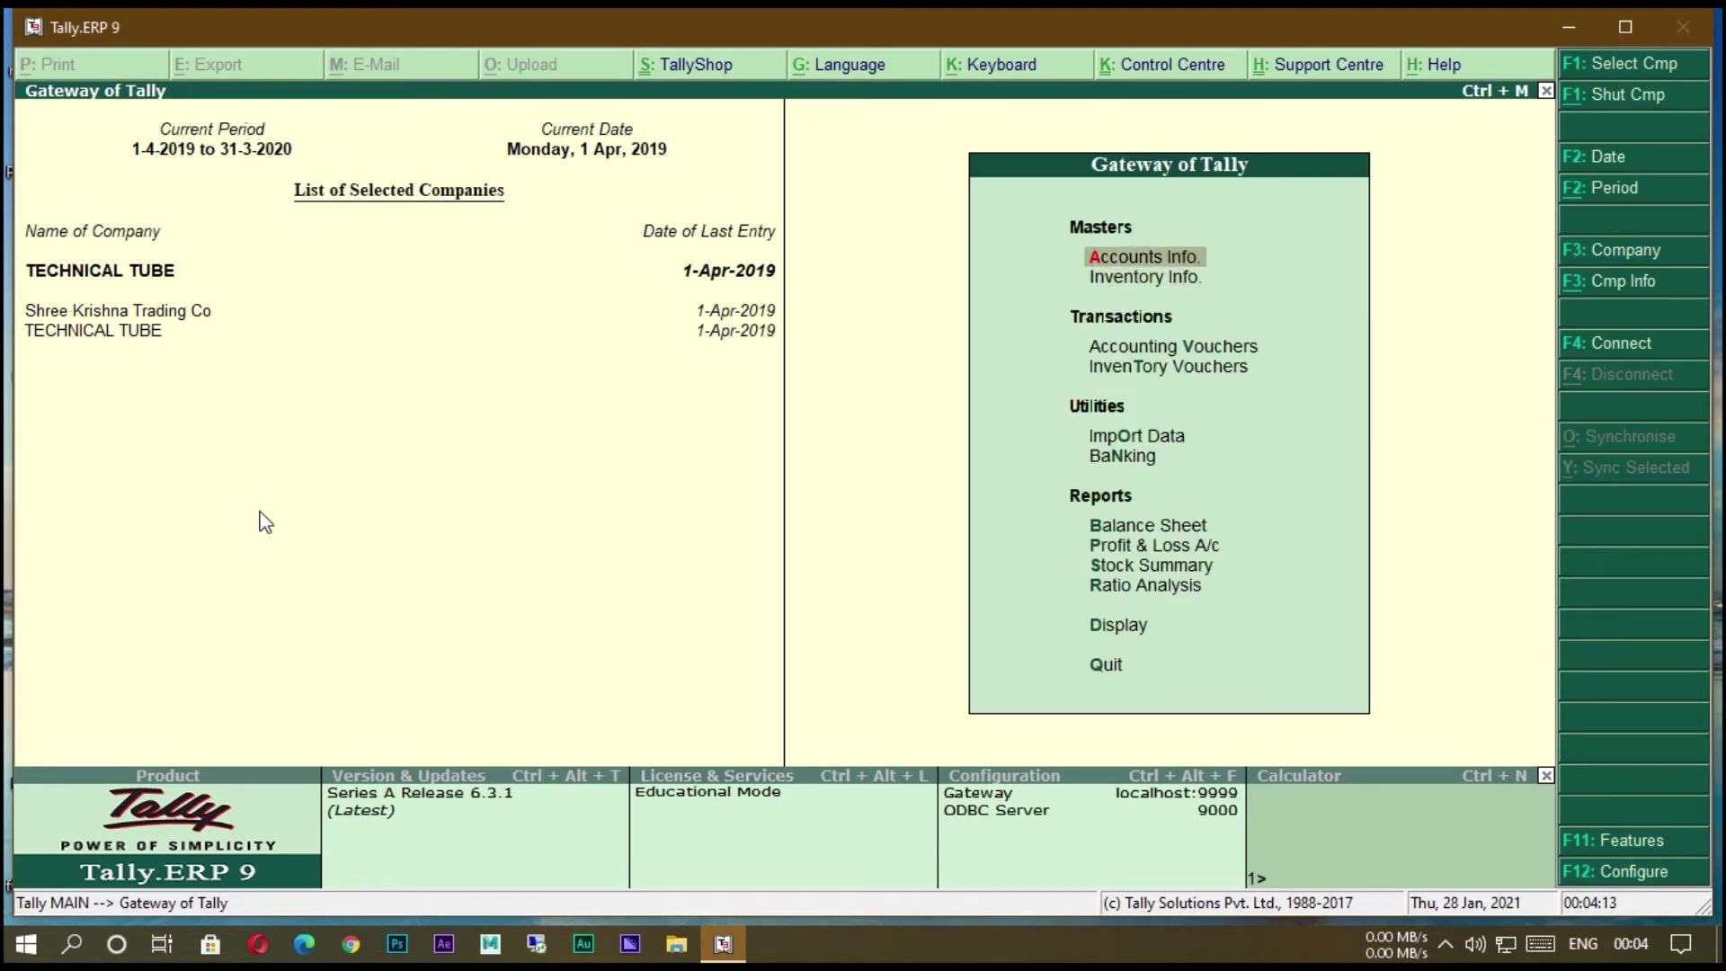
{"action": "key", "text": "Return"}
{"action": "key", "text": "Escape"}
{"action": "key", "text": "Down"}
{"action": "key", "text": "Down"}
{"action": "key", "text": "Down"}
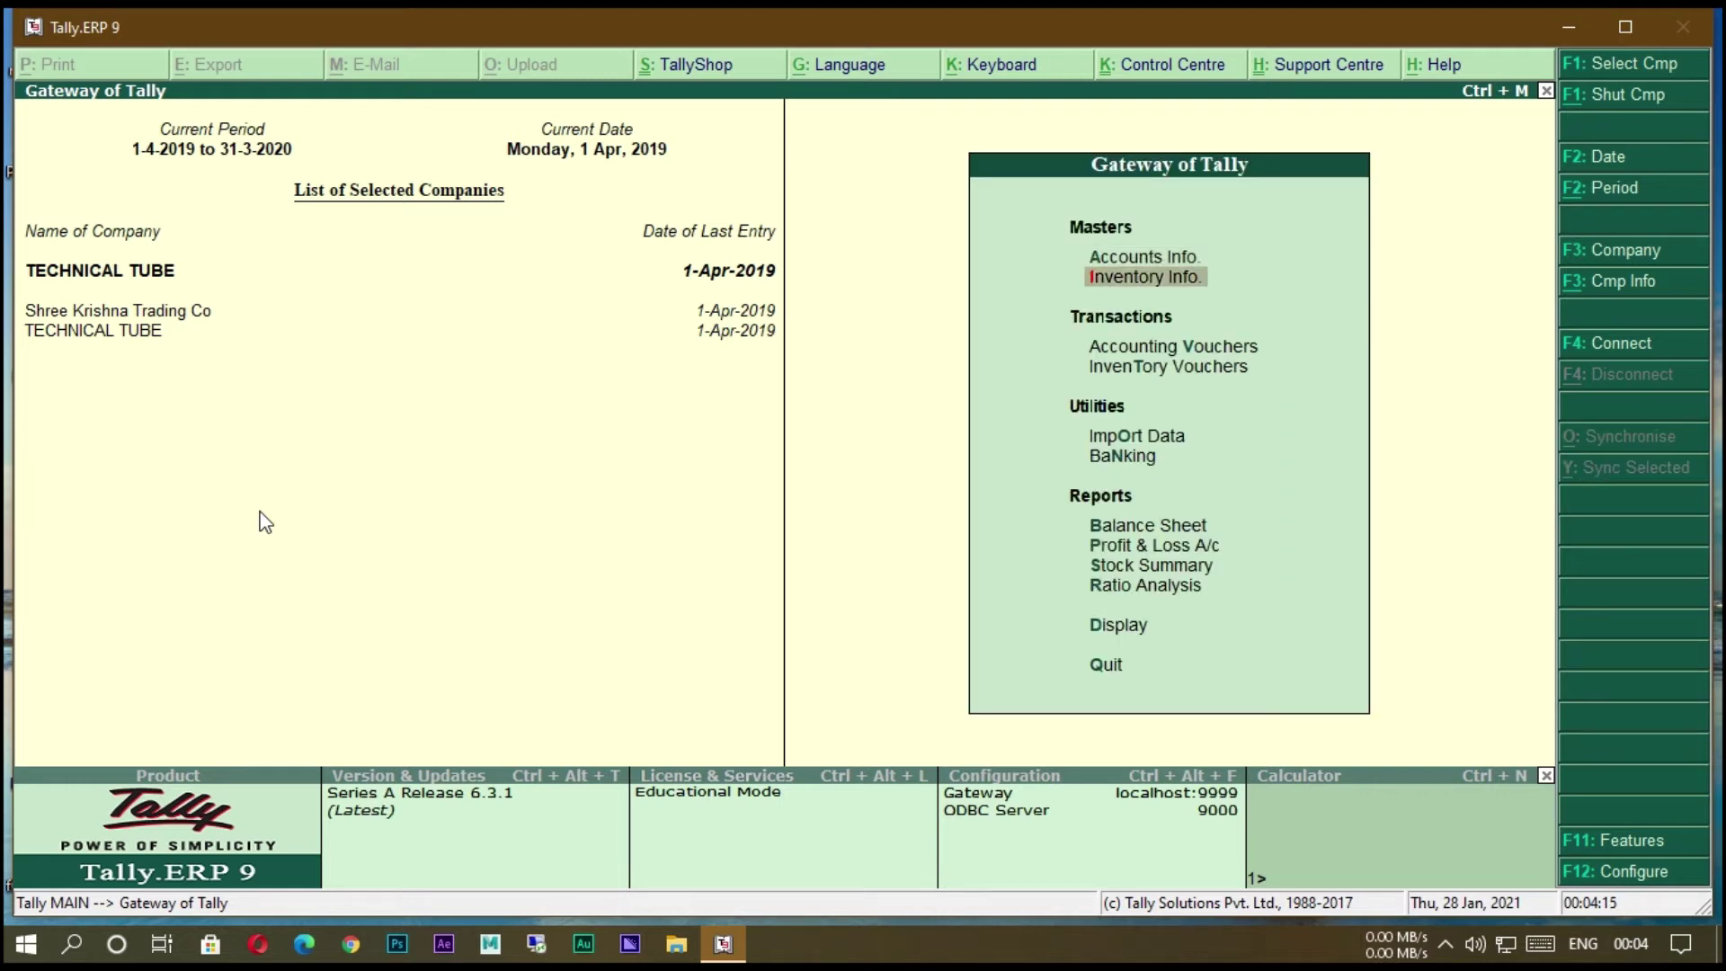
{"action": "key", "text": "Down"}
{"action": "key", "text": "Down"}
{"action": "key", "text": "Down"}
{"action": "key", "text": "Down"}
{"action": "key", "text": "Down"}
{"action": "key", "text": "Down"}
{"action": "key", "text": "Down"}
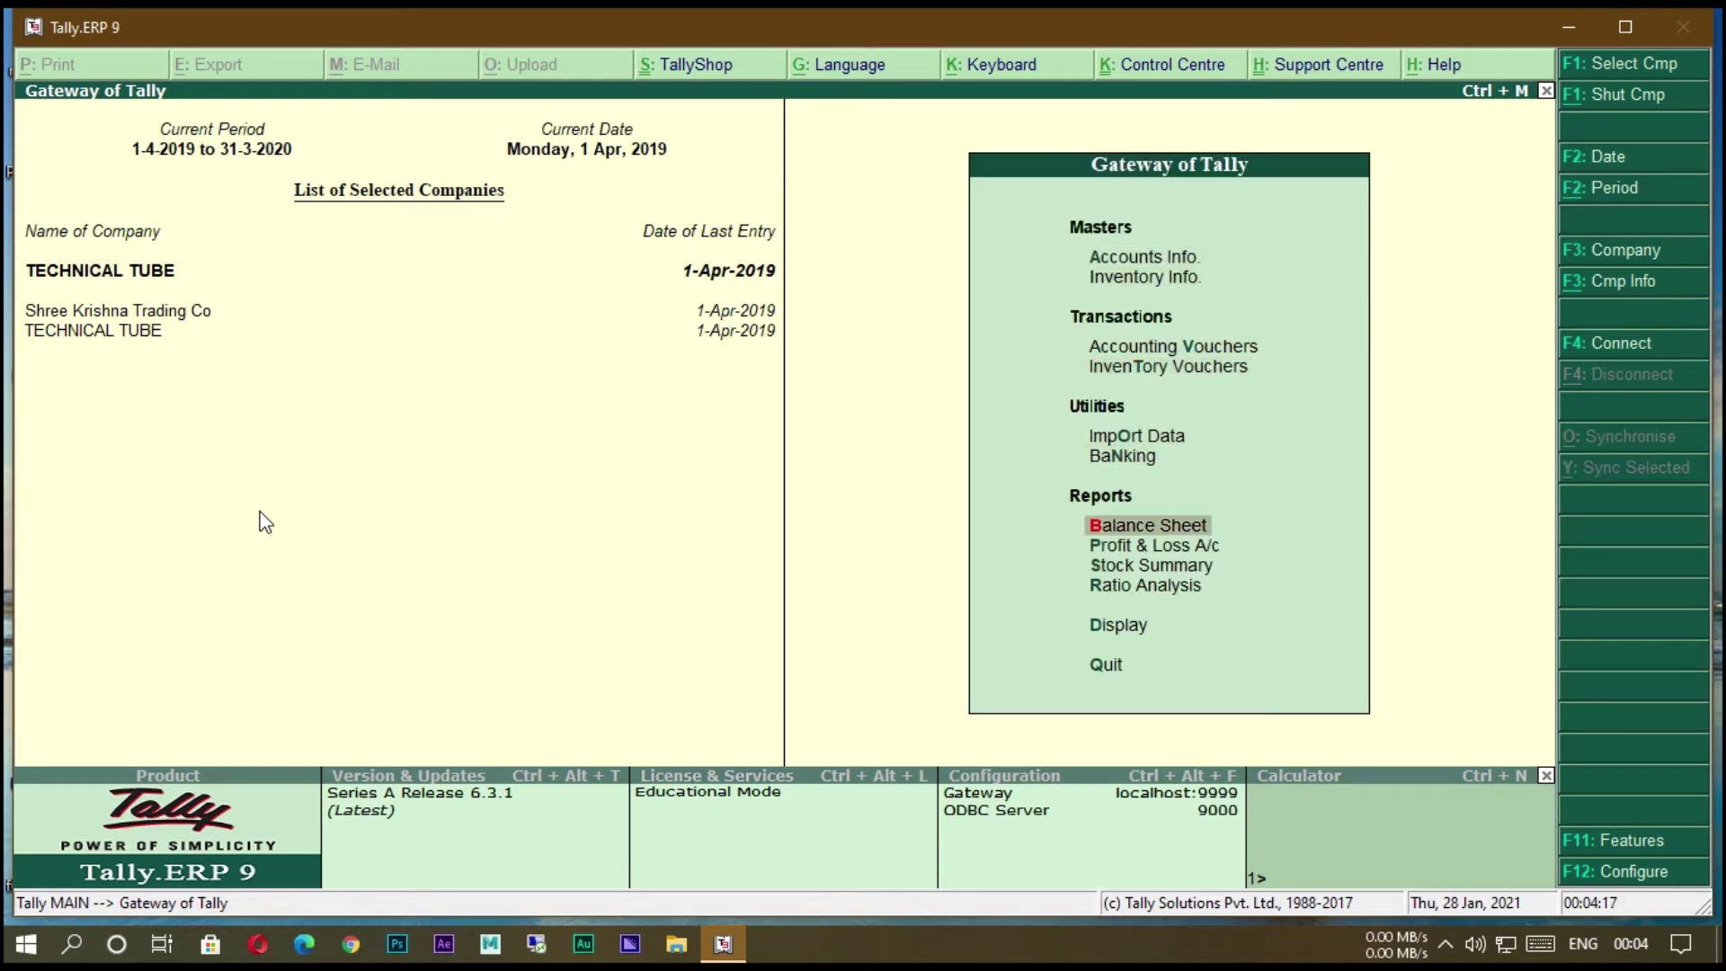
{"action": "key", "text": "Return"}
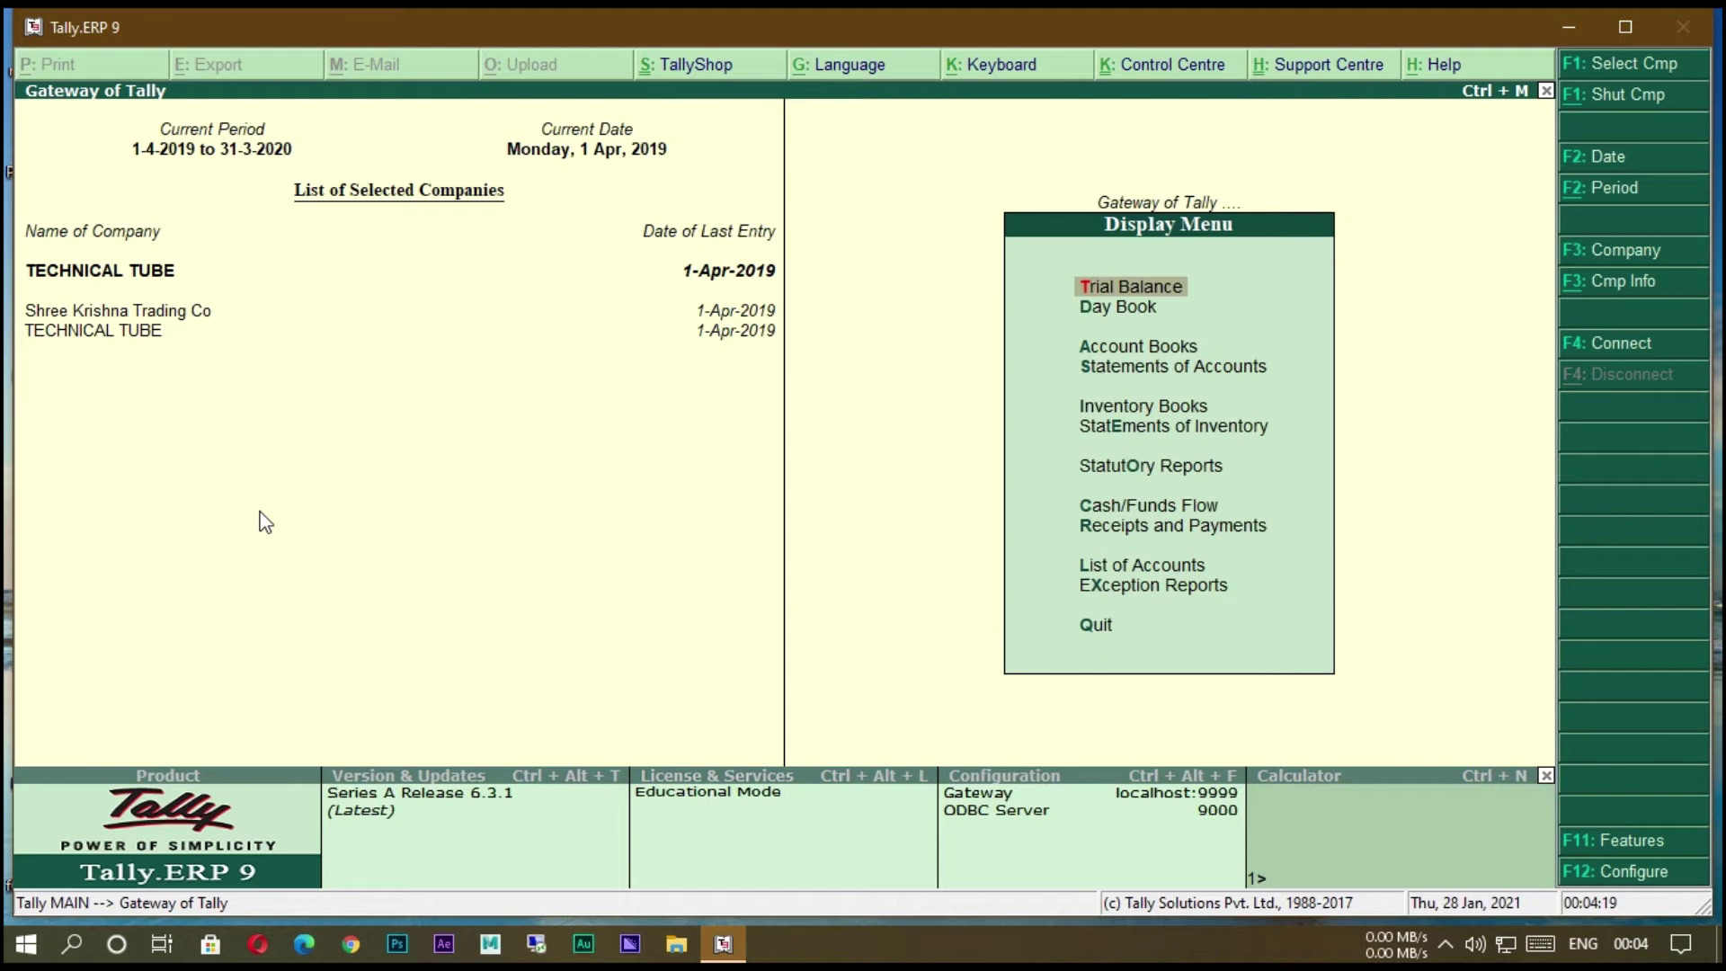
{"action": "key", "text": "Escape"}
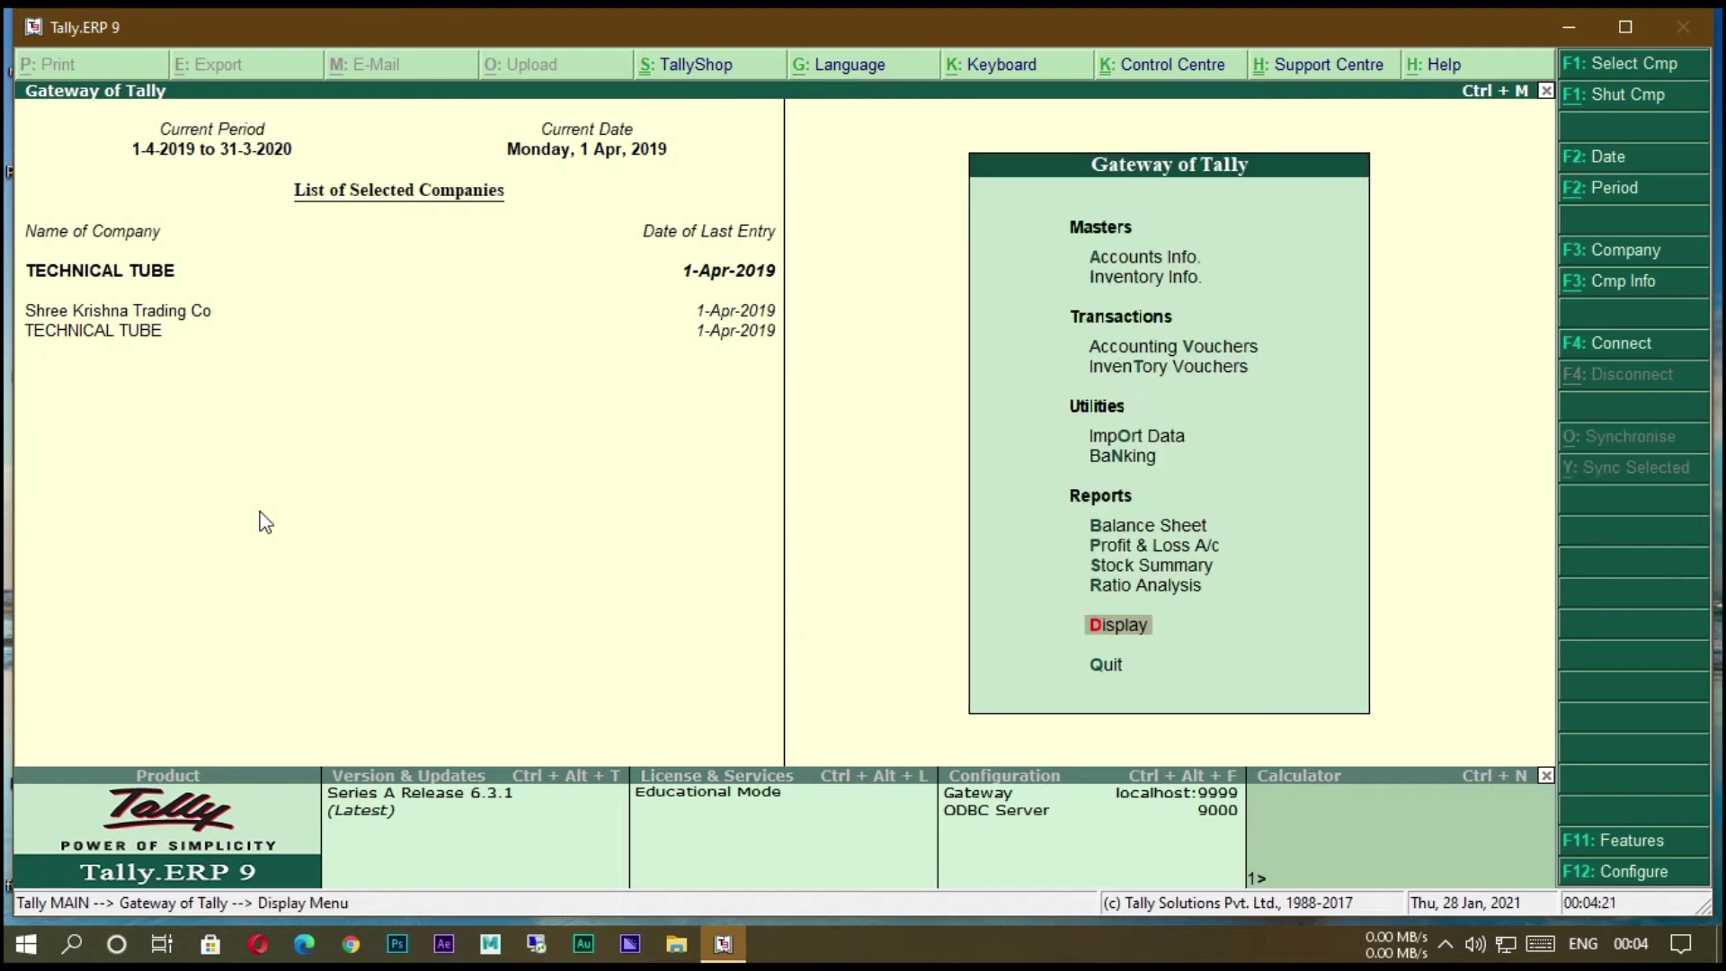
Open the inventory voucher entry screen to view the Stock Journal, and return to the Gateway of Tally.
{"action": "key", "text": "Down"}
{"action": "key", "text": "Down"}
{"action": "key", "text": "Down"}
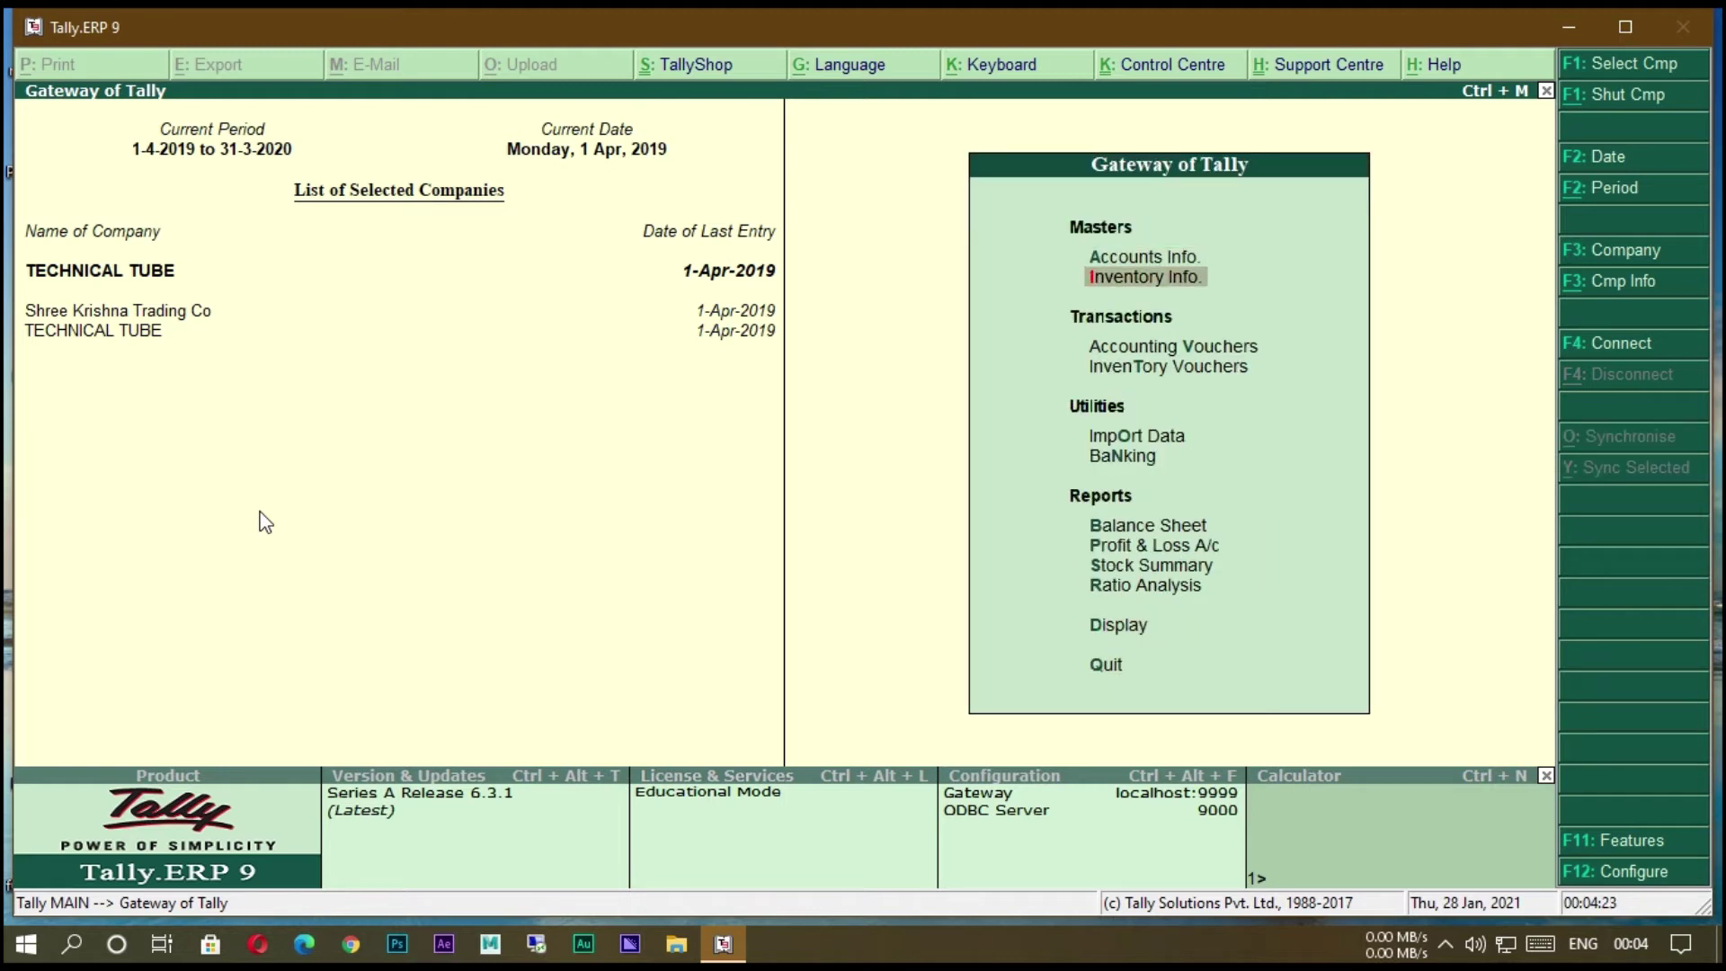
{"action": "key", "text": "Down"}
{"action": "key", "text": "Down"}
{"action": "key", "text": "Return"}
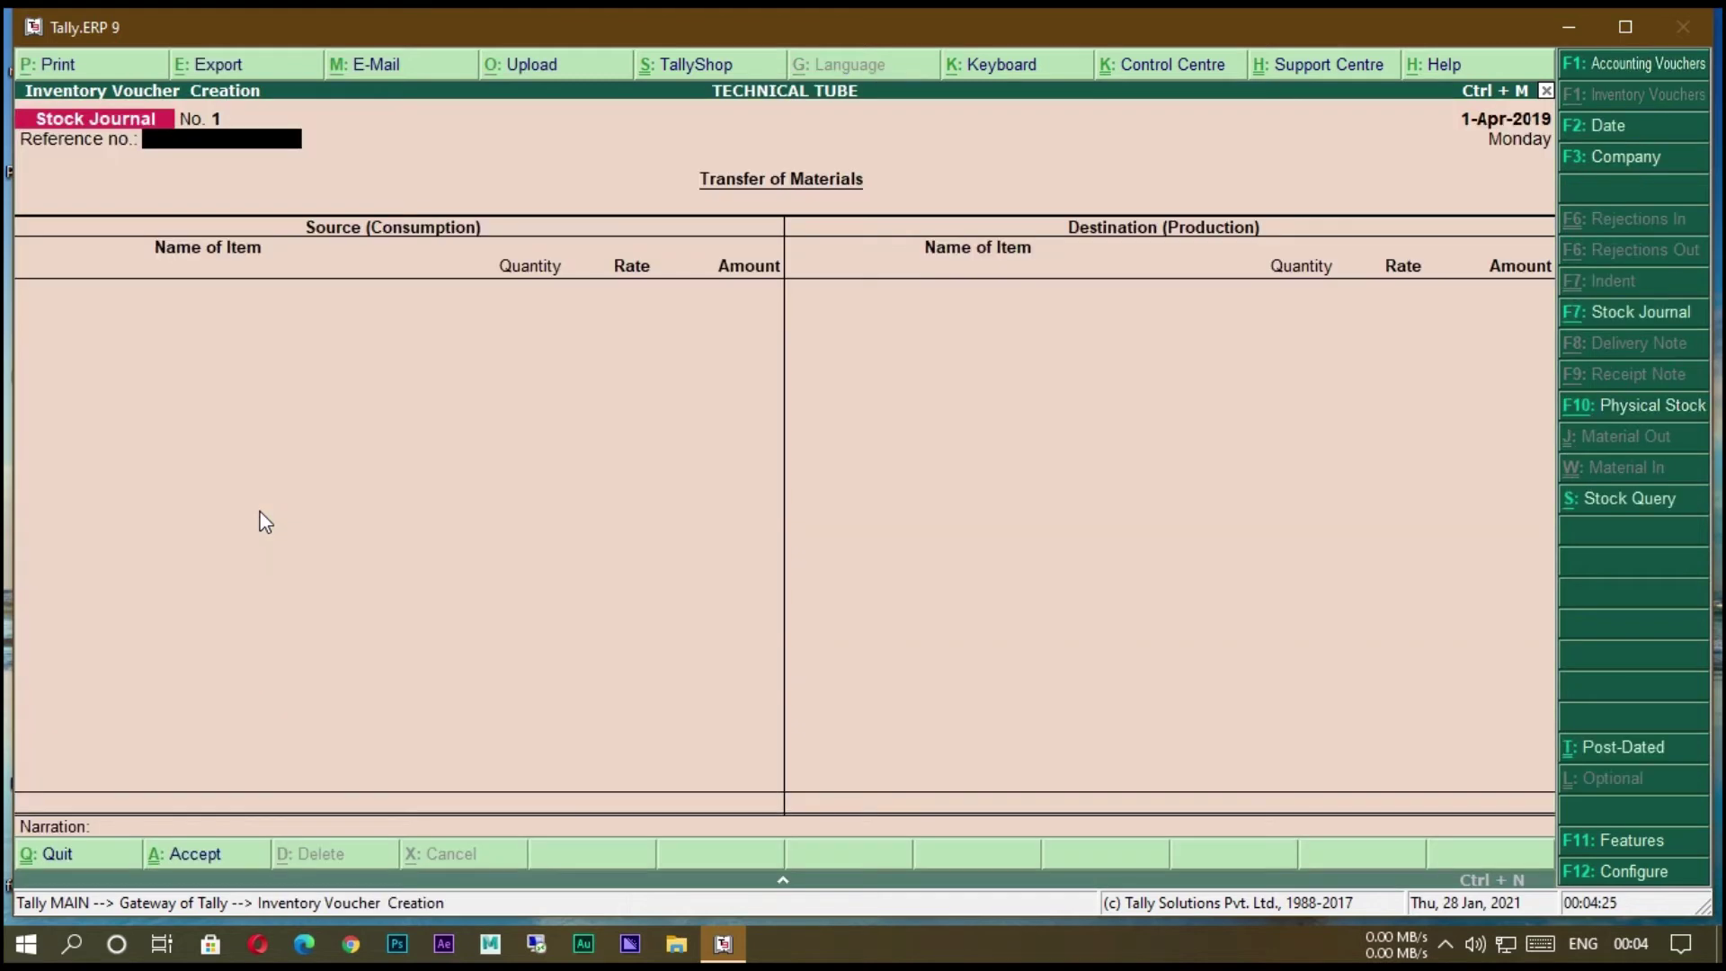
{"action": "key", "text": "Escape"}
{"action": "key", "text": "Return"}
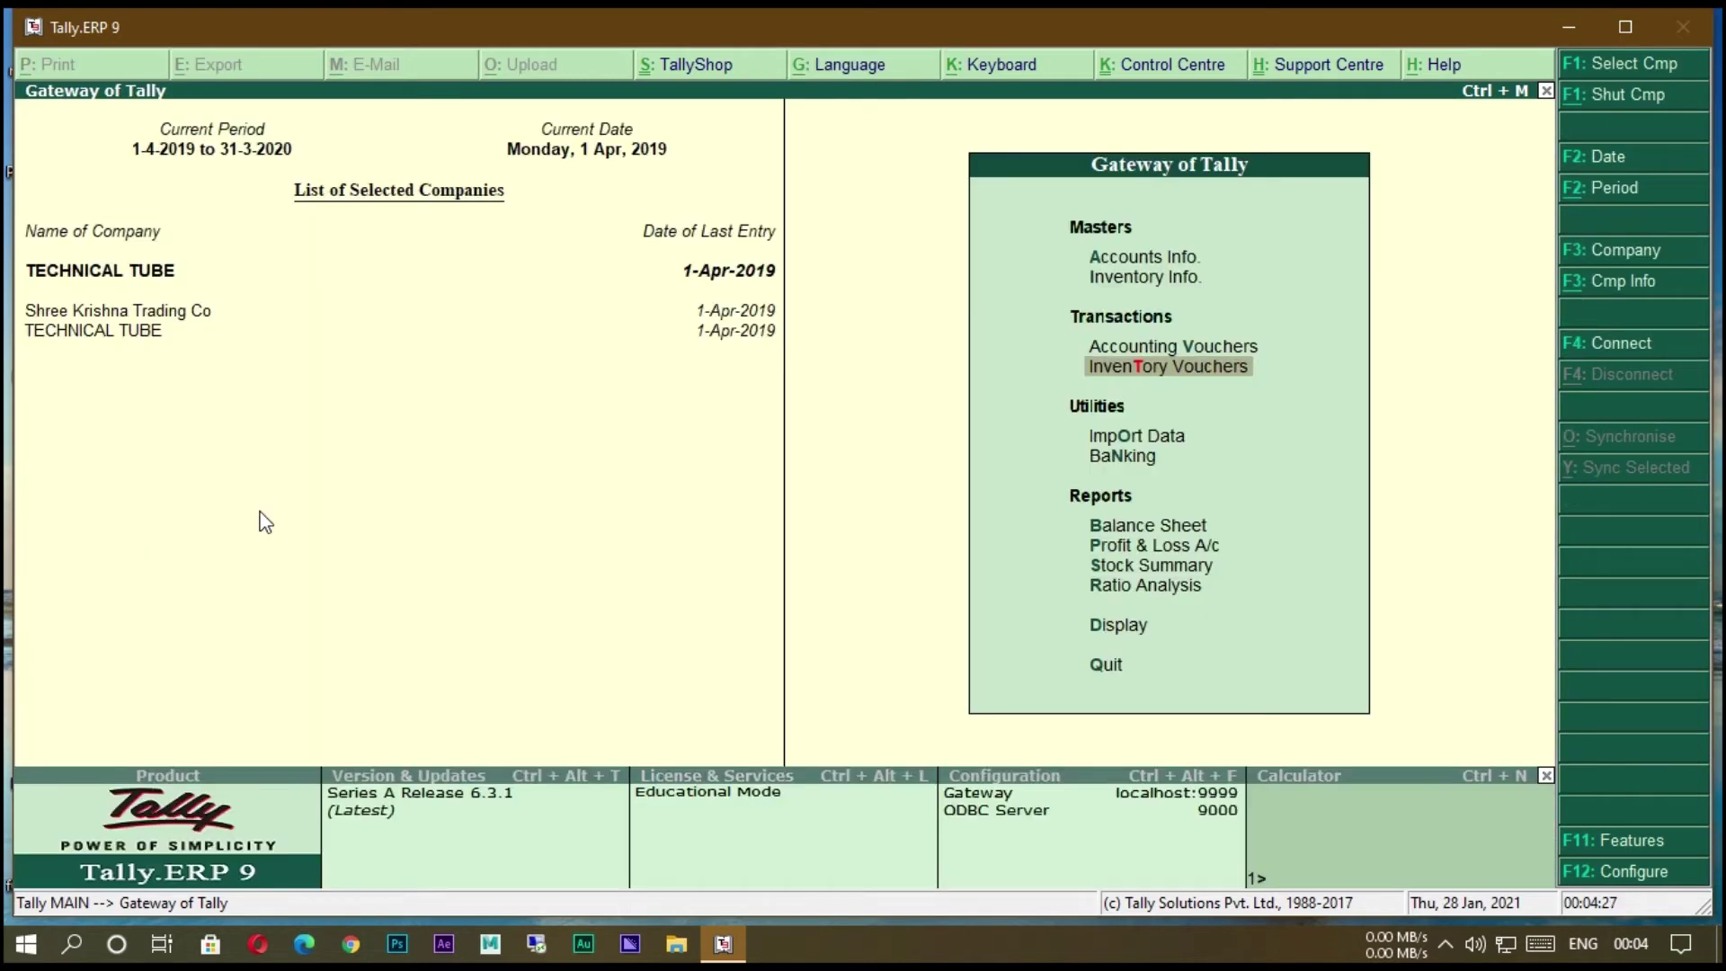
{"action": "key", "text": "Up"}
{"action": "key", "text": "Up"}
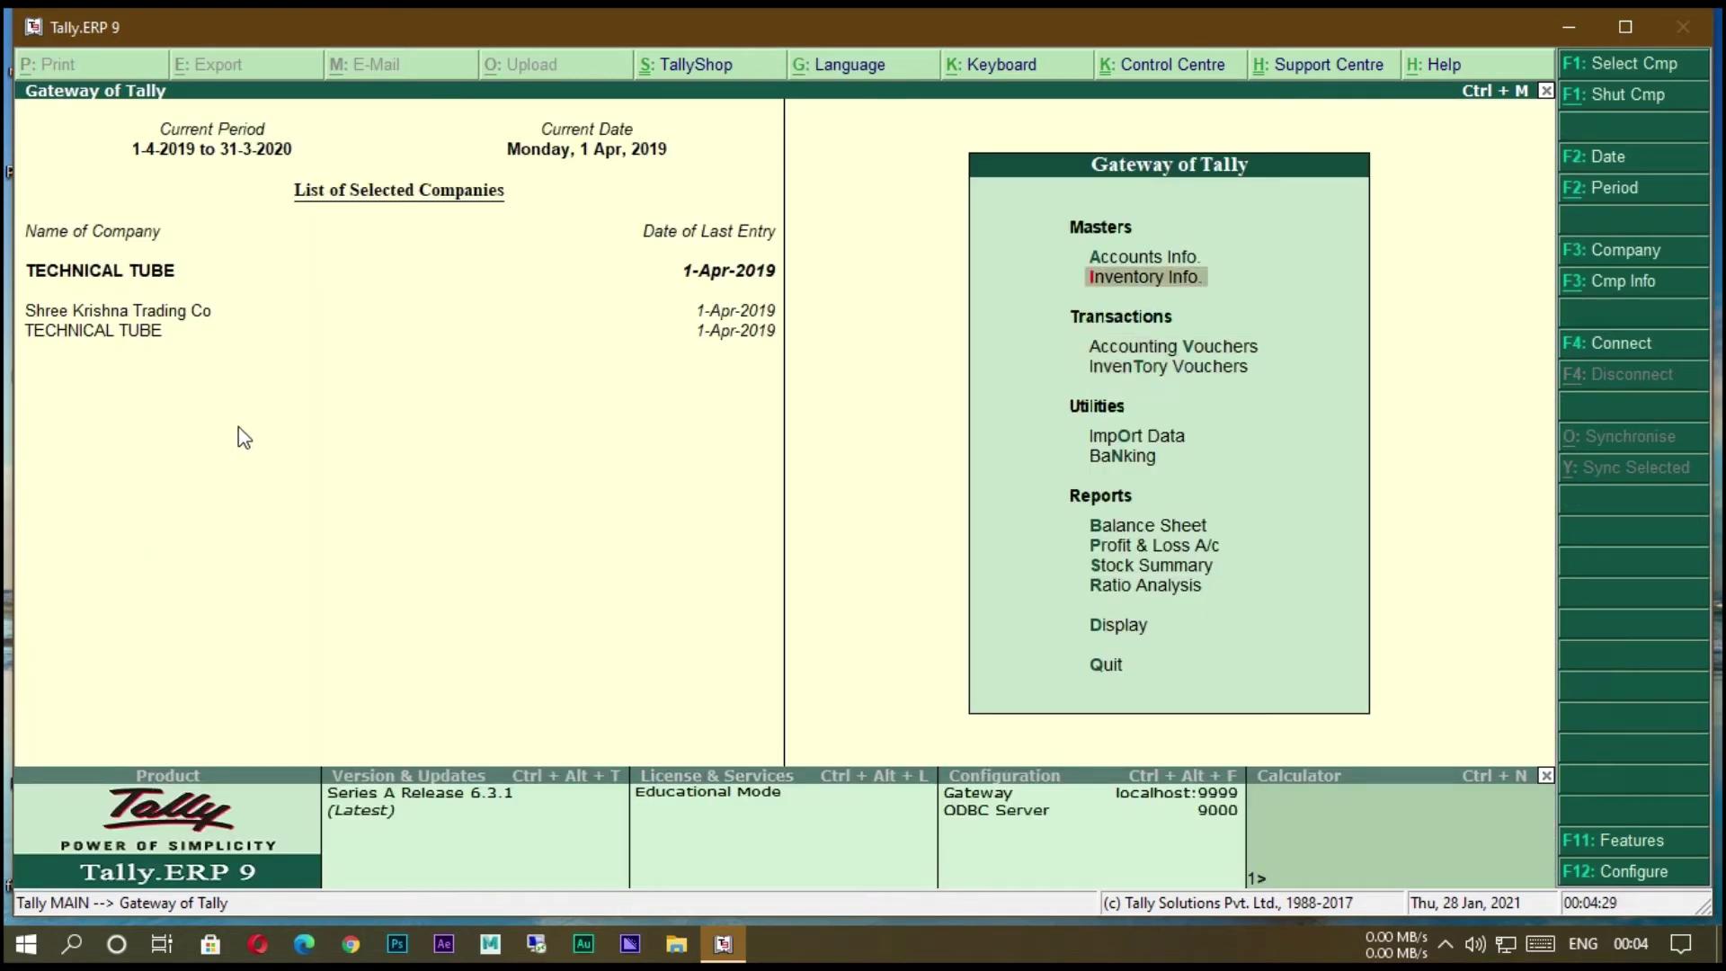
{"action": "key", "text": "Up"}
{"action": "key", "text": "Down"}
{"action": "key", "text": "Return"}
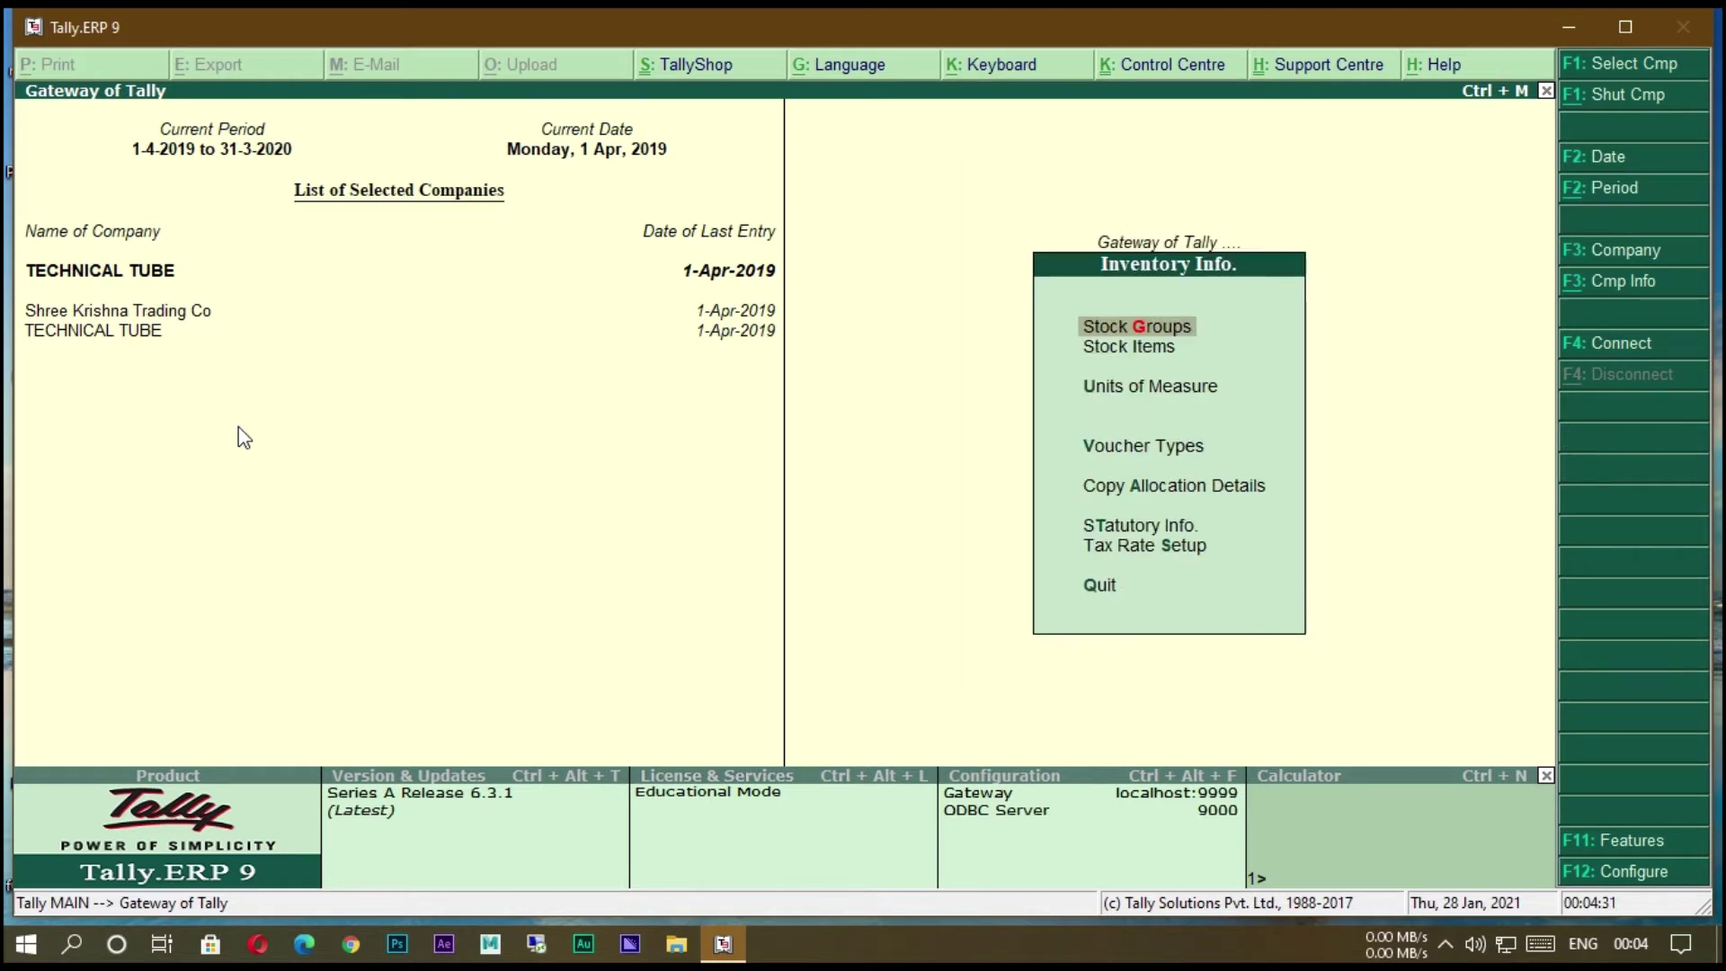
{"action": "key", "text": "Down"}
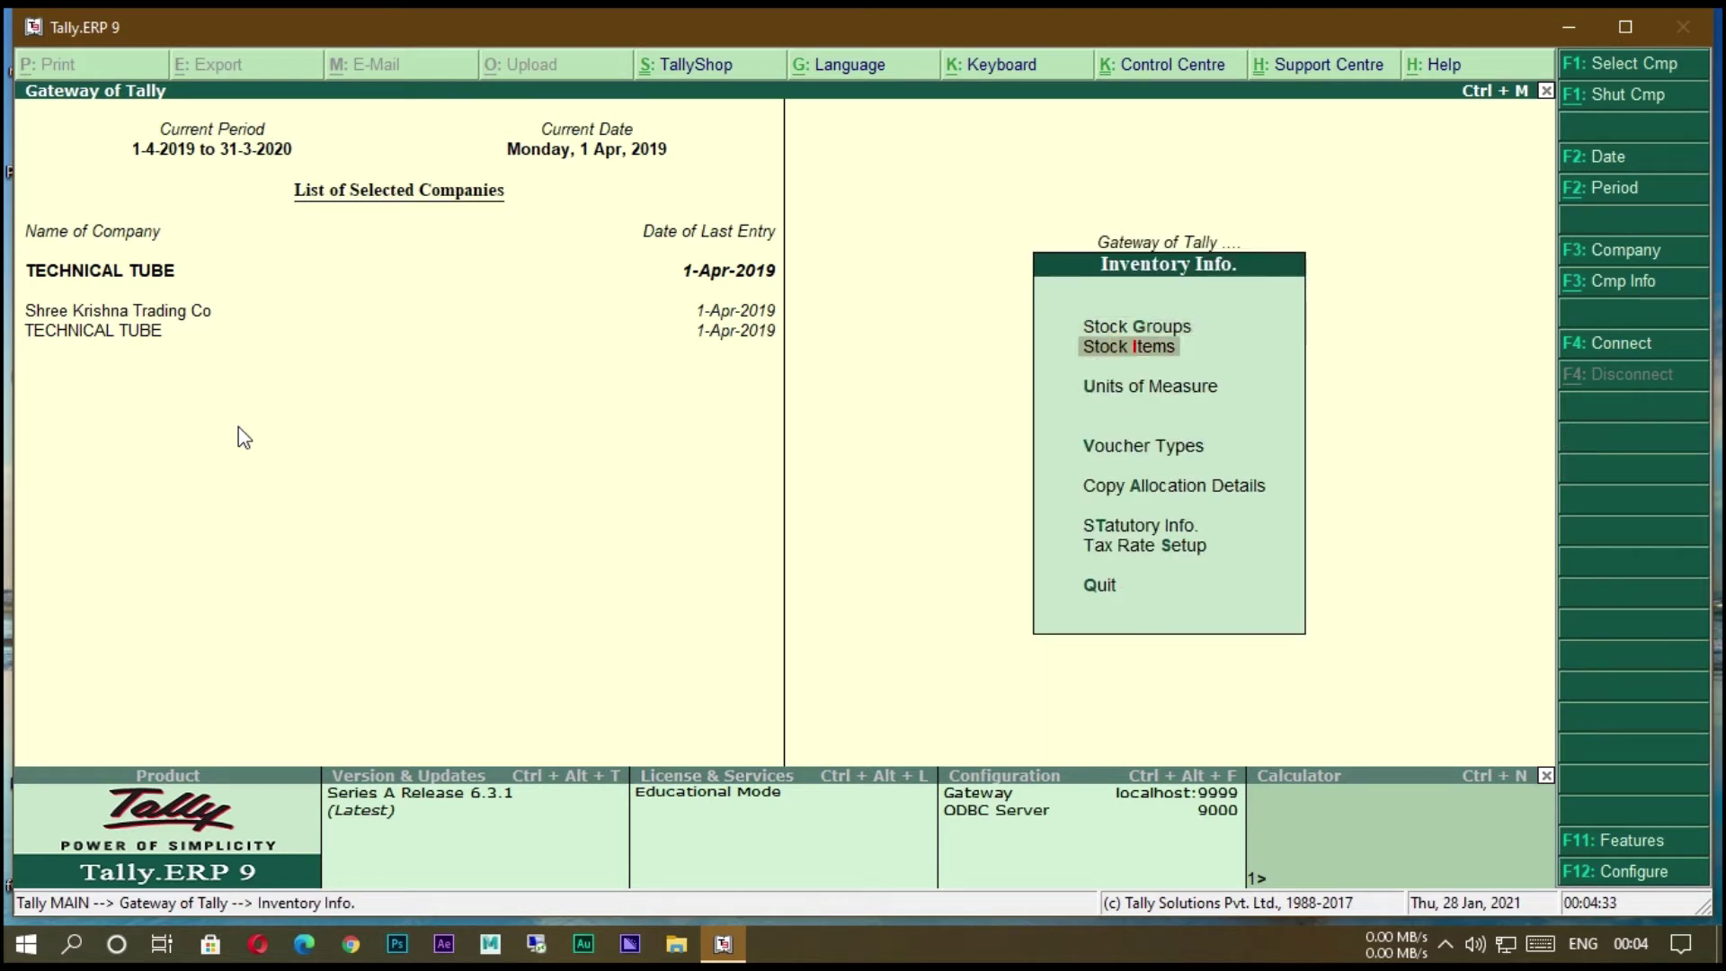
{"action": "key", "text": "Return"}
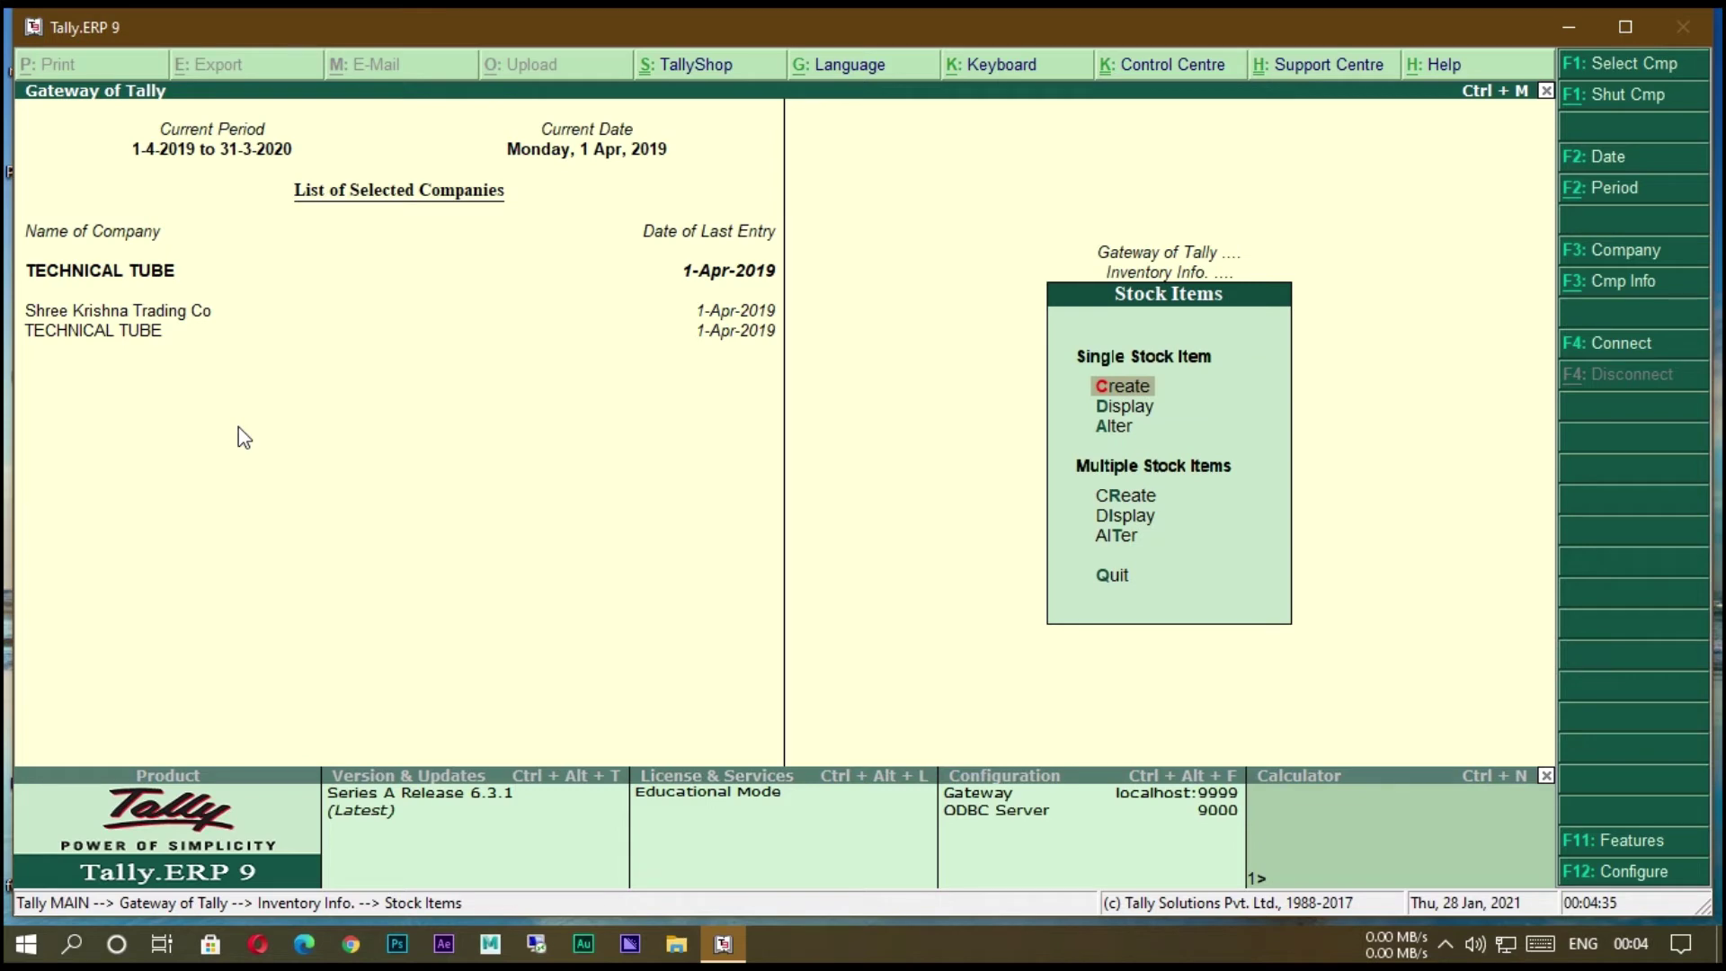
{"action": "key", "text": "Down"}
{"action": "key", "text": "Down"}
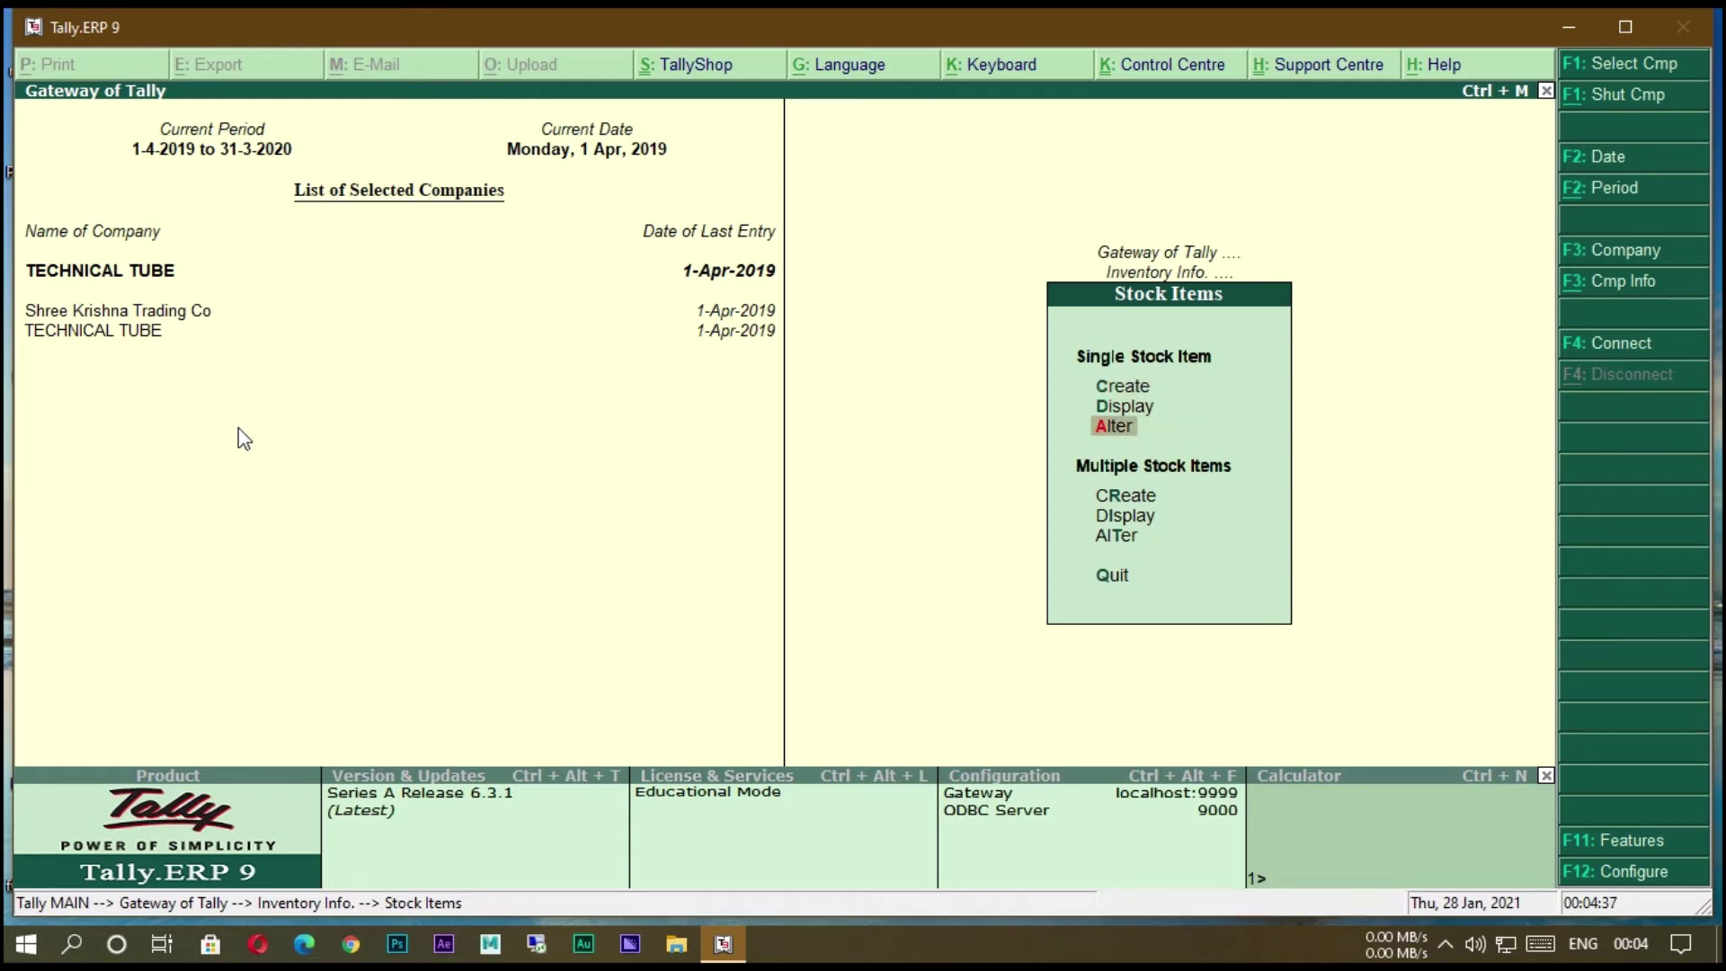
{"action": "key", "text": "Return"}
{"action": "key", "text": "Escape"}
{"action": "key", "text": "Escape"}
{"action": "key", "text": "Escape"}
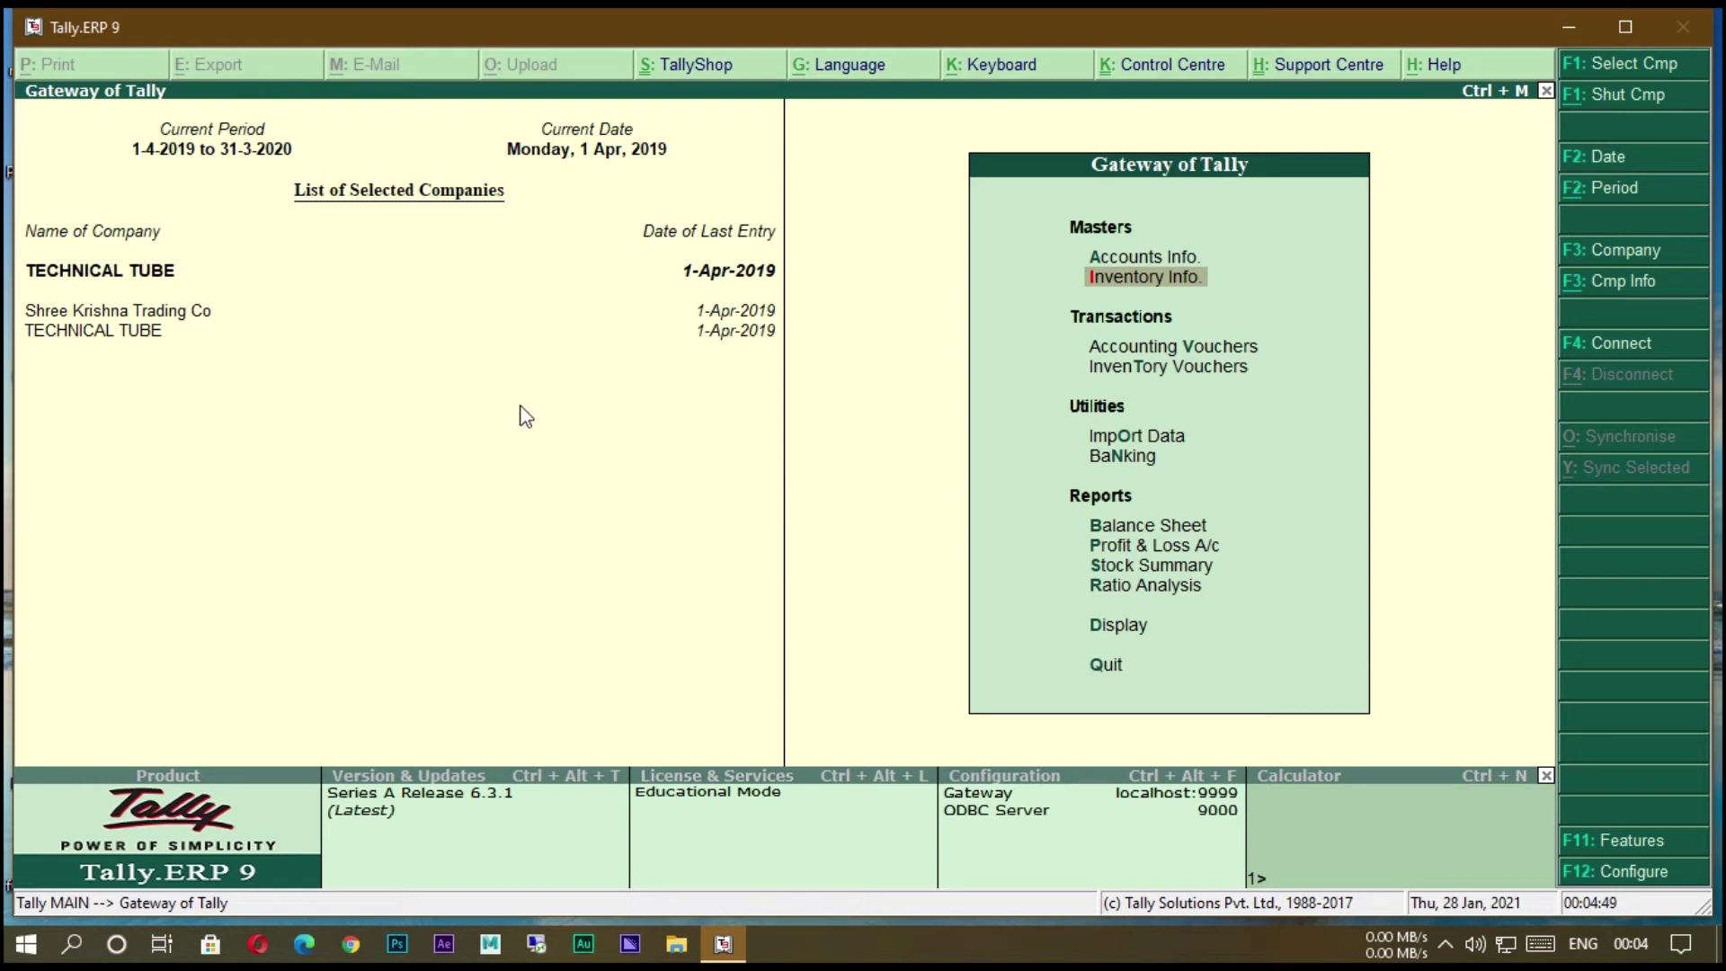
Open the Manufacturing voucher type for alteration from the accounts masters.
{"action": "key", "text": "Down"}
{"action": "key", "text": "Up"}
{"action": "key", "text": "Up"}
{"action": "key", "text": "Return"}
{"action": "key", "text": "Down"}
{"action": "key", "text": "Down"}
{"action": "key", "text": "Down"}
{"action": "key", "text": "Down"}
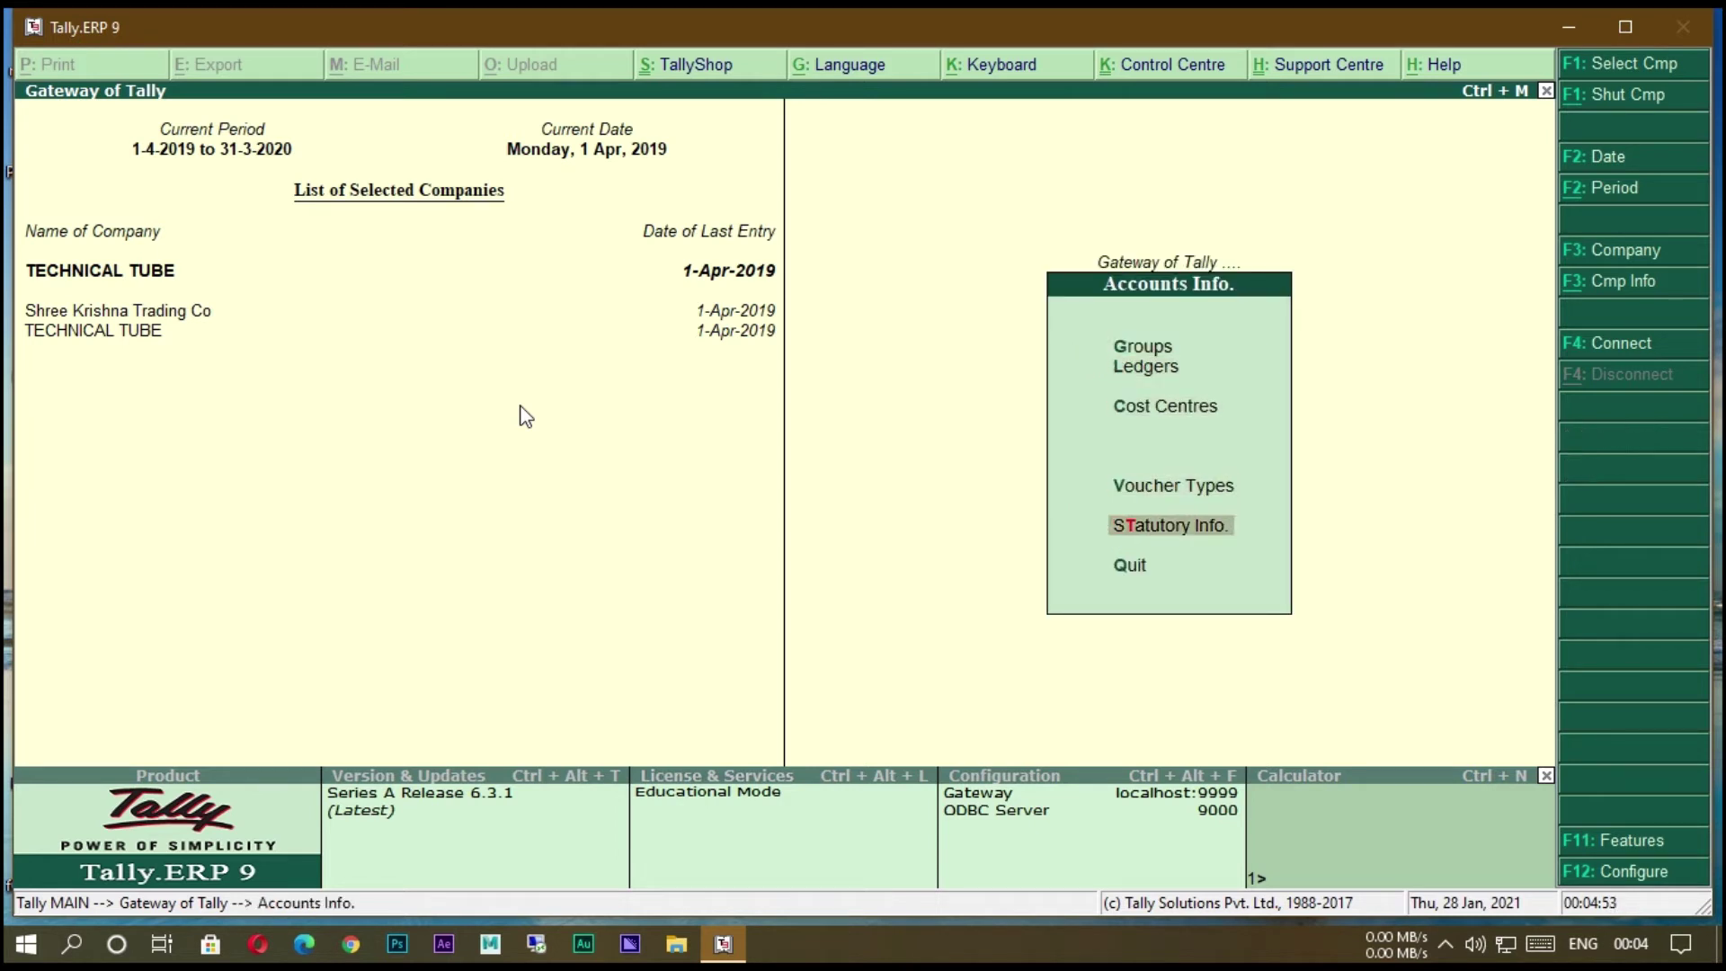
{"action": "key", "text": "Up"}
{"action": "key", "text": "Return"}
{"action": "key", "text": "Down"}
{"action": "key", "text": "Down"}
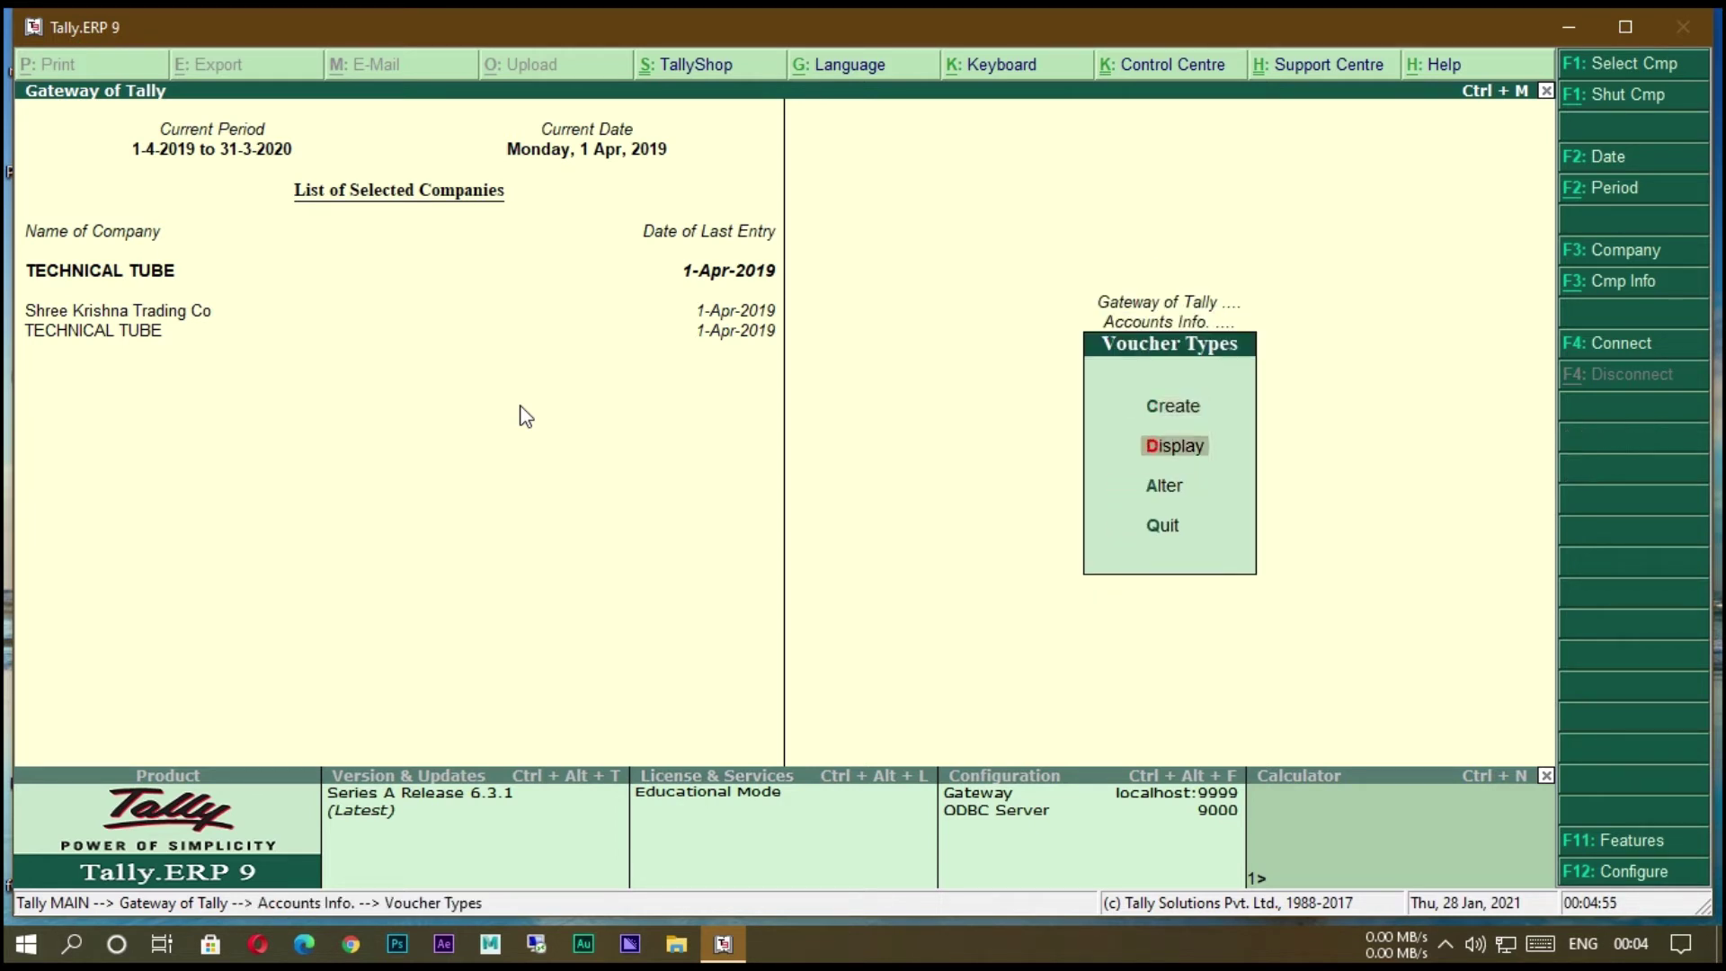
{"action": "key", "text": "Return"}
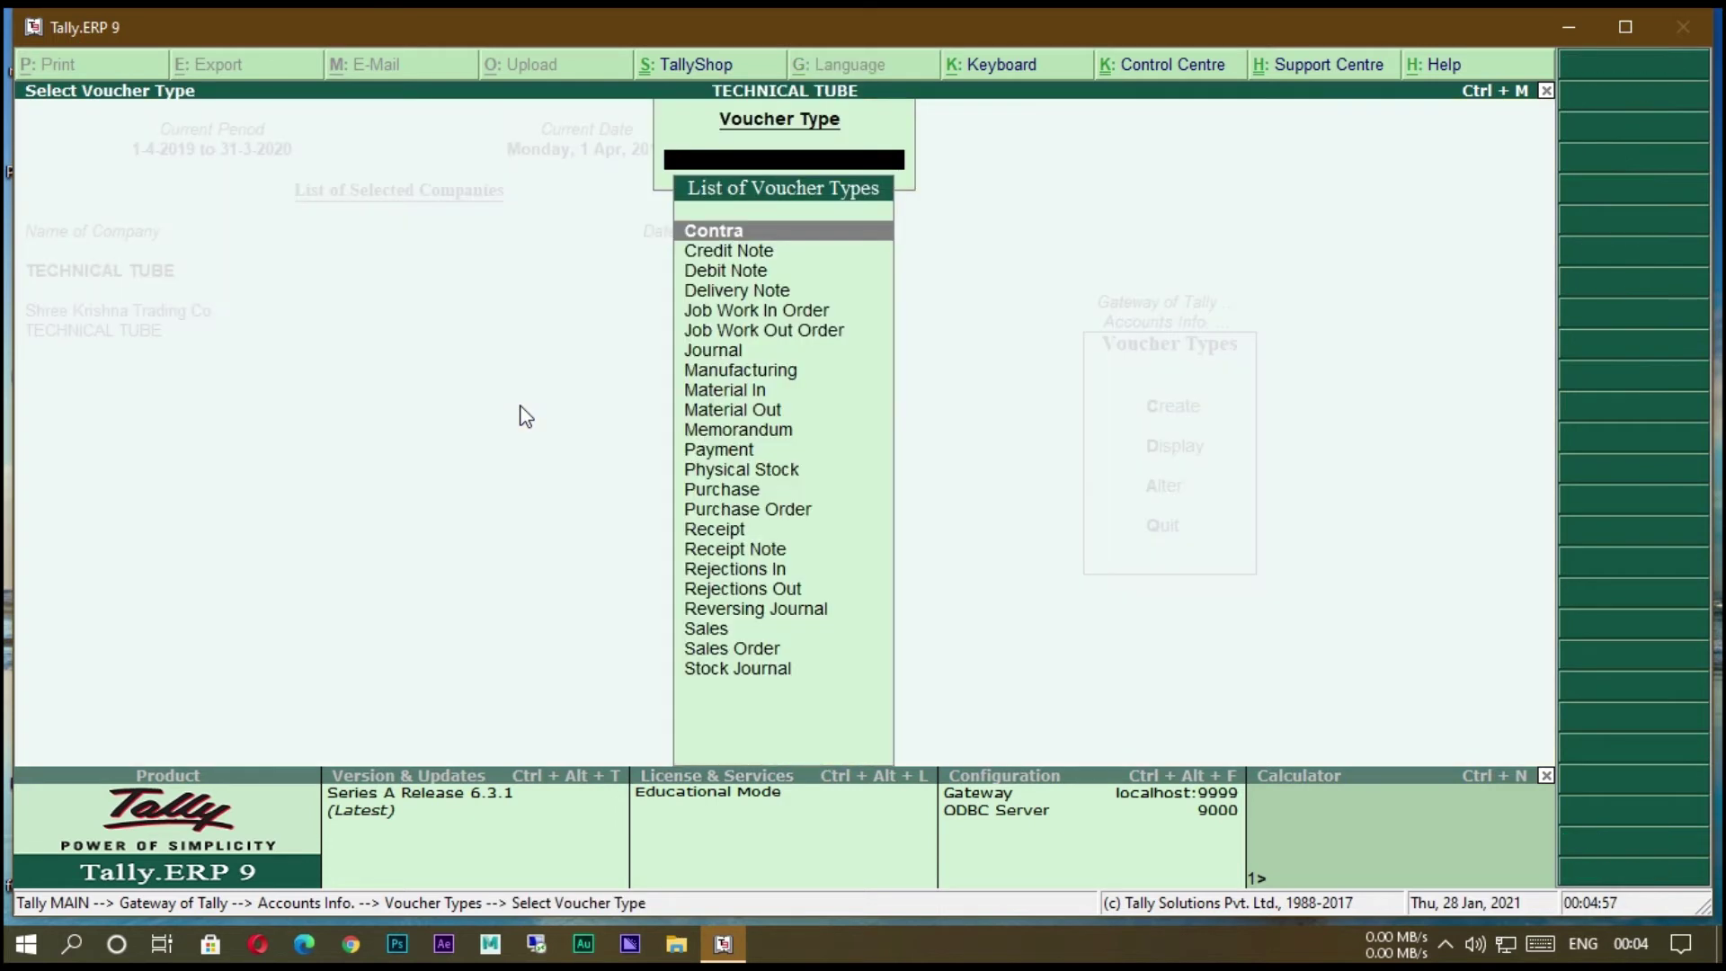
{"action": "left_click", "coordinate": [759, 371]}
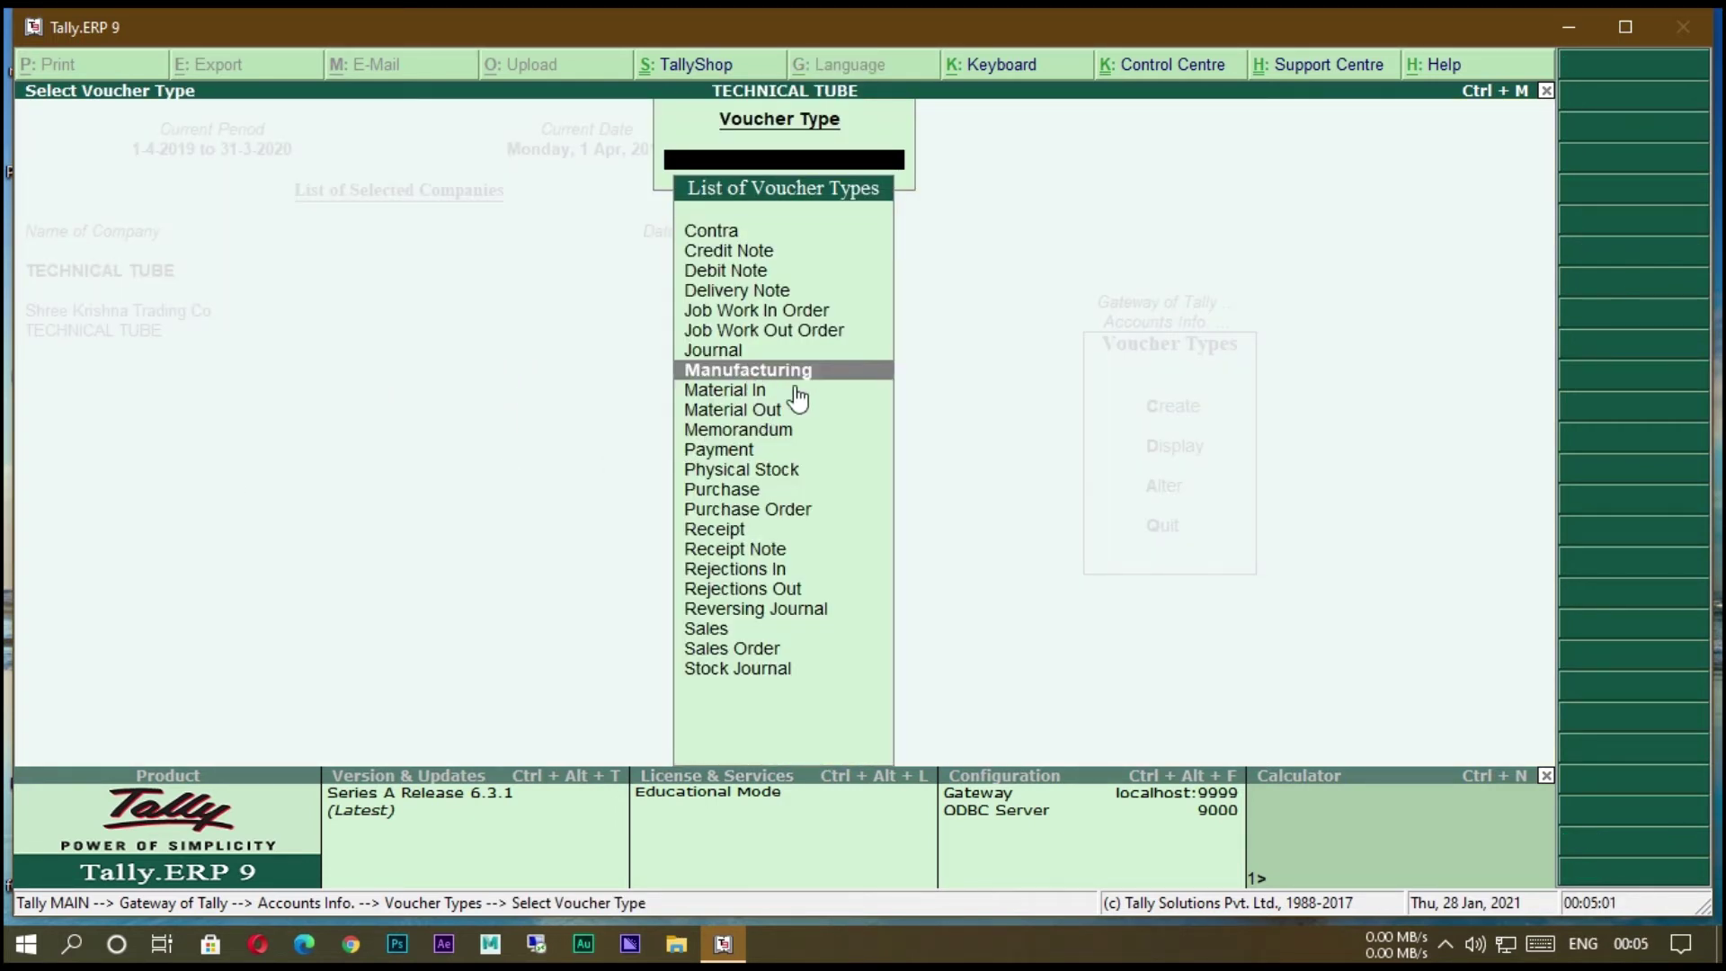
{"action": "key", "text": "Return"}
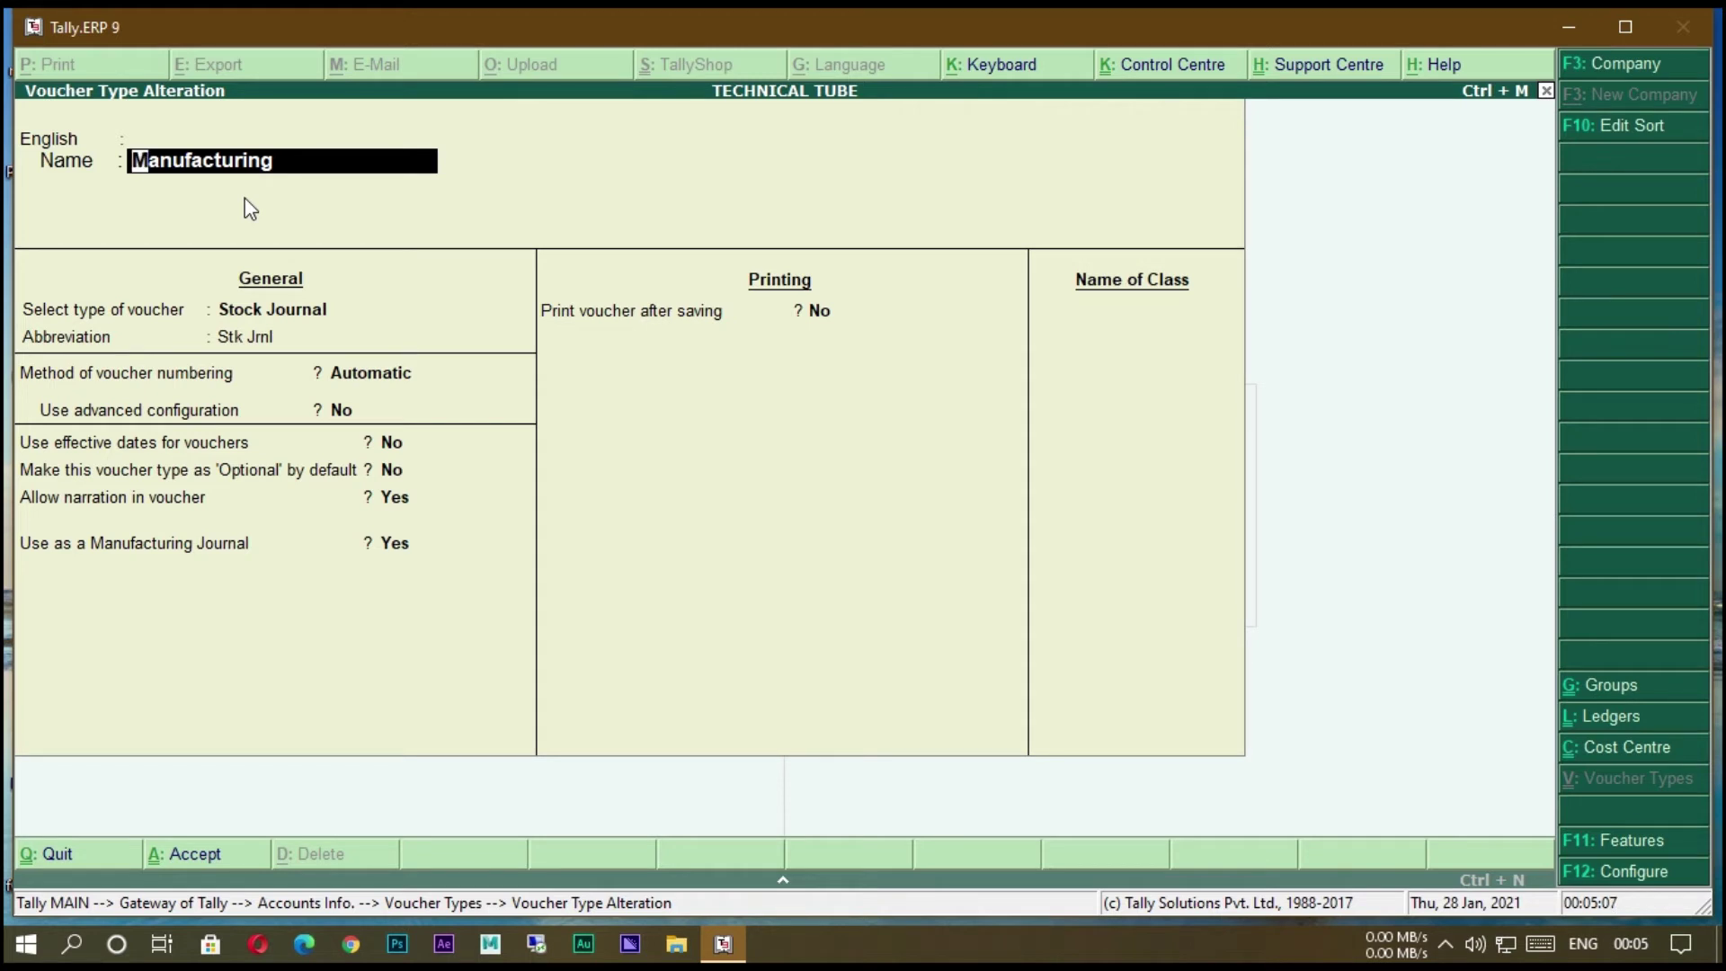
{"action": "key", "text": "Return"}
{"action": "key", "text": "Return"}
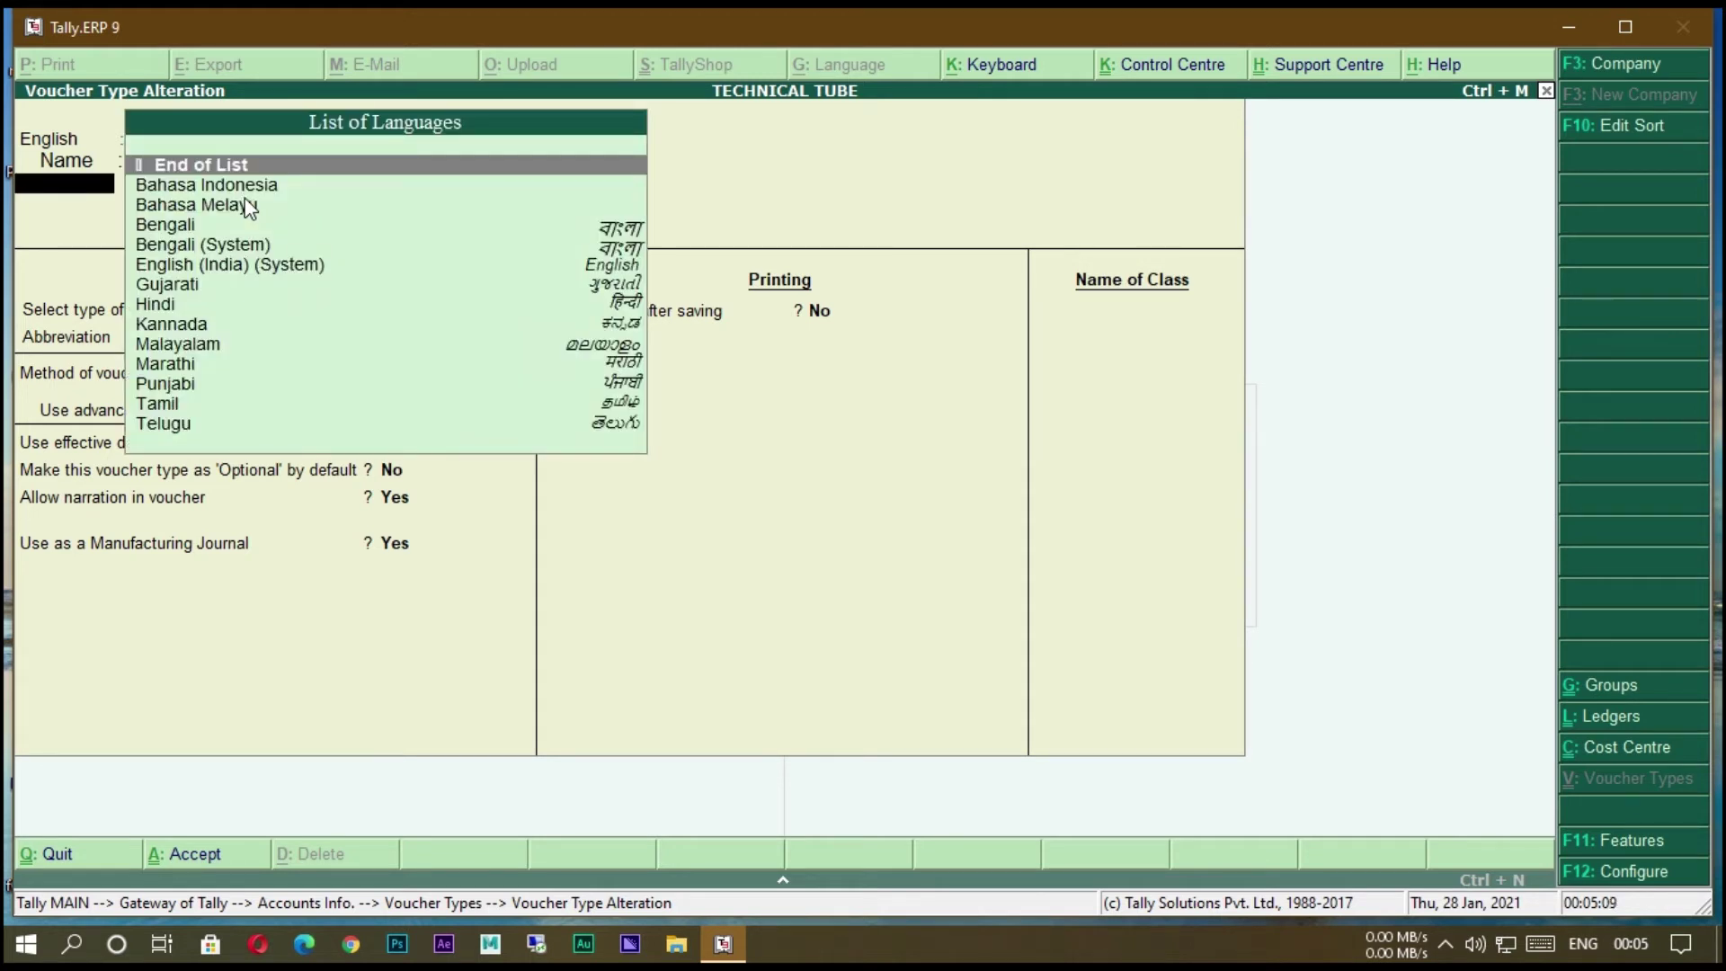
{"action": "key", "text": "Return"}
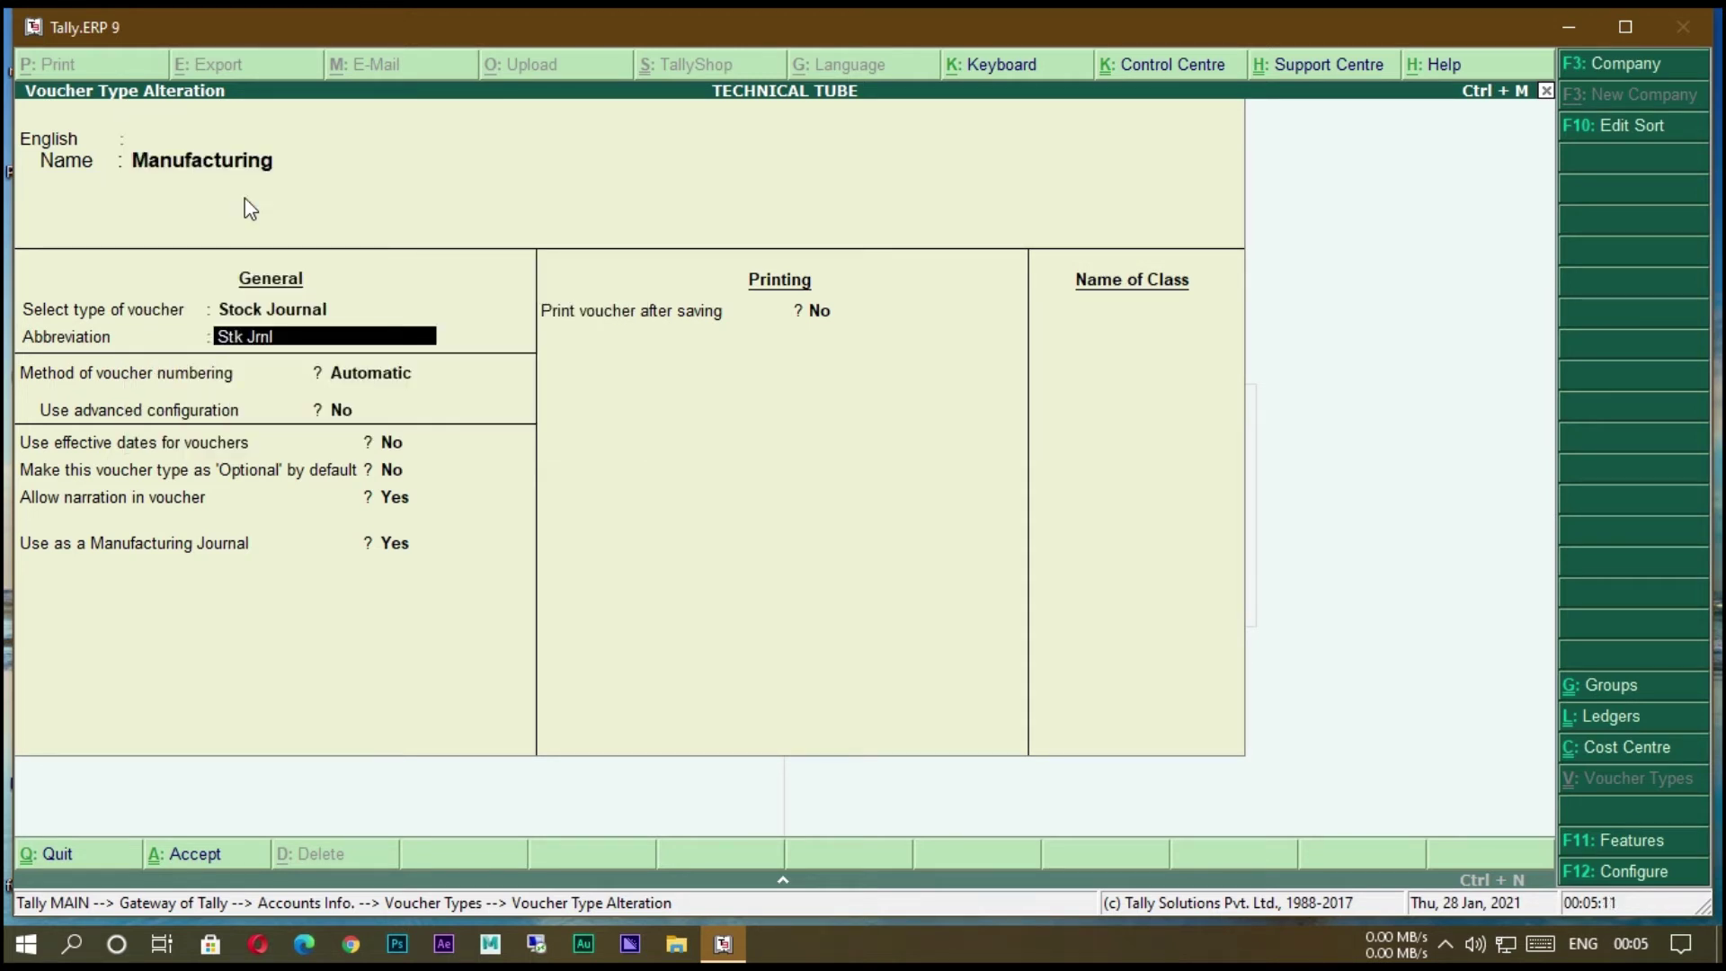
{"action": "key", "text": "BackSpace"}
{"action": "key", "text": "BackSpace"}
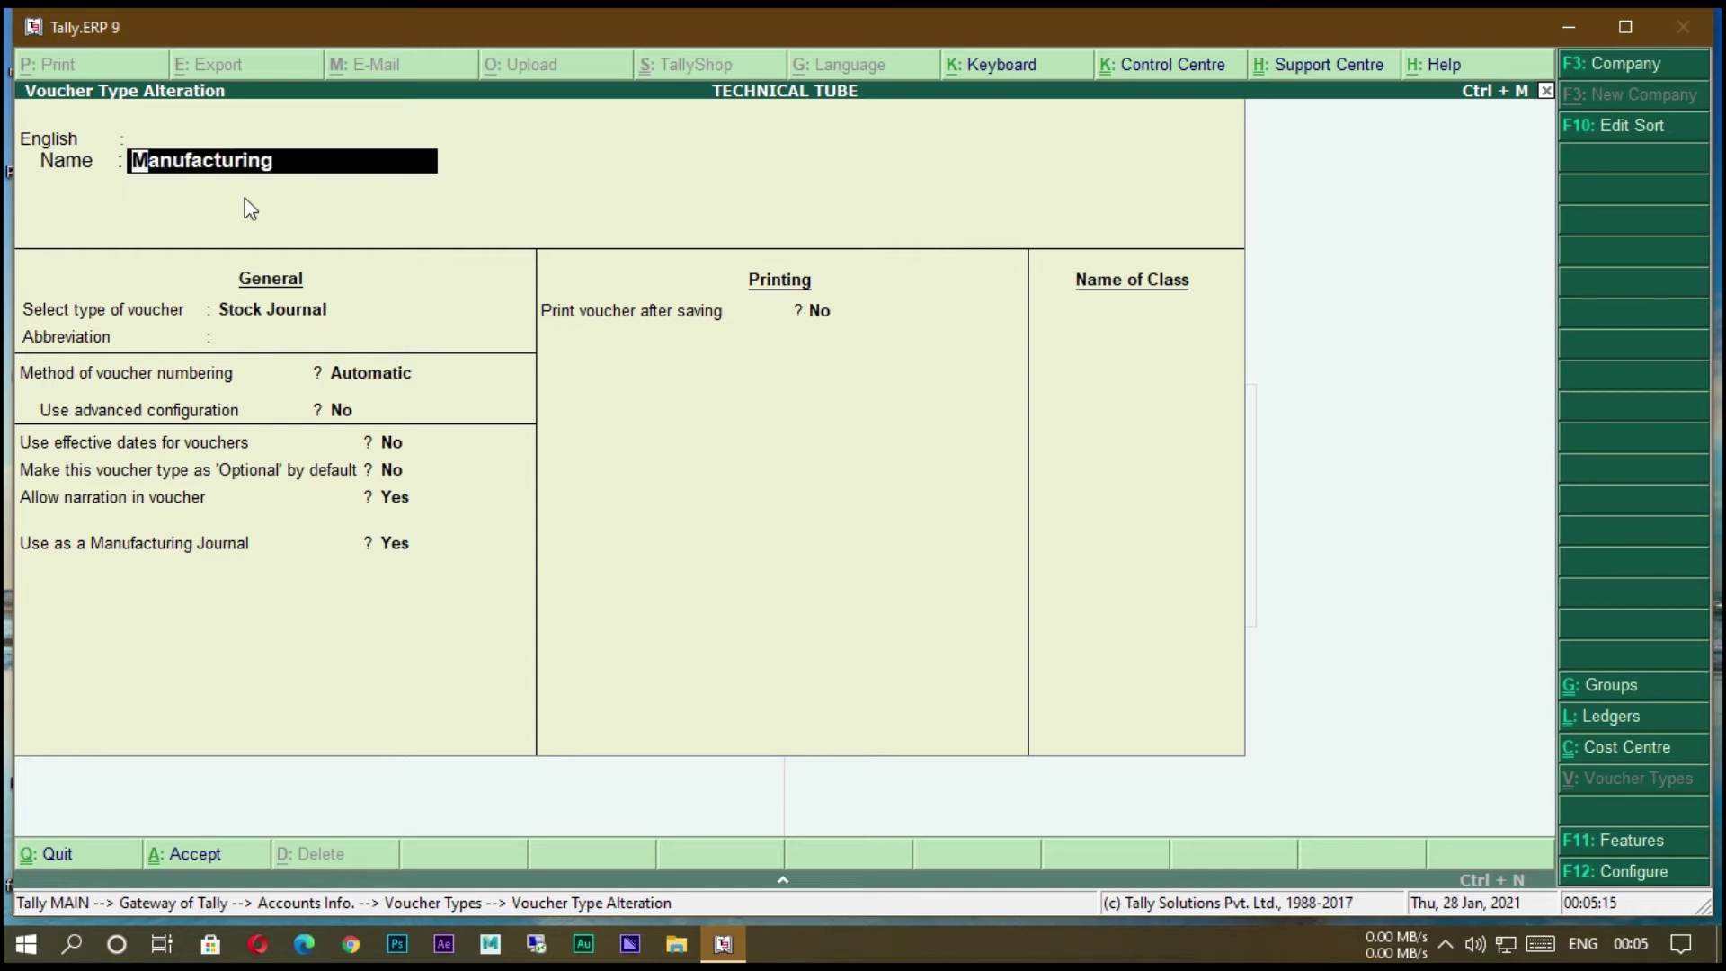
{"action": "key", "text": "Return"}
{"action": "key", "text": "Return"}
{"action": "key", "text": "Return"}
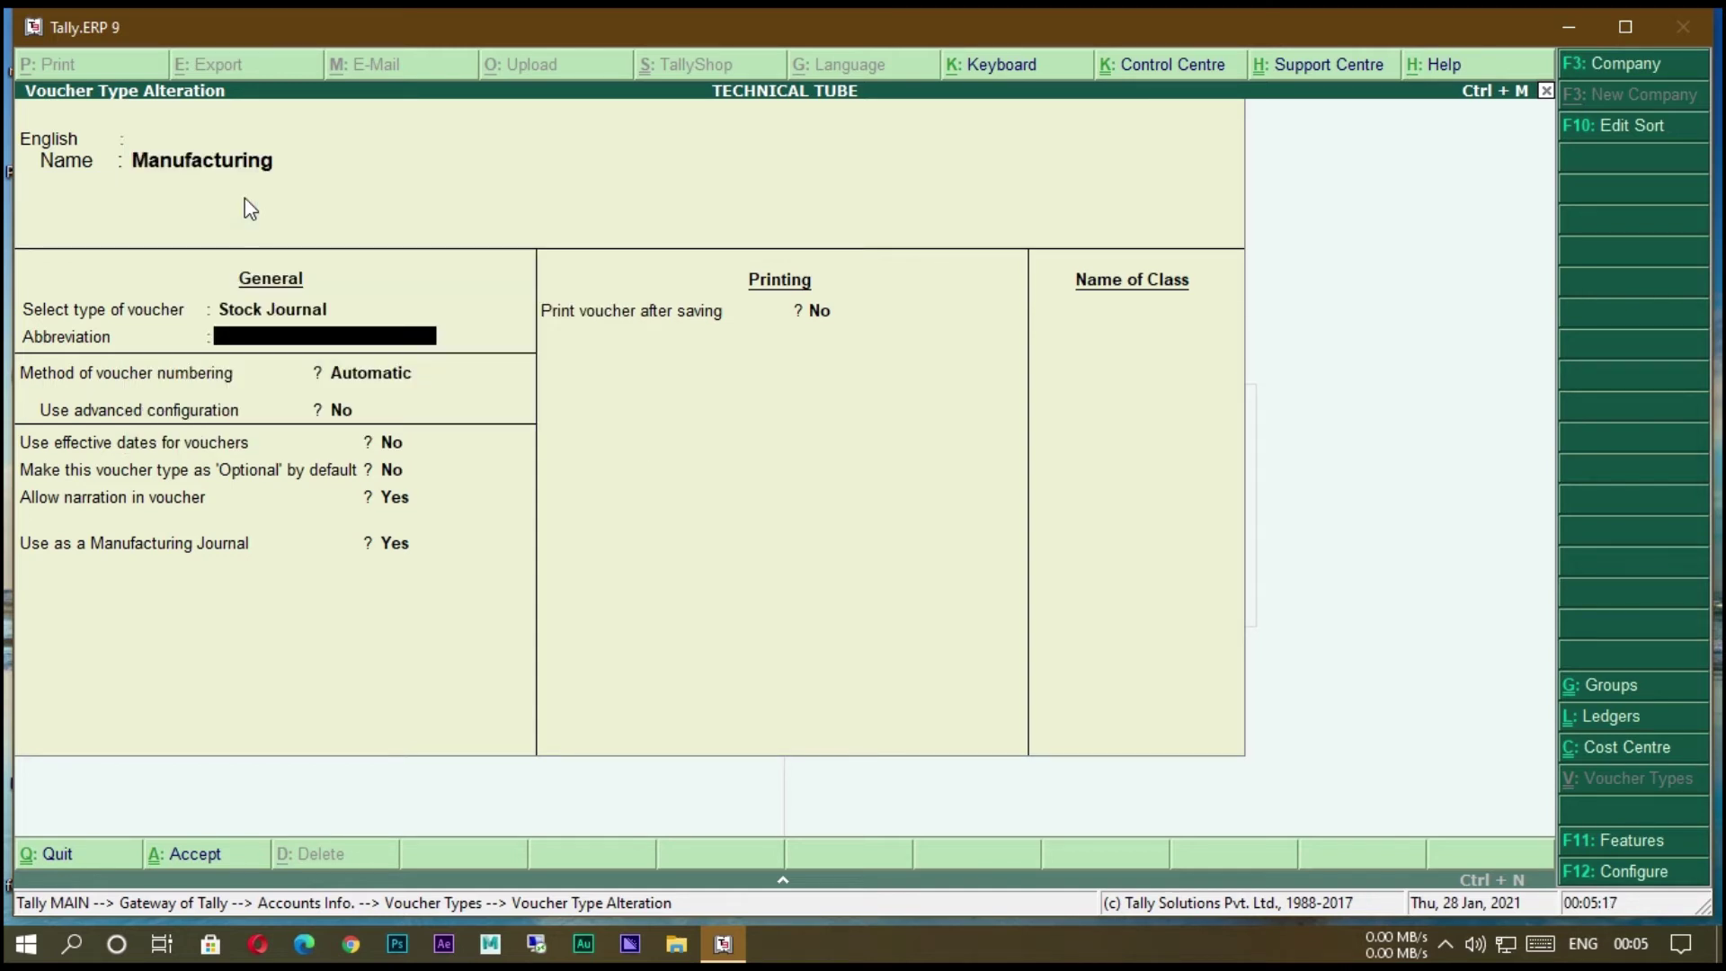
{"action": "key", "text": "Escape"}
{"action": "key", "text": "Return"}
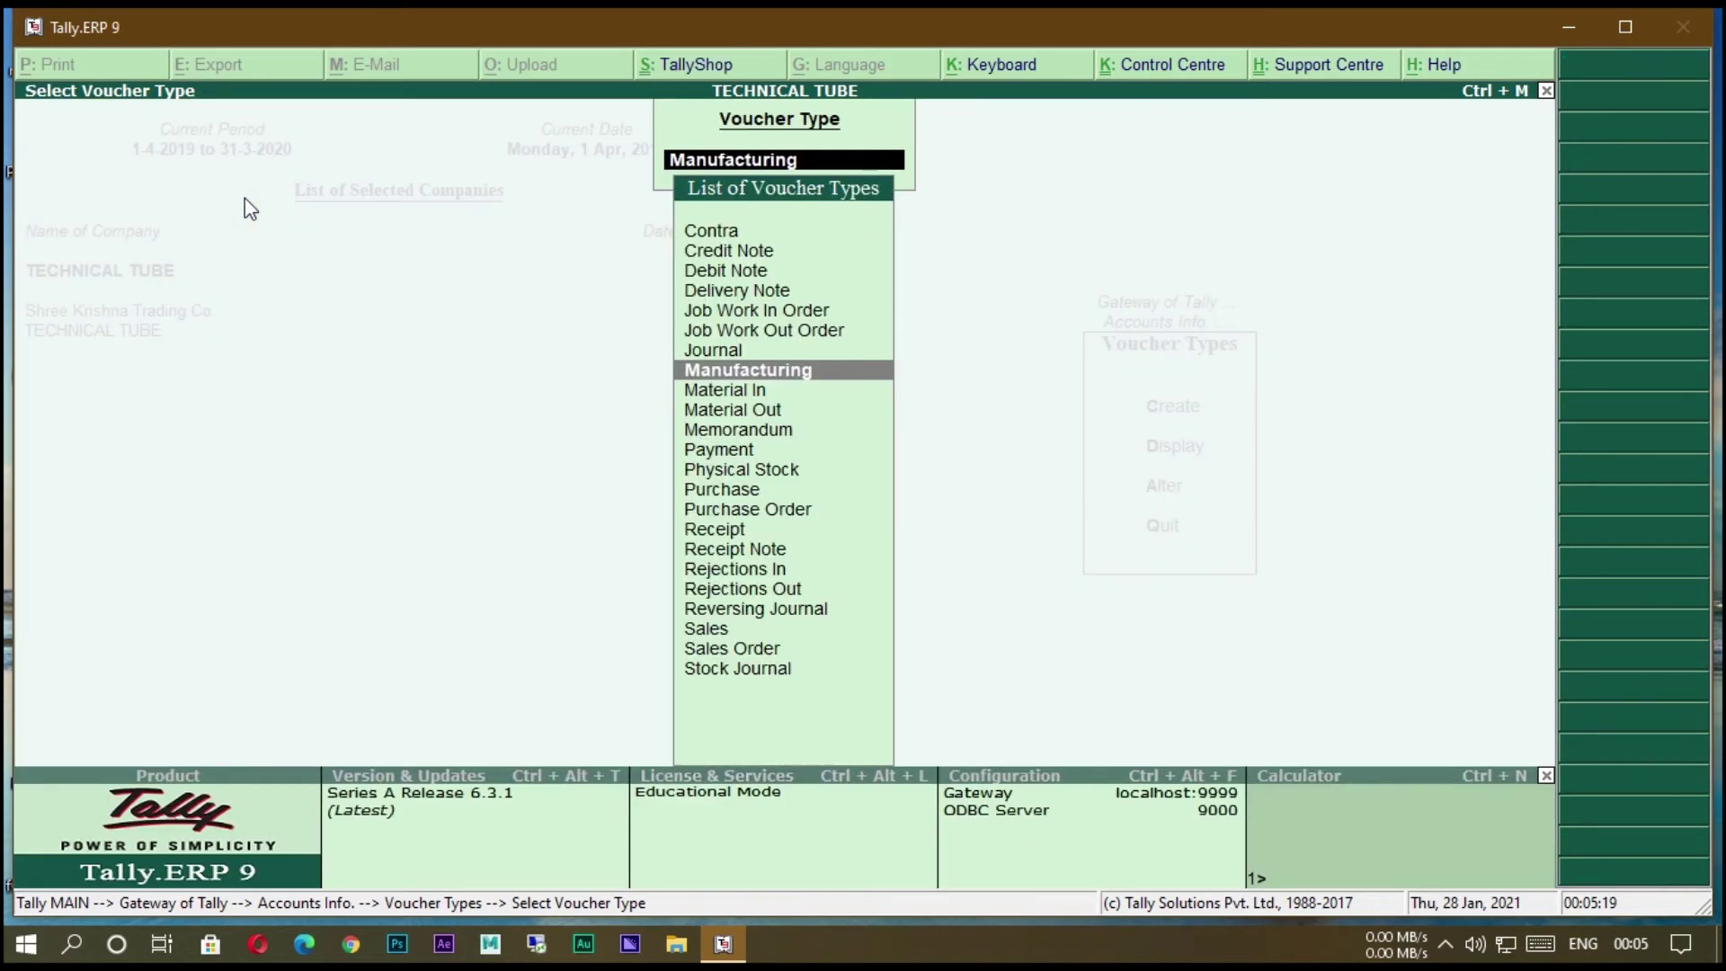
Go through the Manufacturing voucher type, keeping Automatic numbering, narration Yes and Use as a Manufacturing Journal Yes, and accept it.
{"action": "key", "text": "Return"}
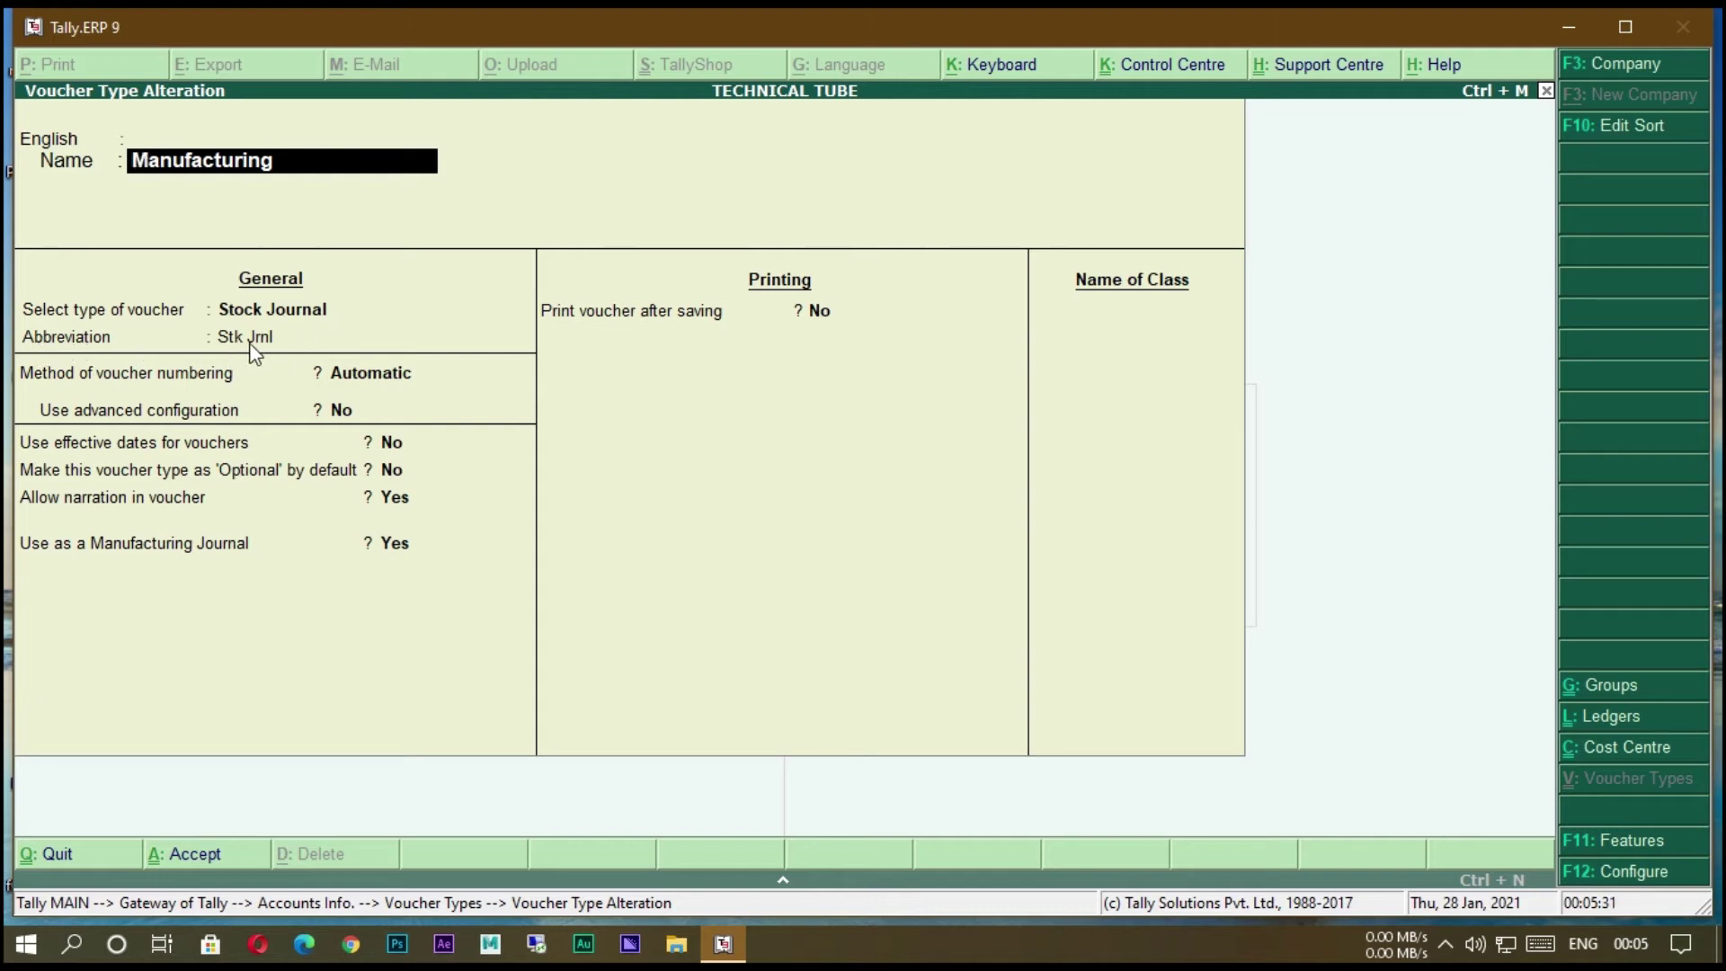
{"action": "key", "text": "alt+g"}
{"action": "key", "text": "Escape"}
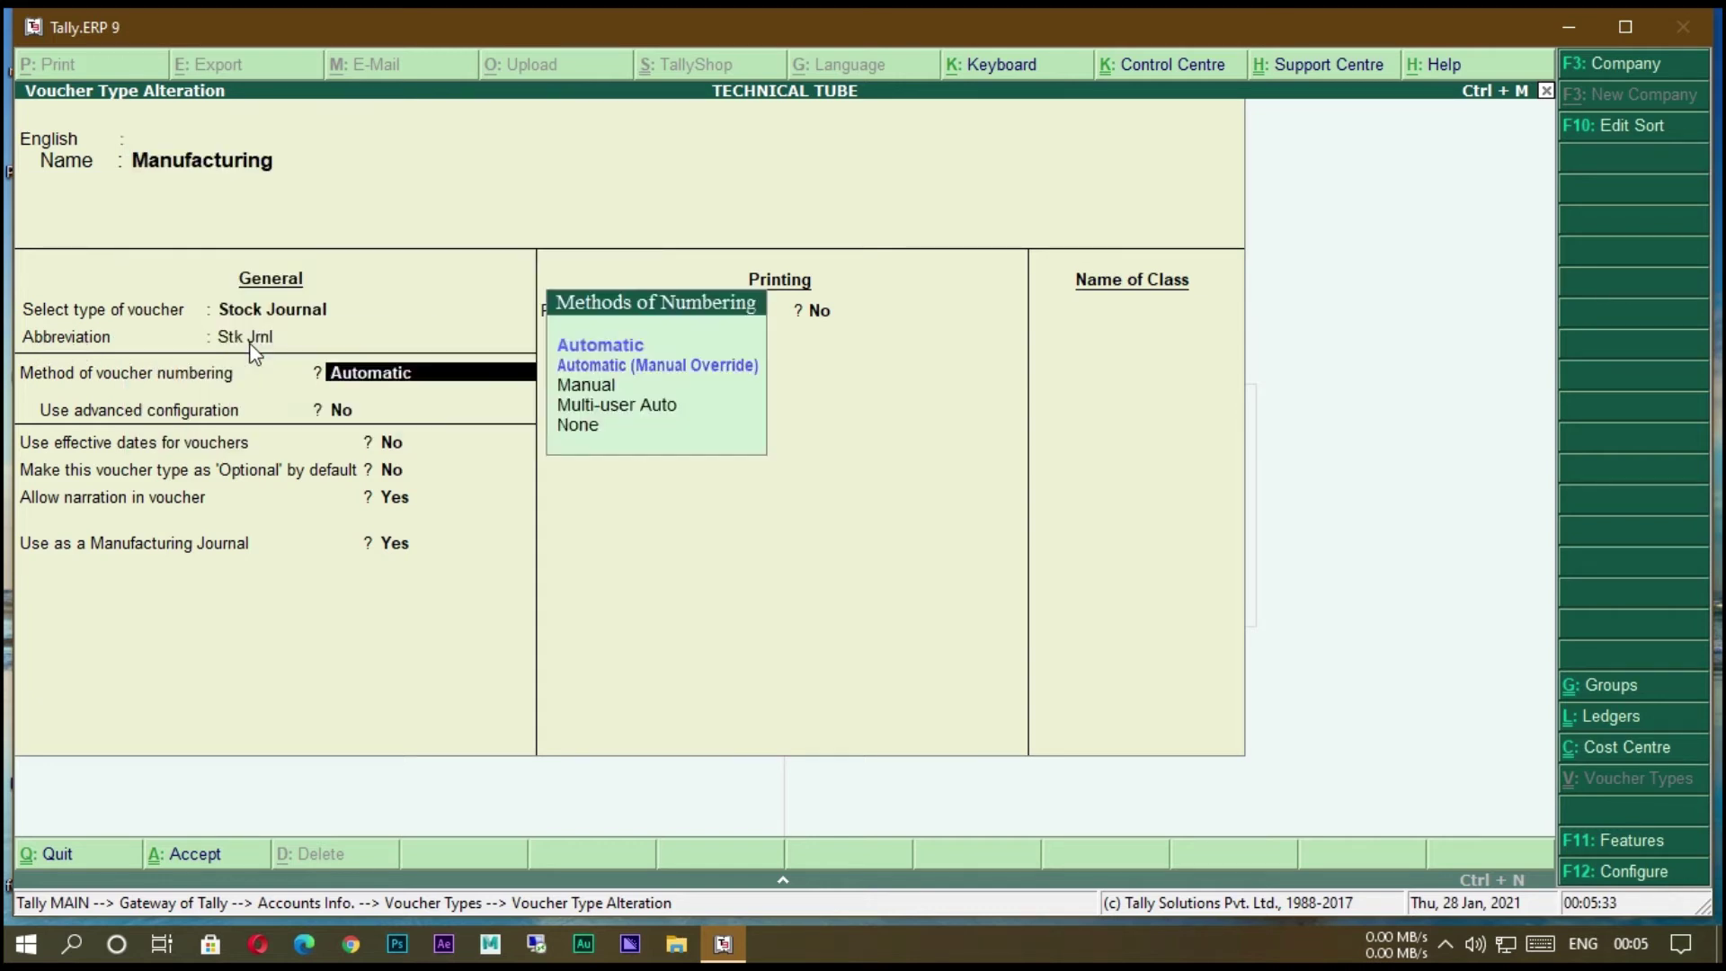
{"action": "key", "text": "Return"}
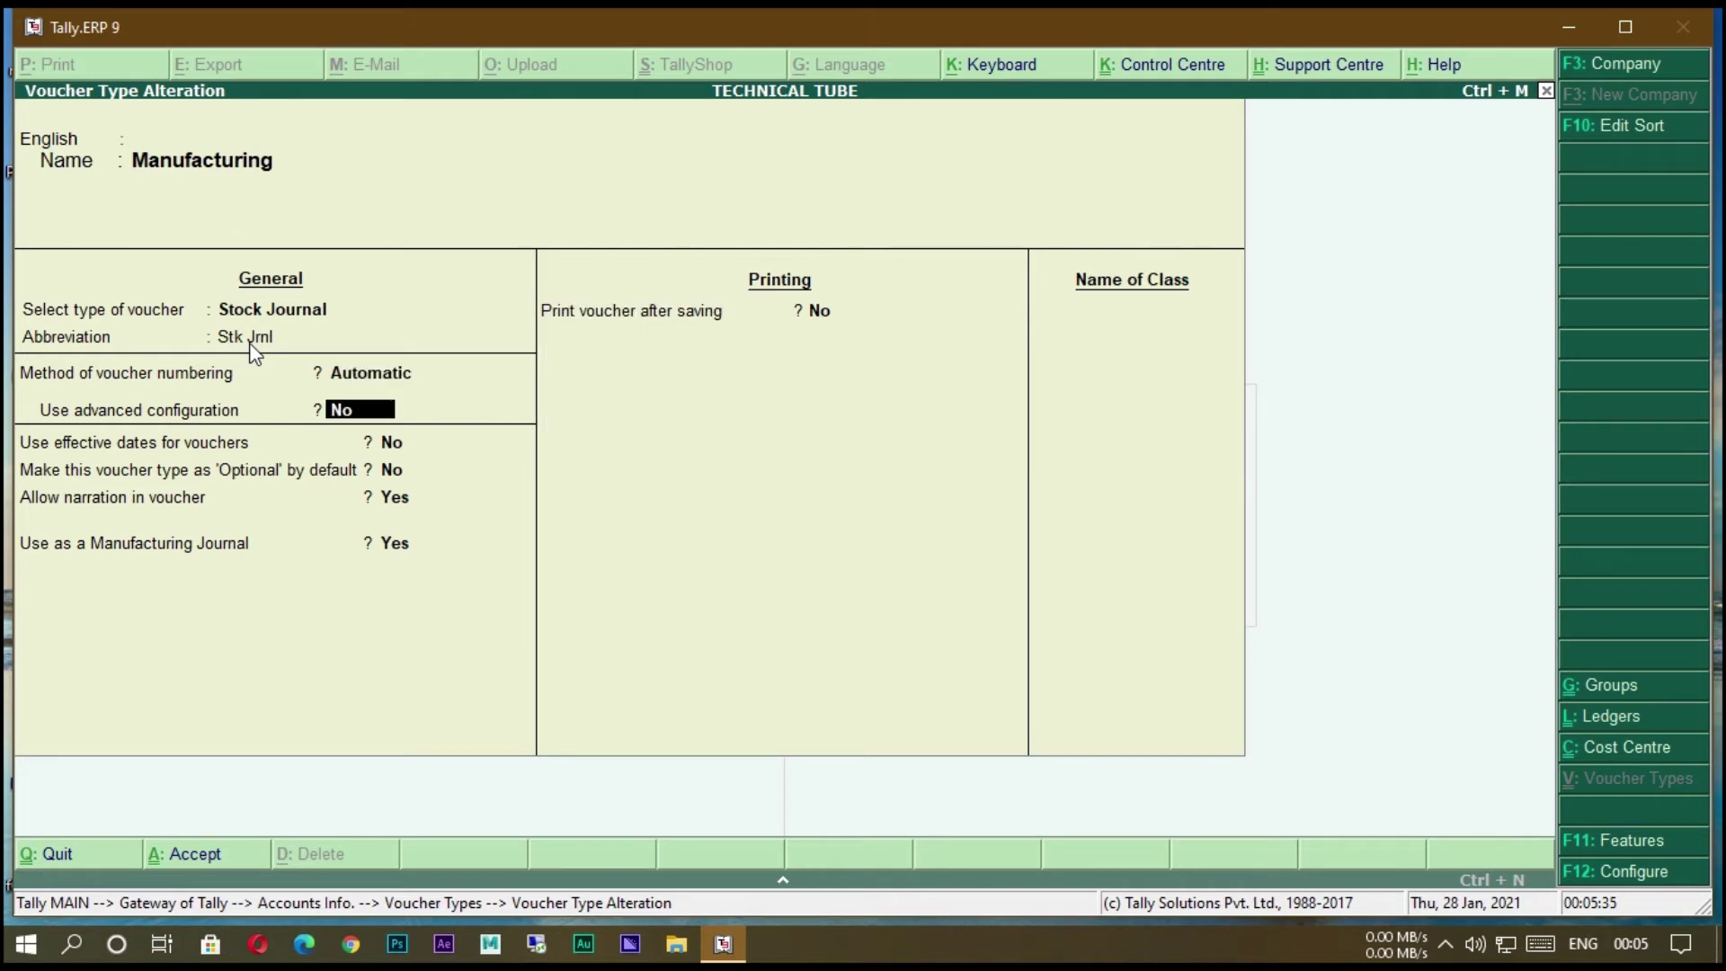
{"action": "key", "text": "Return"}
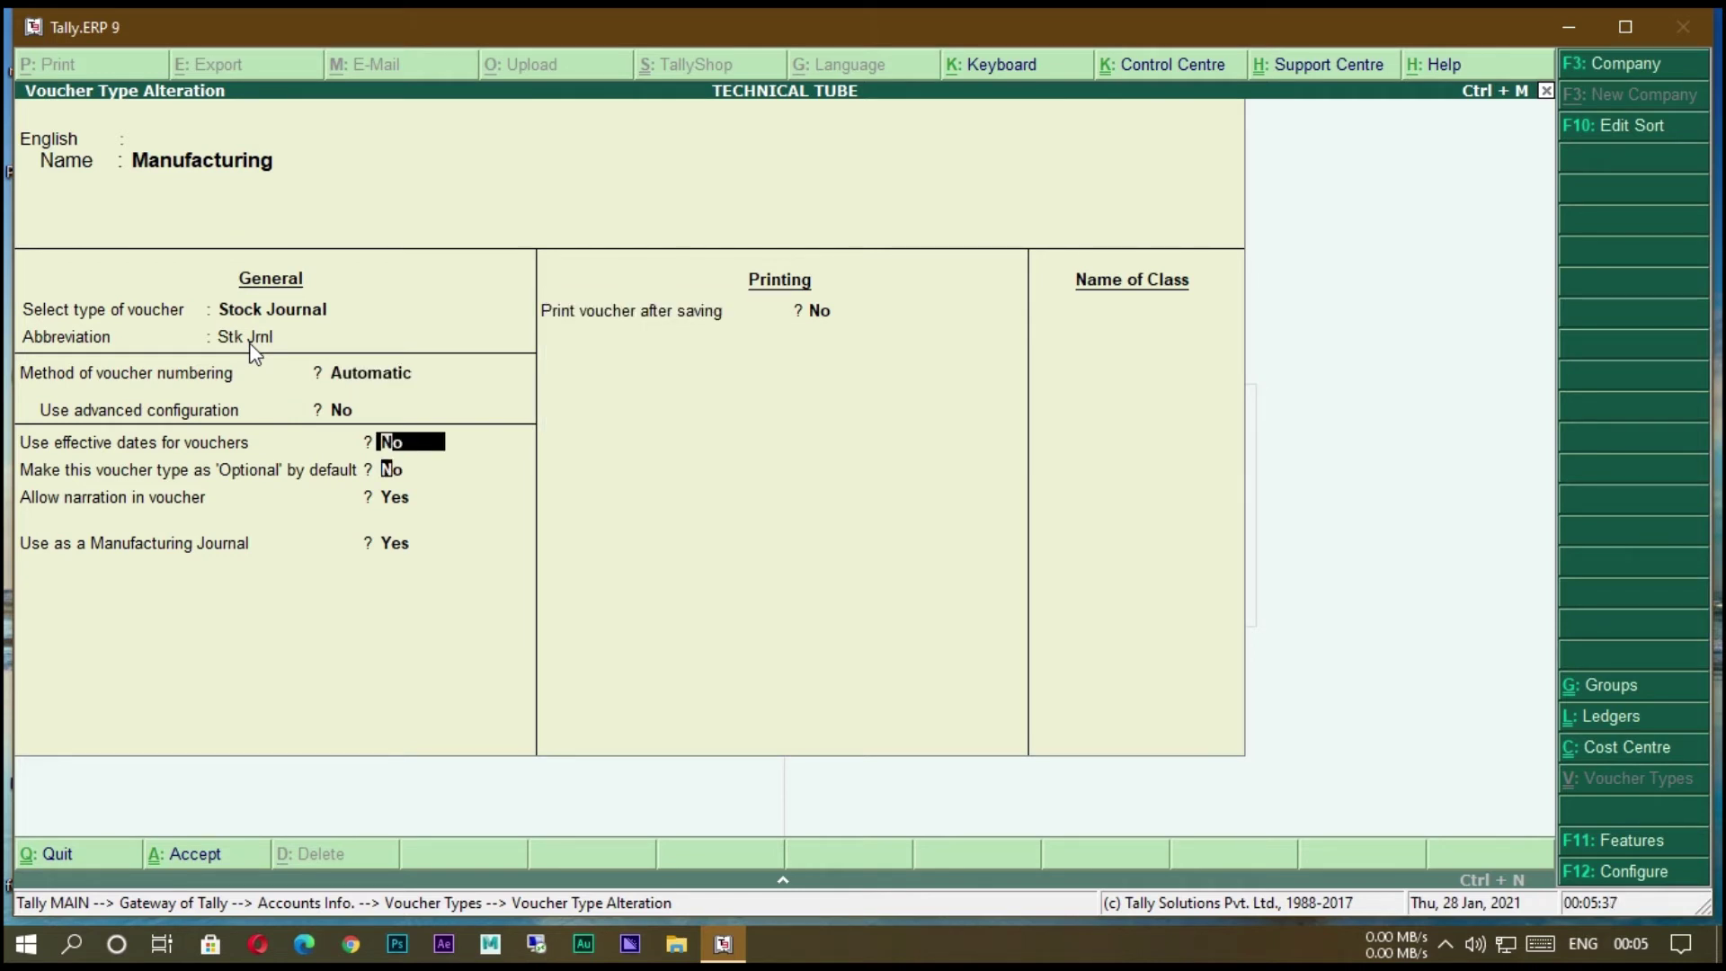
{"action": "key", "text": "Return"}
{"action": "key", "text": "Return"}
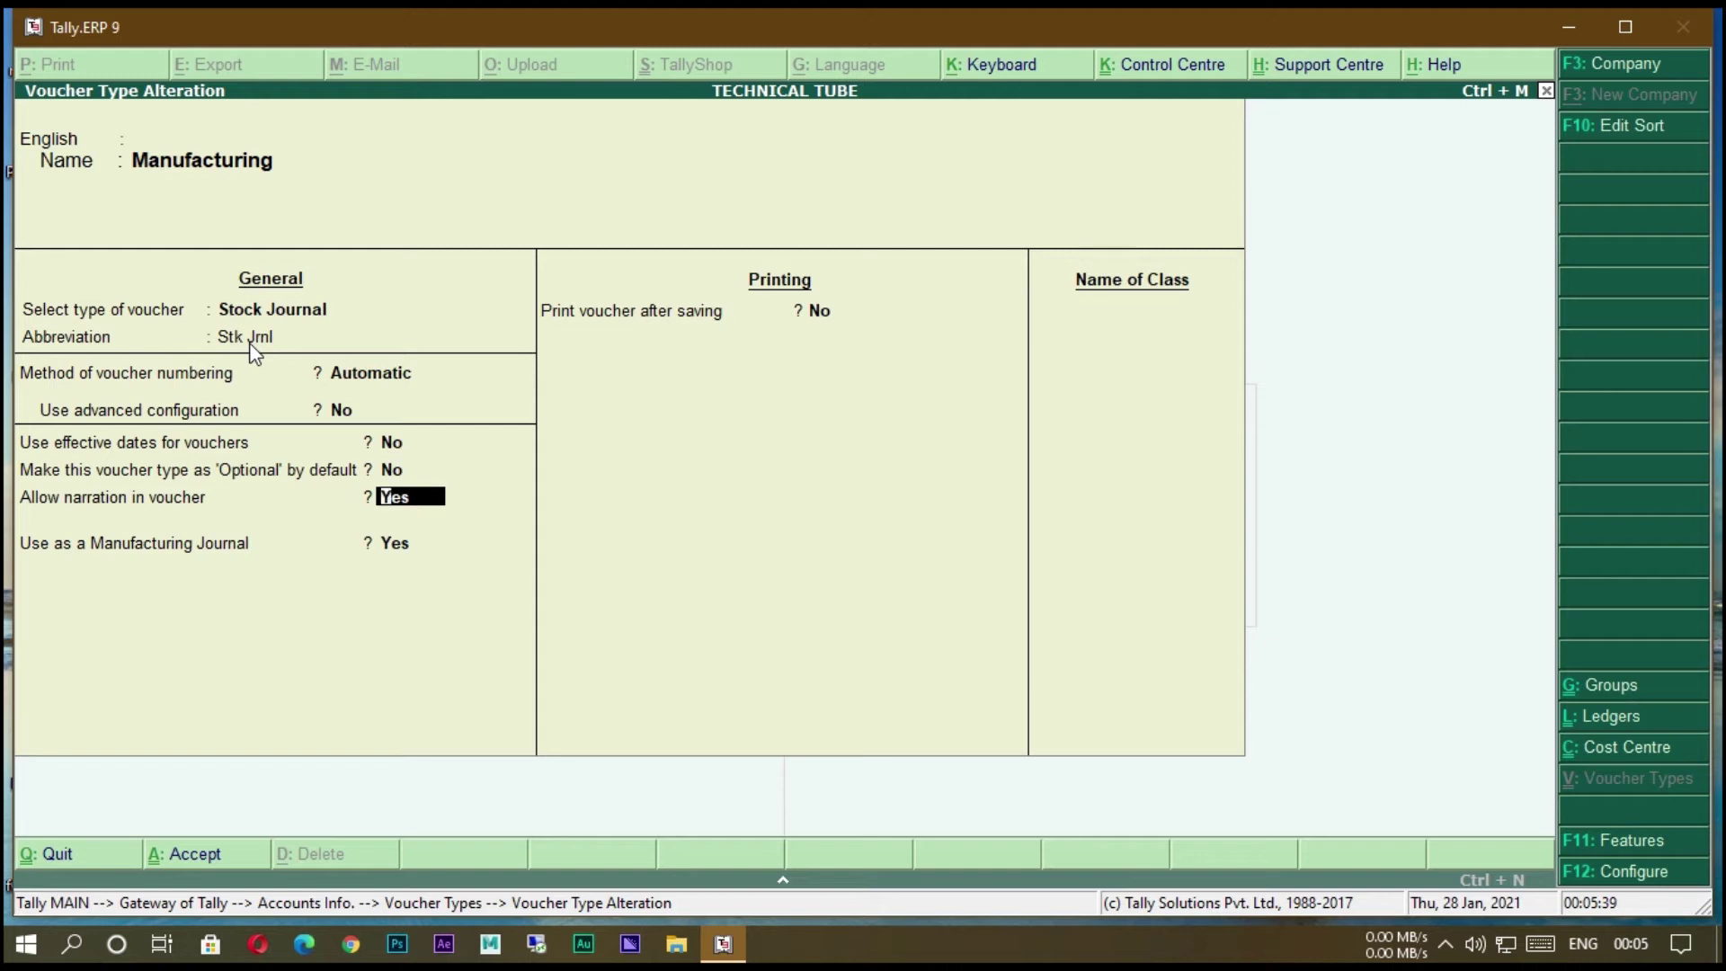
{"action": "key", "text": "Return"}
{"action": "key", "text": "Return"}
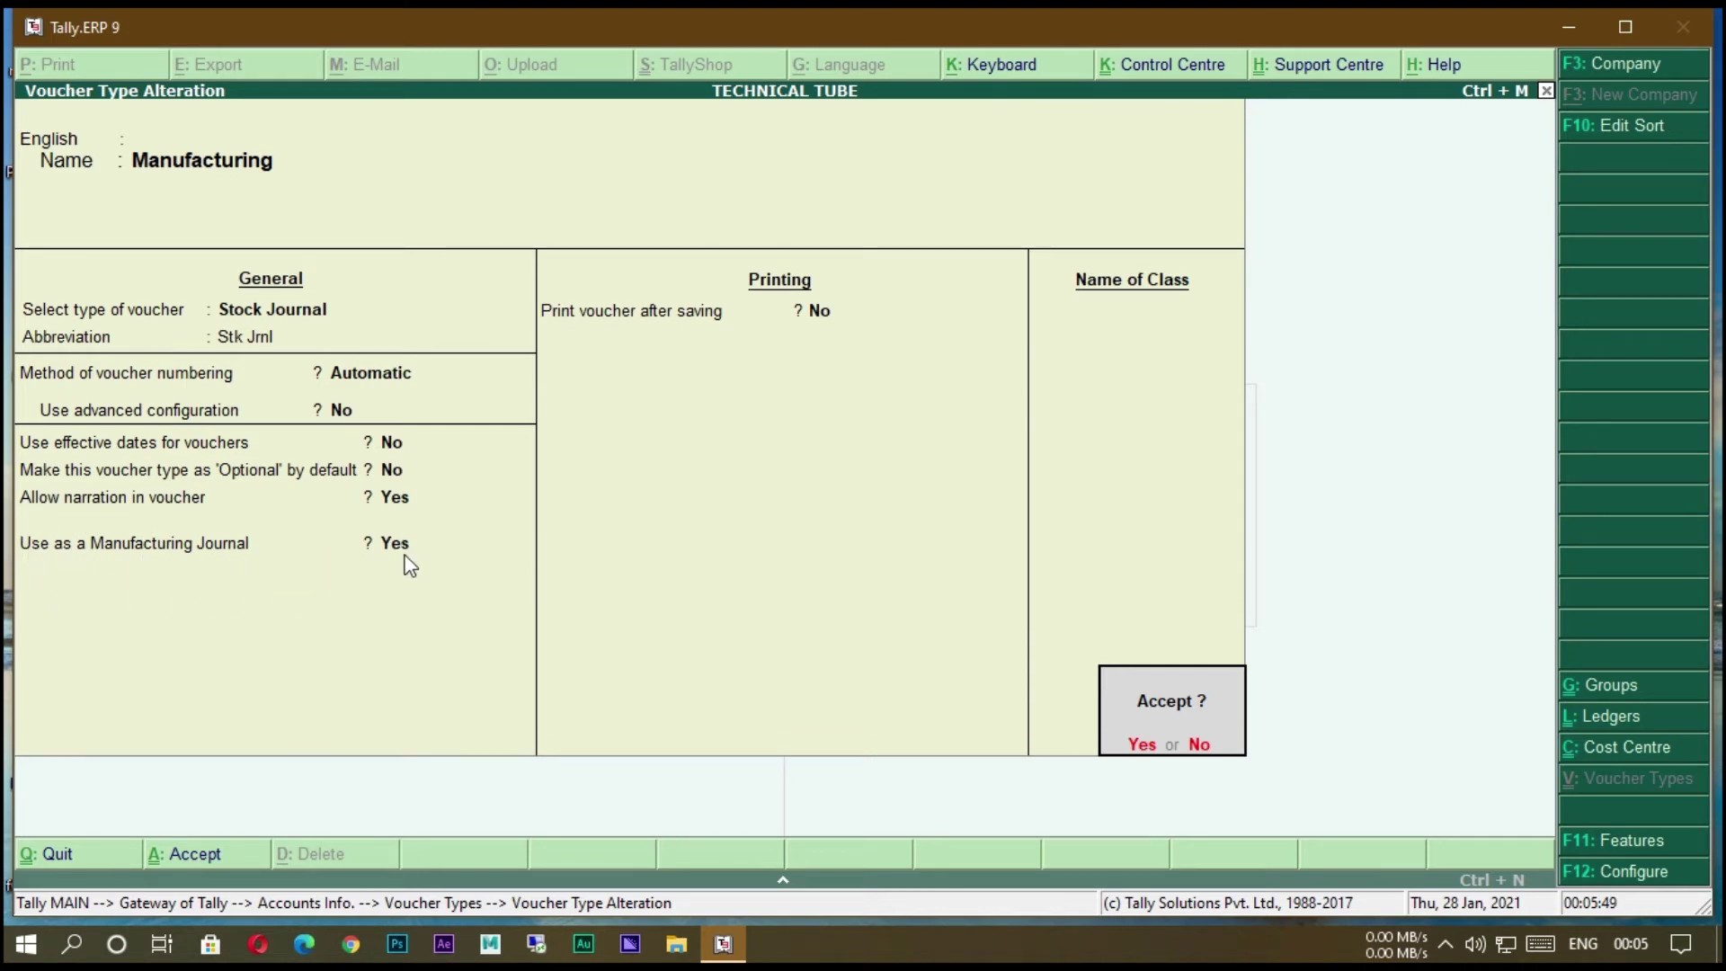
{"action": "key", "text": "Escape"}
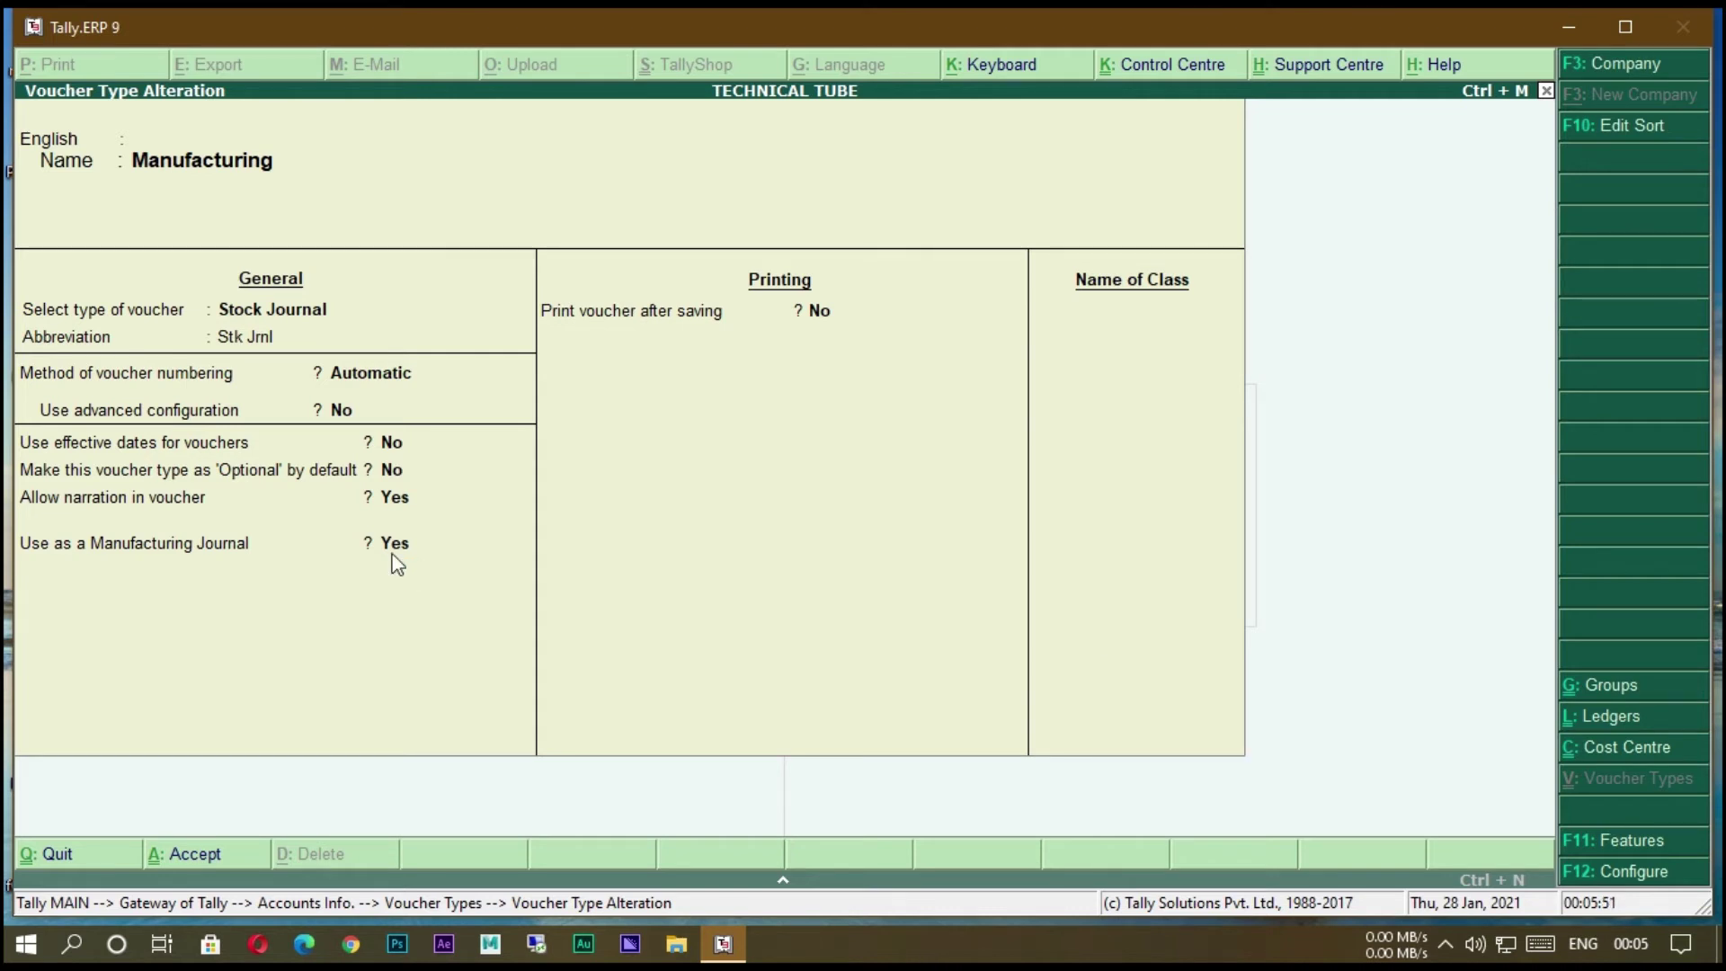
{"action": "key", "text": "ctrl+a"}
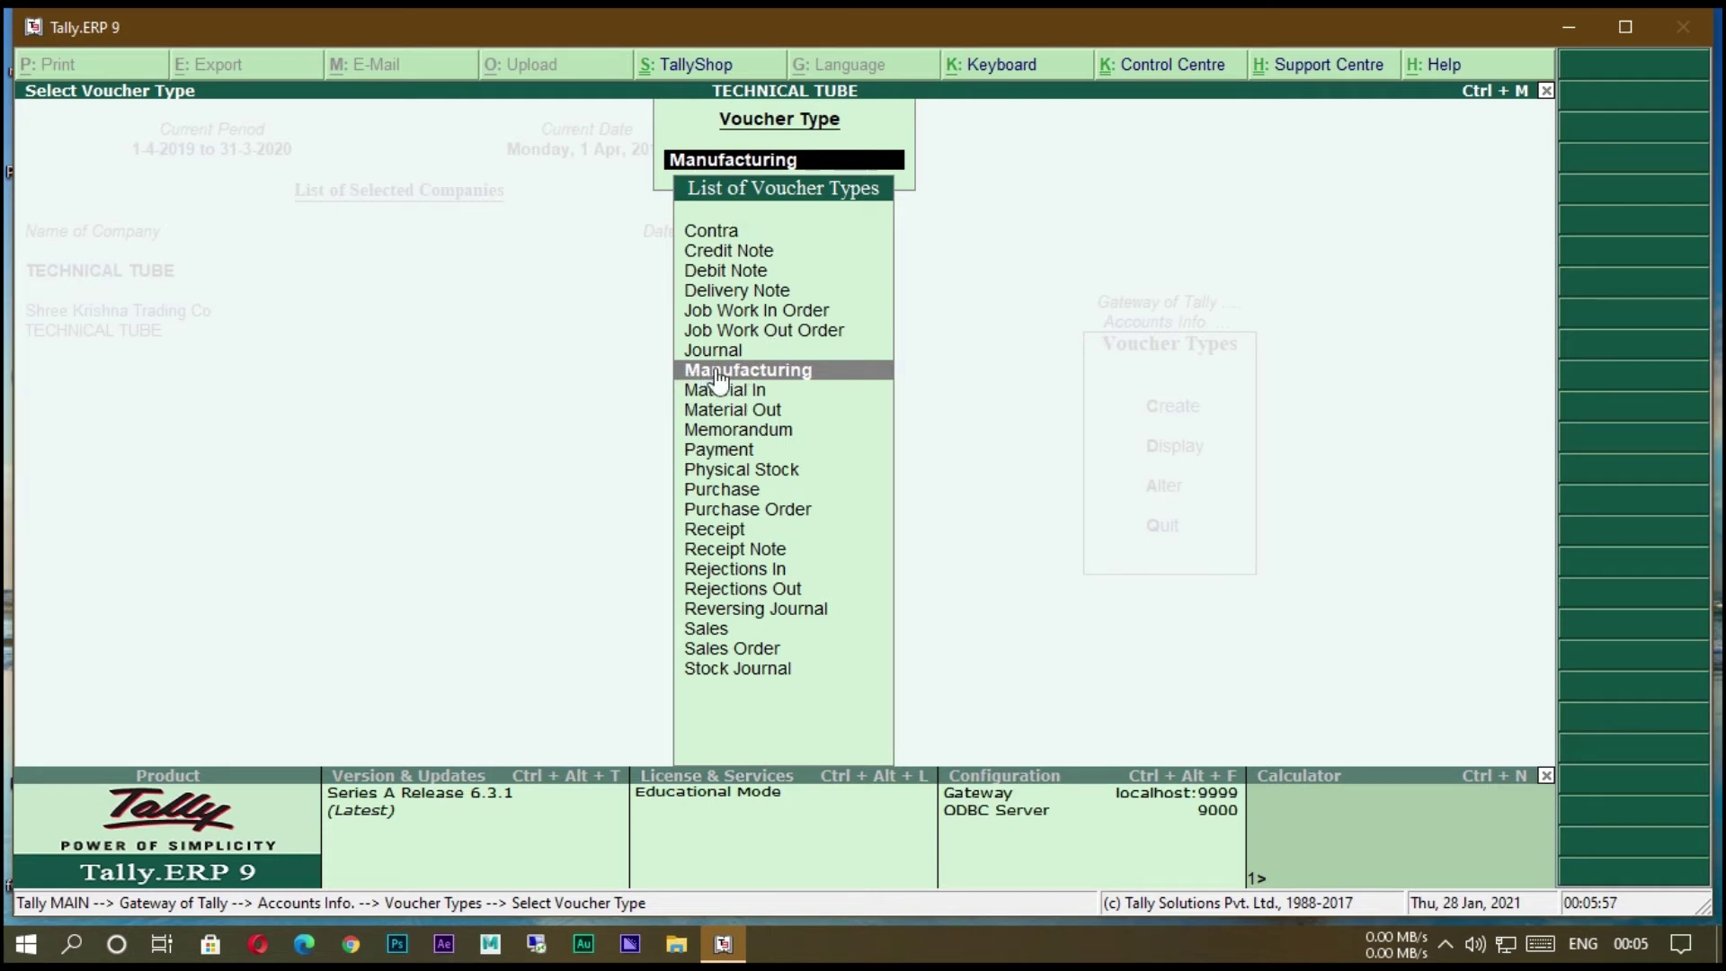
Compare the Stock Journal and Manufacturing entries in the voucher type list, and view Manufacturing's settings again without altering them.
{"action": "left_click", "coordinate": [784, 661]}
{"action": "left_click", "coordinate": [780, 669]}
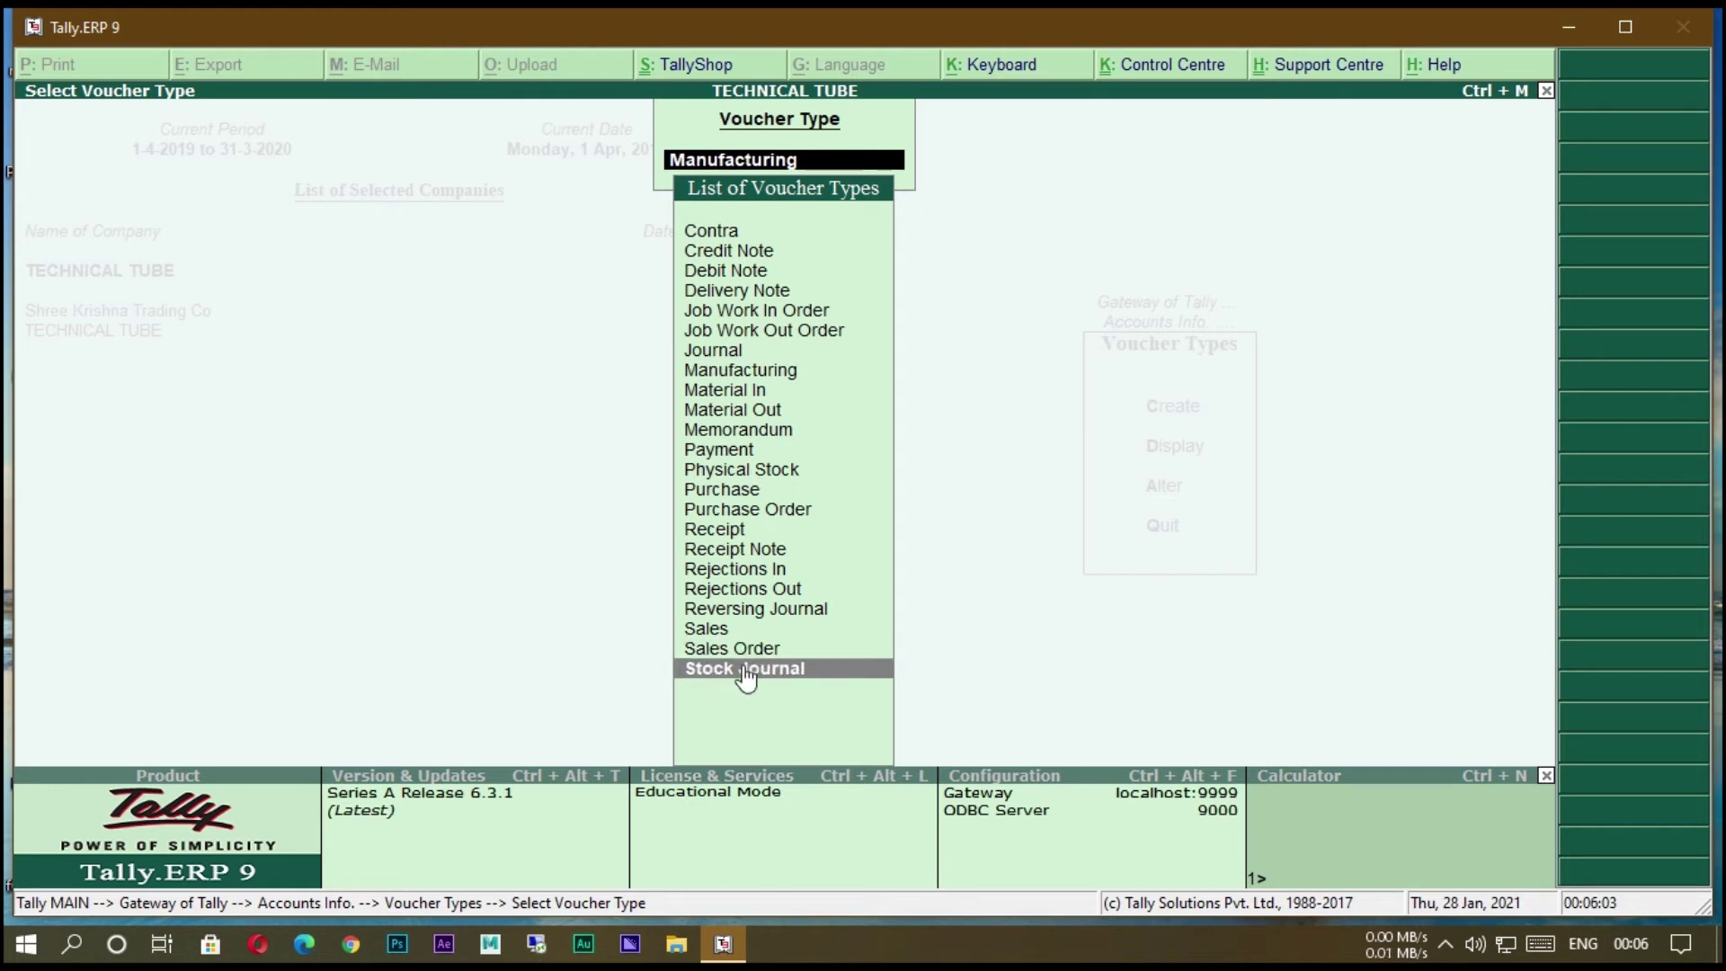
{"action": "left_click", "coordinate": [750, 372]}
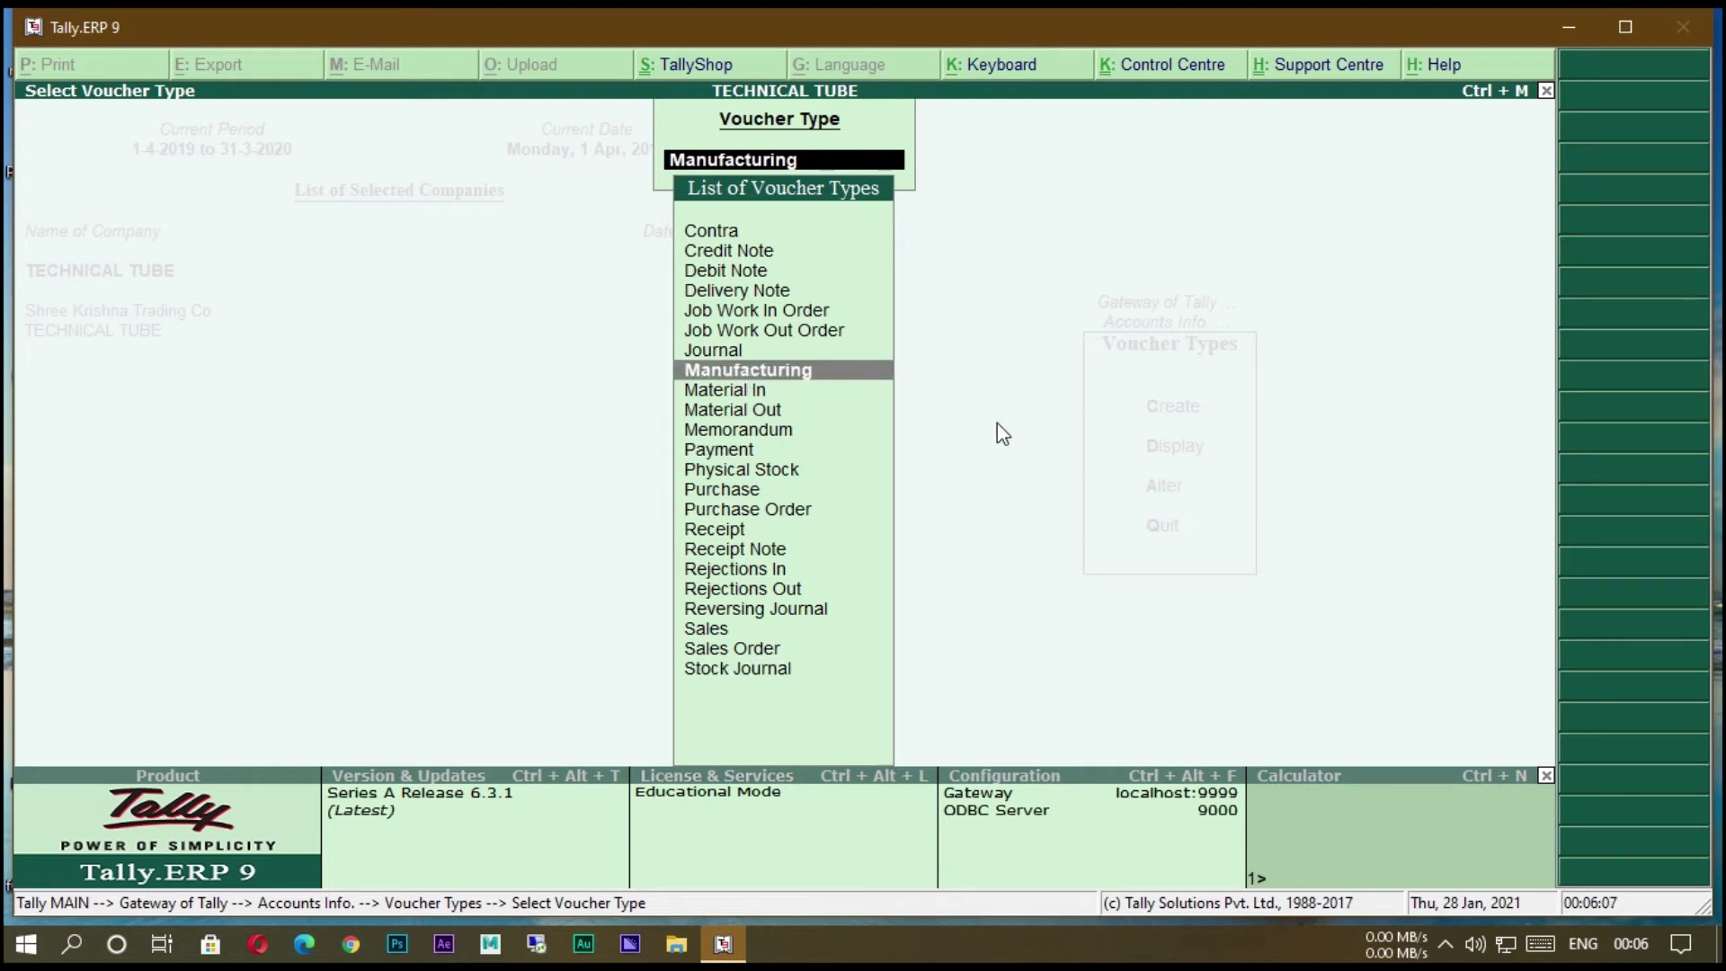
{"action": "key", "text": "Return"}
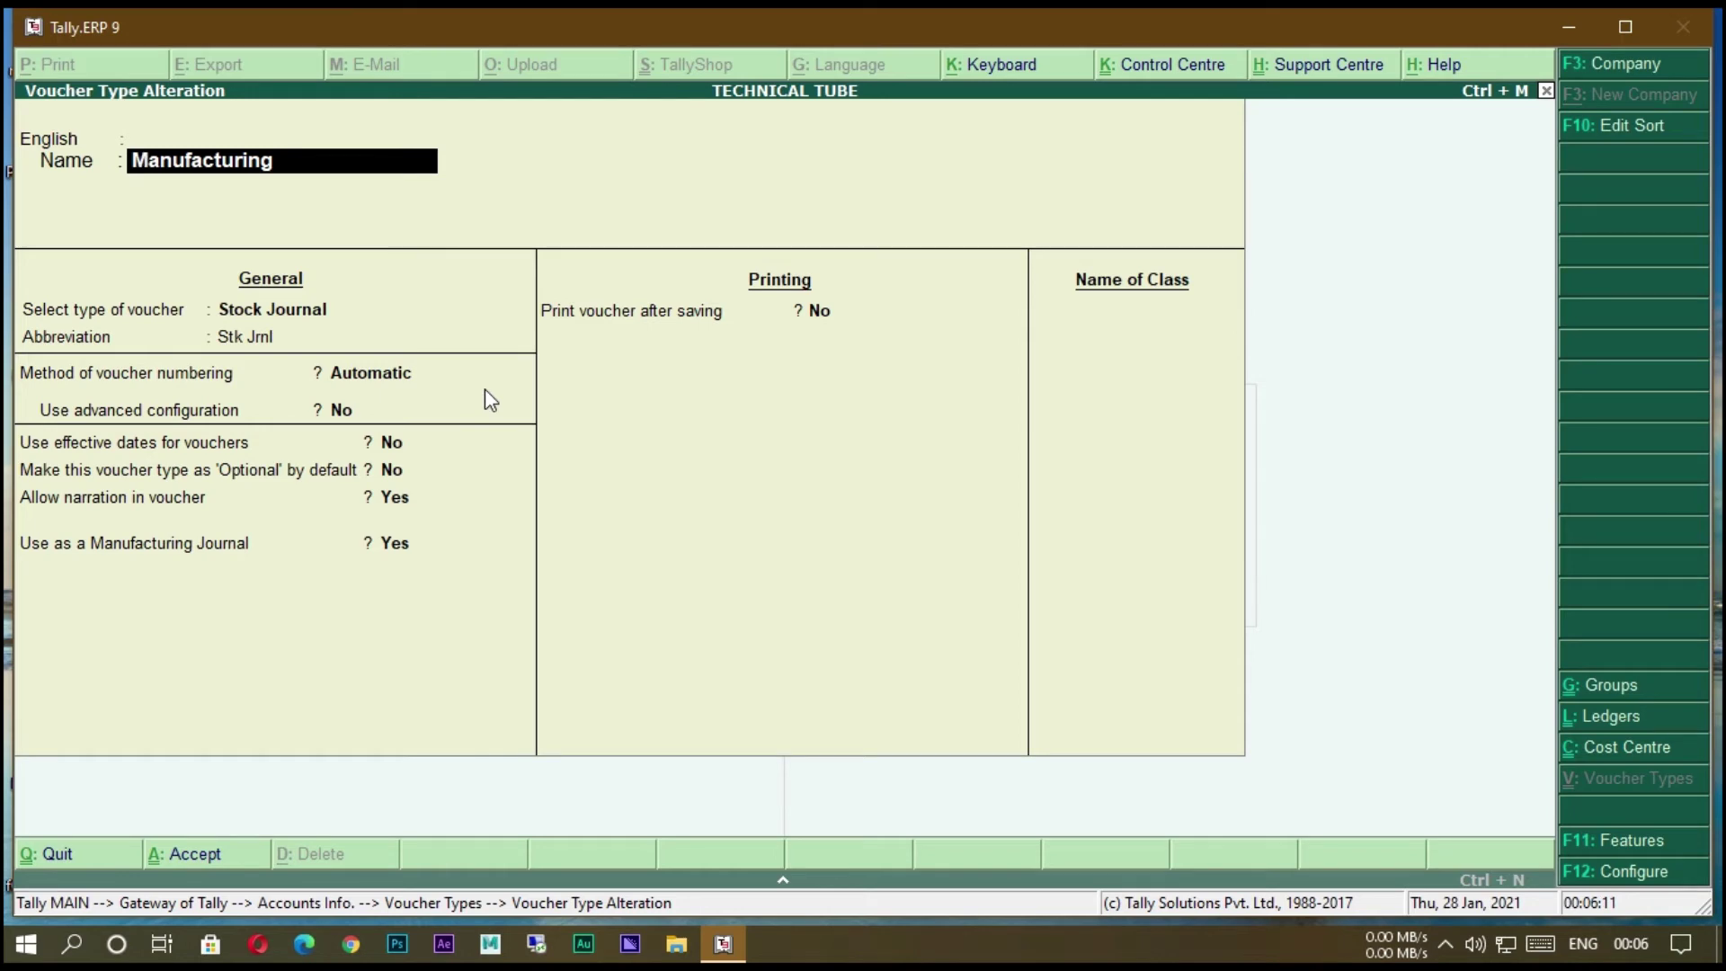
{"action": "key", "text": "Escape"}
{"action": "key", "text": "Return"}
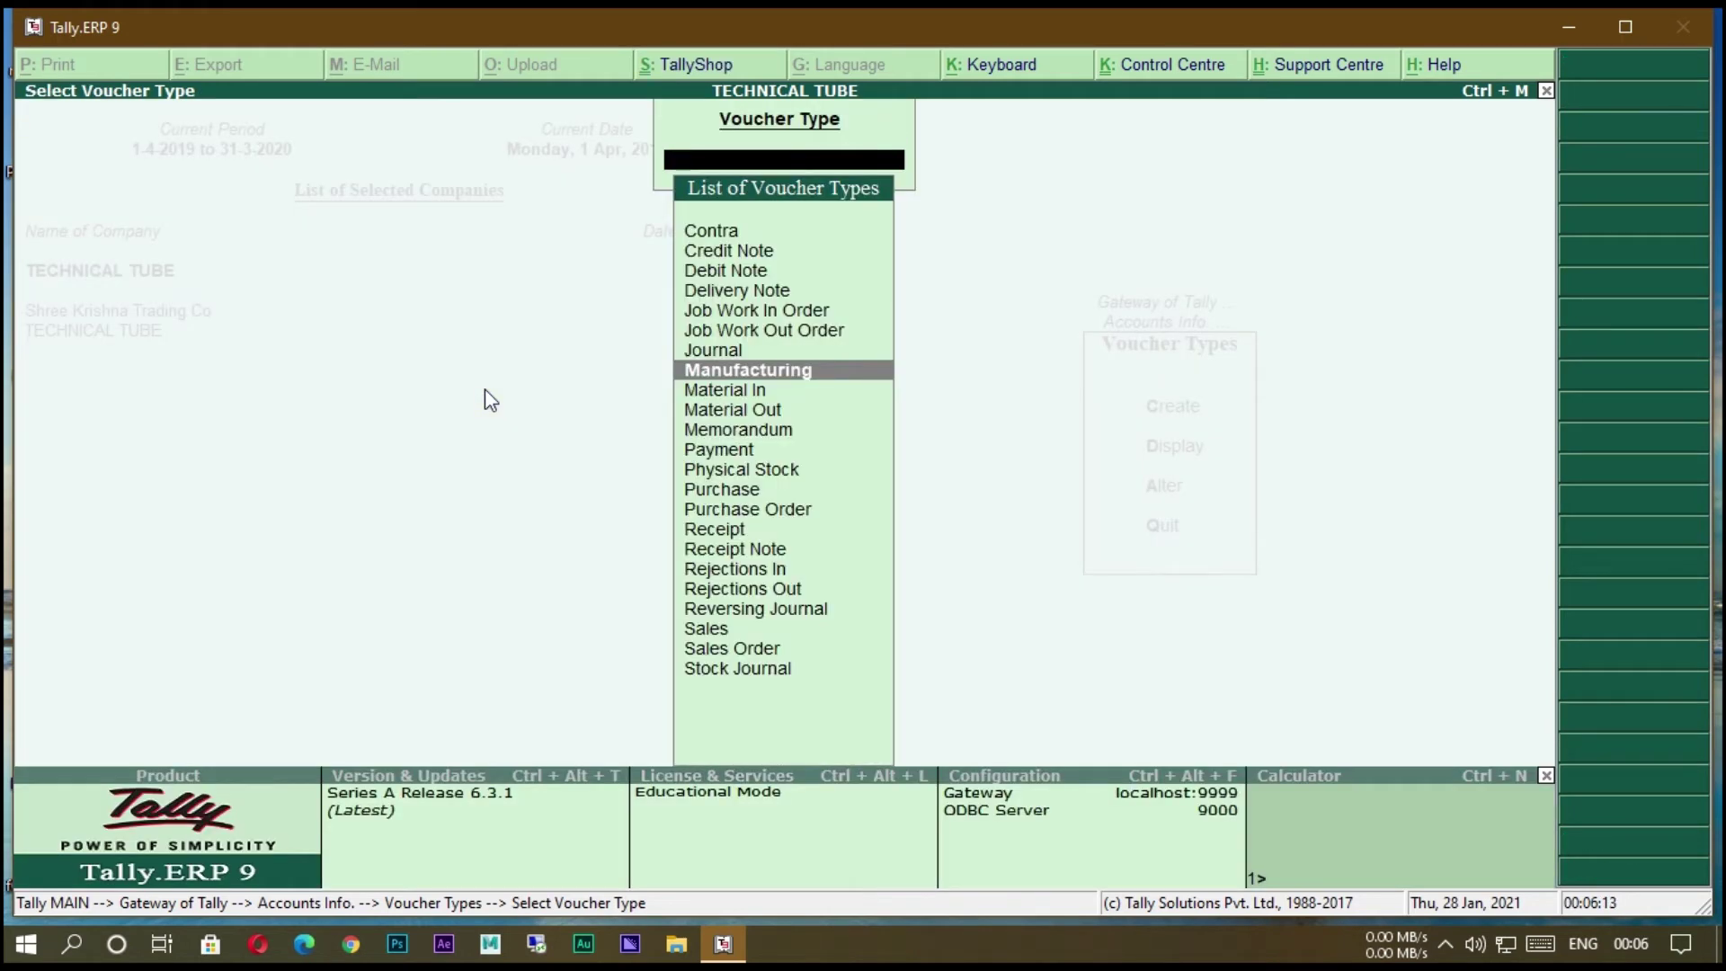
Leave the voucher type list, return to the Gateway of Tally and open inventory voucher entry.
{"action": "key", "text": "Escape"}
{"action": "key", "text": "Escape"}
{"action": "key", "text": "Escape"}
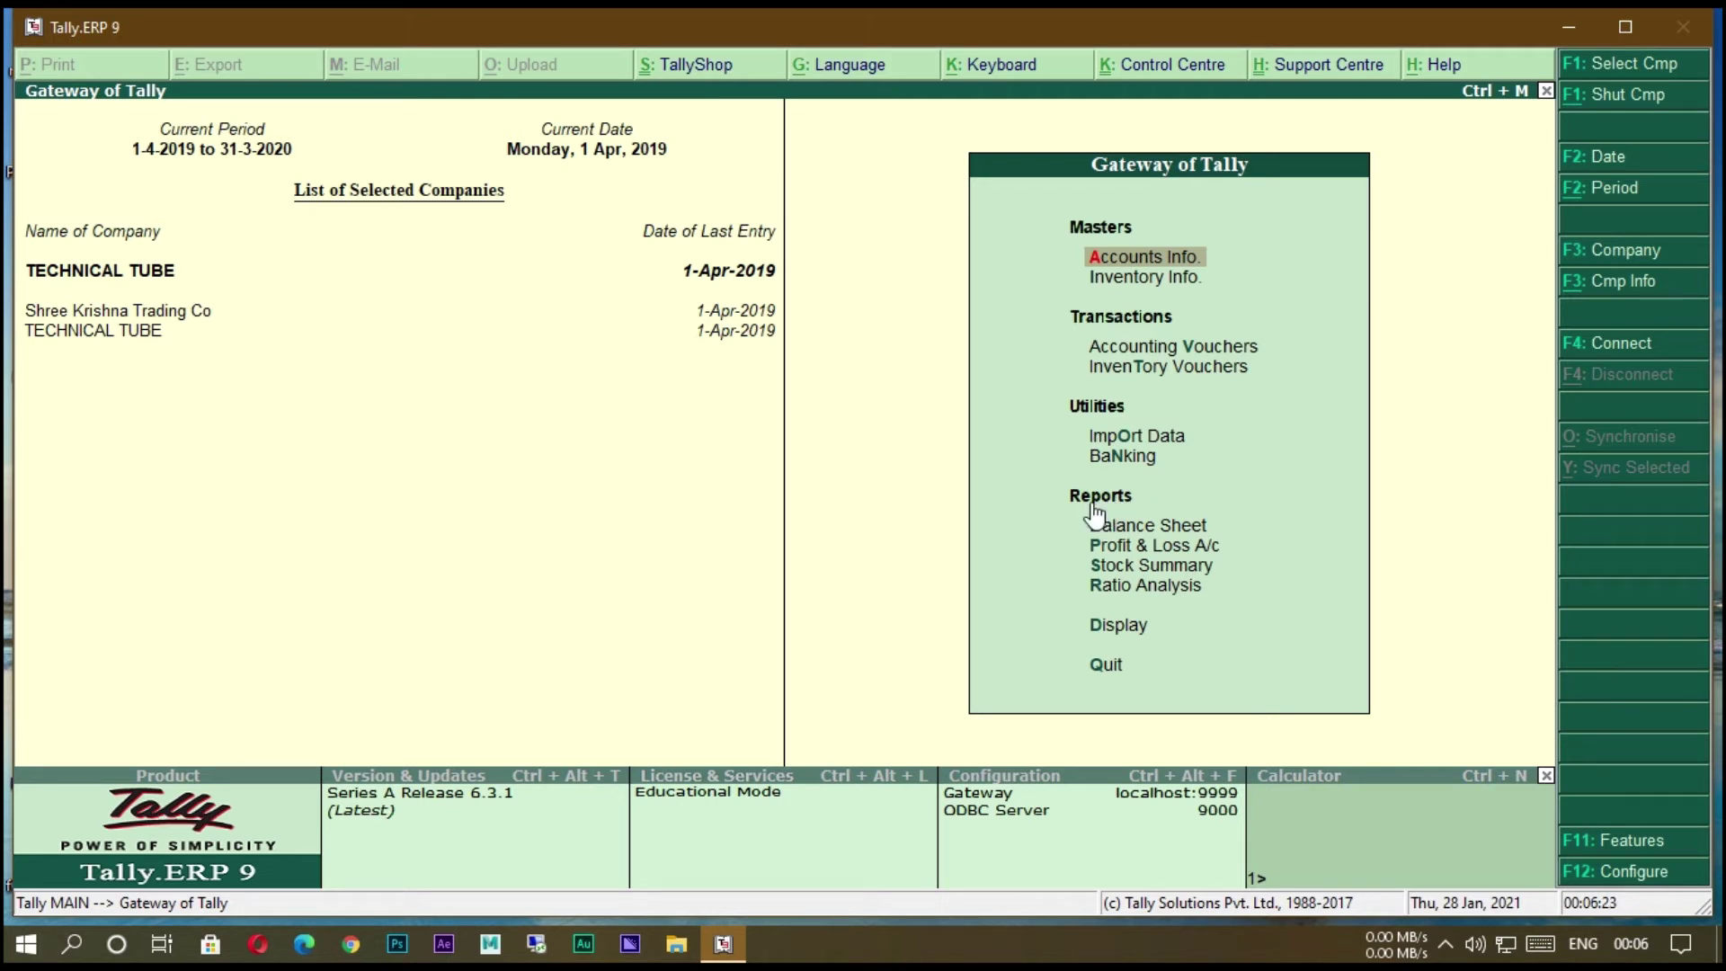
{"action": "key", "text": "Down"}
{"action": "key", "text": "Return"}
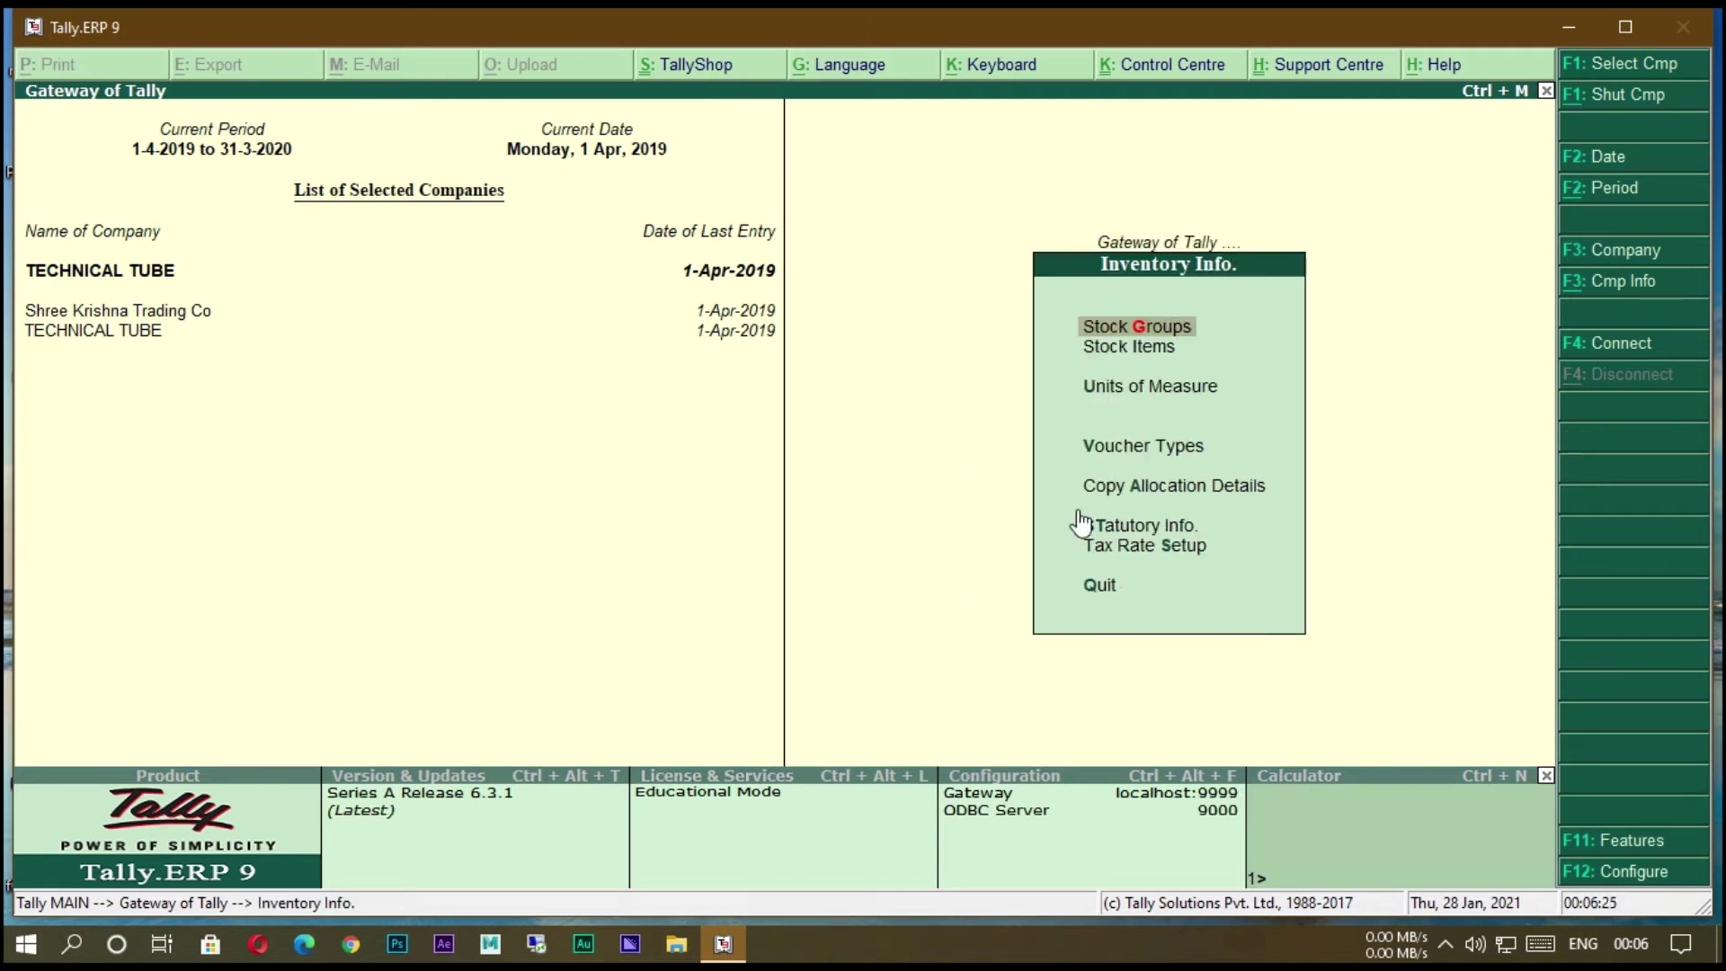
{"action": "key", "text": "Escape"}
{"action": "key", "text": "Down"}
{"action": "key", "text": "Down"}
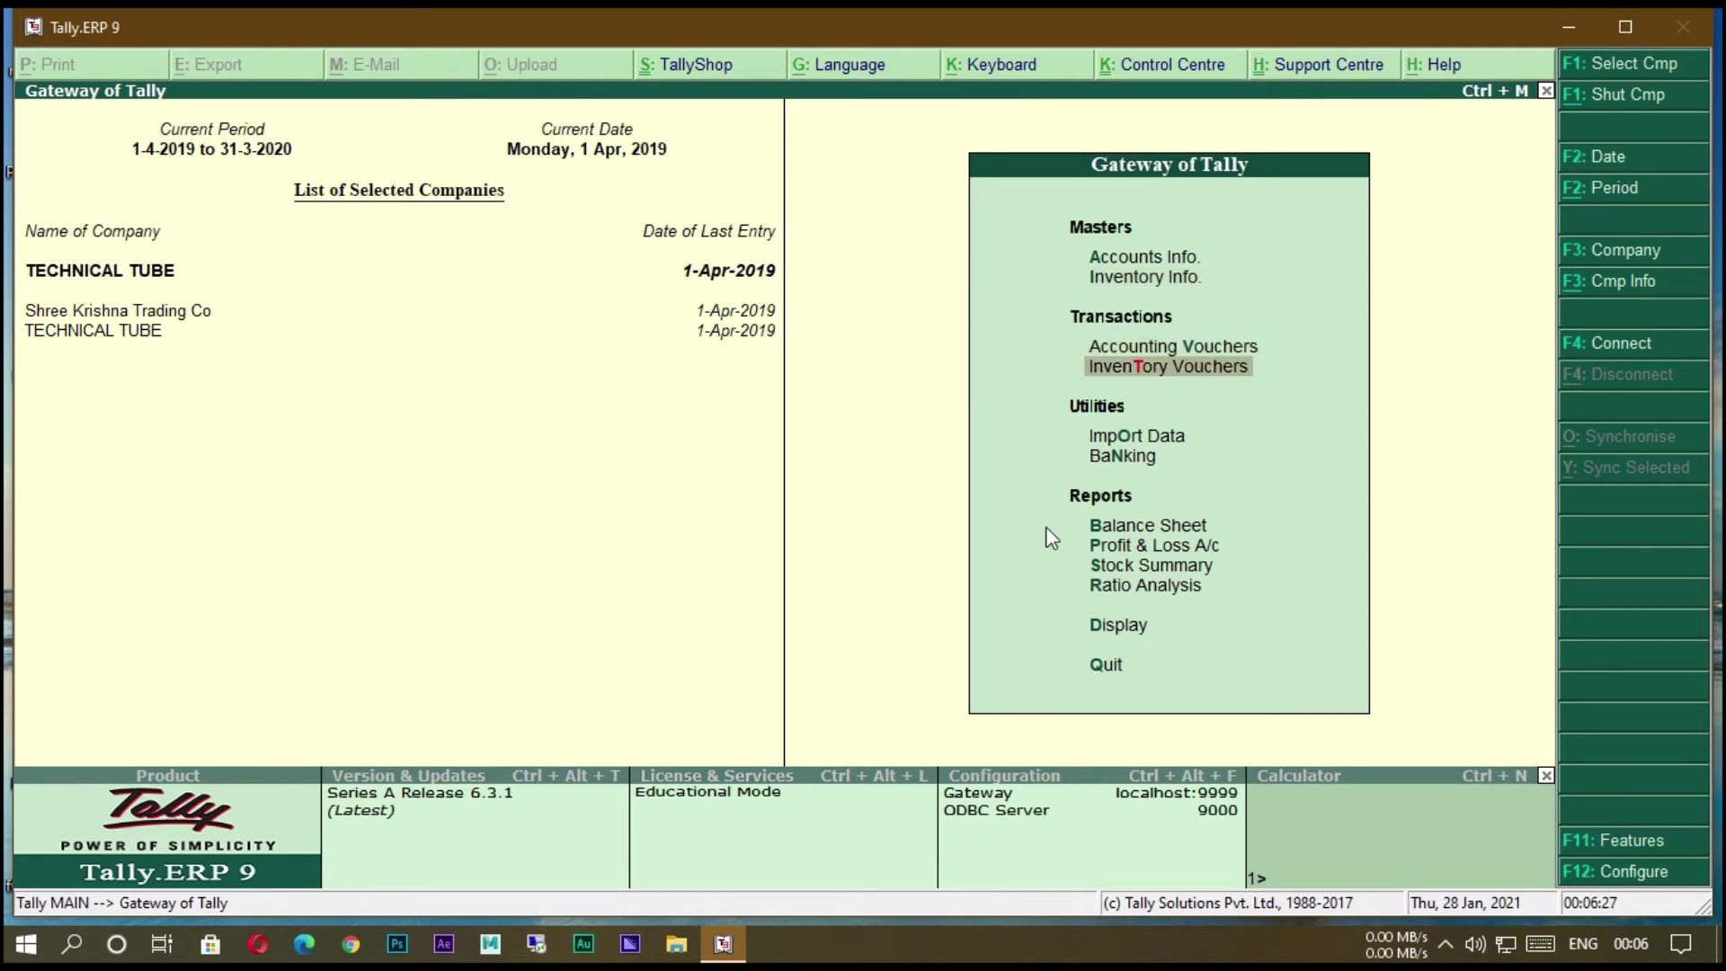
{"action": "key", "text": "Return"}
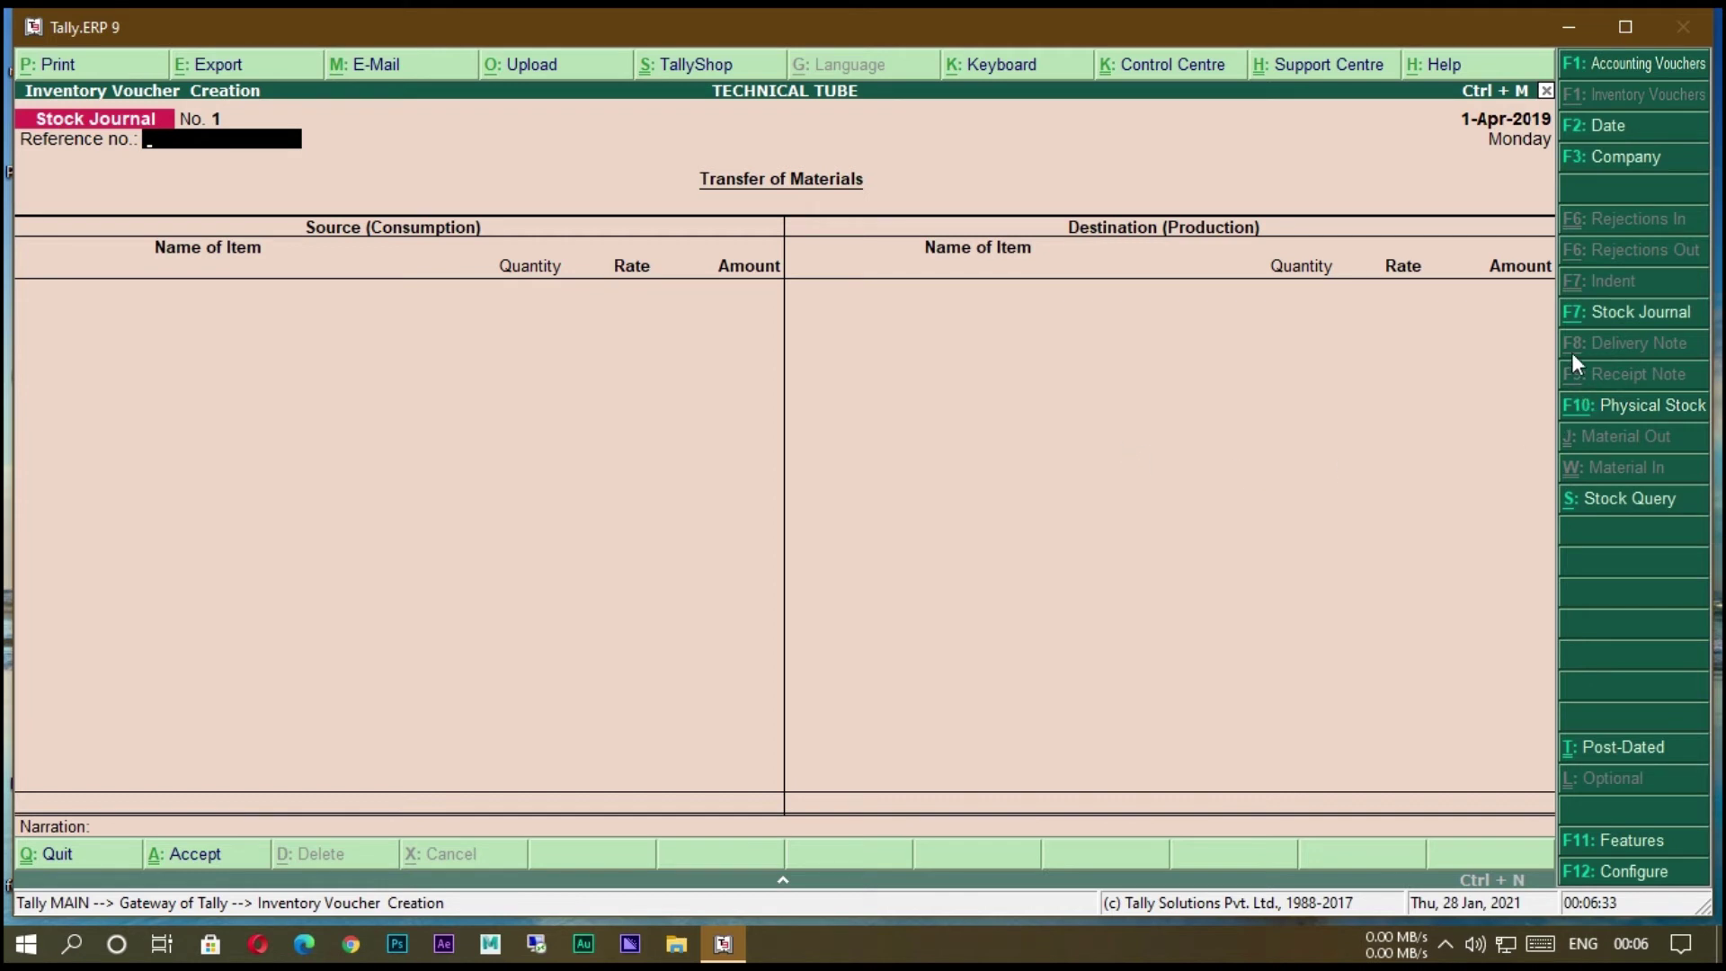
Switch the new inventory voucher from Stock Journal to the Manufacturing voucher type.
{"action": "left_click", "coordinate": [1618, 316]}
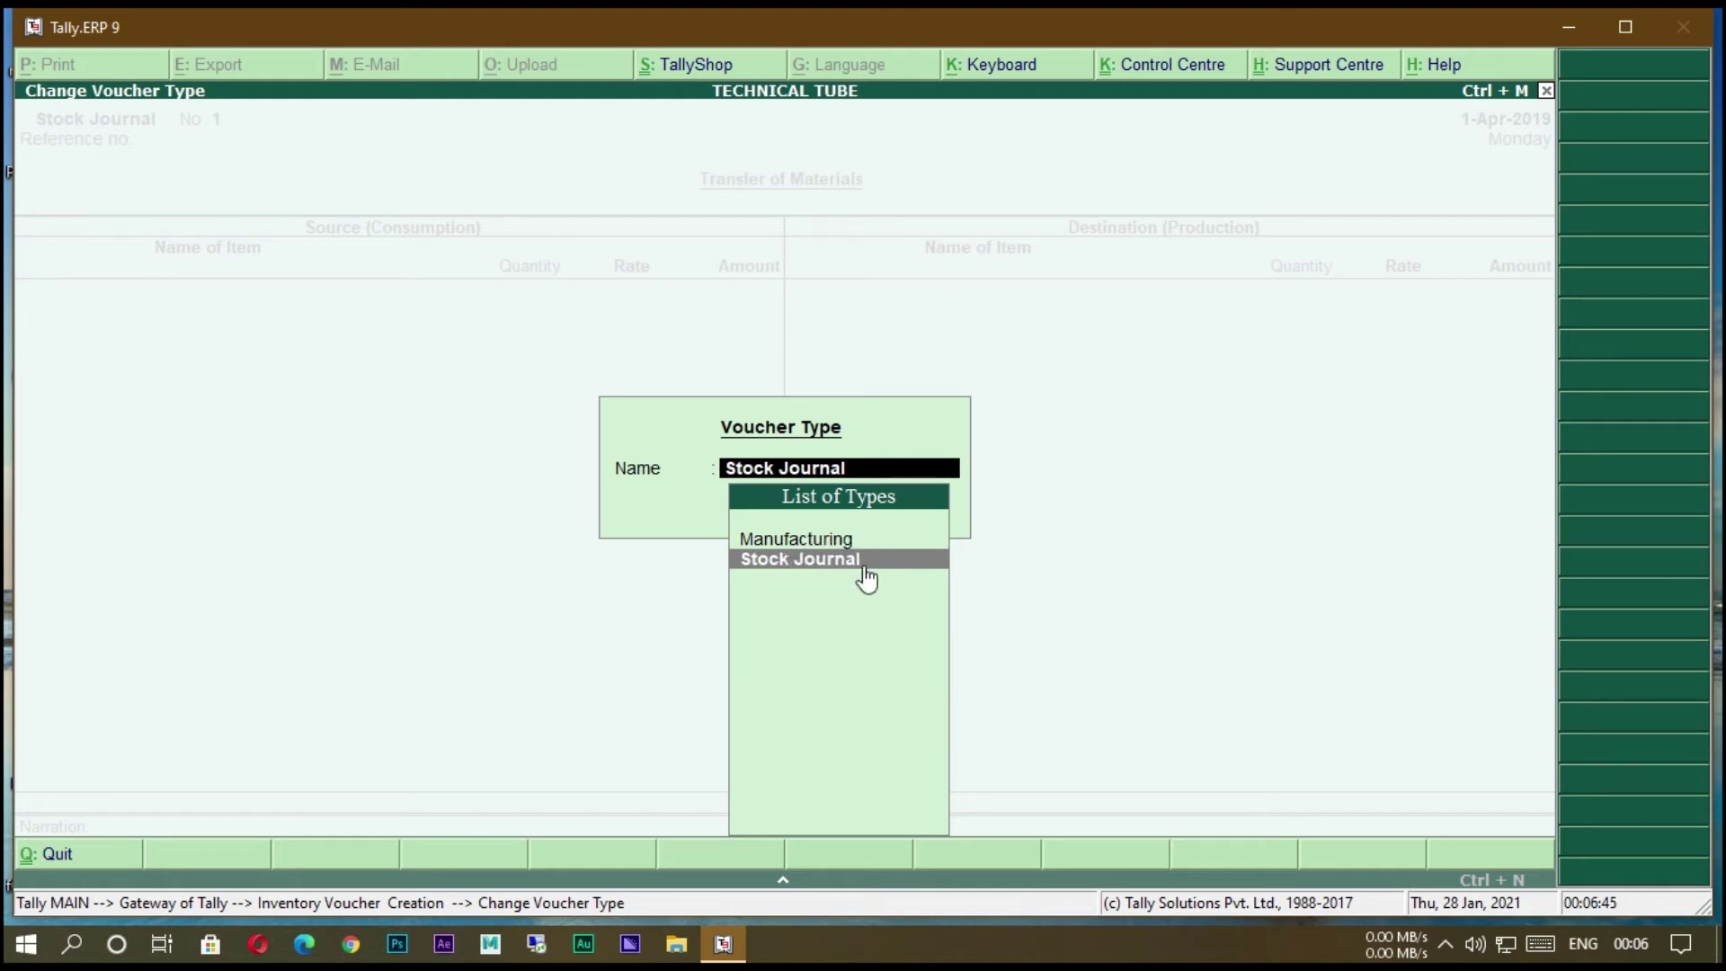
{"action": "key", "text": "Up"}
{"action": "key", "text": "Return"}
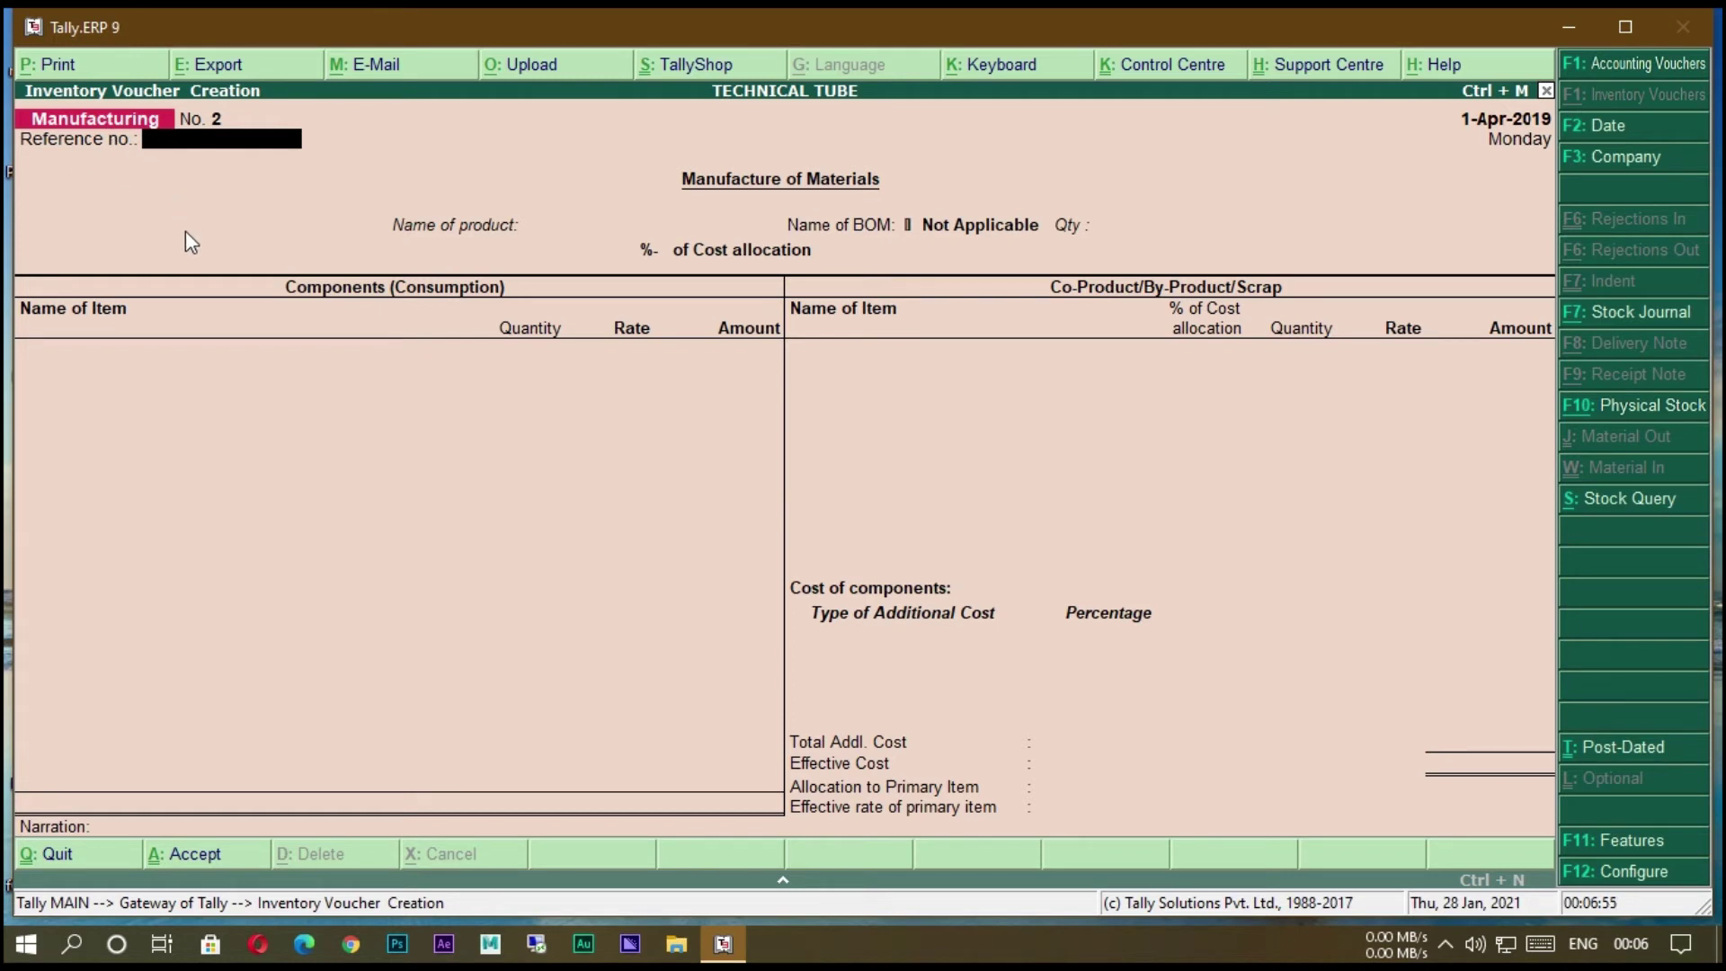
Enter reference number 12, choose Ball Point Pen with its Ball Point Pen BOM, leave the description blank, and set the quantity to 5 pieces.
{"action": "type", "text": "12"}
{"action": "key", "text": "Return"}
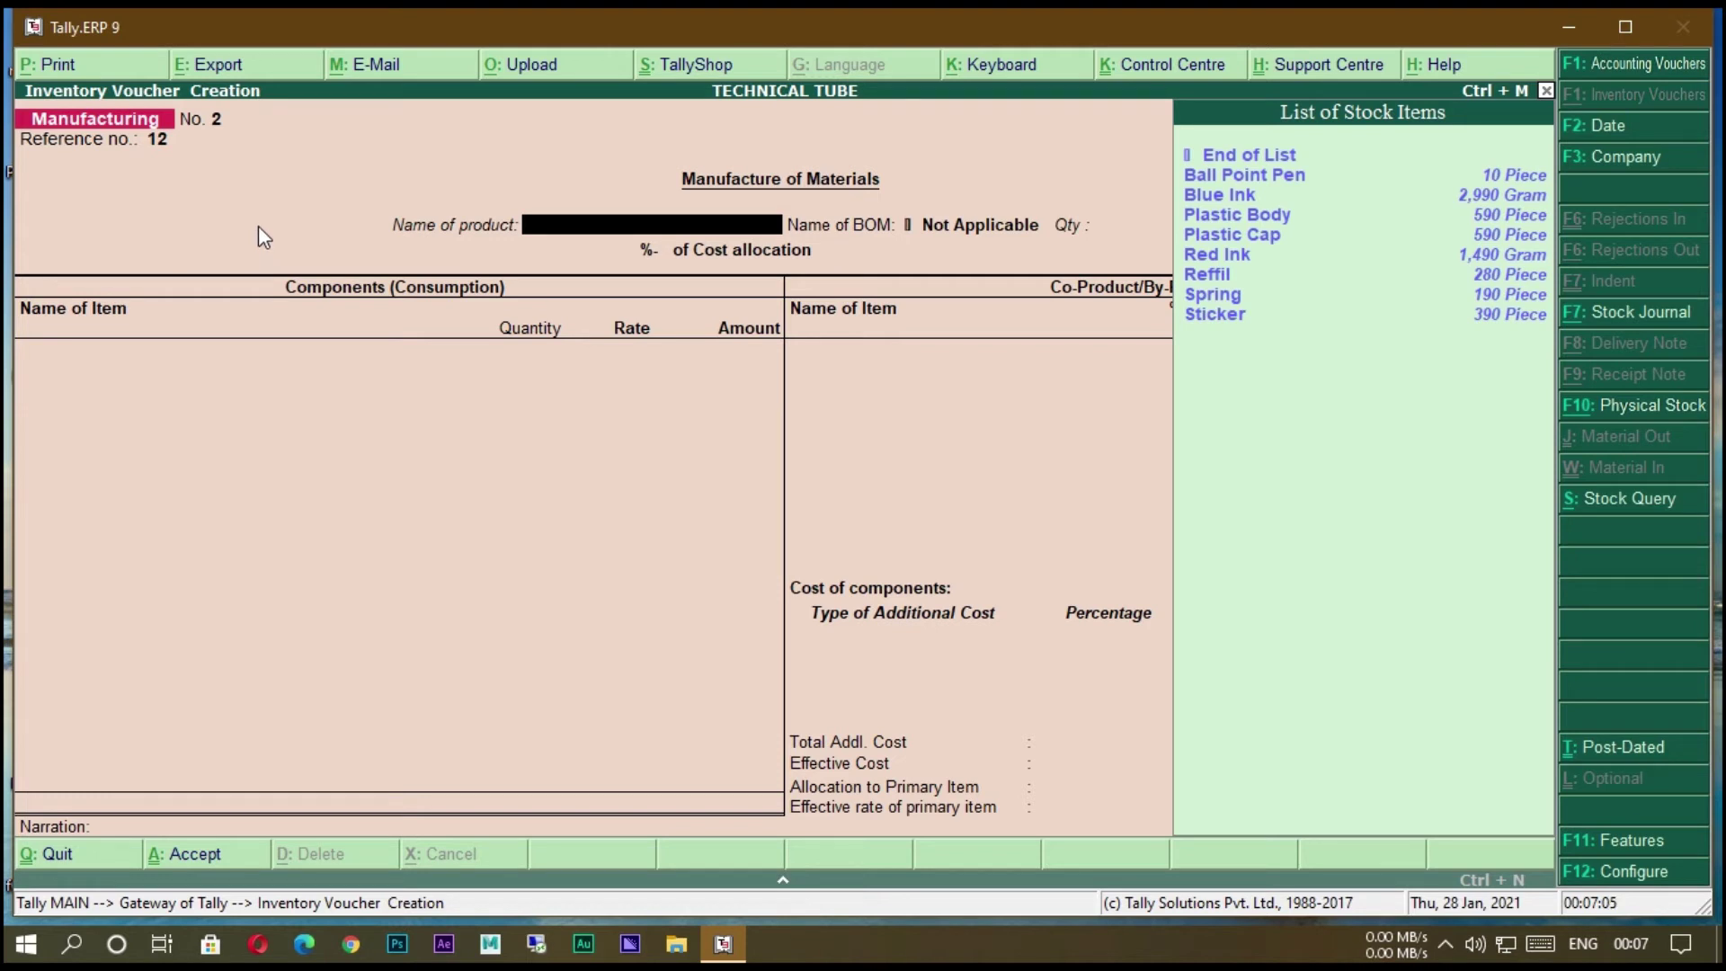
{"action": "key", "text": "Down"}
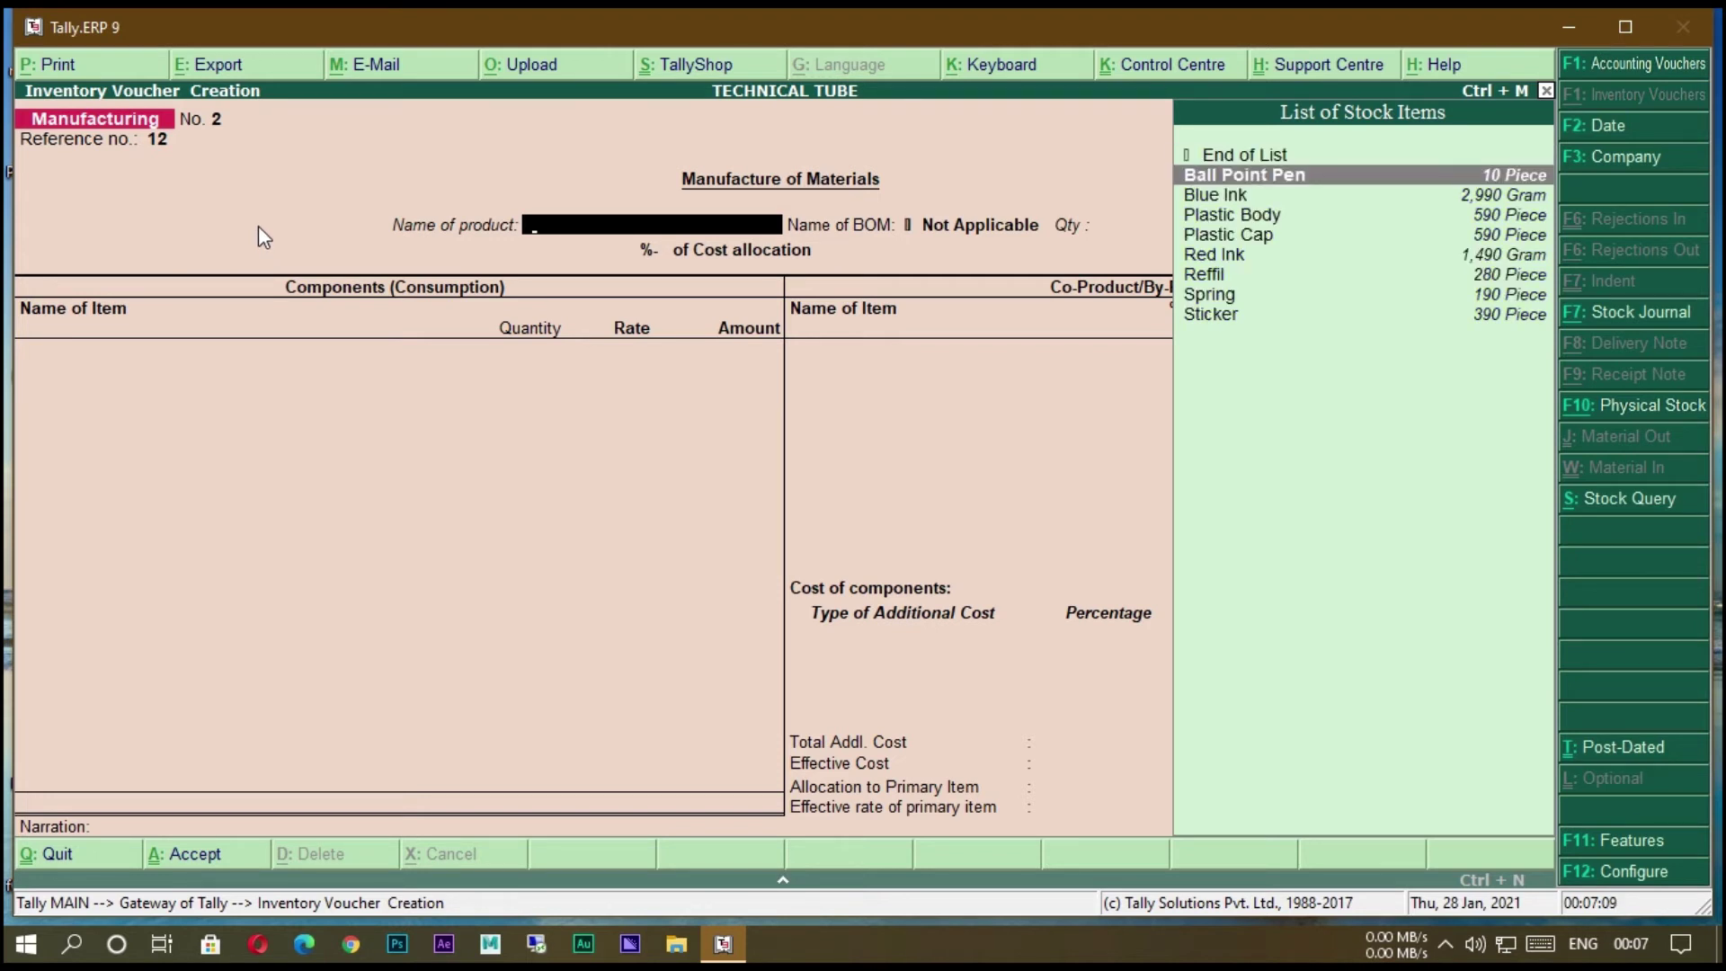
{"action": "key", "text": "Return"}
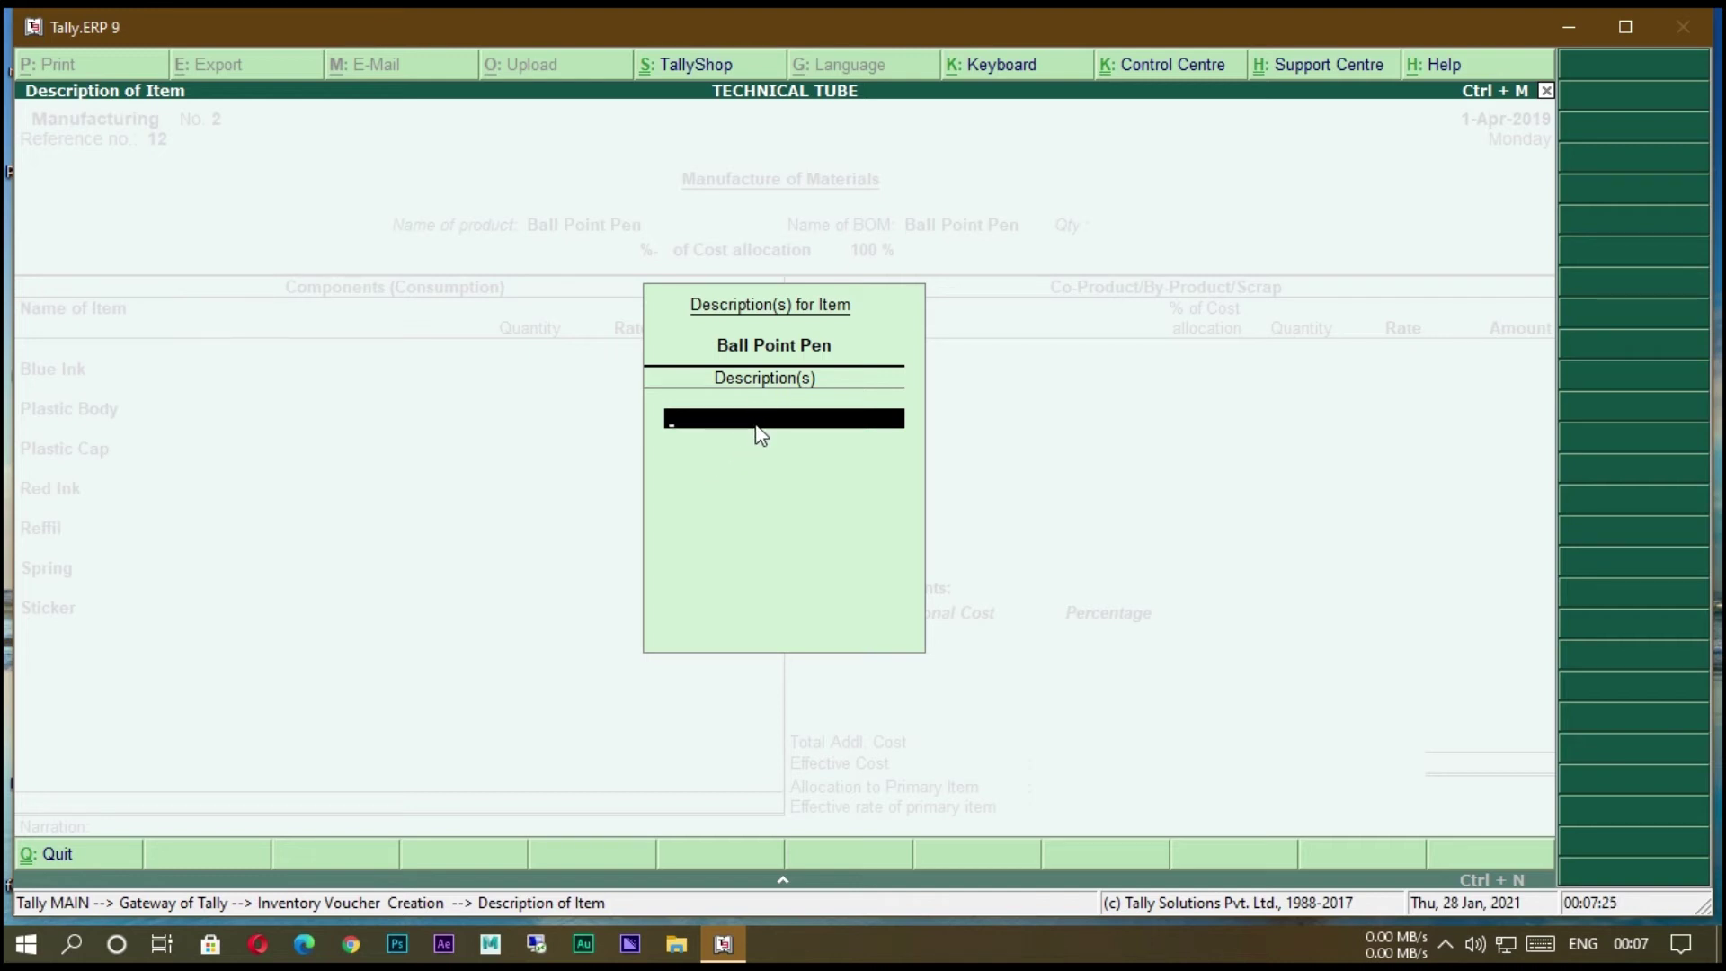
{"action": "key", "text": "Return"}
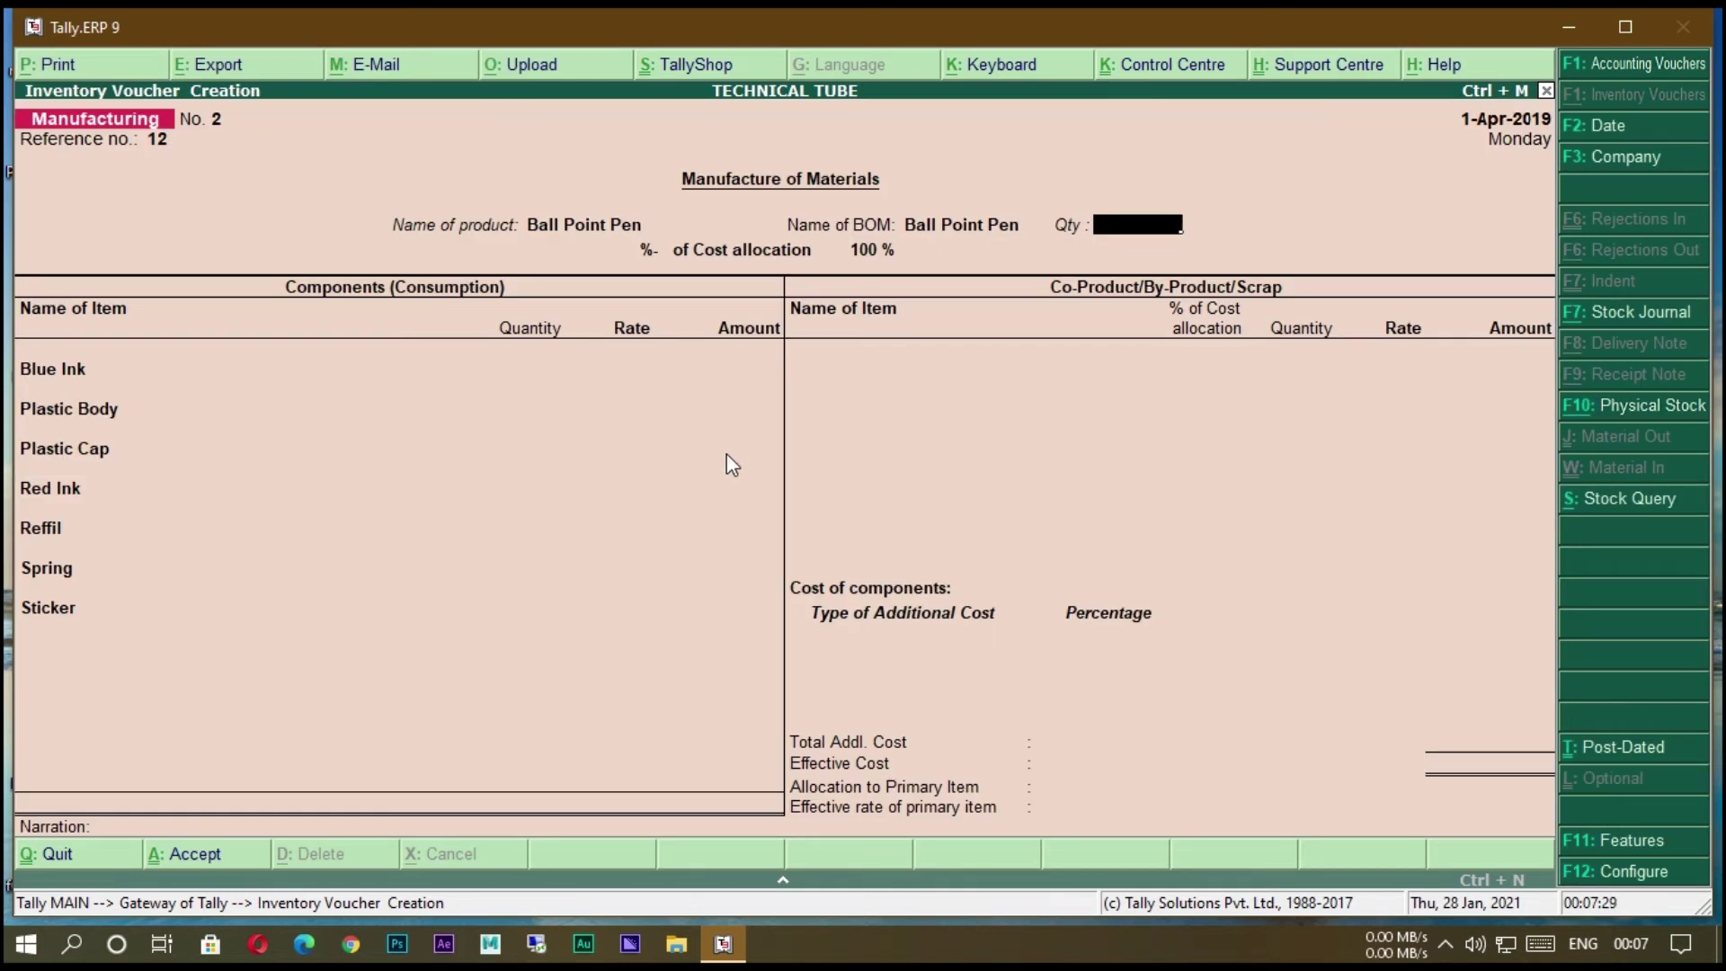
{"action": "type", "text": "5"}
{"action": "key", "text": "Return"}
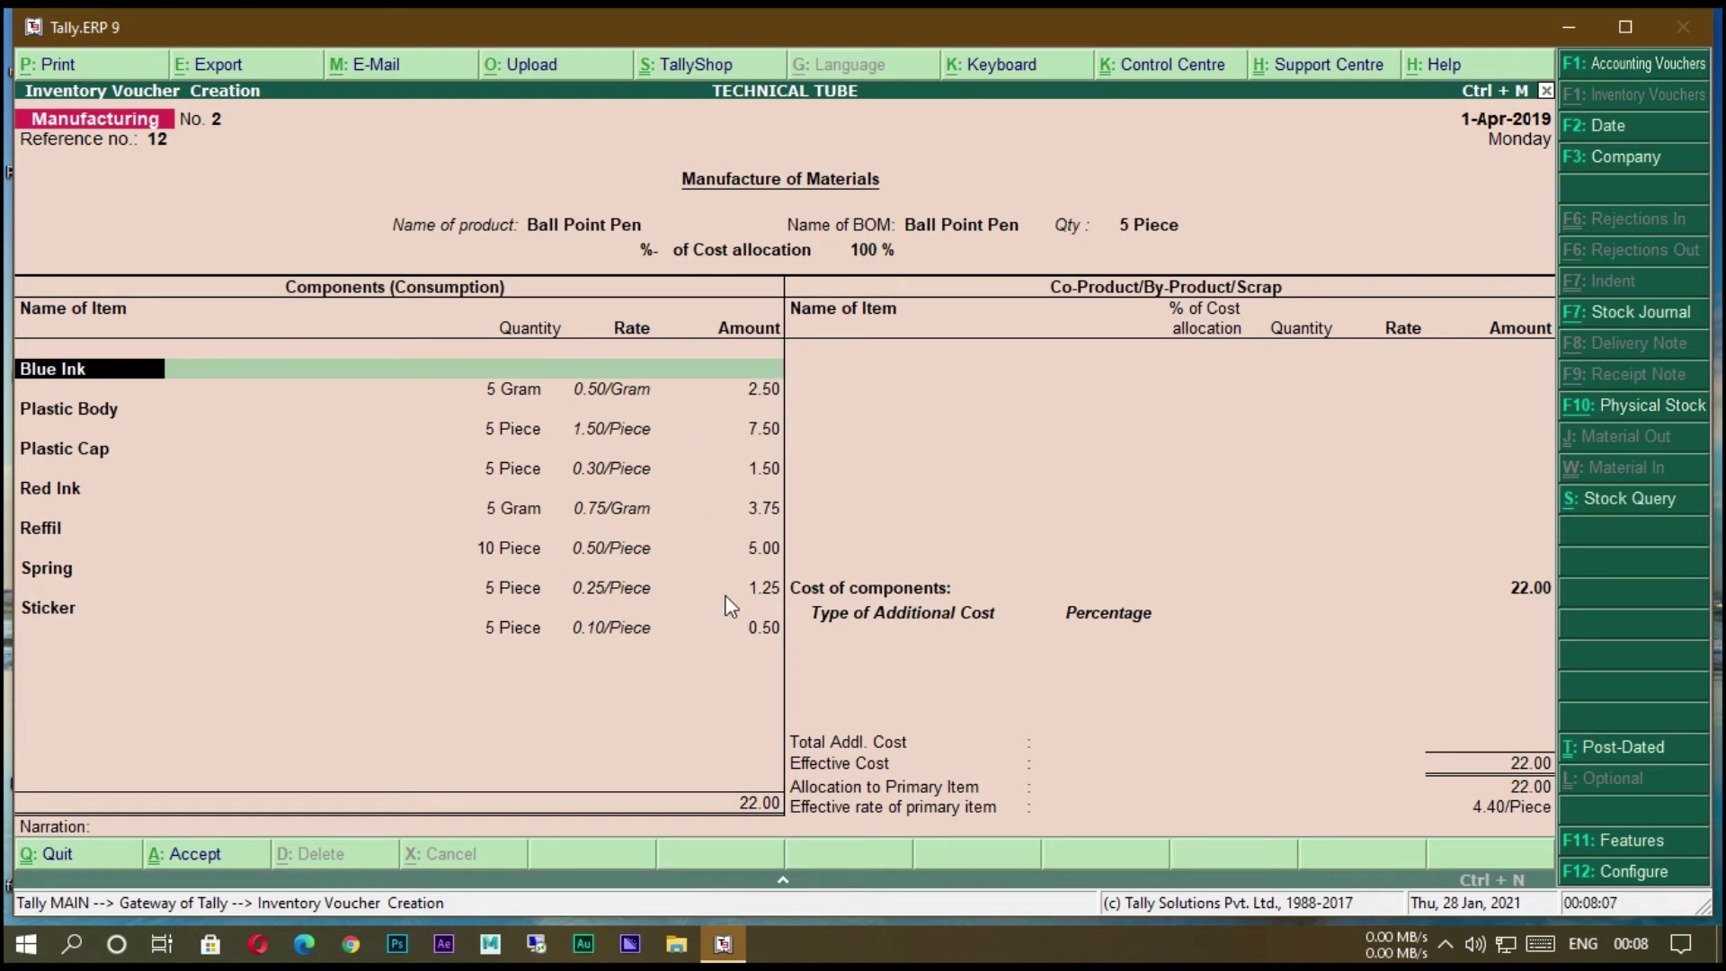
Accept the BOM quantities, rates and amounts for all components from Blue Ink to Sticker, leaving descriptions and the co-product list empty.
{"action": "key", "text": "Return"}
{"action": "key", "text": "Return"}
{"action": "key", "text": "Return"}
{"action": "key", "text": "Return"}
{"action": "key", "text": "Return"}
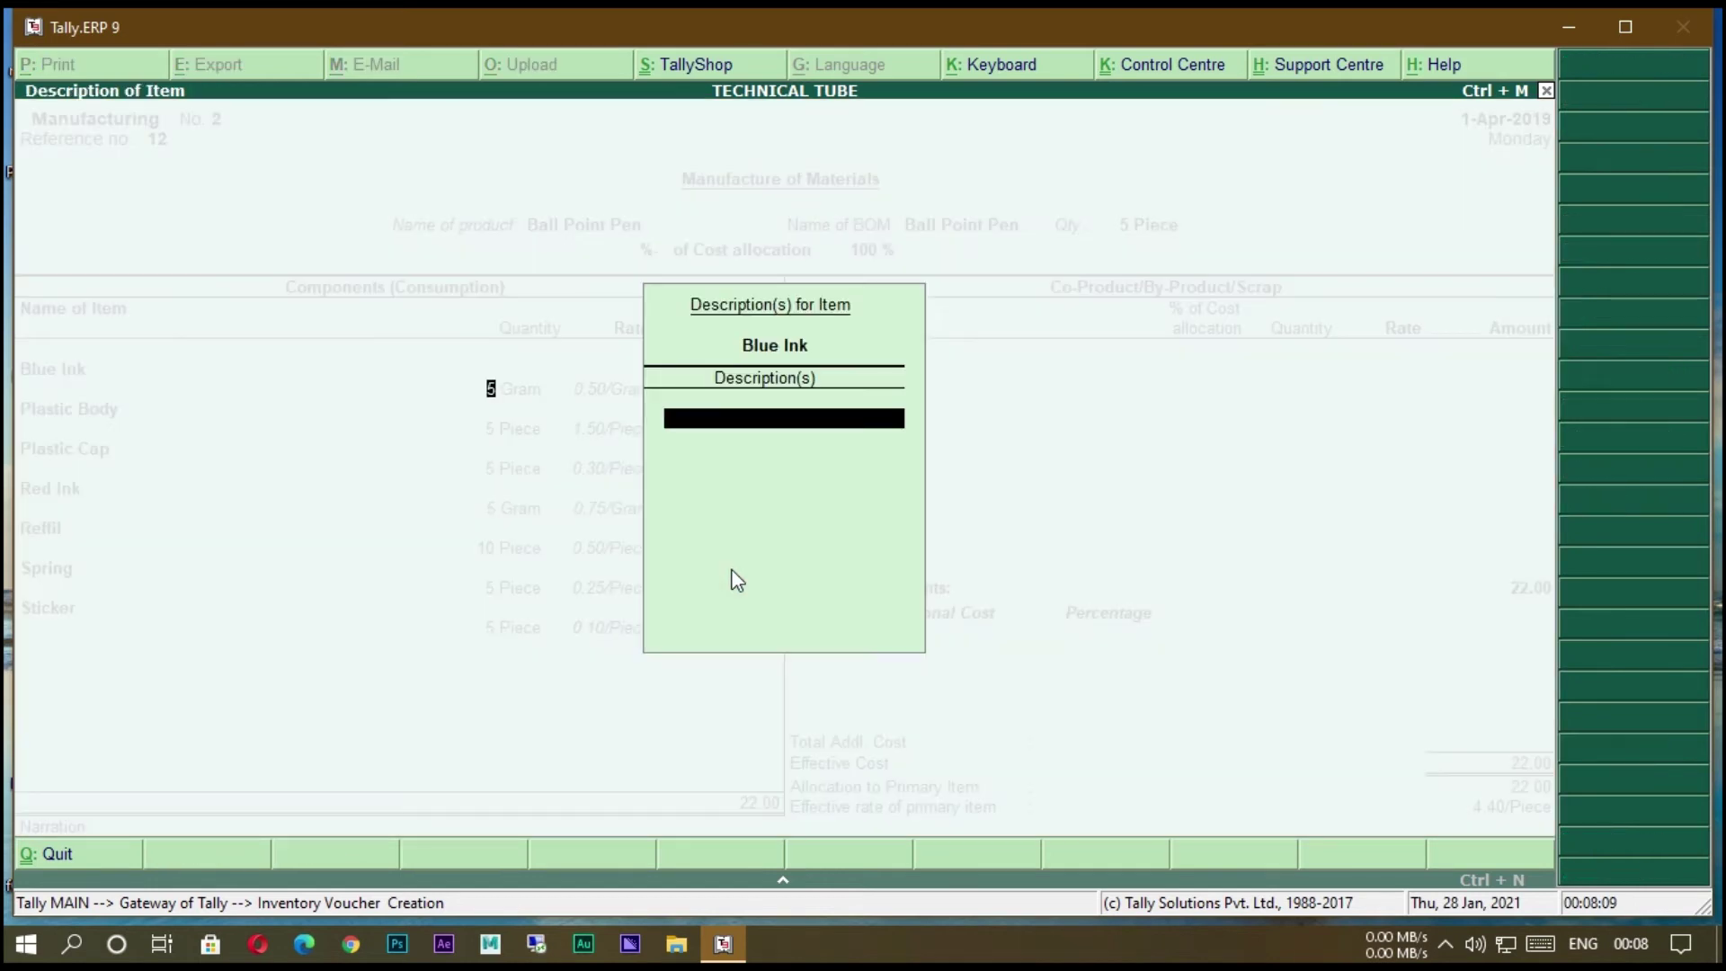
{"action": "key", "text": "Return"}
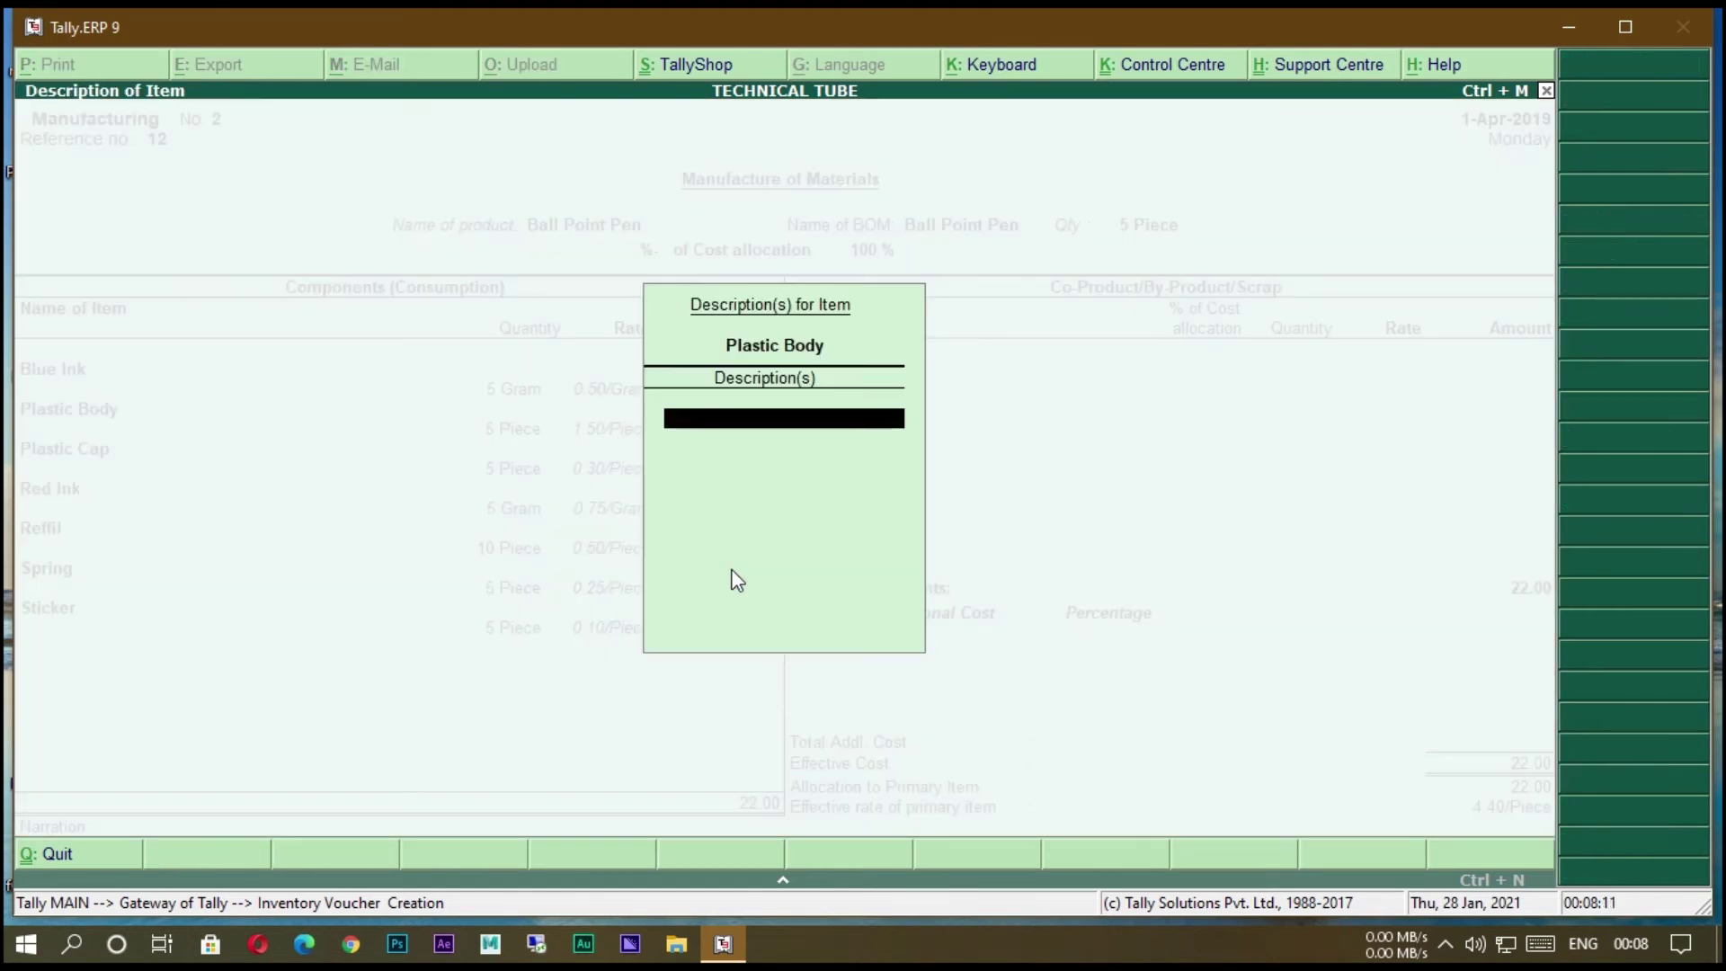
{"action": "key", "text": "Return"}
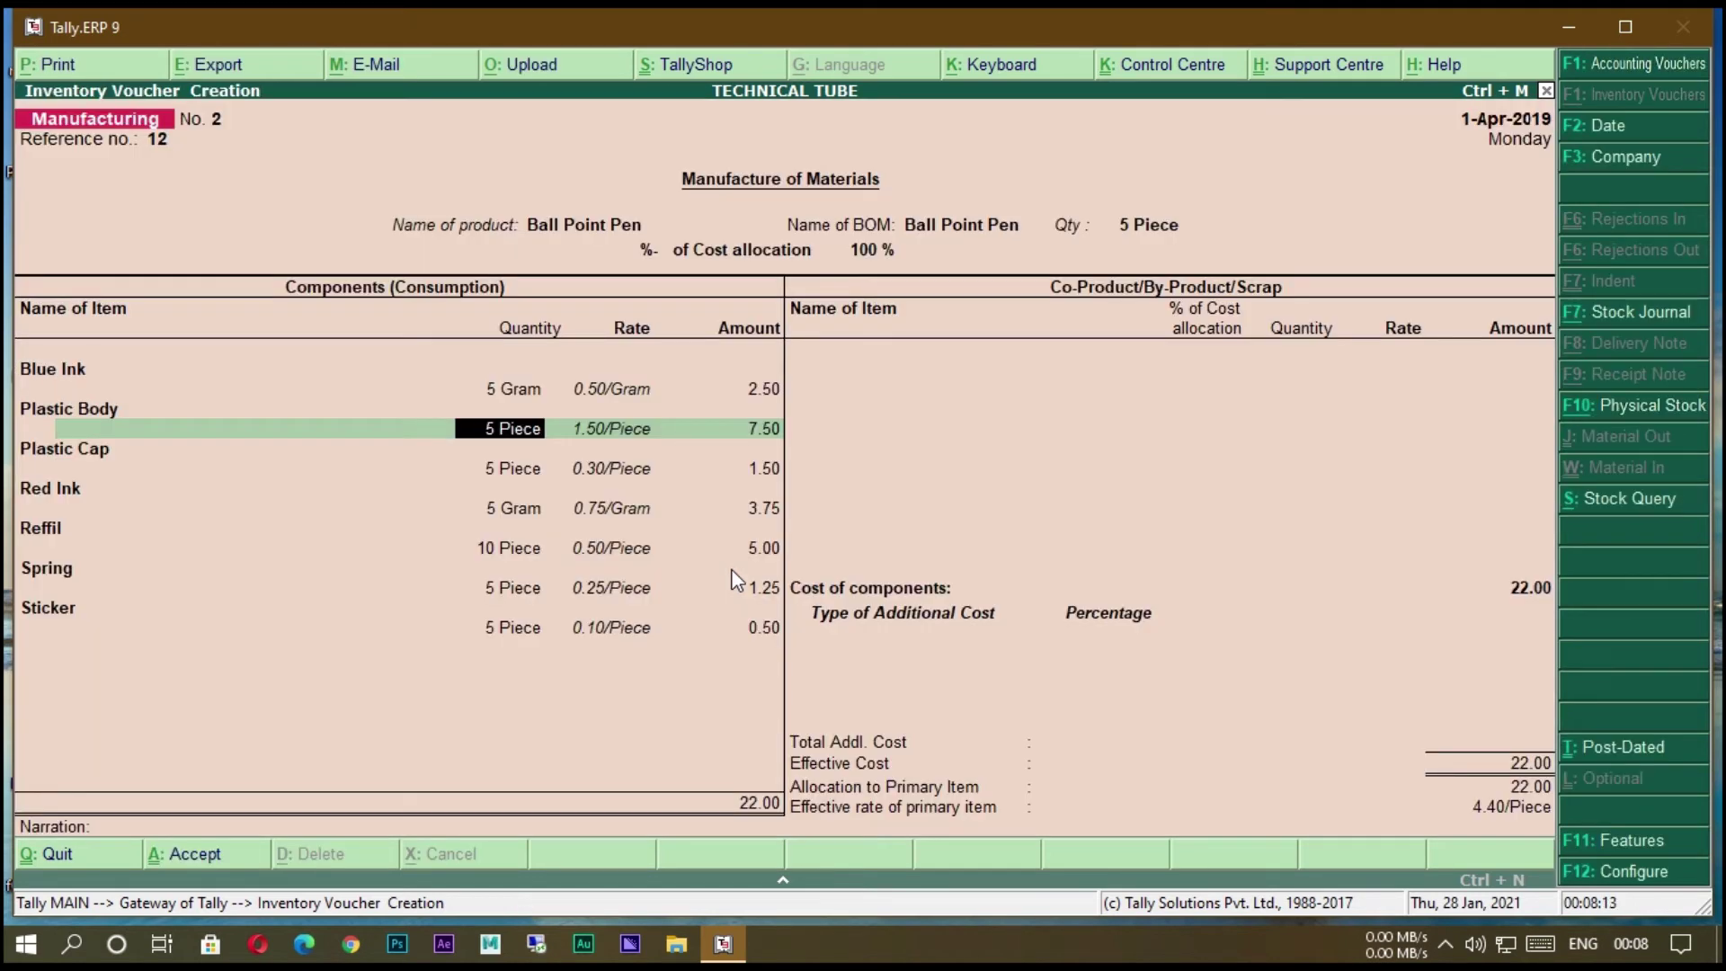
{"action": "key", "text": "Return"}
{"action": "key", "text": "Return"}
{"action": "key", "text": "Return"}
{"action": "key", "text": "Return"}
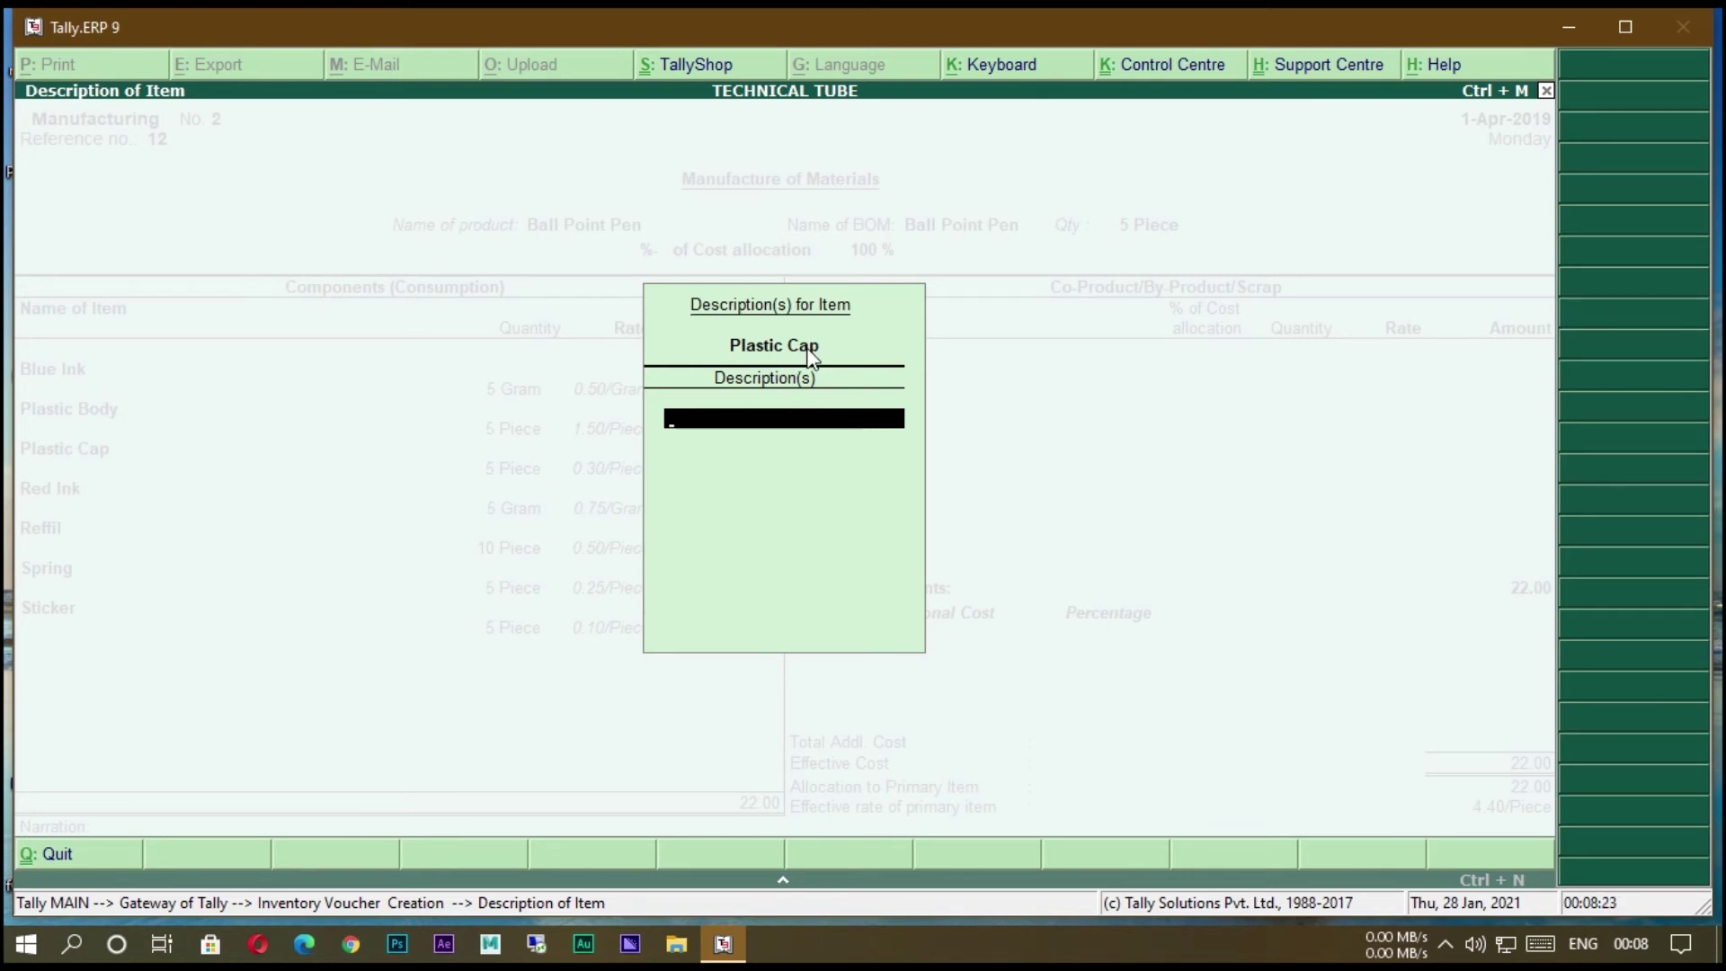
{"action": "key", "text": "Return"}
{"action": "key", "text": "Return"}
{"action": "key", "text": "Return"}
{"action": "key", "text": "Return"}
{"action": "key", "text": "Return"}
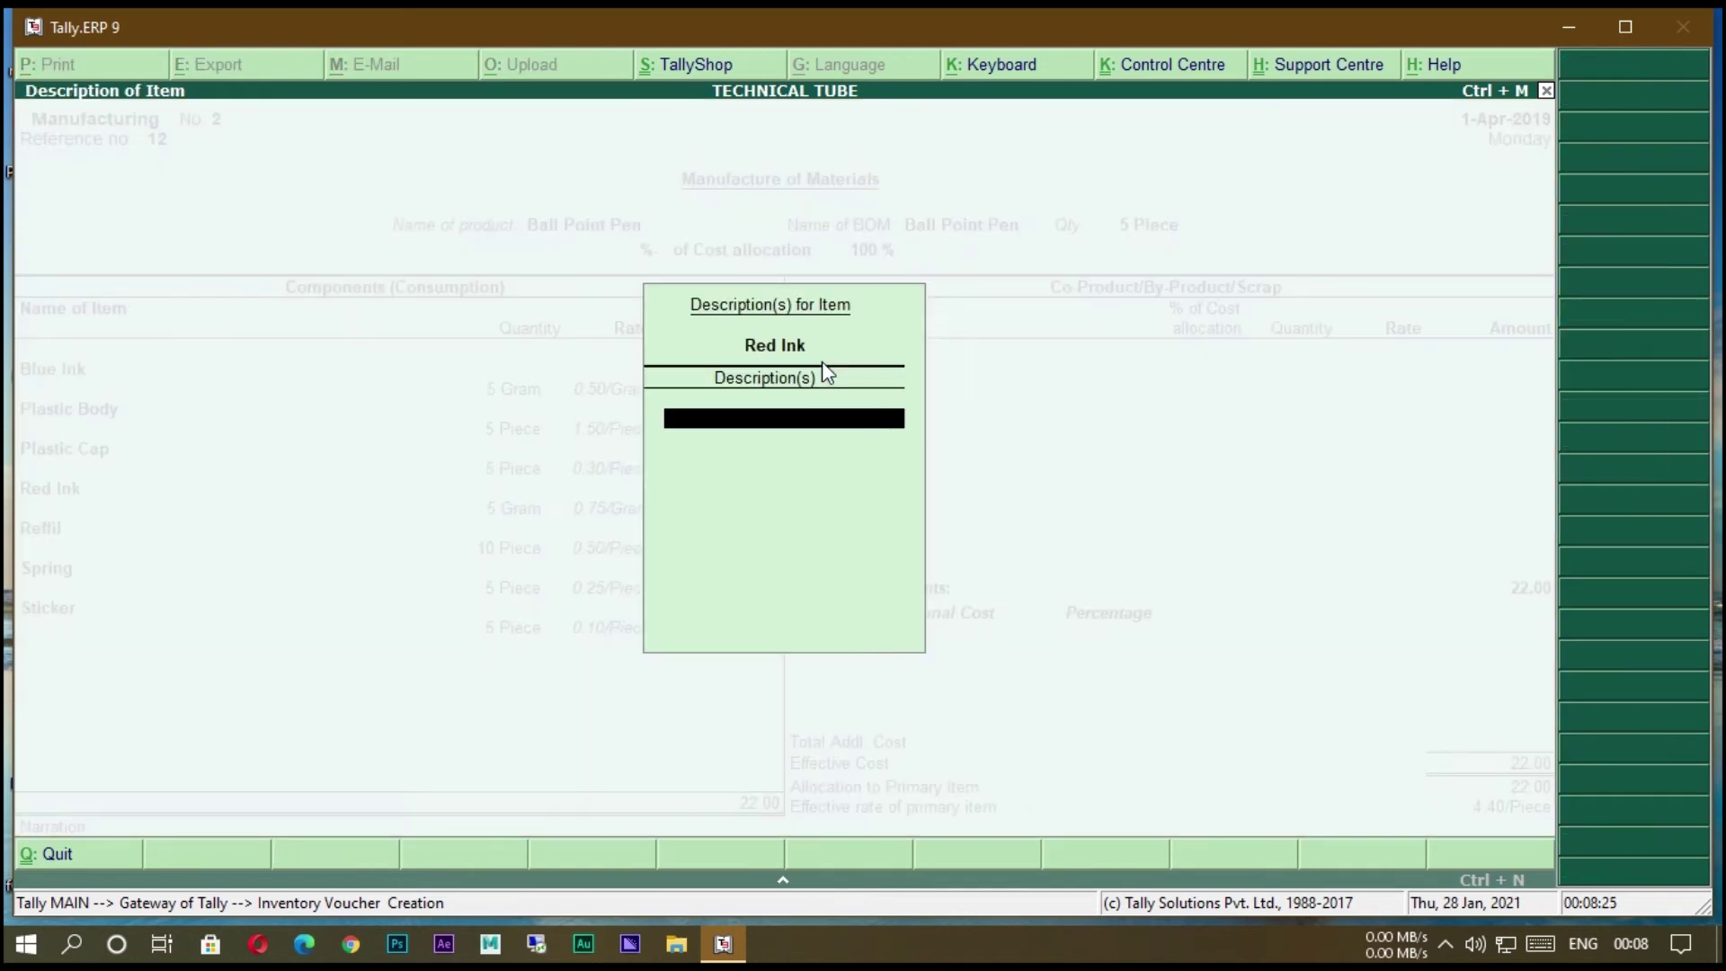
{"action": "key", "text": "Return"}
{"action": "key", "text": "Return"}
{"action": "key", "text": "Return"}
{"action": "key", "text": "Return"}
{"action": "key", "text": "Return"}
{"action": "key", "text": "Return"}
{"action": "key", "text": "Return"}
{"action": "key", "text": "Return"}
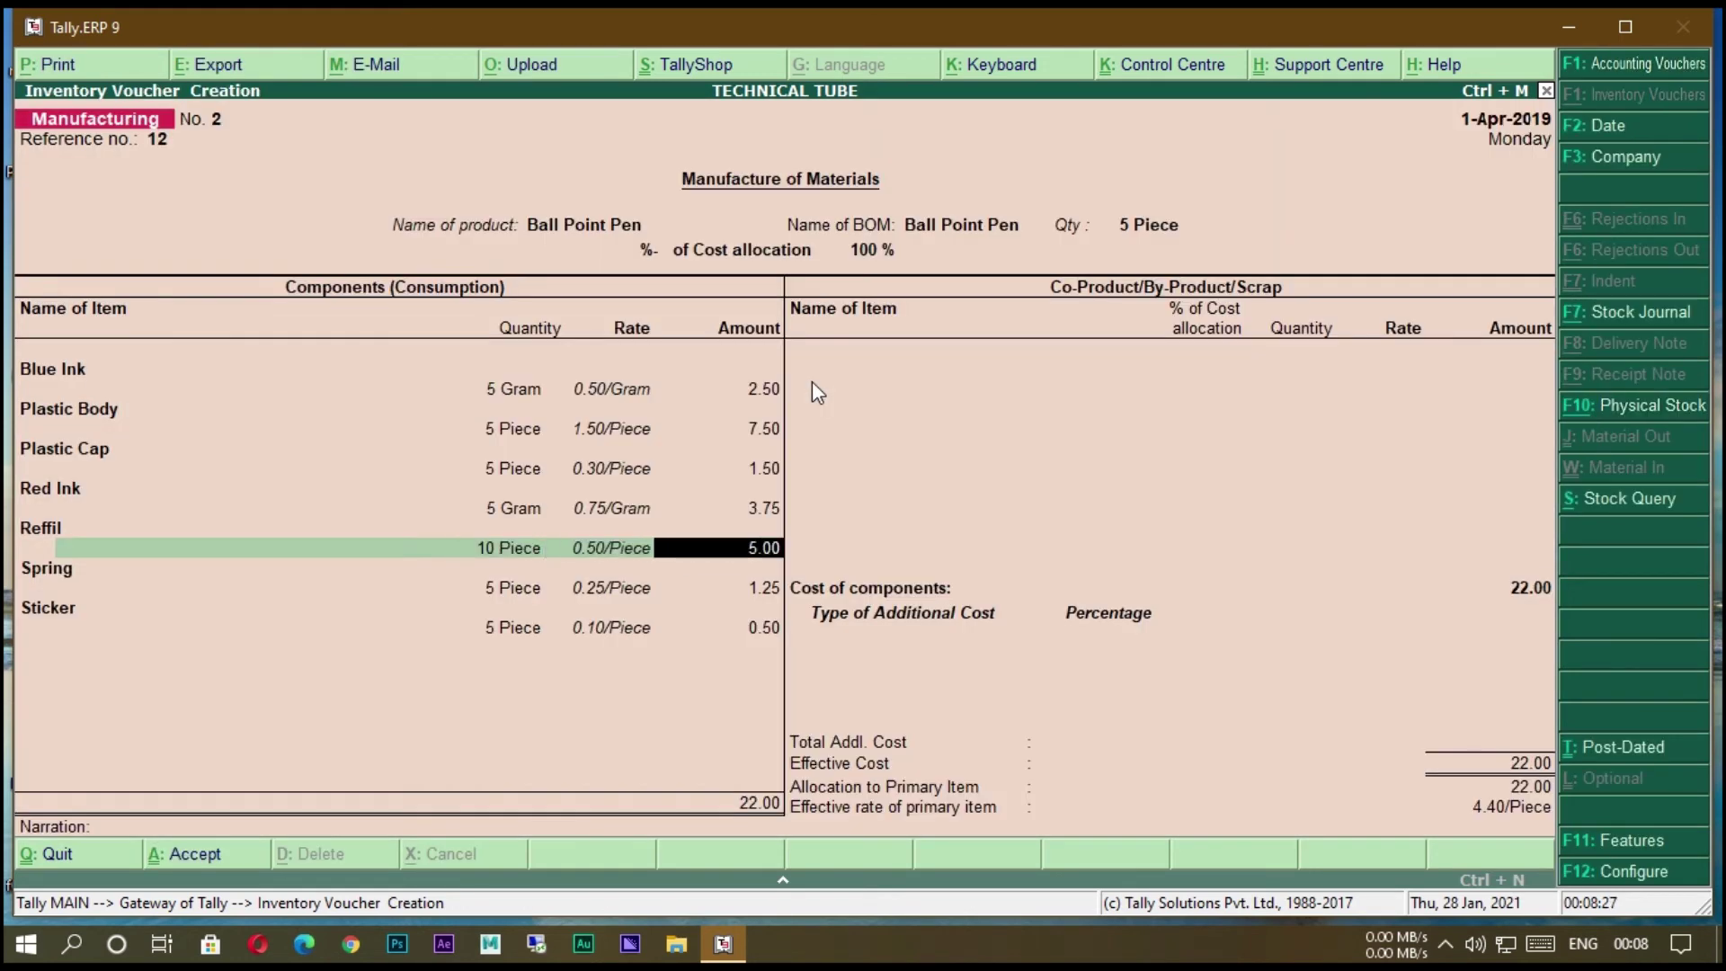
{"action": "key", "text": "Return"}
{"action": "key", "text": "Return"}
{"action": "key", "text": "Return"}
{"action": "key", "text": "Return"}
{"action": "key", "text": "Return"}
{"action": "key", "text": "Return"}
{"action": "key", "text": "Return"}
{"action": "key", "text": "Return"}
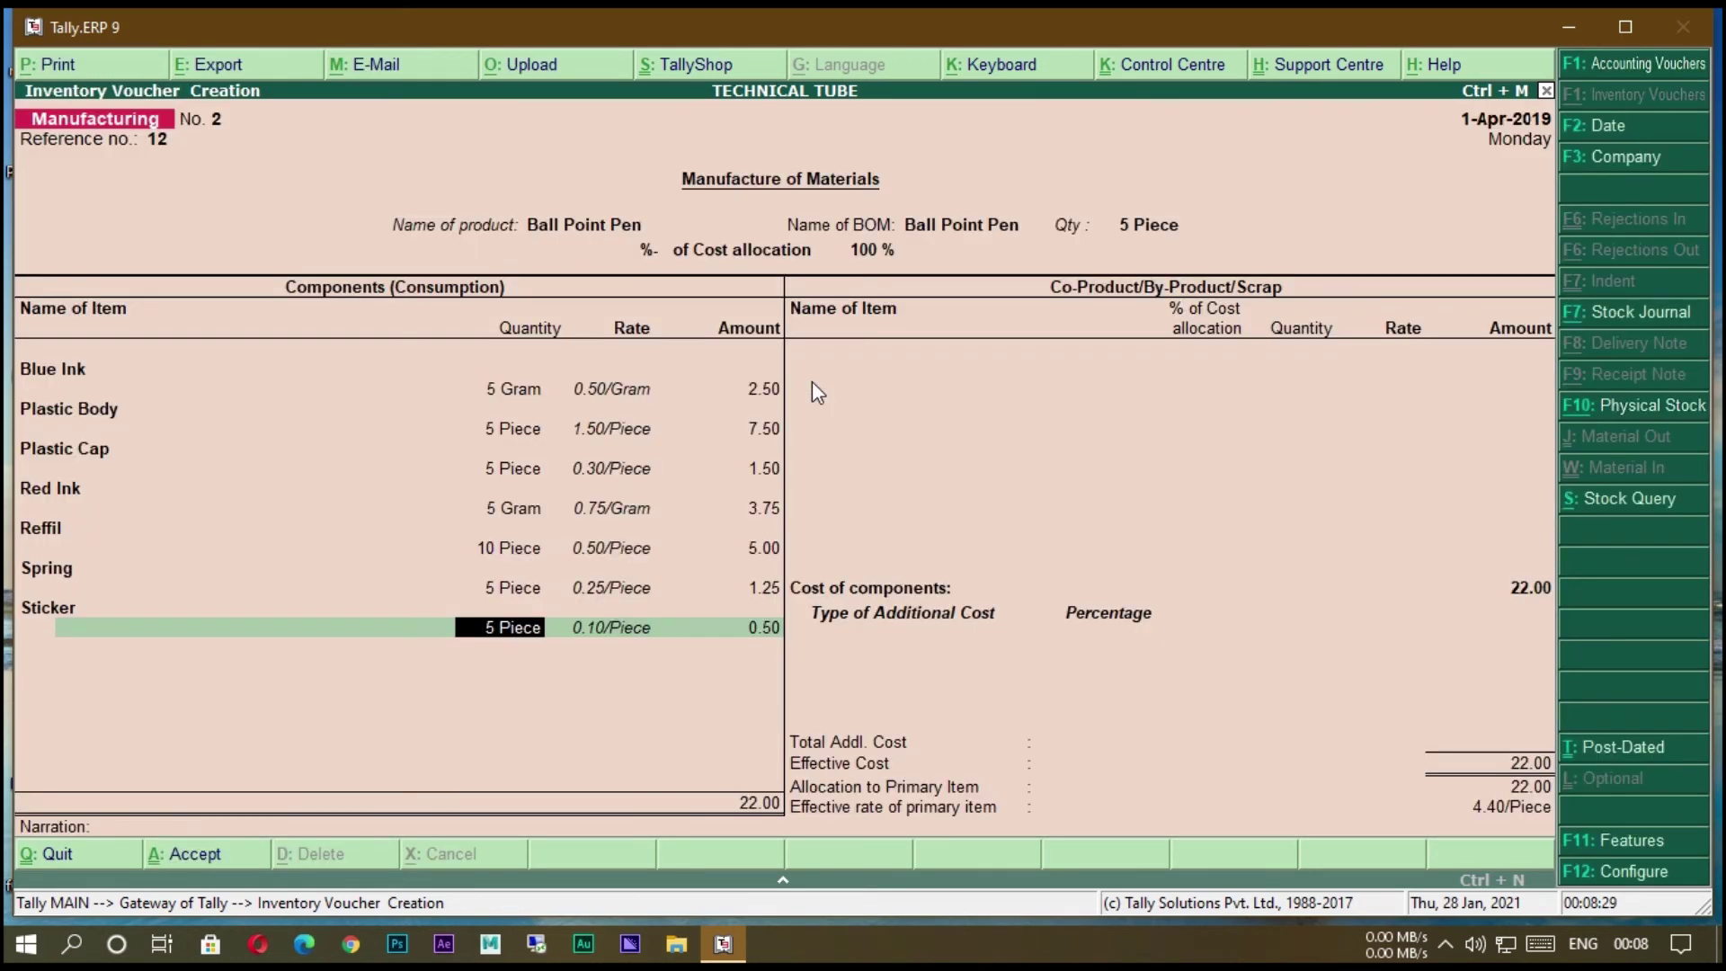
{"action": "key", "text": "Return"}
{"action": "key", "text": "Return"}
{"action": "key", "text": "Return"}
{"action": "key", "text": "Return"}
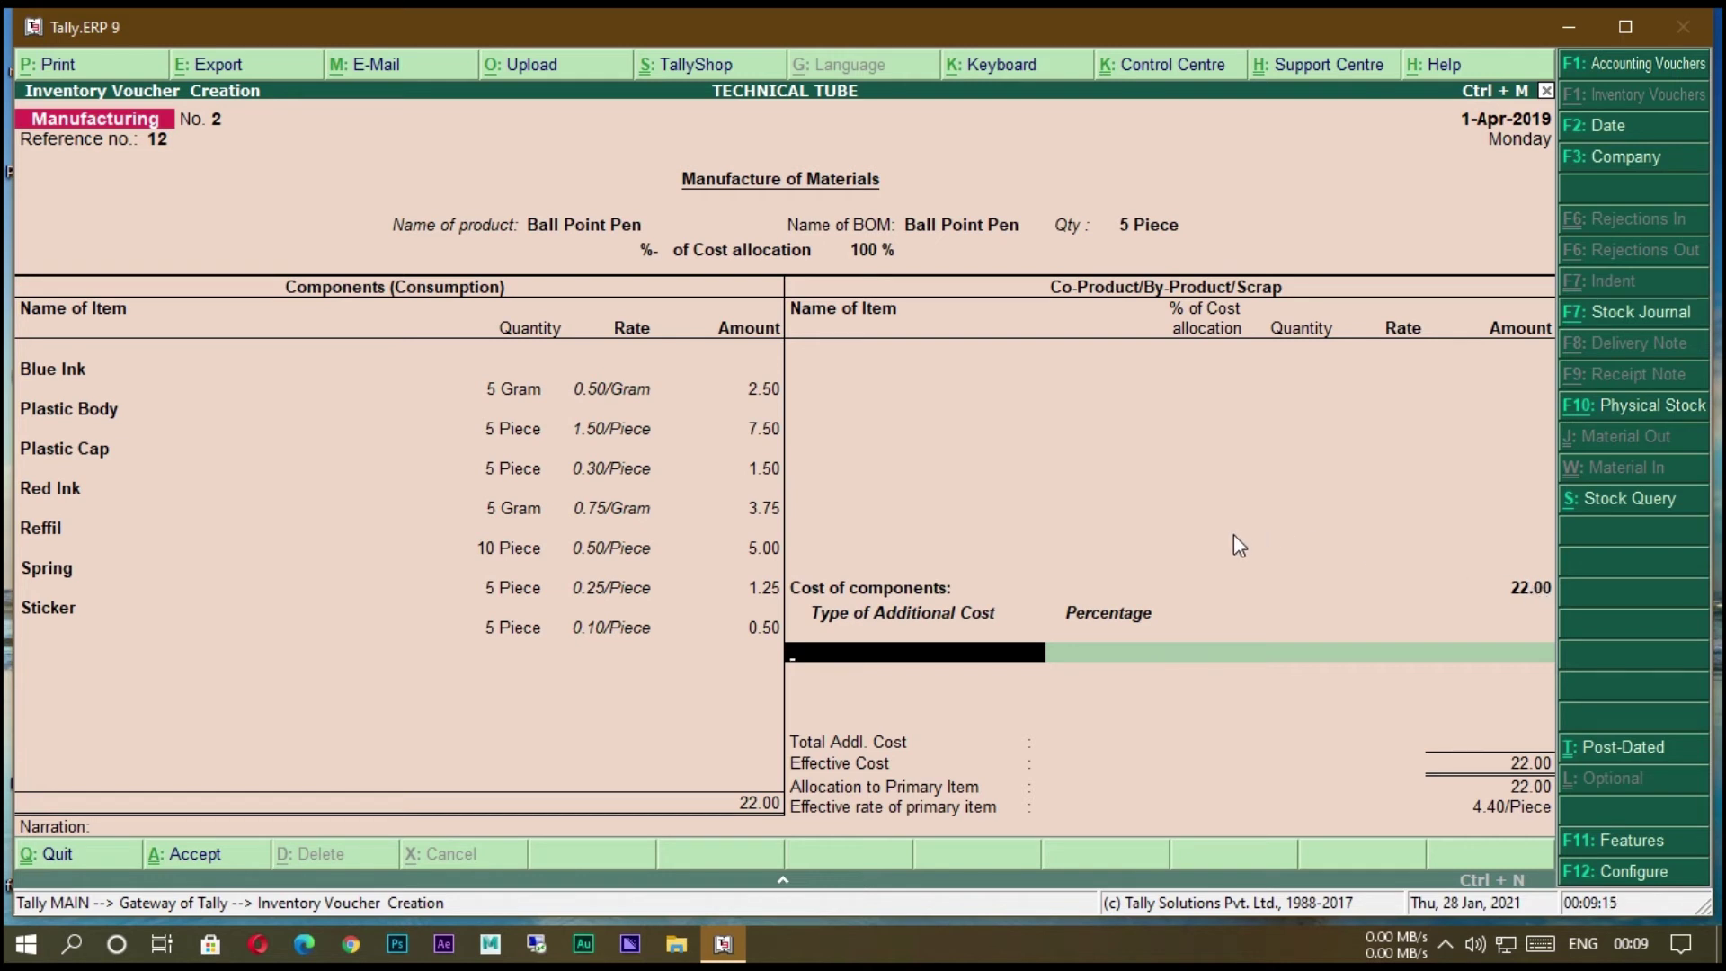
Leave the additional cost and narration empty and save the Manufacturing voucher.
{"action": "key", "text": "Return"}
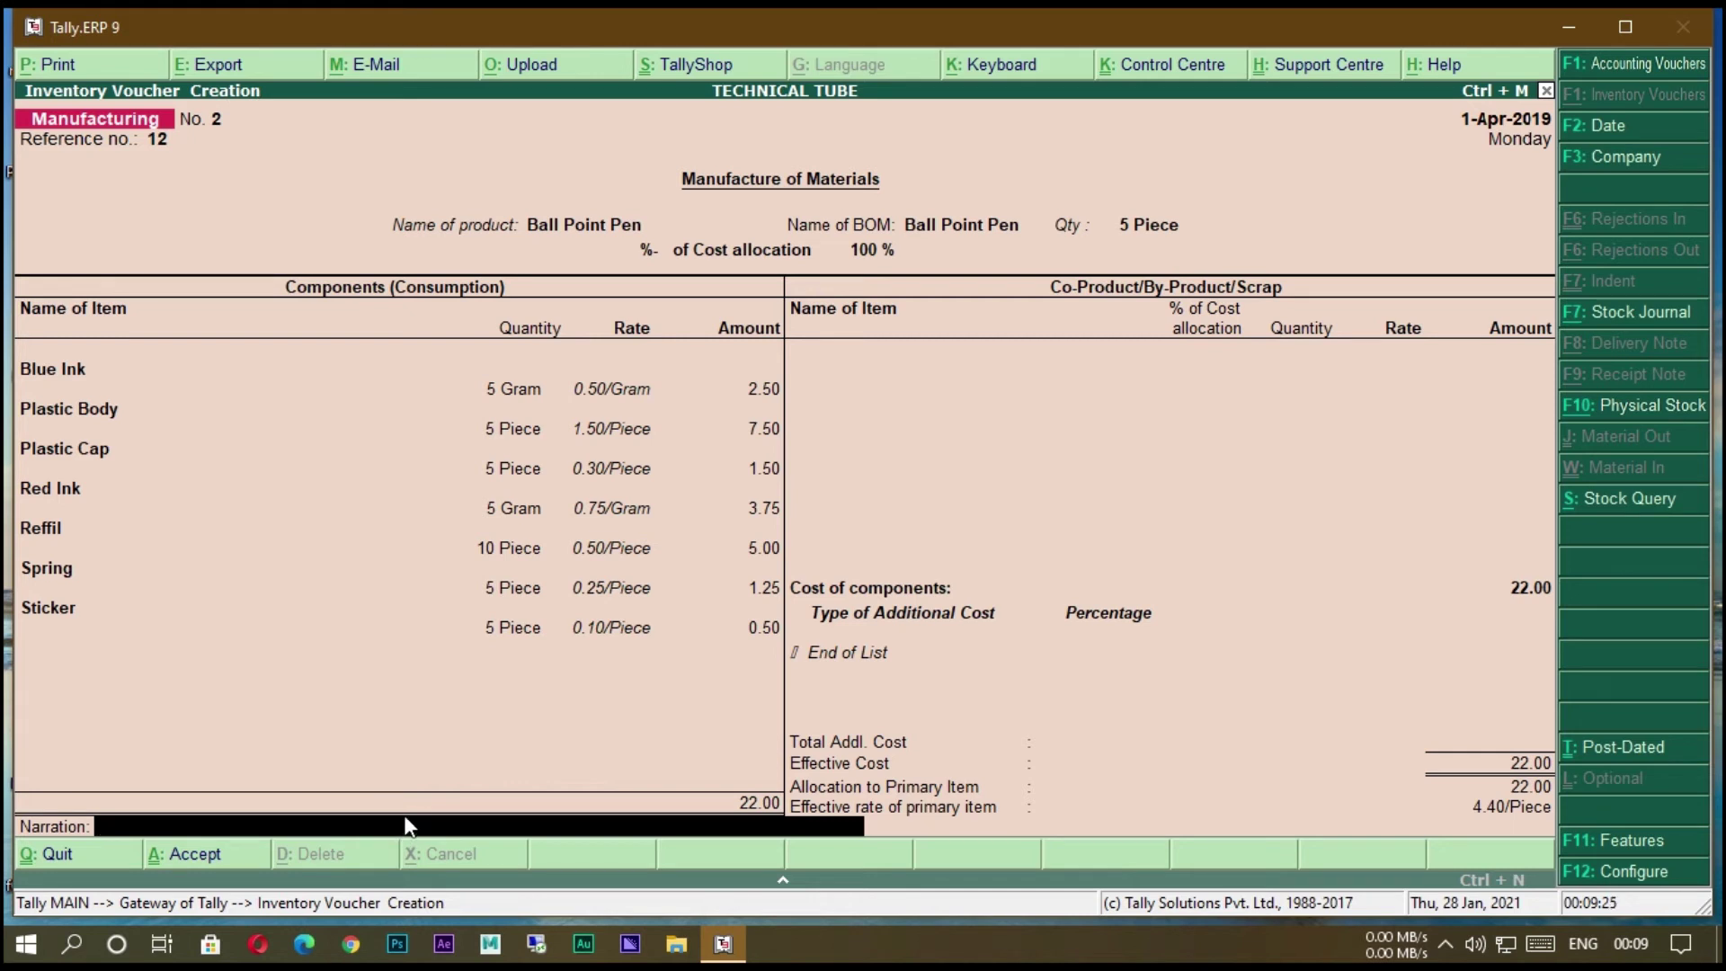
{"action": "key", "text": "Return"}
{"action": "key", "text": "Return"}
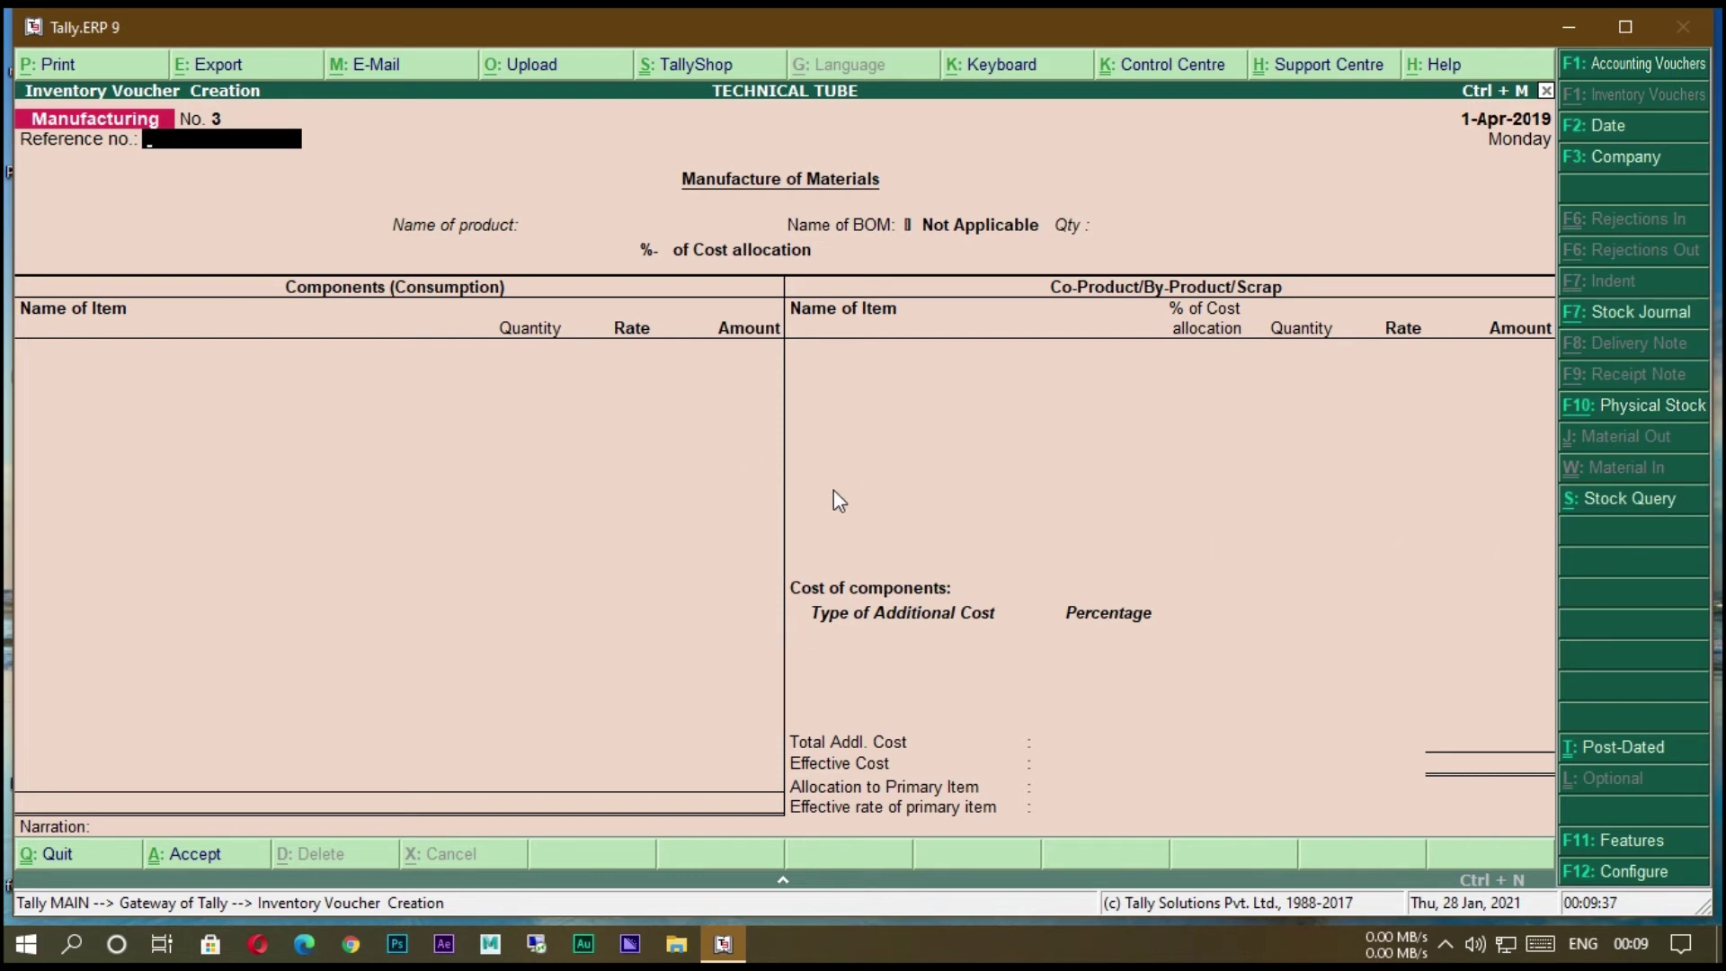
Quit the blank Manufacturing voucher and open the Day Book to see the recorded vouchers.
{"action": "key", "text": "Escape"}
{"action": "key", "text": "Return"}
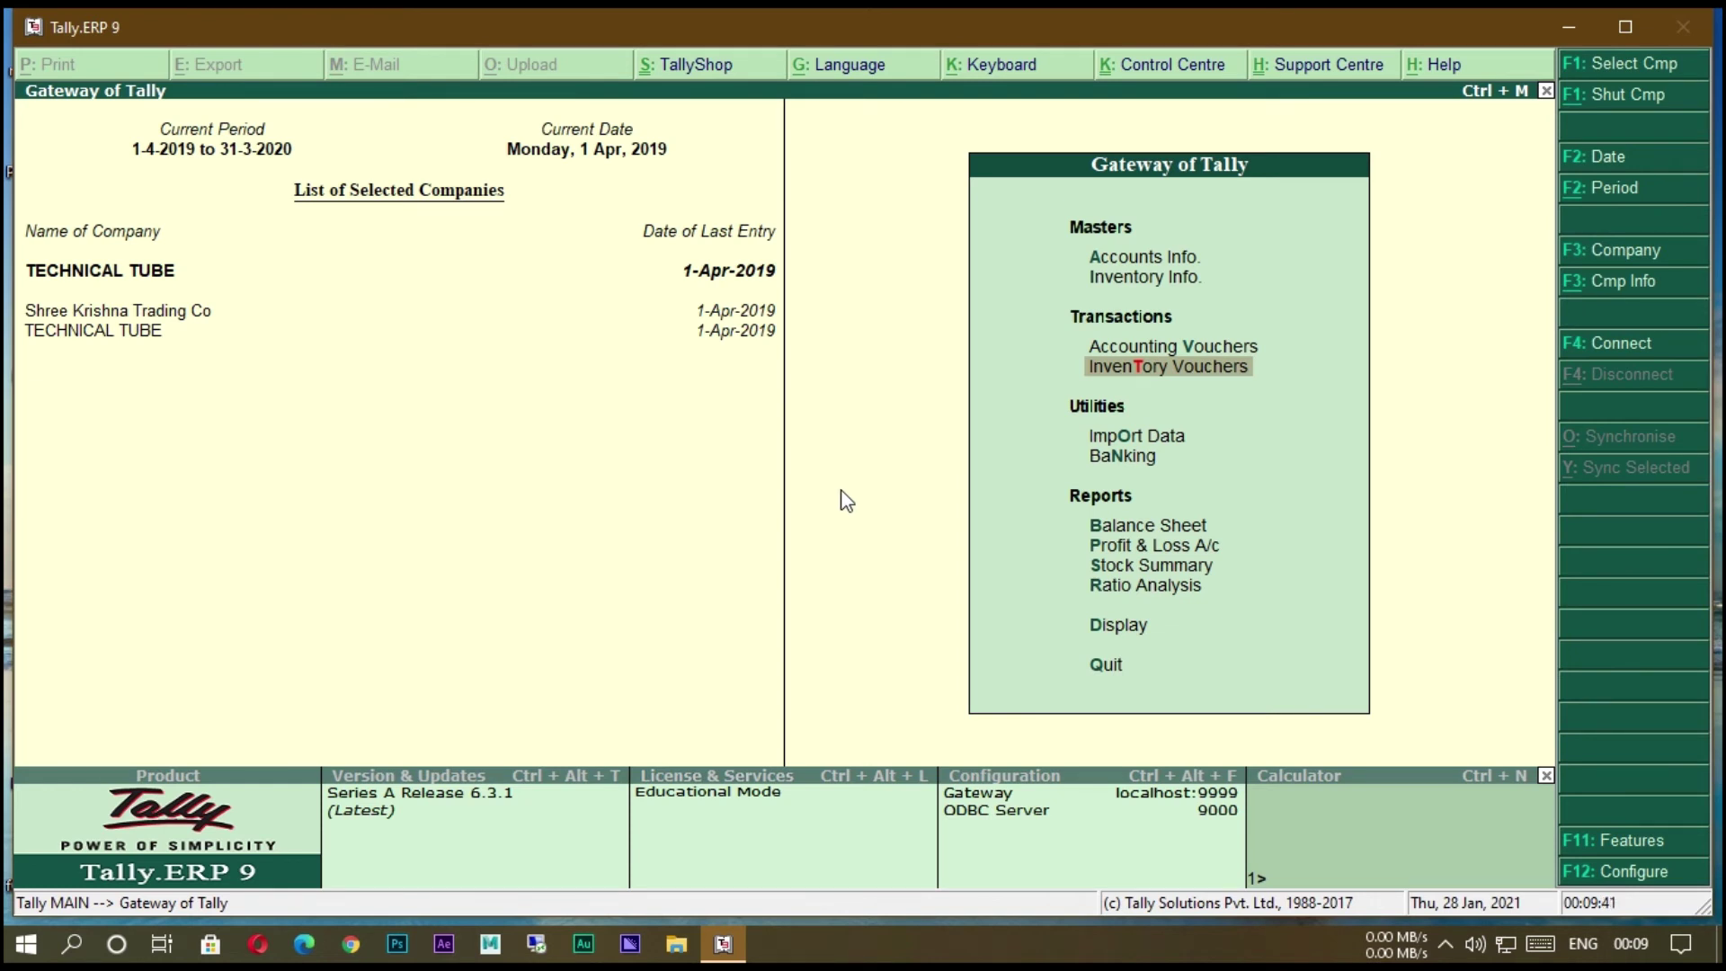
{"action": "key", "text": "Down"}
{"action": "key", "text": "Down"}
{"action": "key", "text": "Down"}
{"action": "key", "text": "Down"}
{"action": "key", "text": "Down"}
{"action": "key", "text": "Down"}
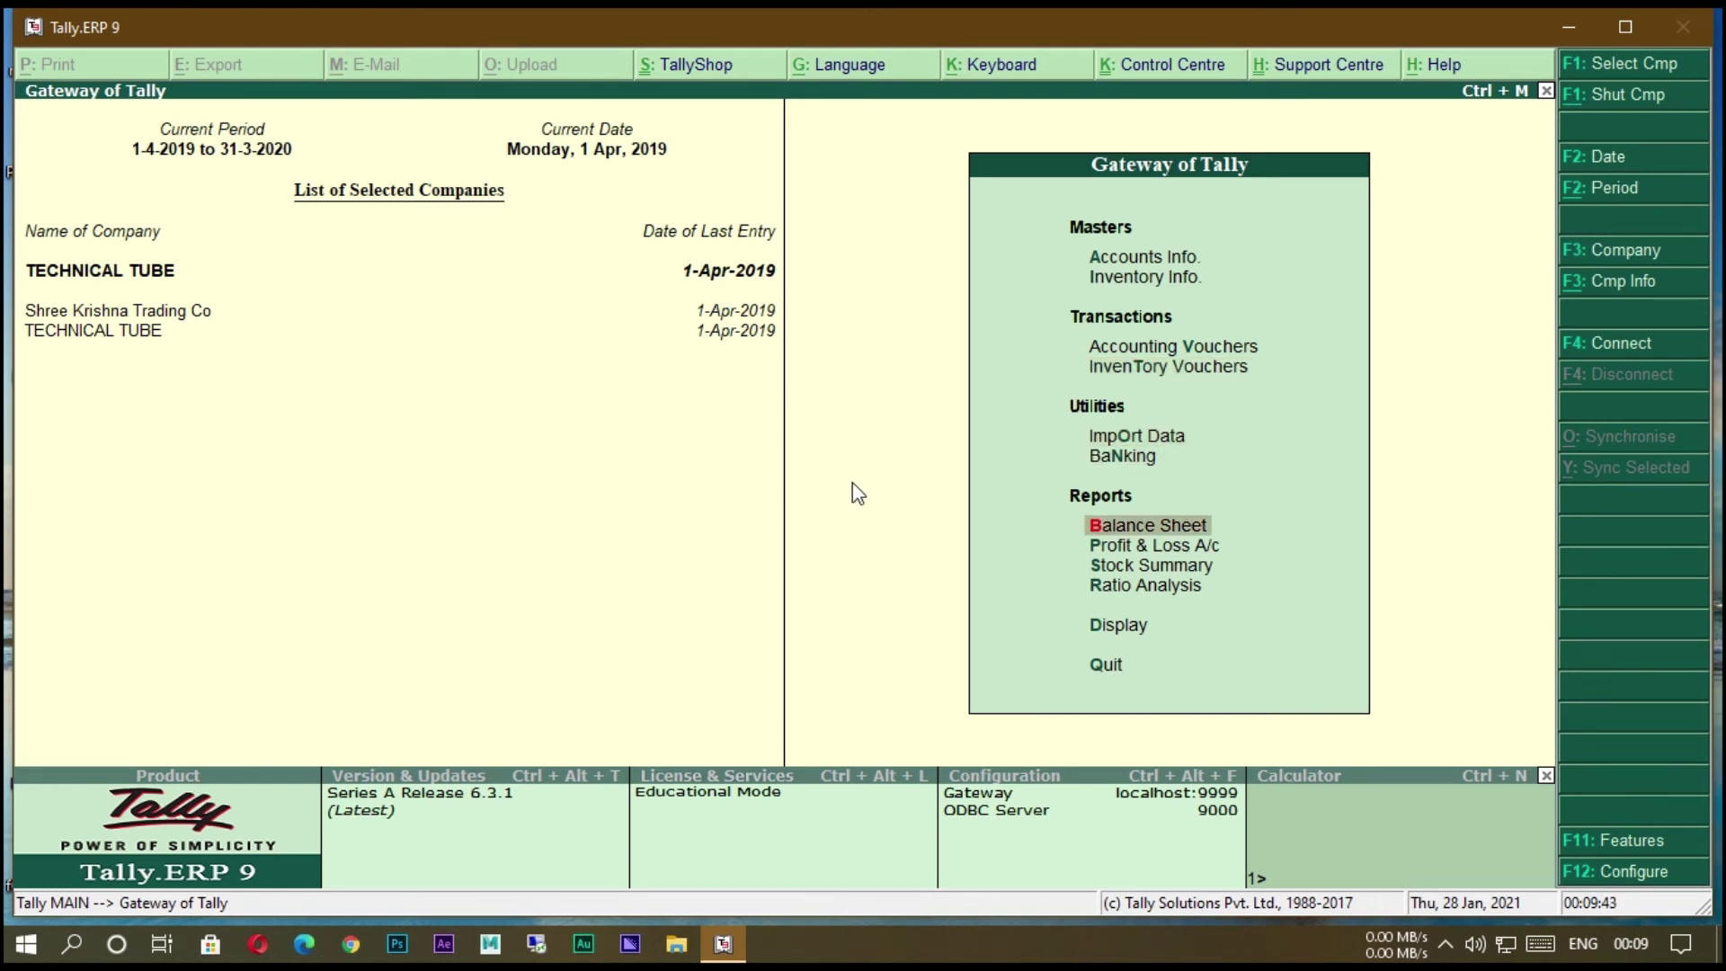
{"action": "key", "text": "Down"}
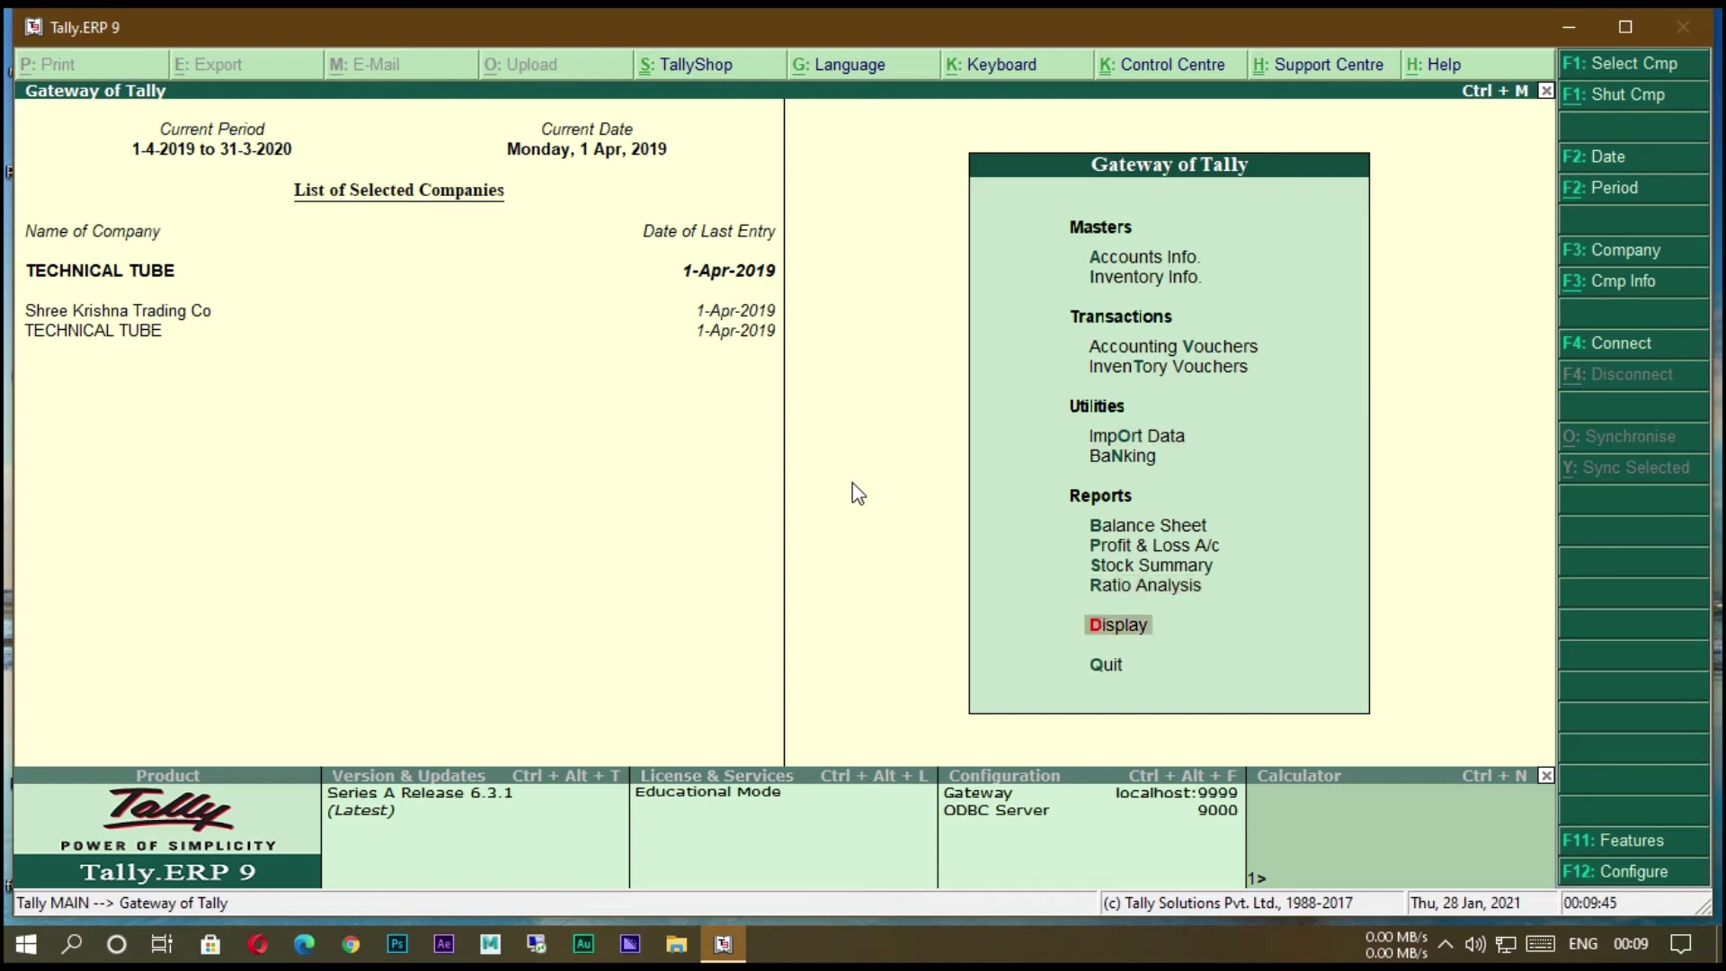
{"action": "key", "text": "Return"}
{"action": "key", "text": "Down"}
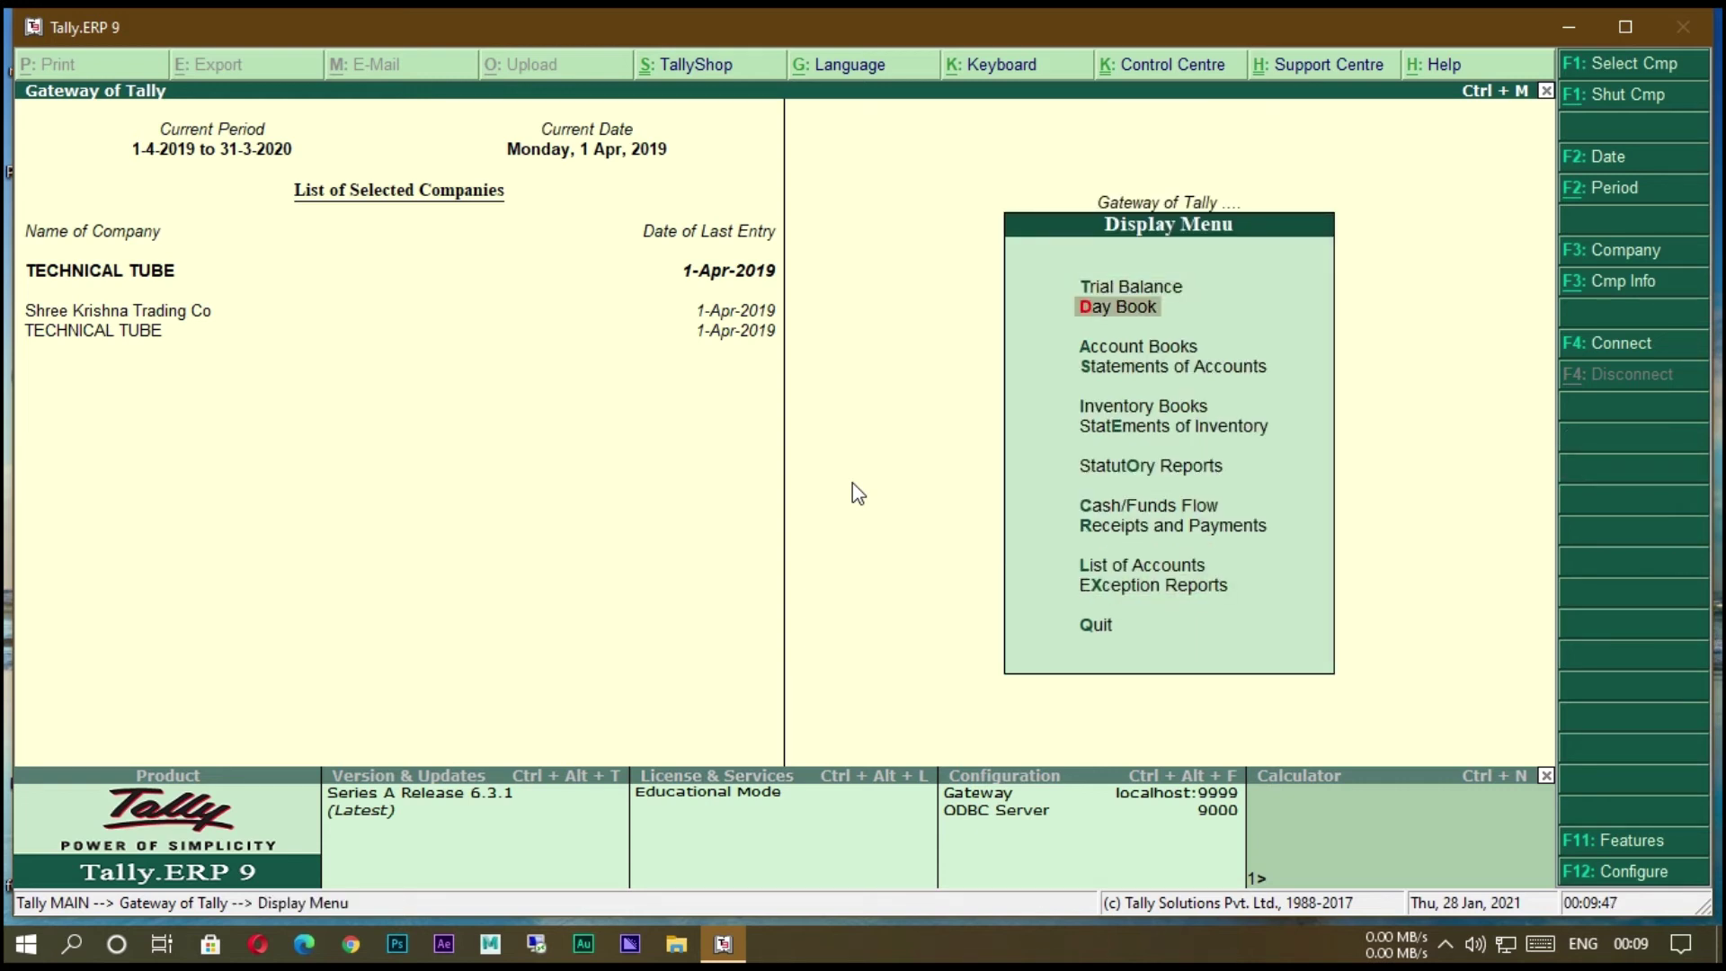
{"action": "key", "text": "Return"}
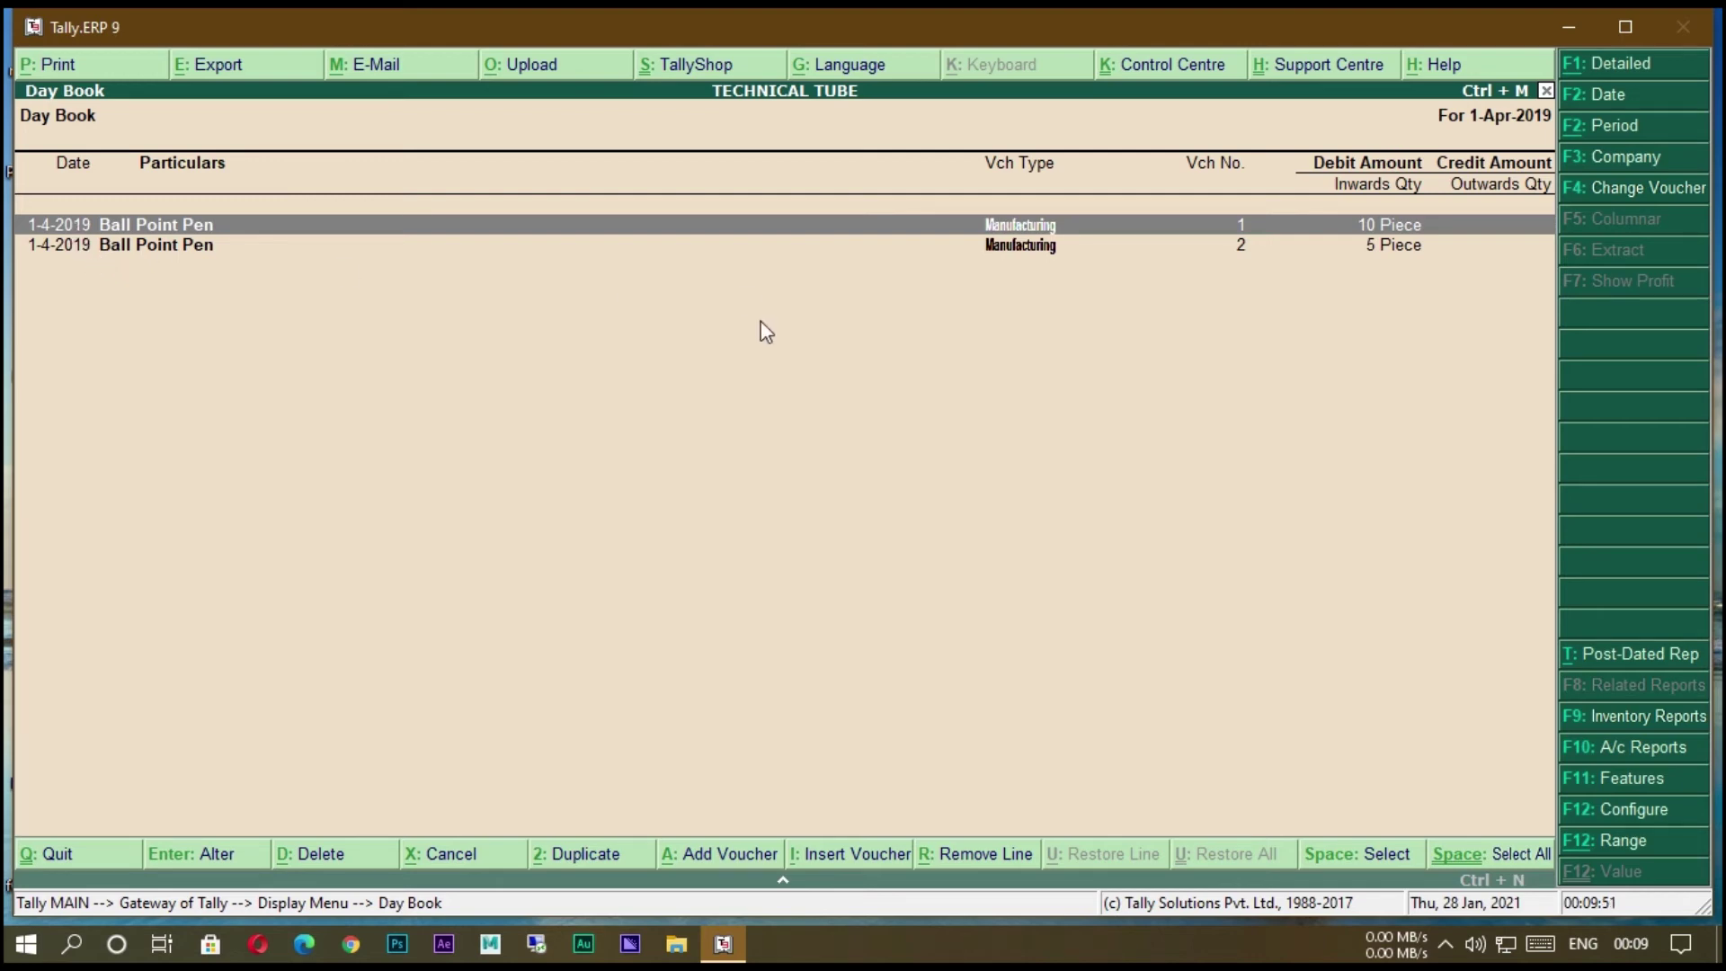
View the details of Manufacturing voucher 1 in the Day Book, and open Manufacturing voucher 2 for comparison.
{"action": "key", "text": "Return"}
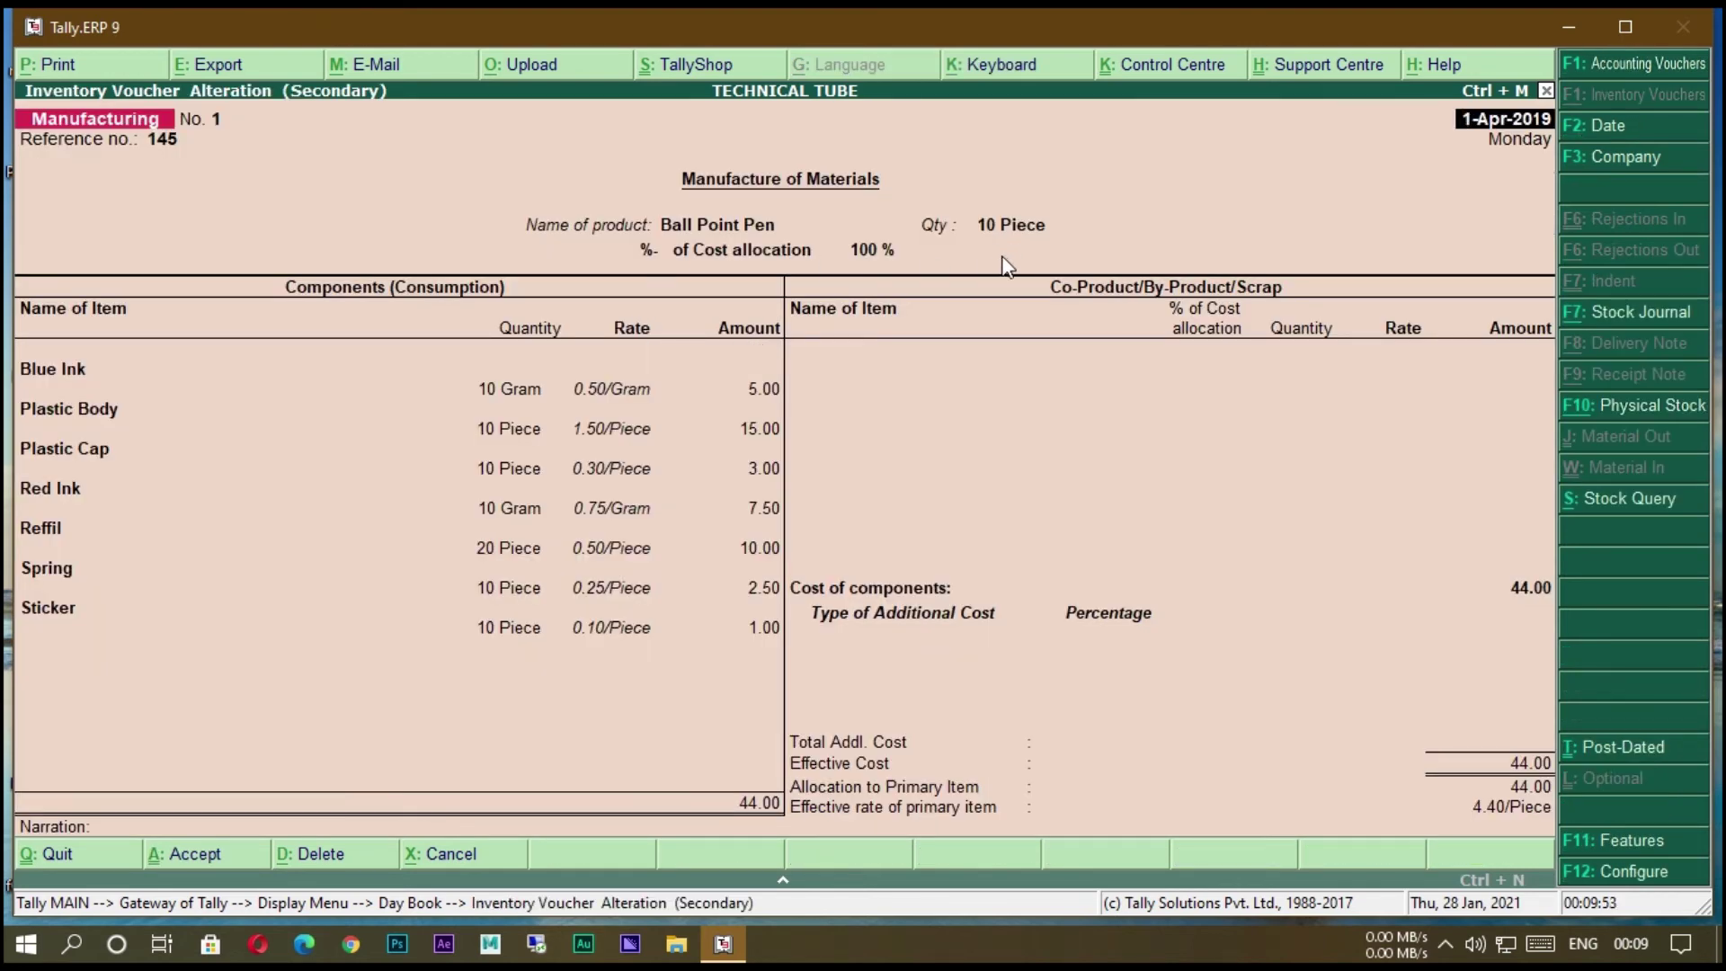
{"action": "key", "text": "Escape"}
{"action": "key", "text": "Return"}
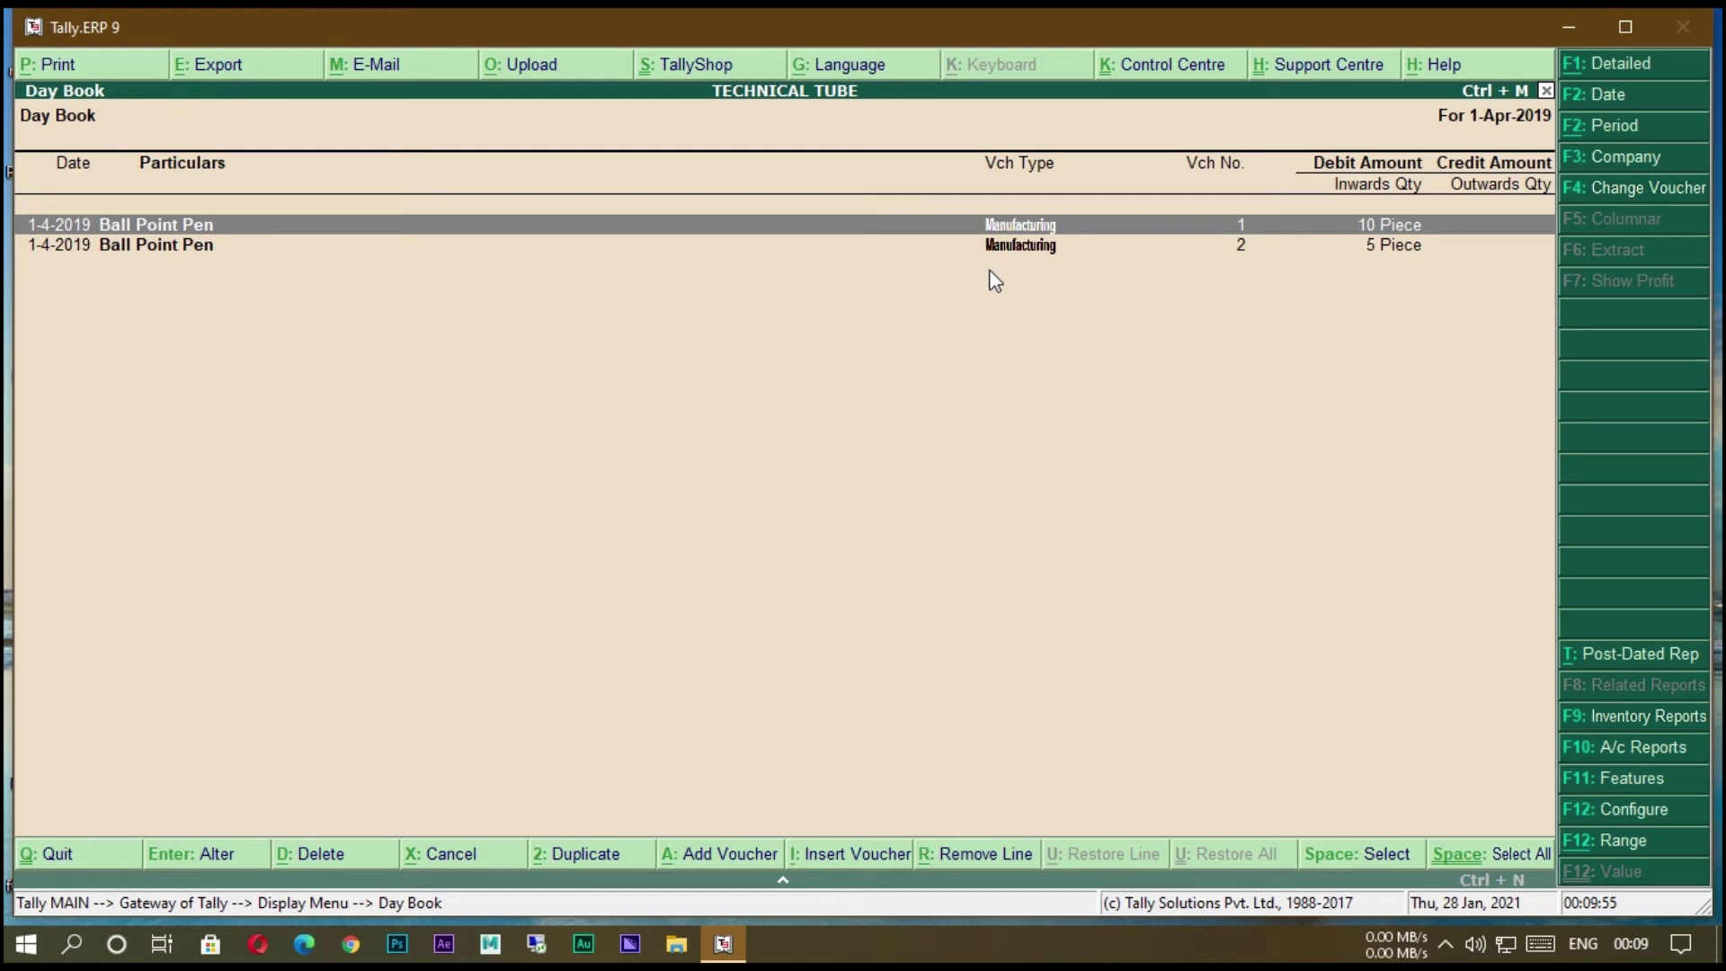
{"action": "key", "text": "Down"}
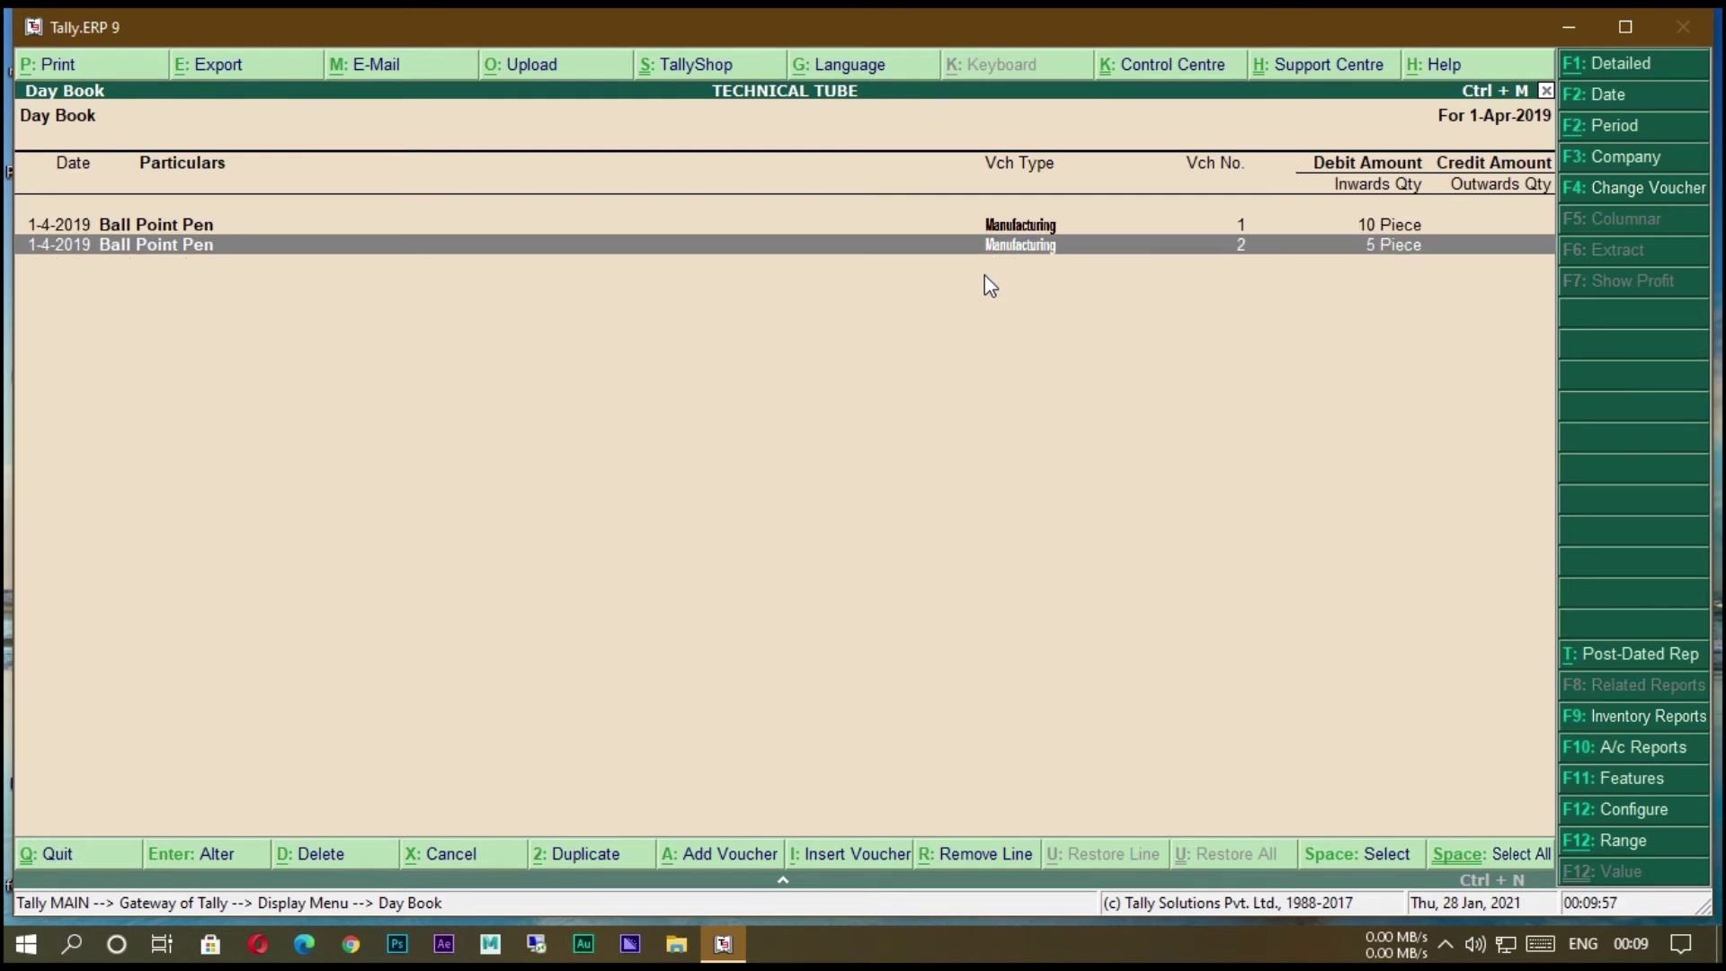
{"action": "key", "text": "Return"}
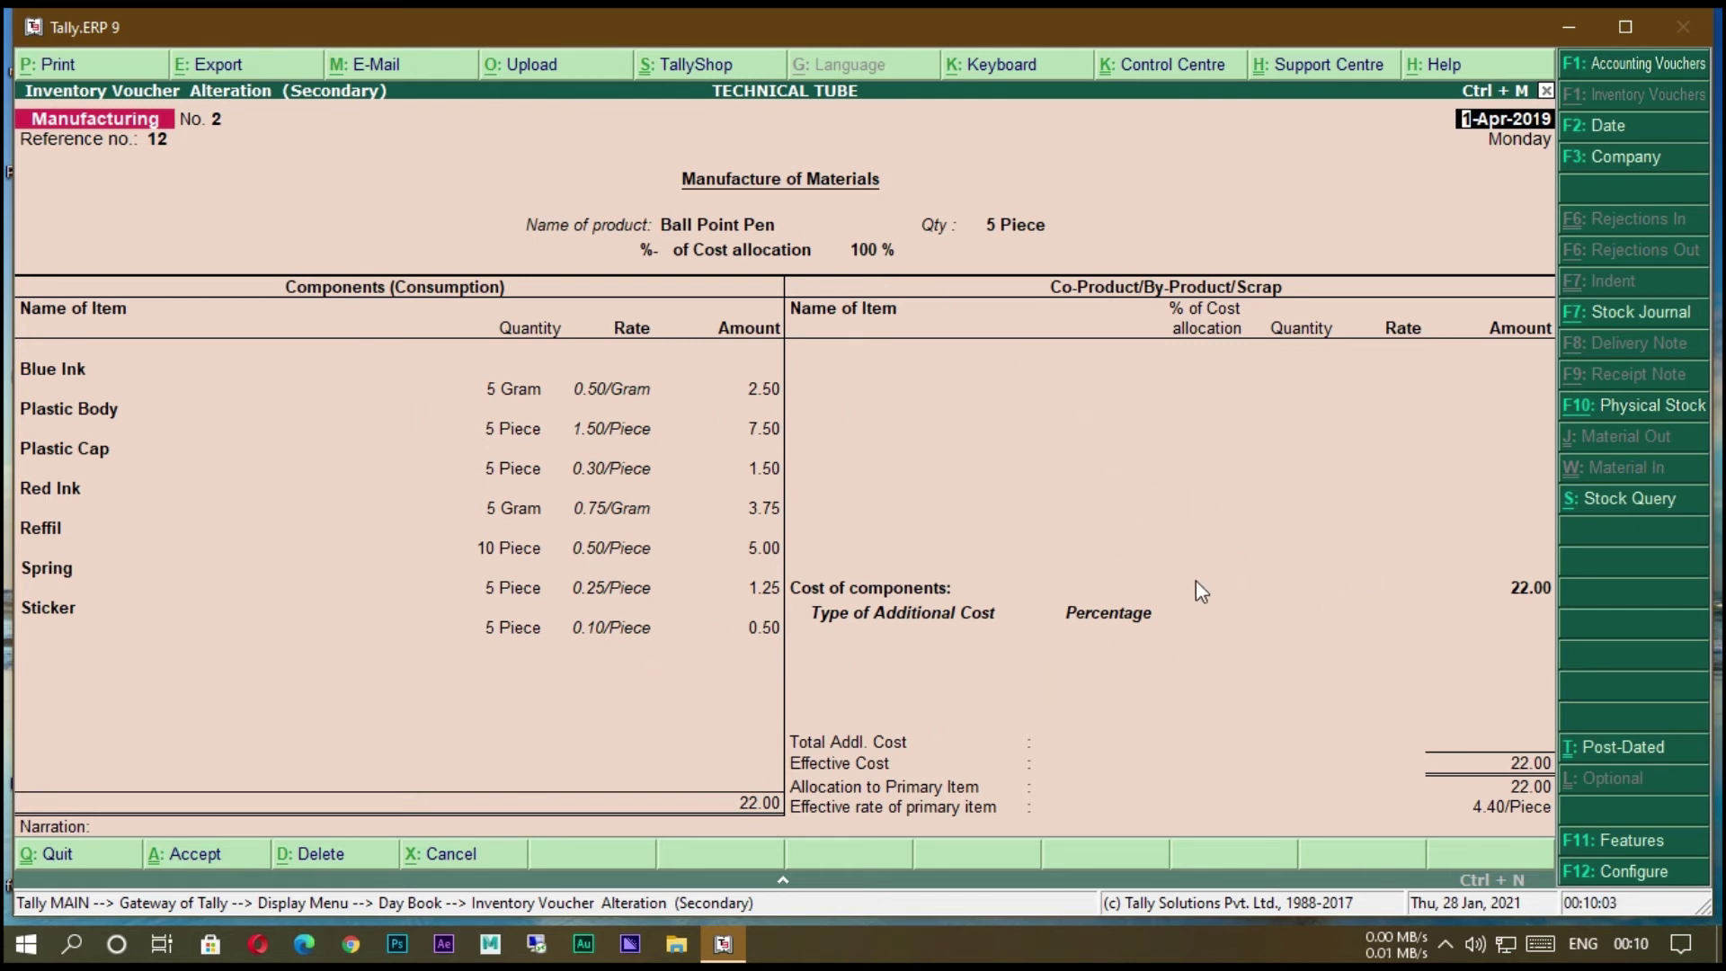
Try switching Manufacturing voucher 2 to Physical Stock, check its voucher configuration, and quit to the Display Menu without saving.
{"action": "left_click", "coordinate": [1642, 407]}
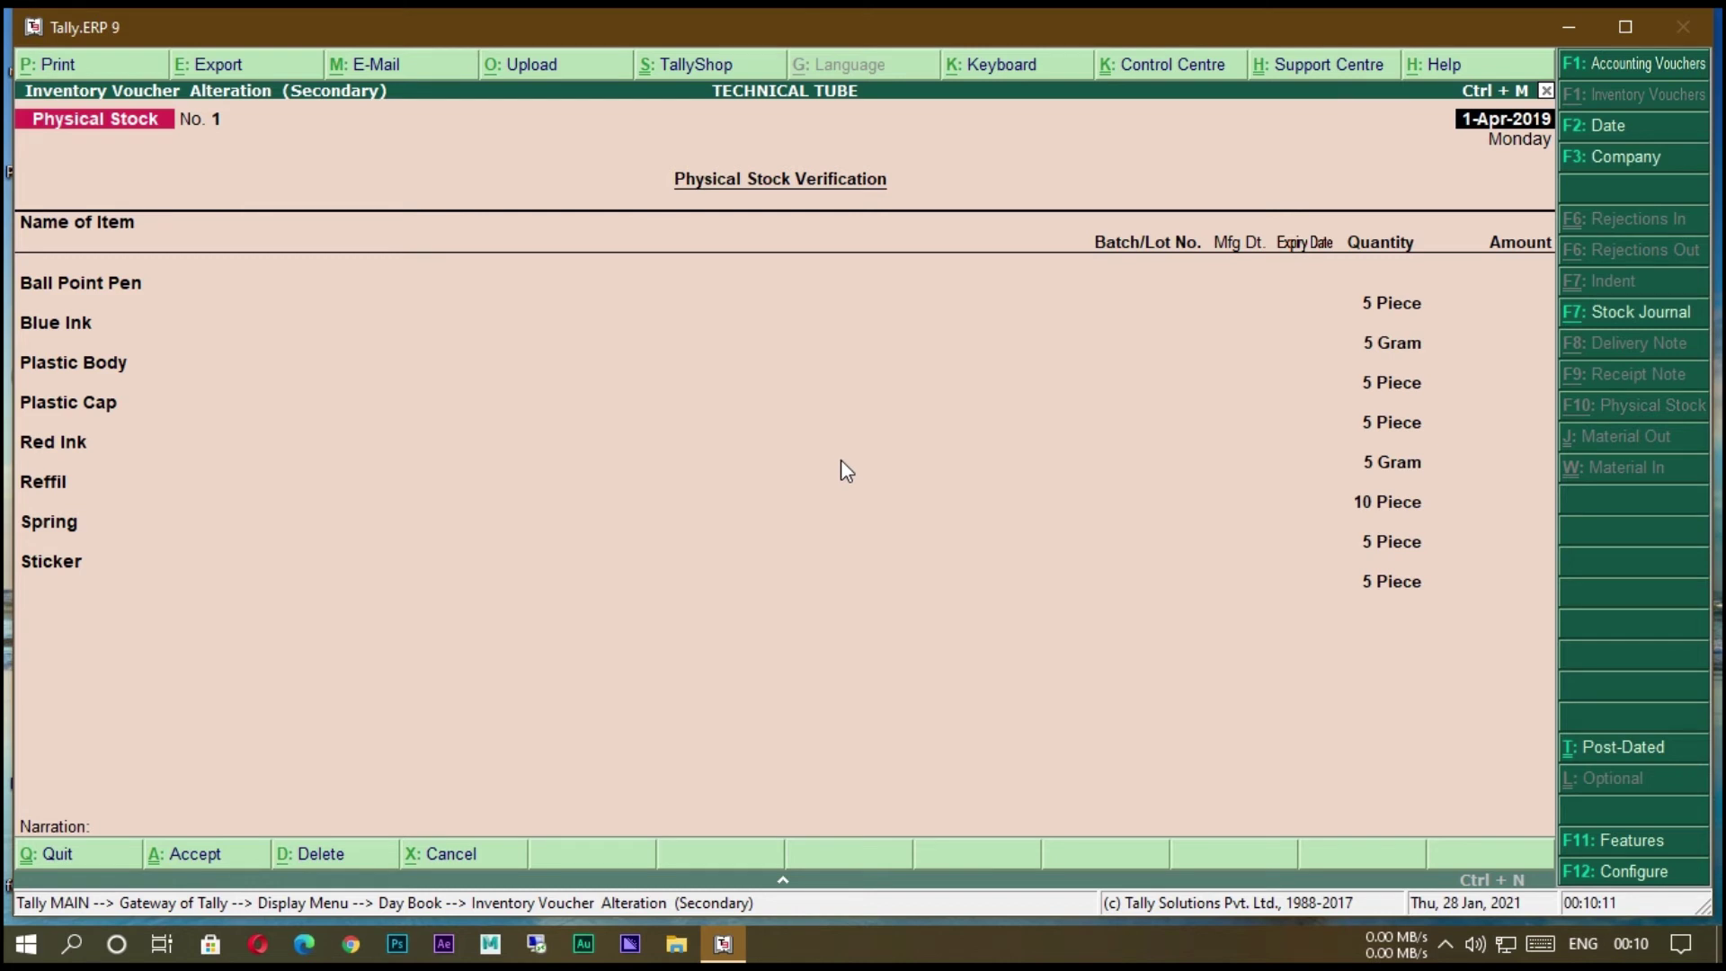
{"action": "key", "text": "F12"}
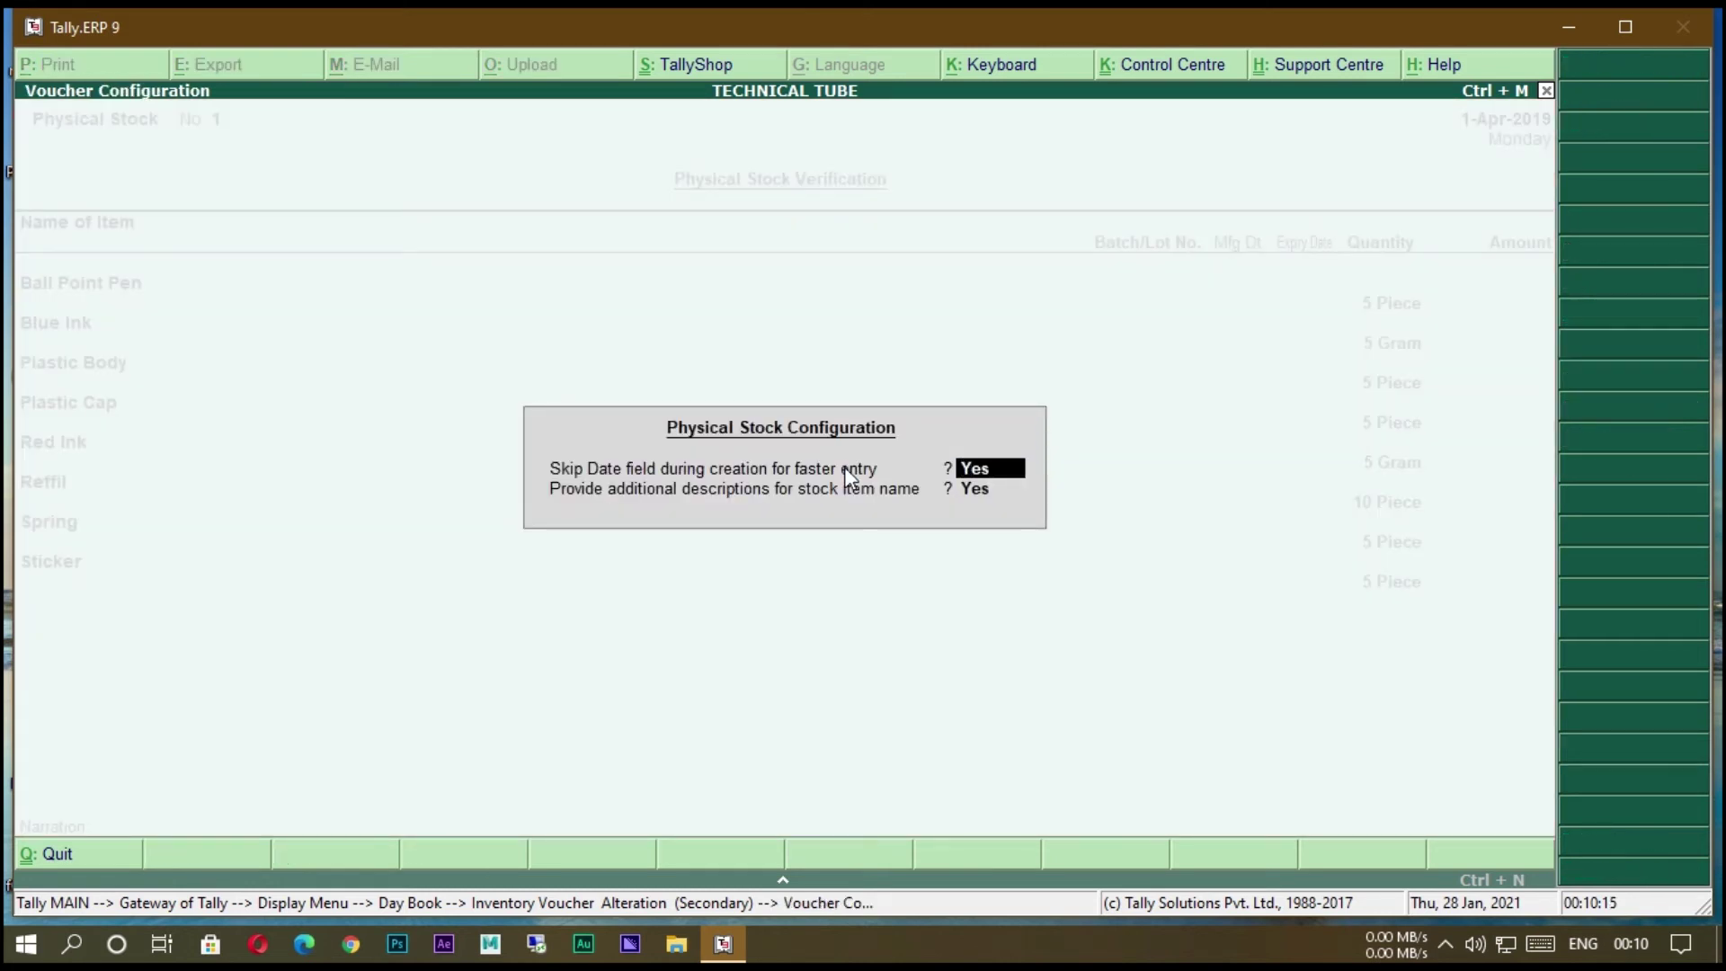
{"action": "key", "text": "Return"}
{"action": "key", "text": "Return"}
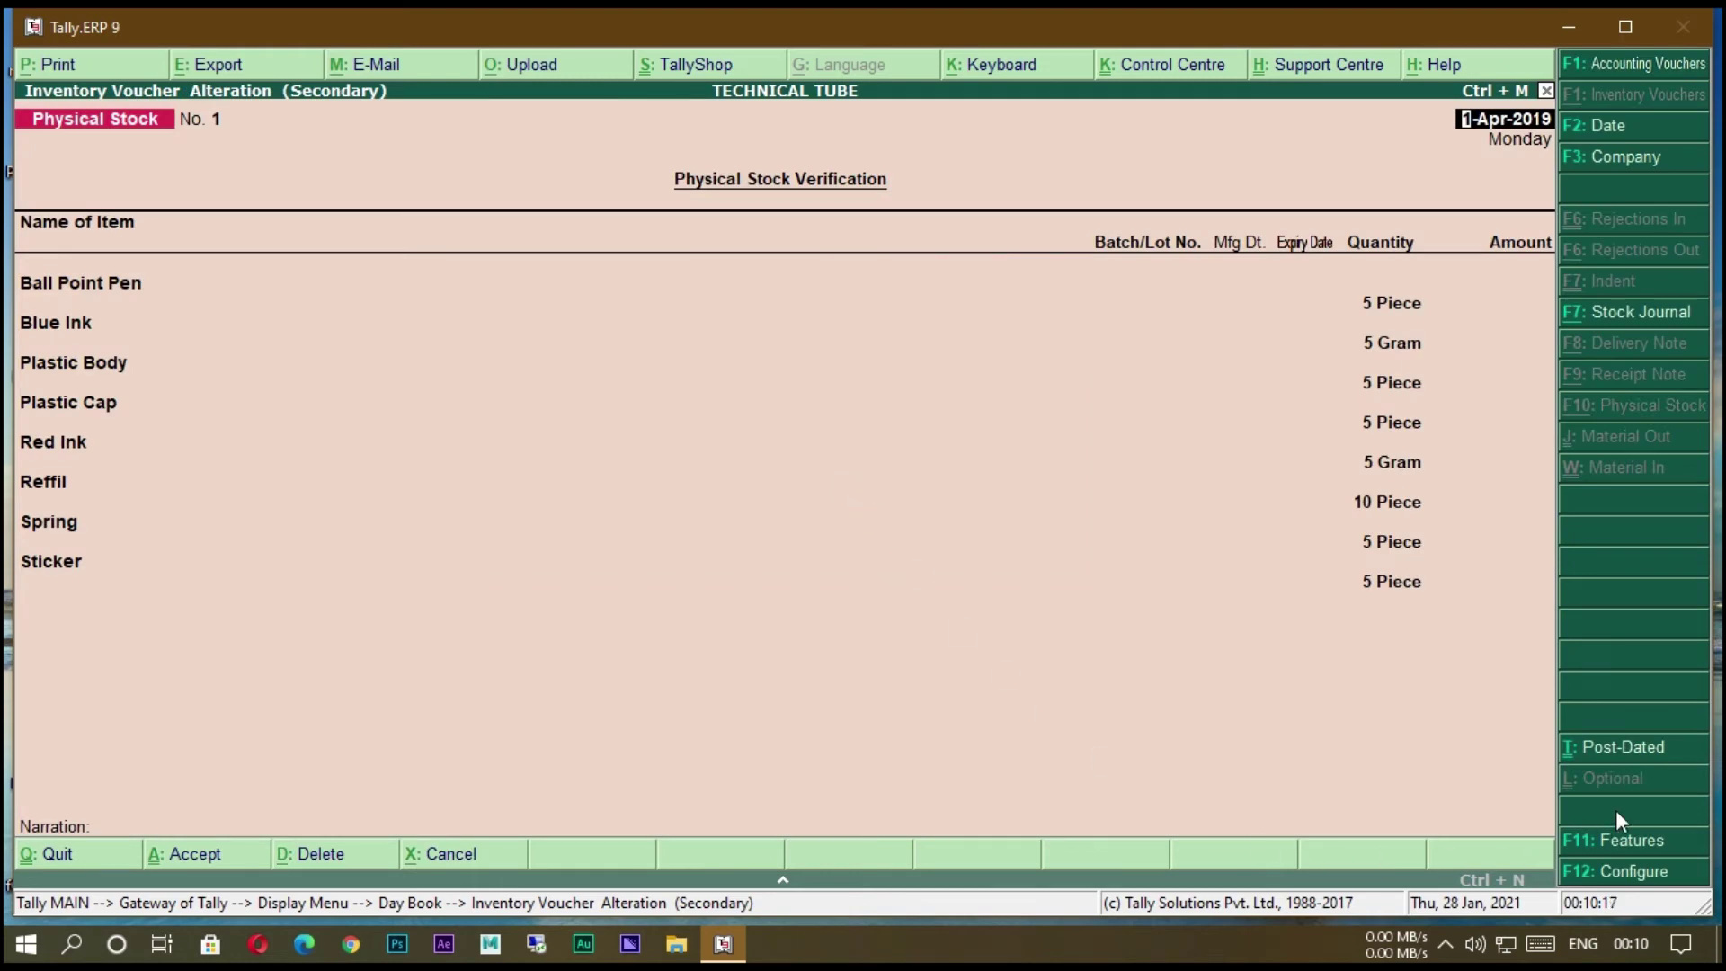
{"action": "key", "text": "Escape"}
{"action": "key", "text": "y"}
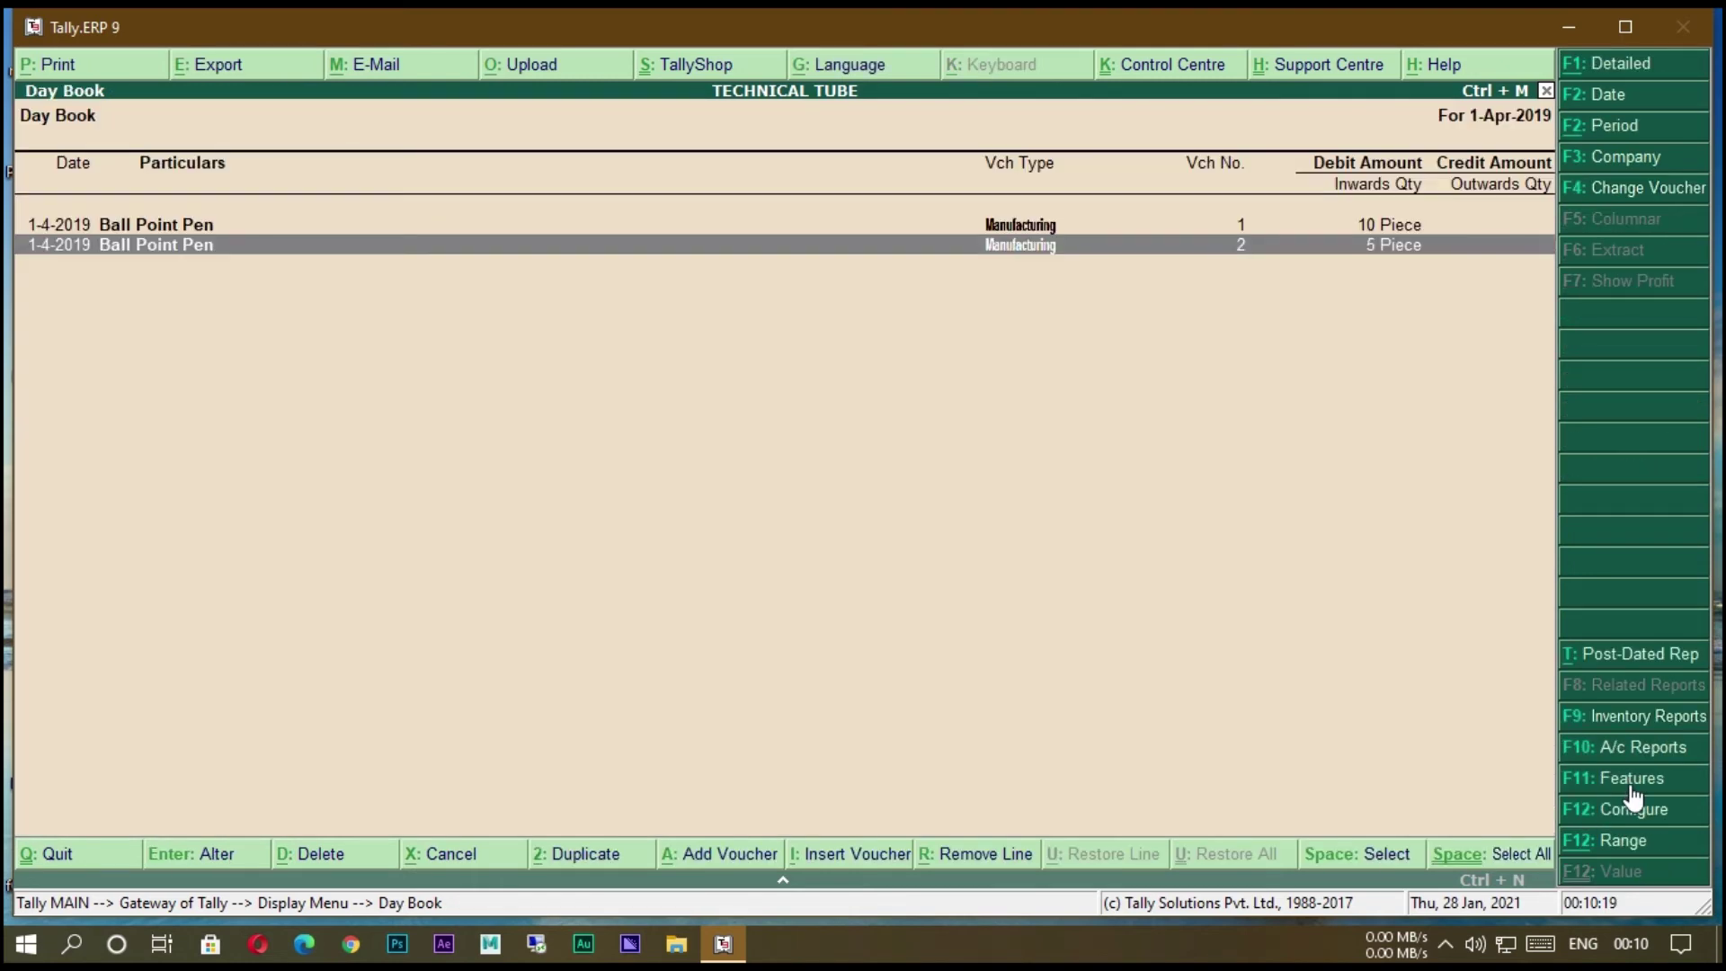
{"action": "key", "text": "Escape"}
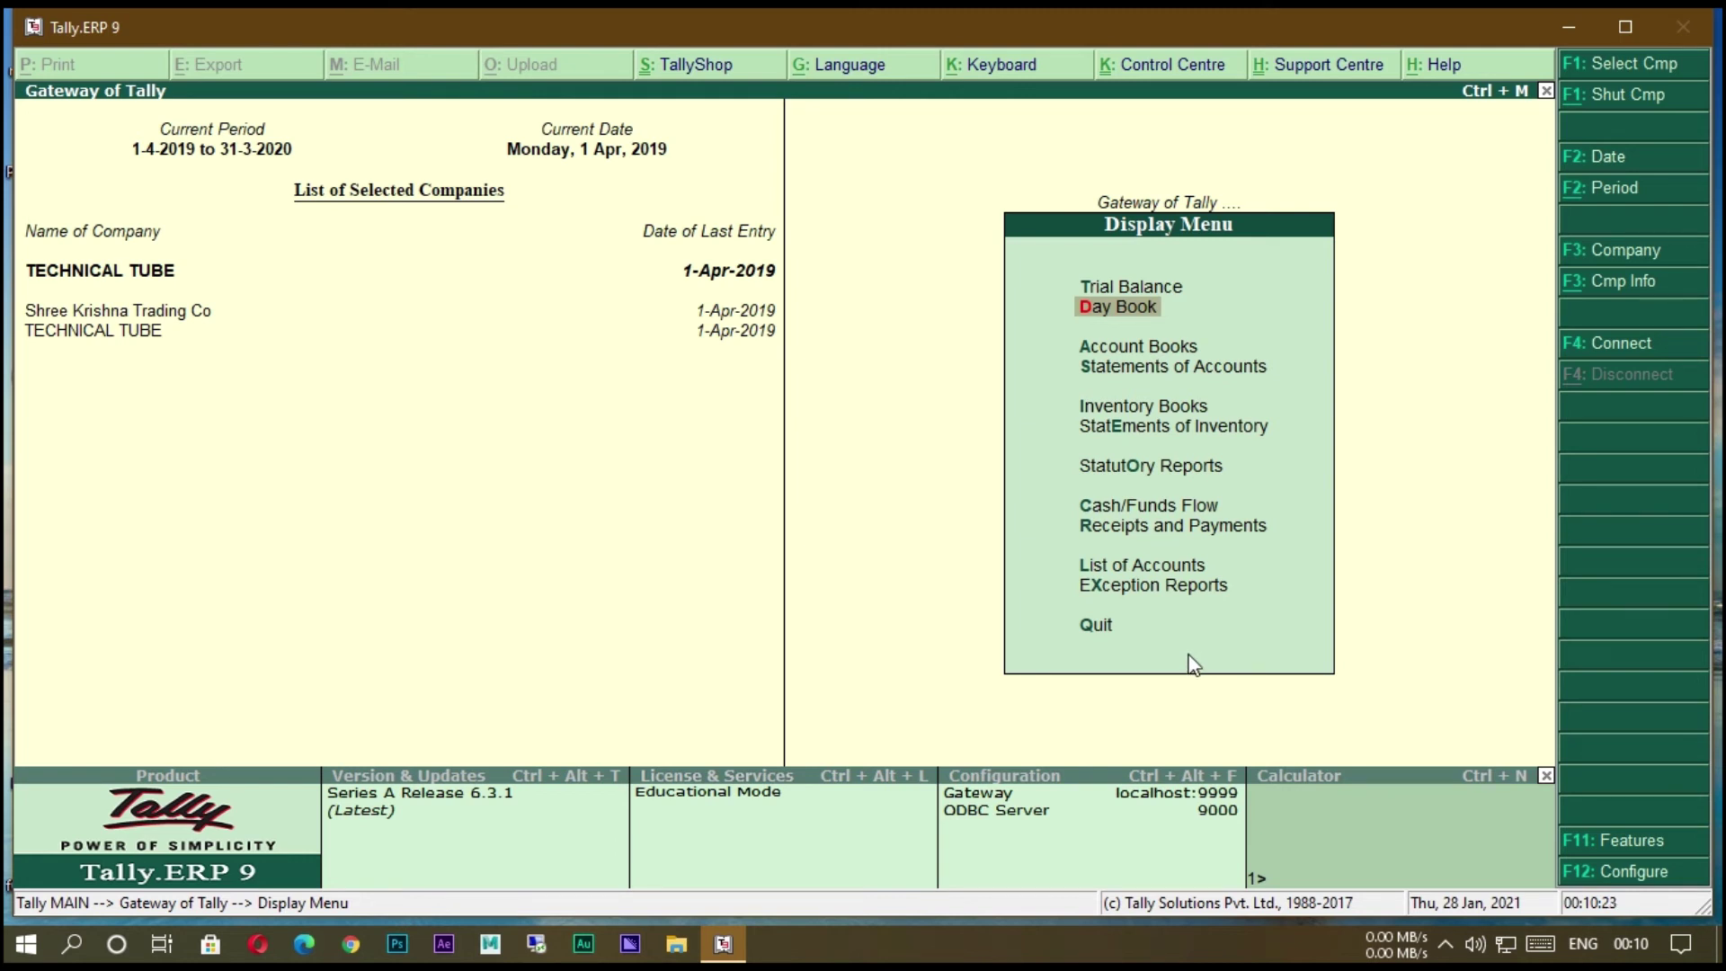
Return to the Gateway of Tally, reopen the Day Book and open Manufacturing voucher 2.
{"action": "key", "text": "Escape"}
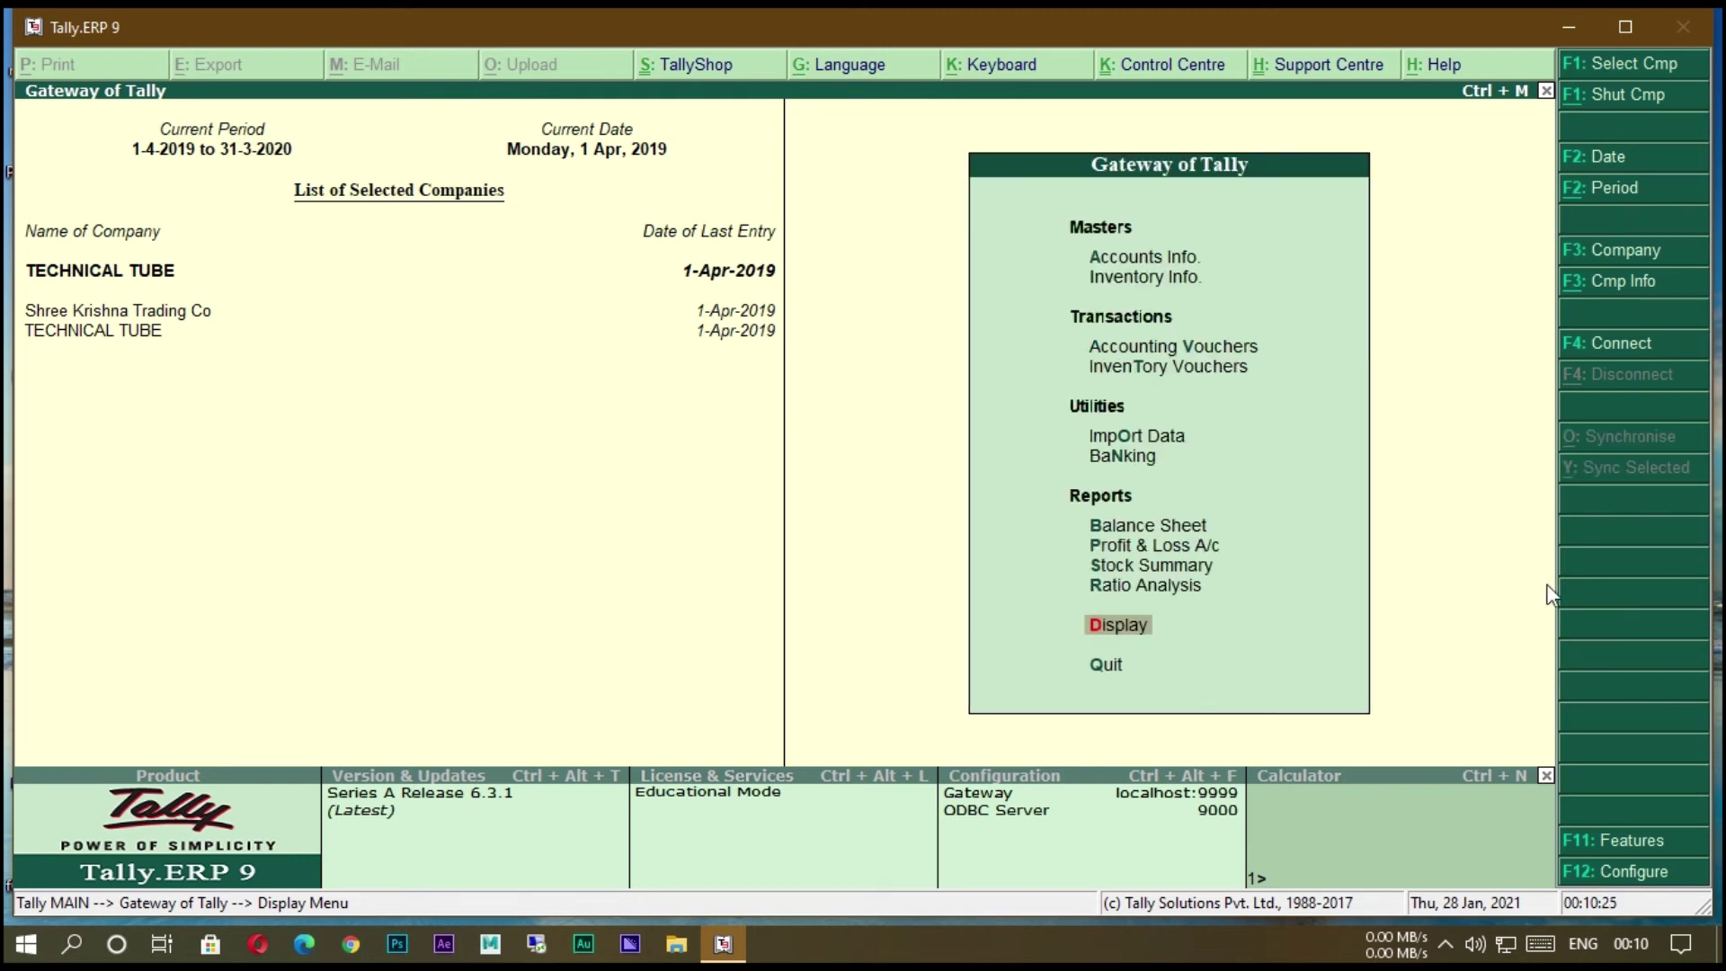
{"action": "key", "text": "Return"}
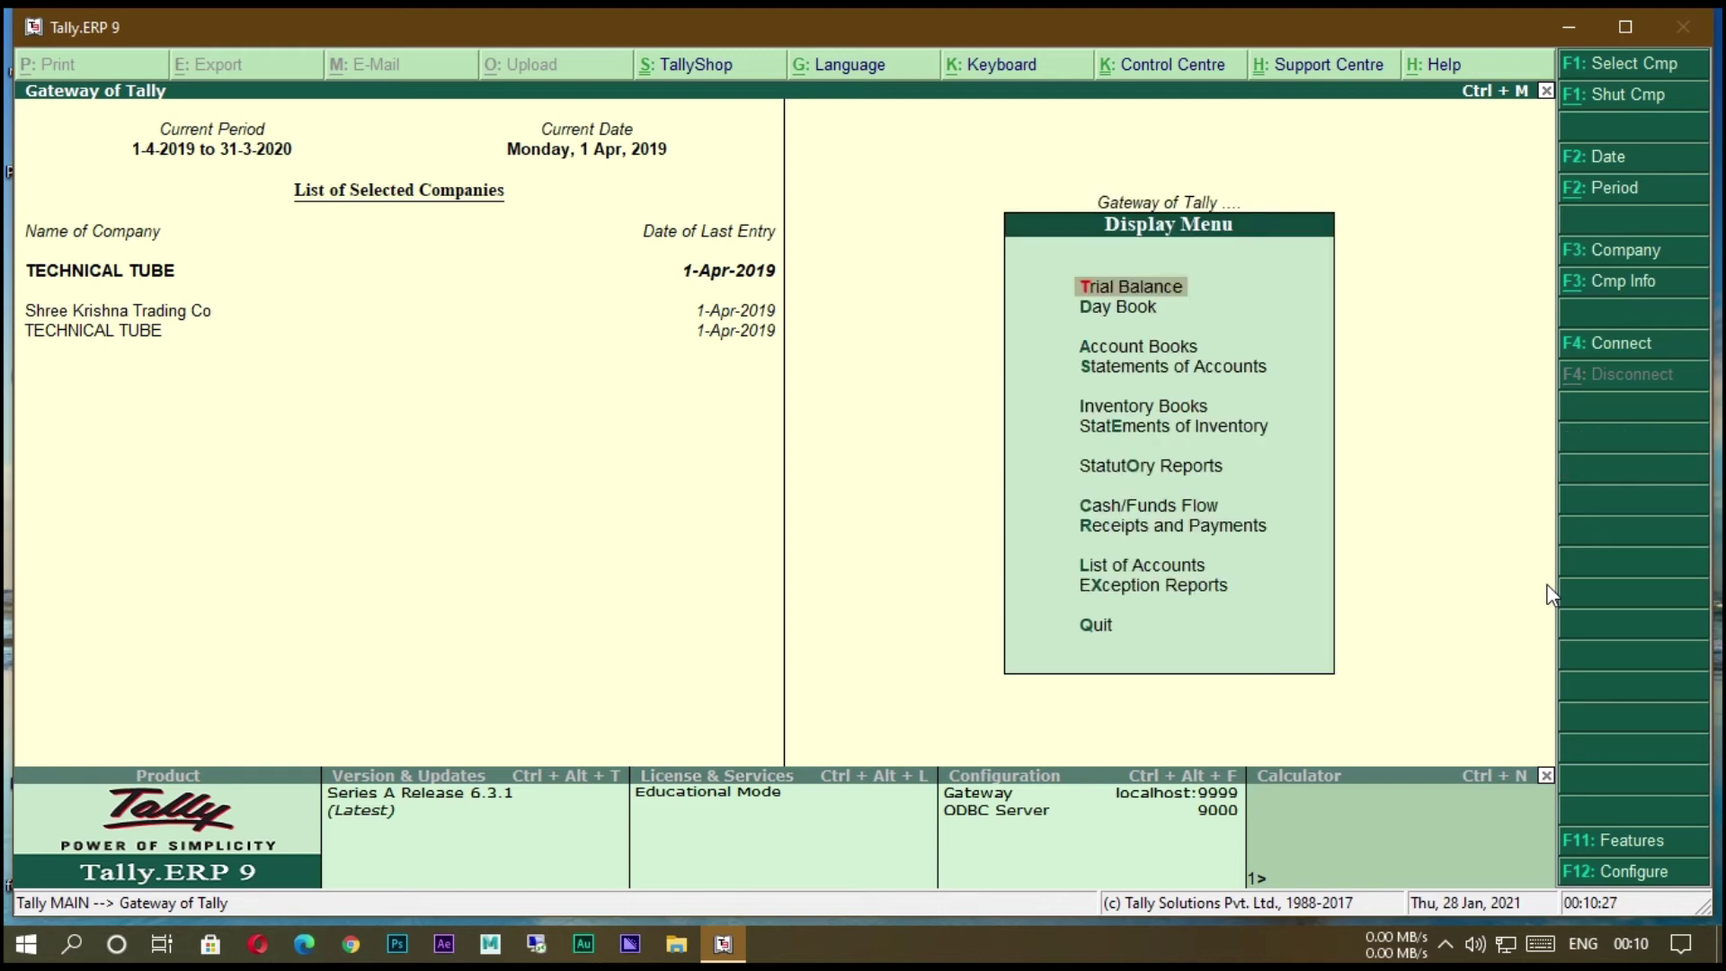
{"action": "key", "text": "Down"}
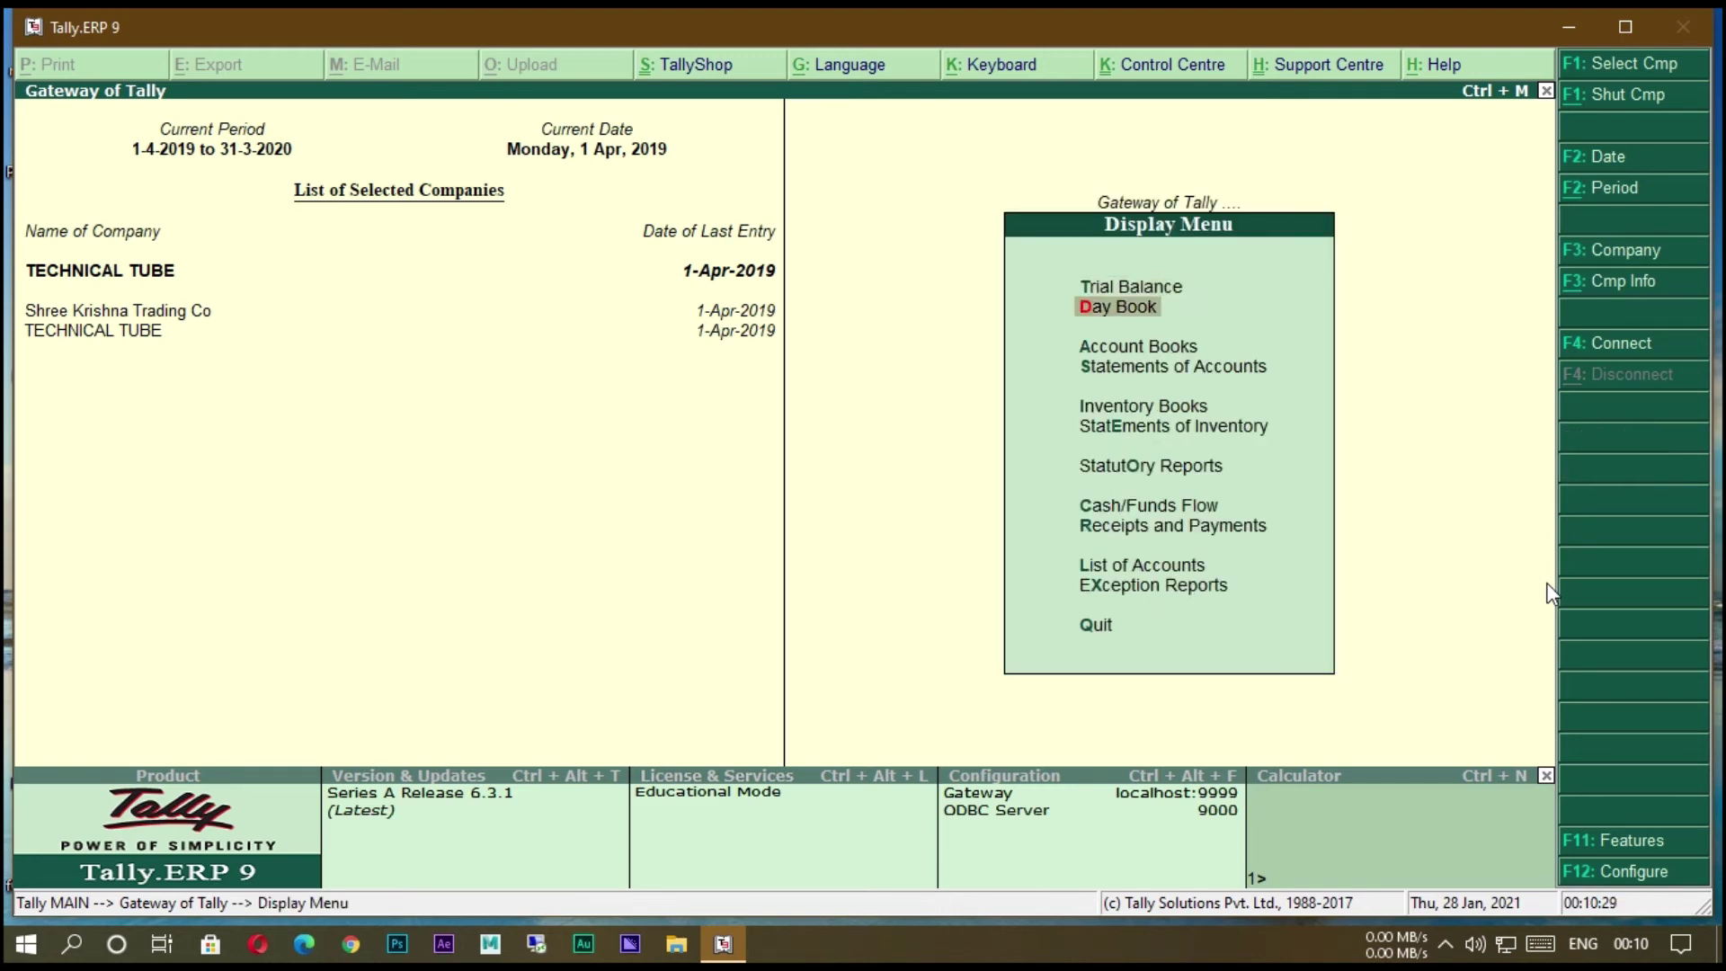
{"action": "key", "text": "Return"}
{"action": "key", "text": "Down"}
{"action": "key", "text": "Return"}
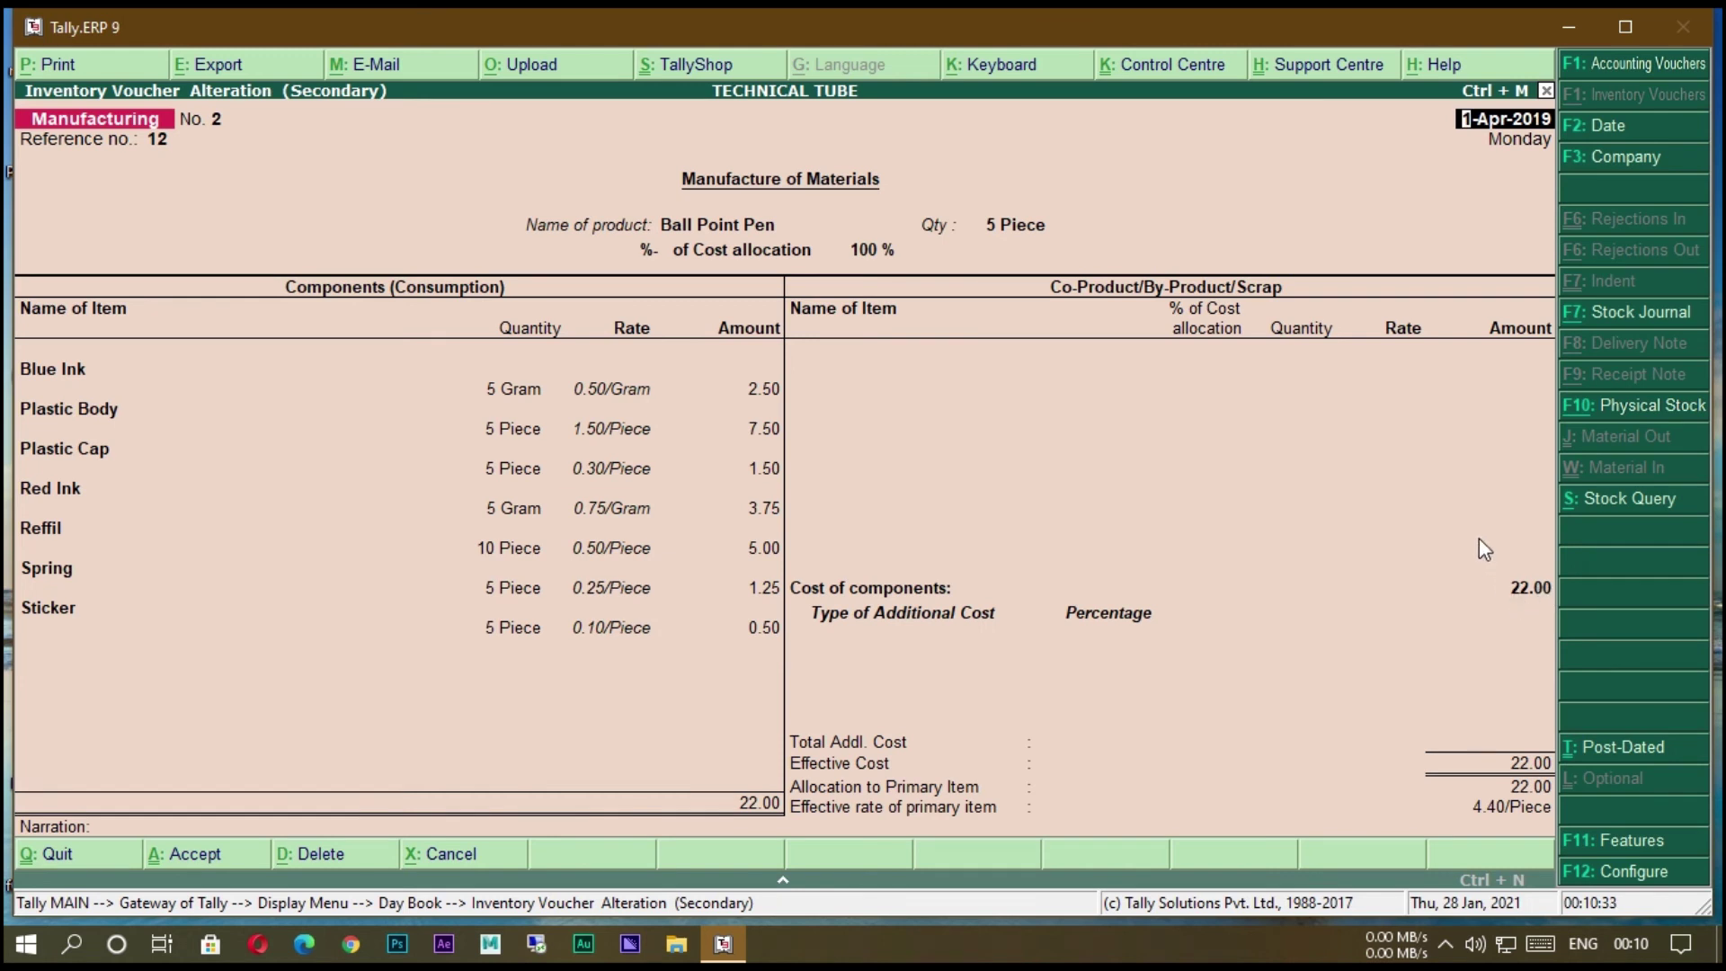
Try switching Manufacturing voucher 2 to a Purchase voucher, view the Ball Point Pen stock query, and quit without saving.
{"action": "key", "text": "Page_Up"}
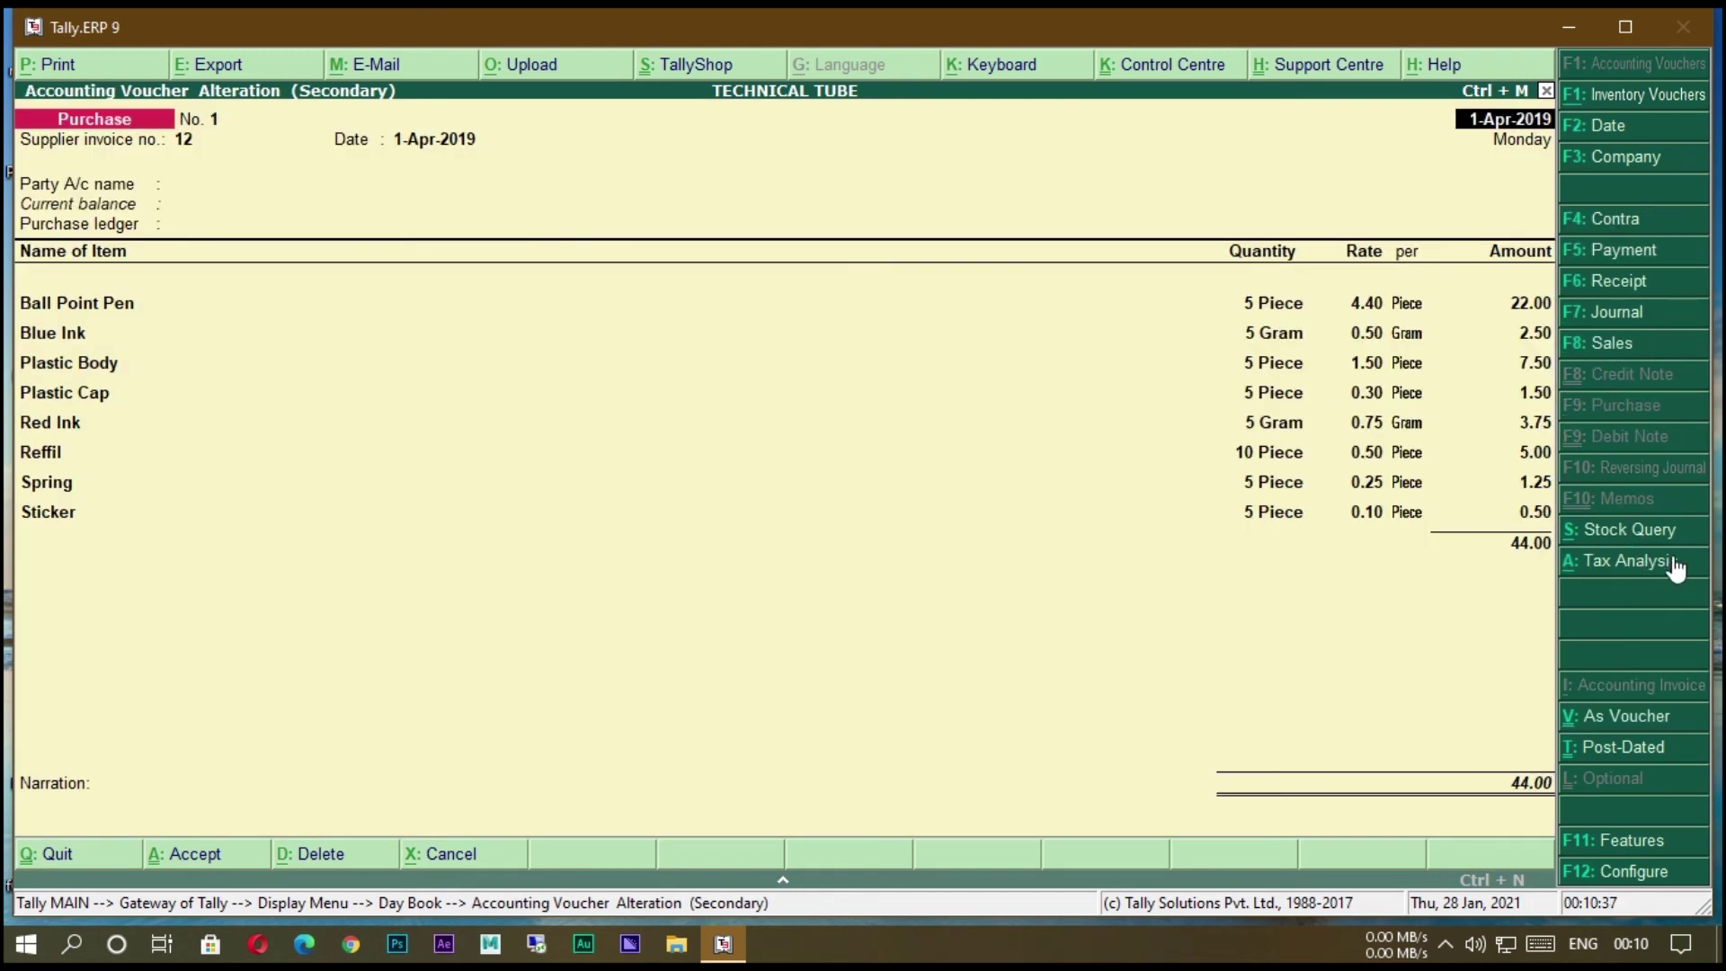
{"action": "left_click", "coordinate": [1635, 530]}
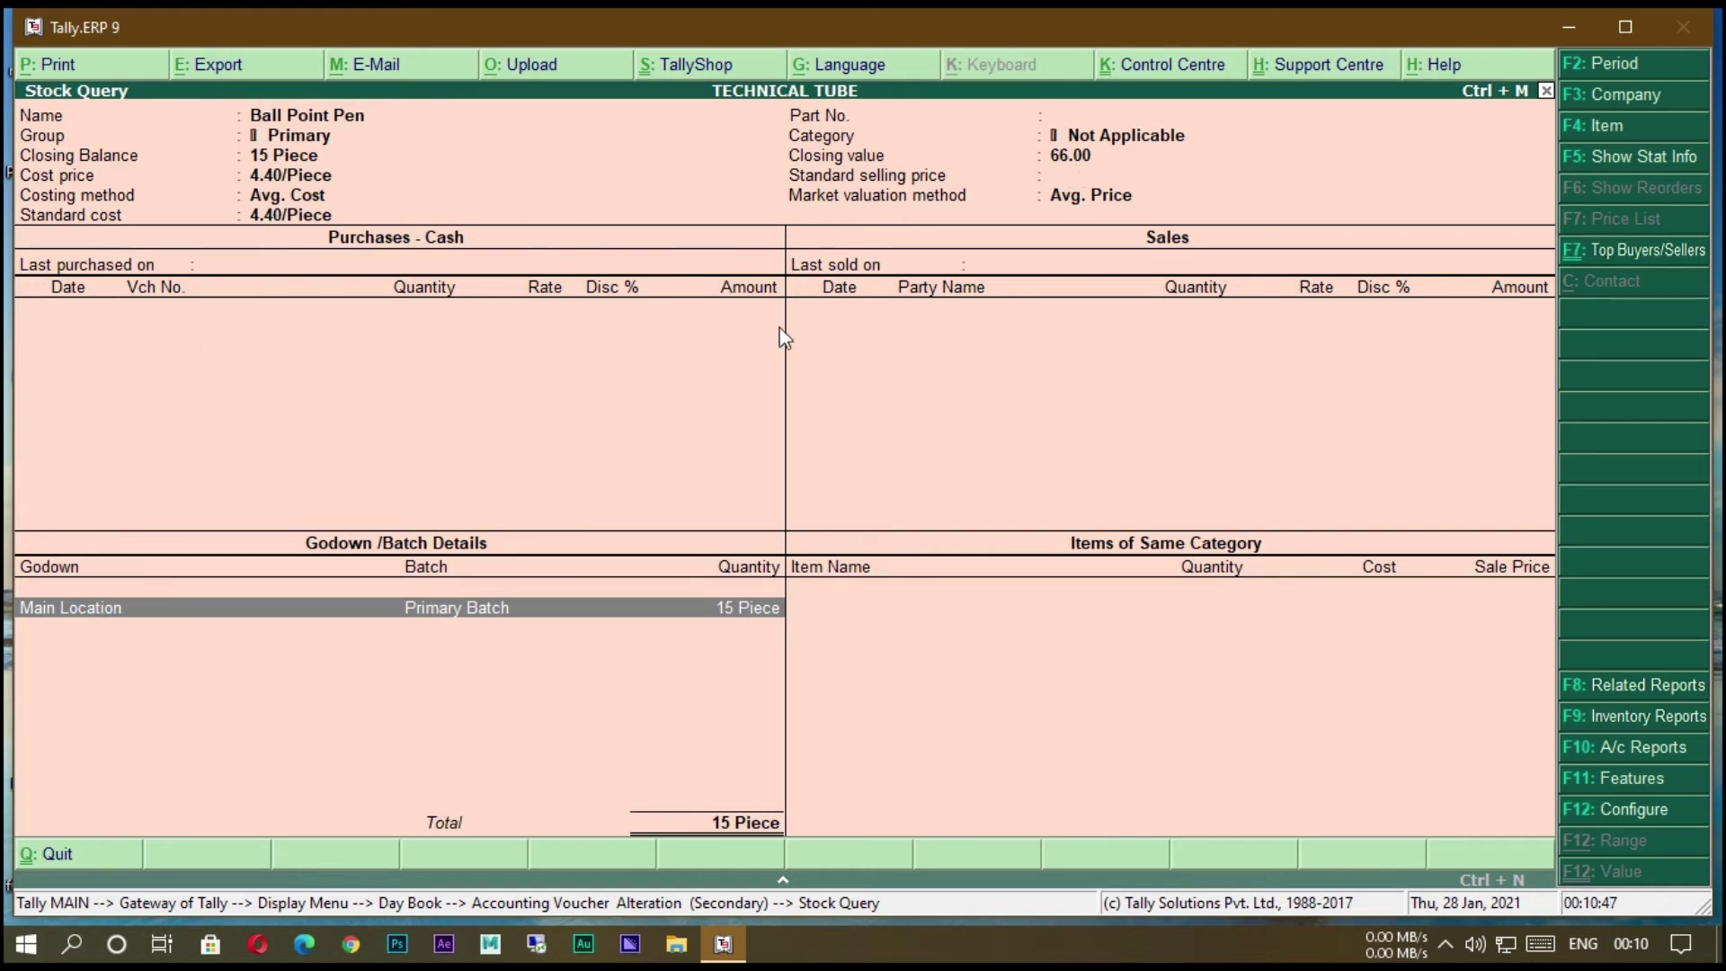
{"action": "key", "text": "Escape"}
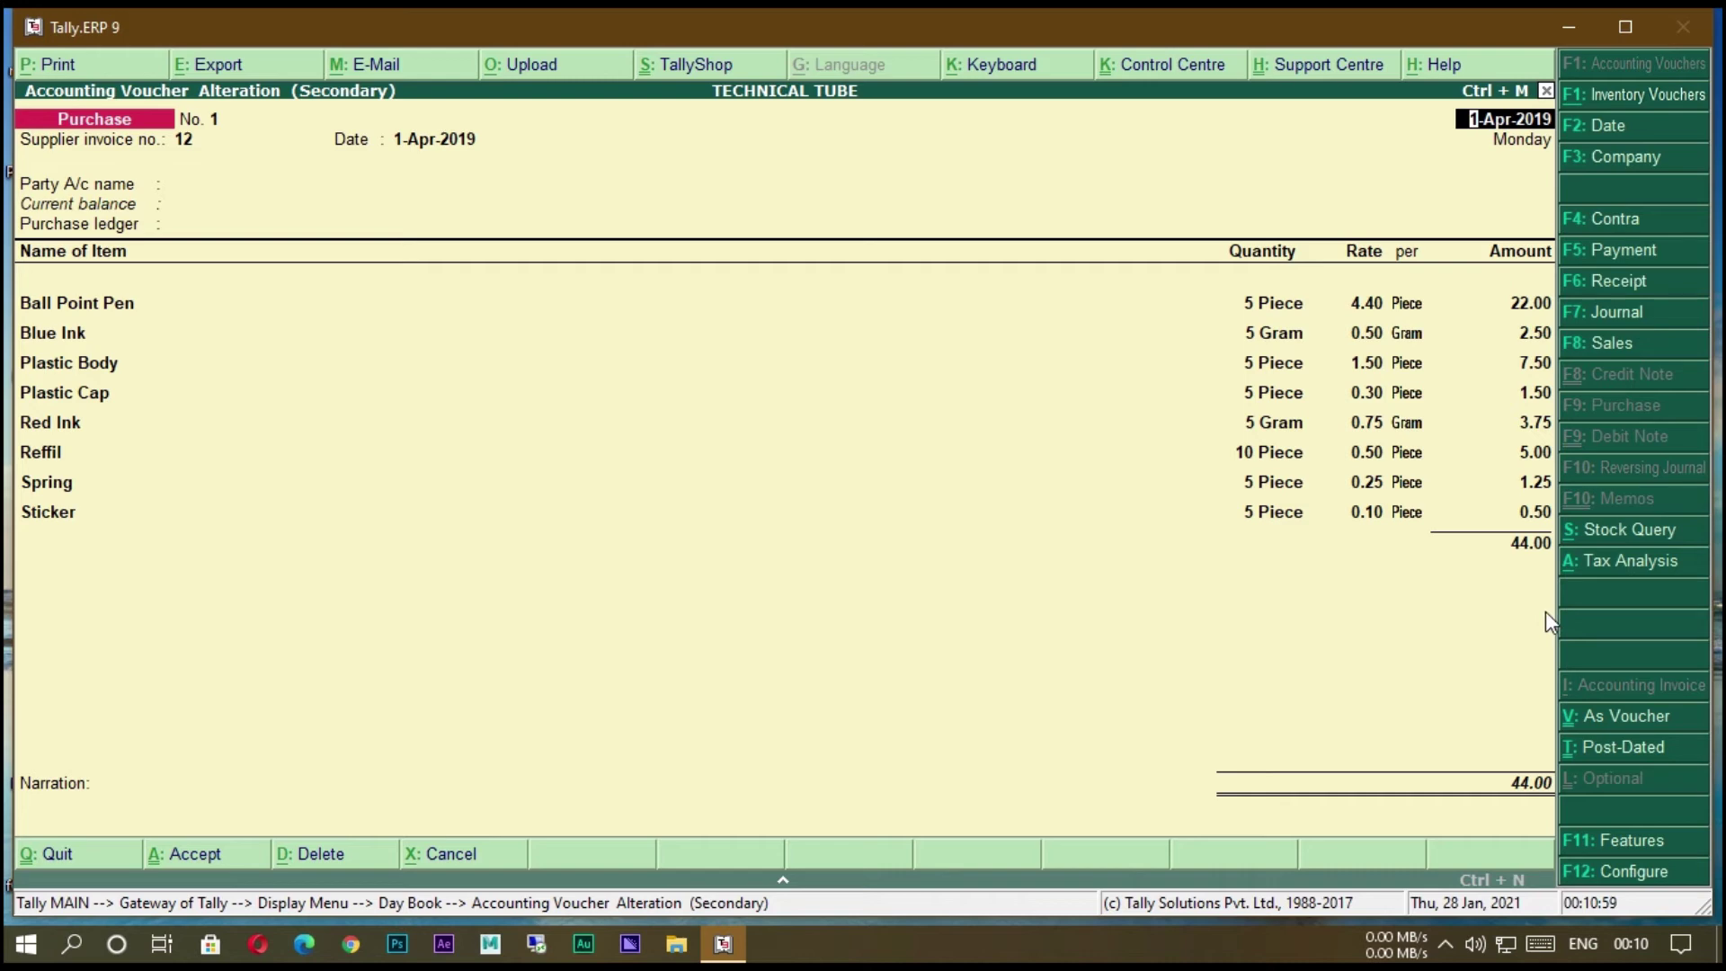
{"action": "key", "text": "Escape"}
{"action": "key", "text": "Return"}
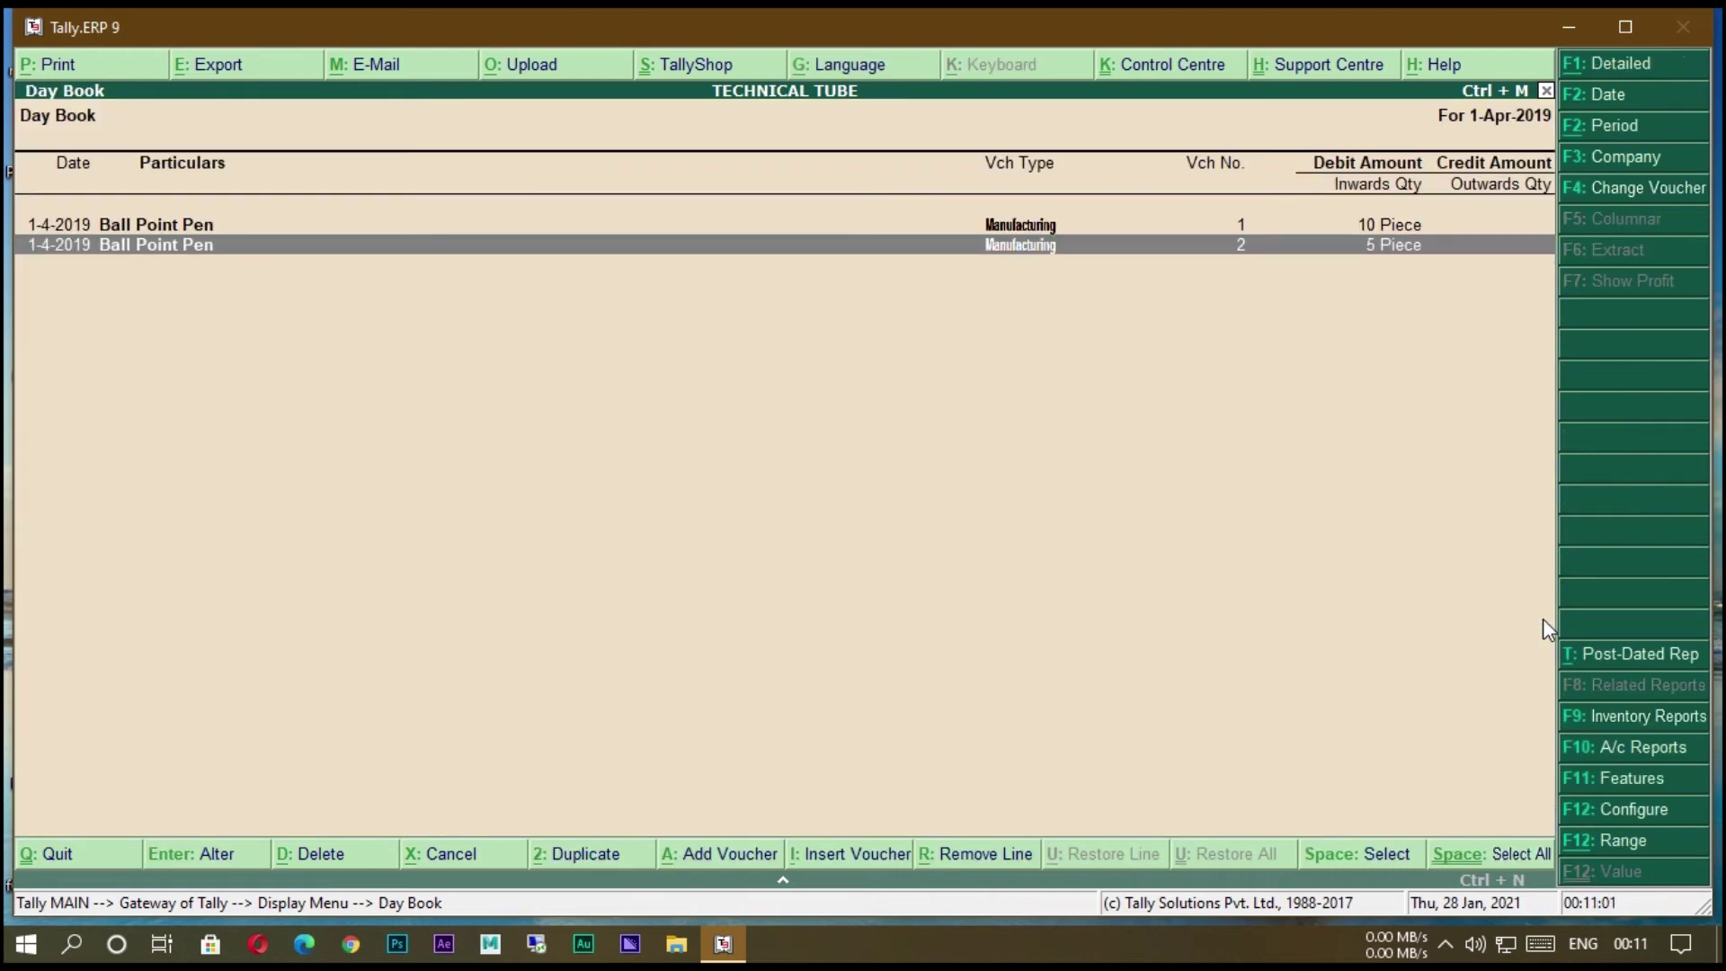
Open Stock Query from Manufacturing voucher 2 and enable related group items, aliases, alternate units and tail units of compound units in its configuration.
{"action": "key", "text": "Return"}
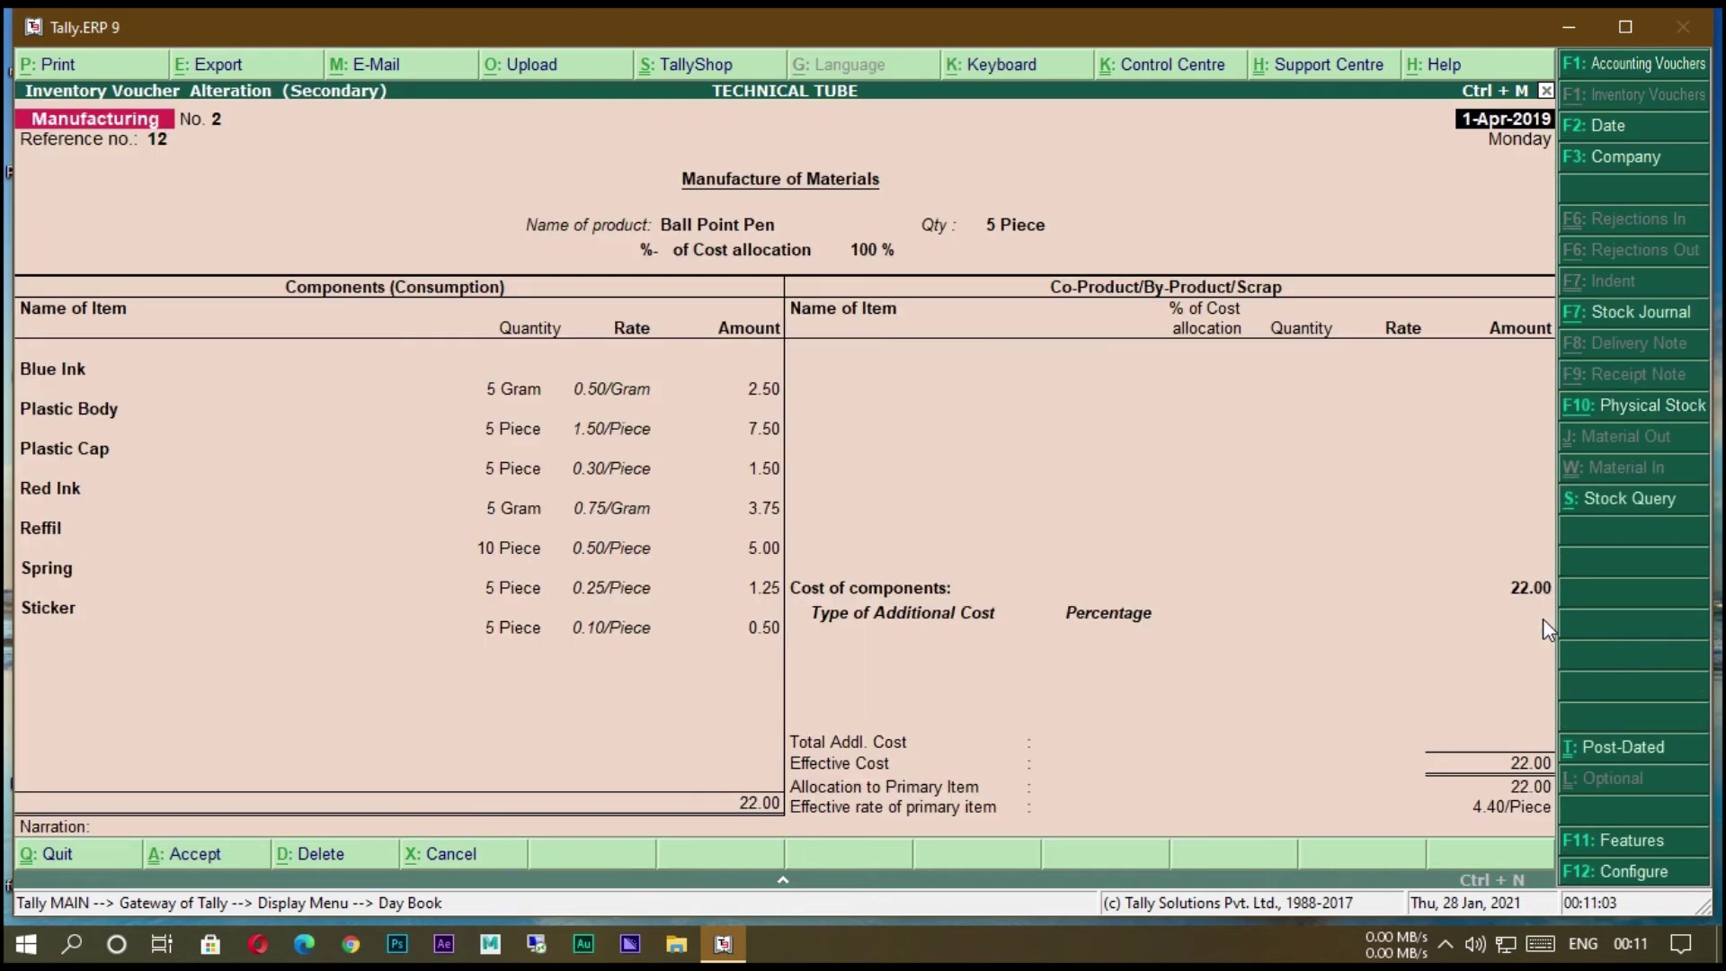
{"action": "left_click", "coordinate": [1593, 500]}
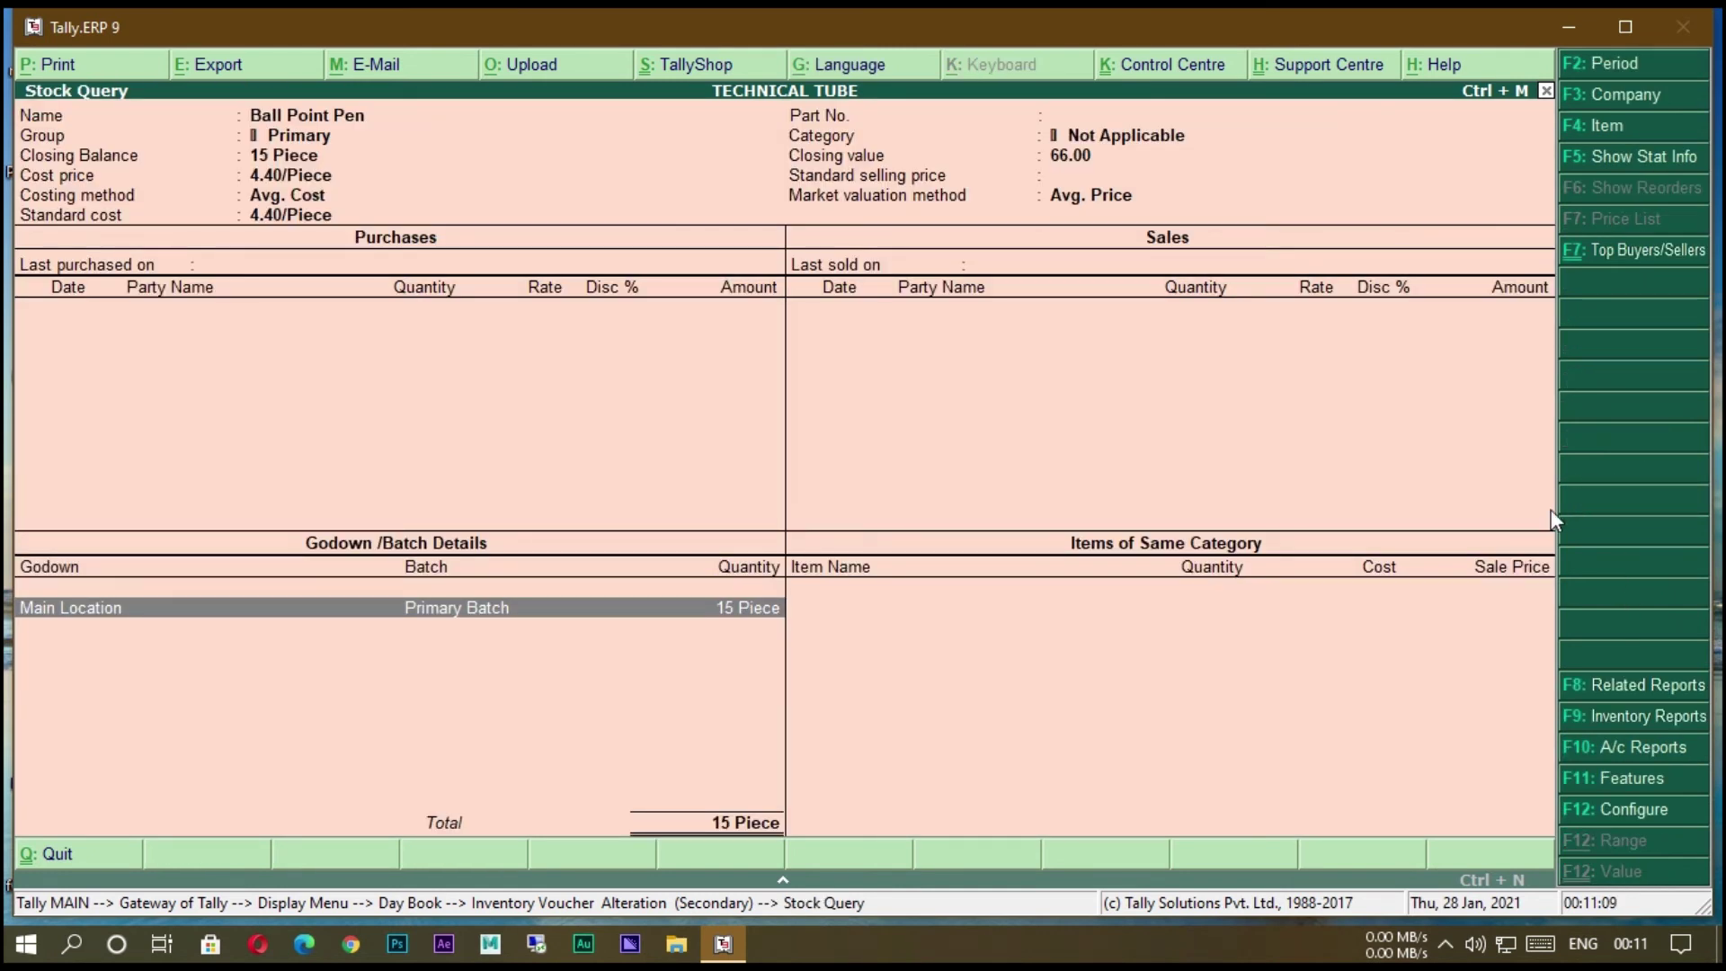
{"action": "key", "text": "F12"}
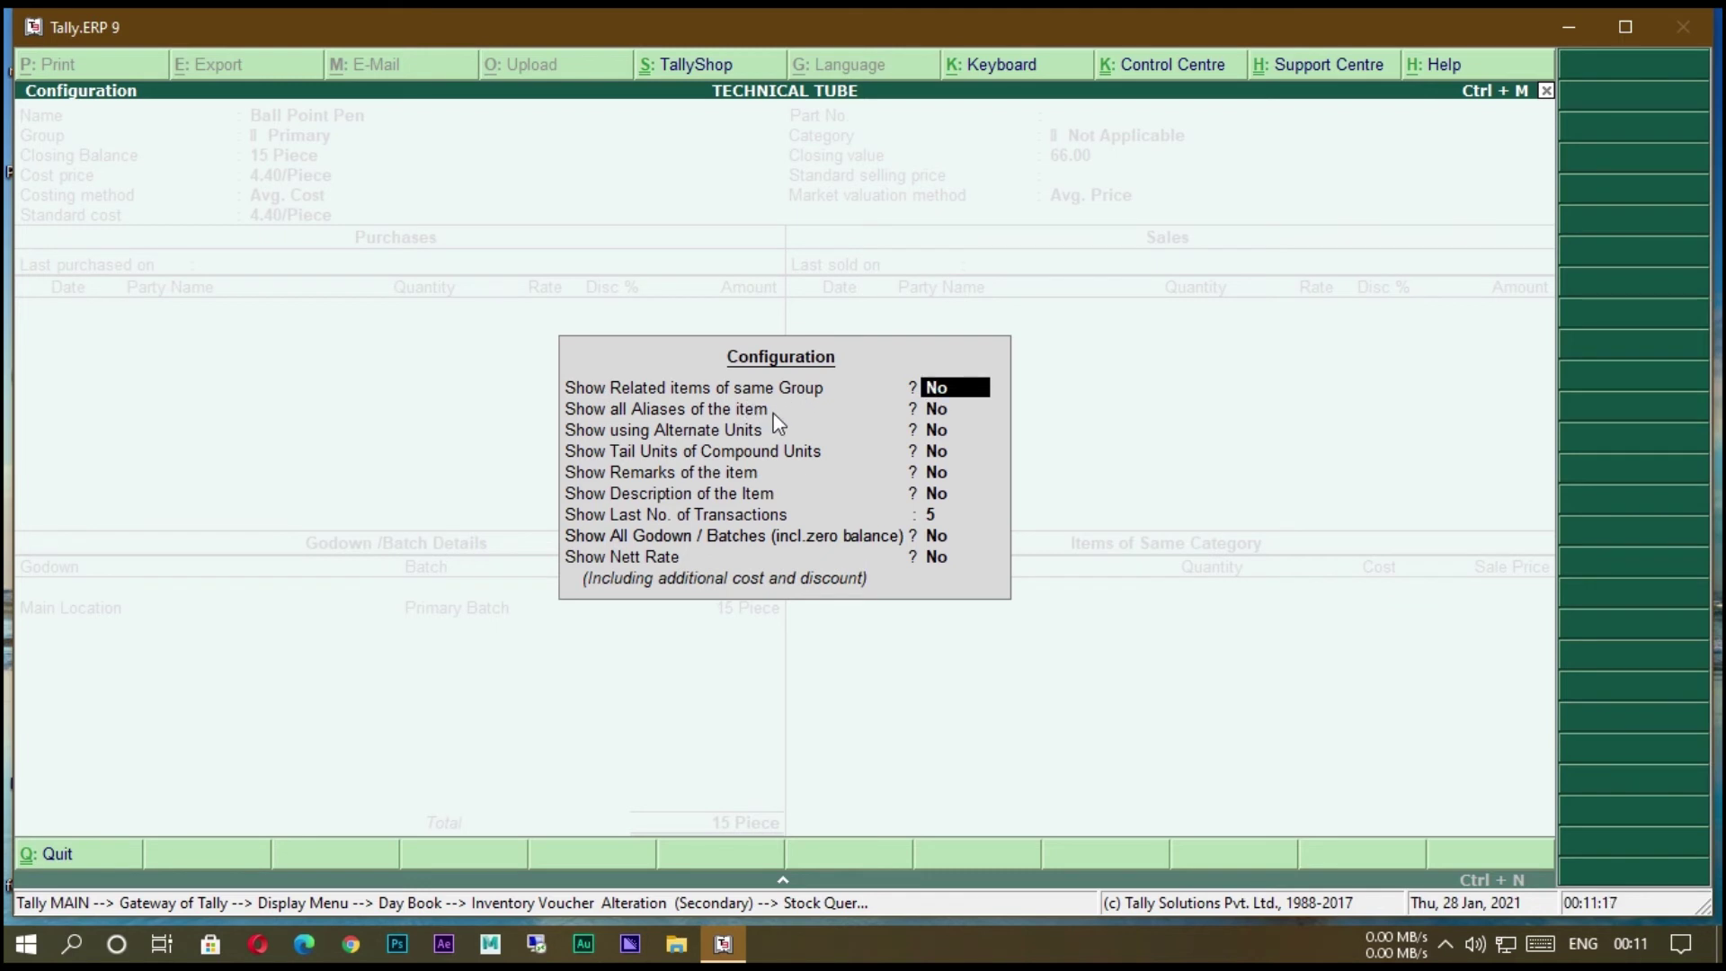
{"action": "type", "text": "y"}
{"action": "key", "text": "Return"}
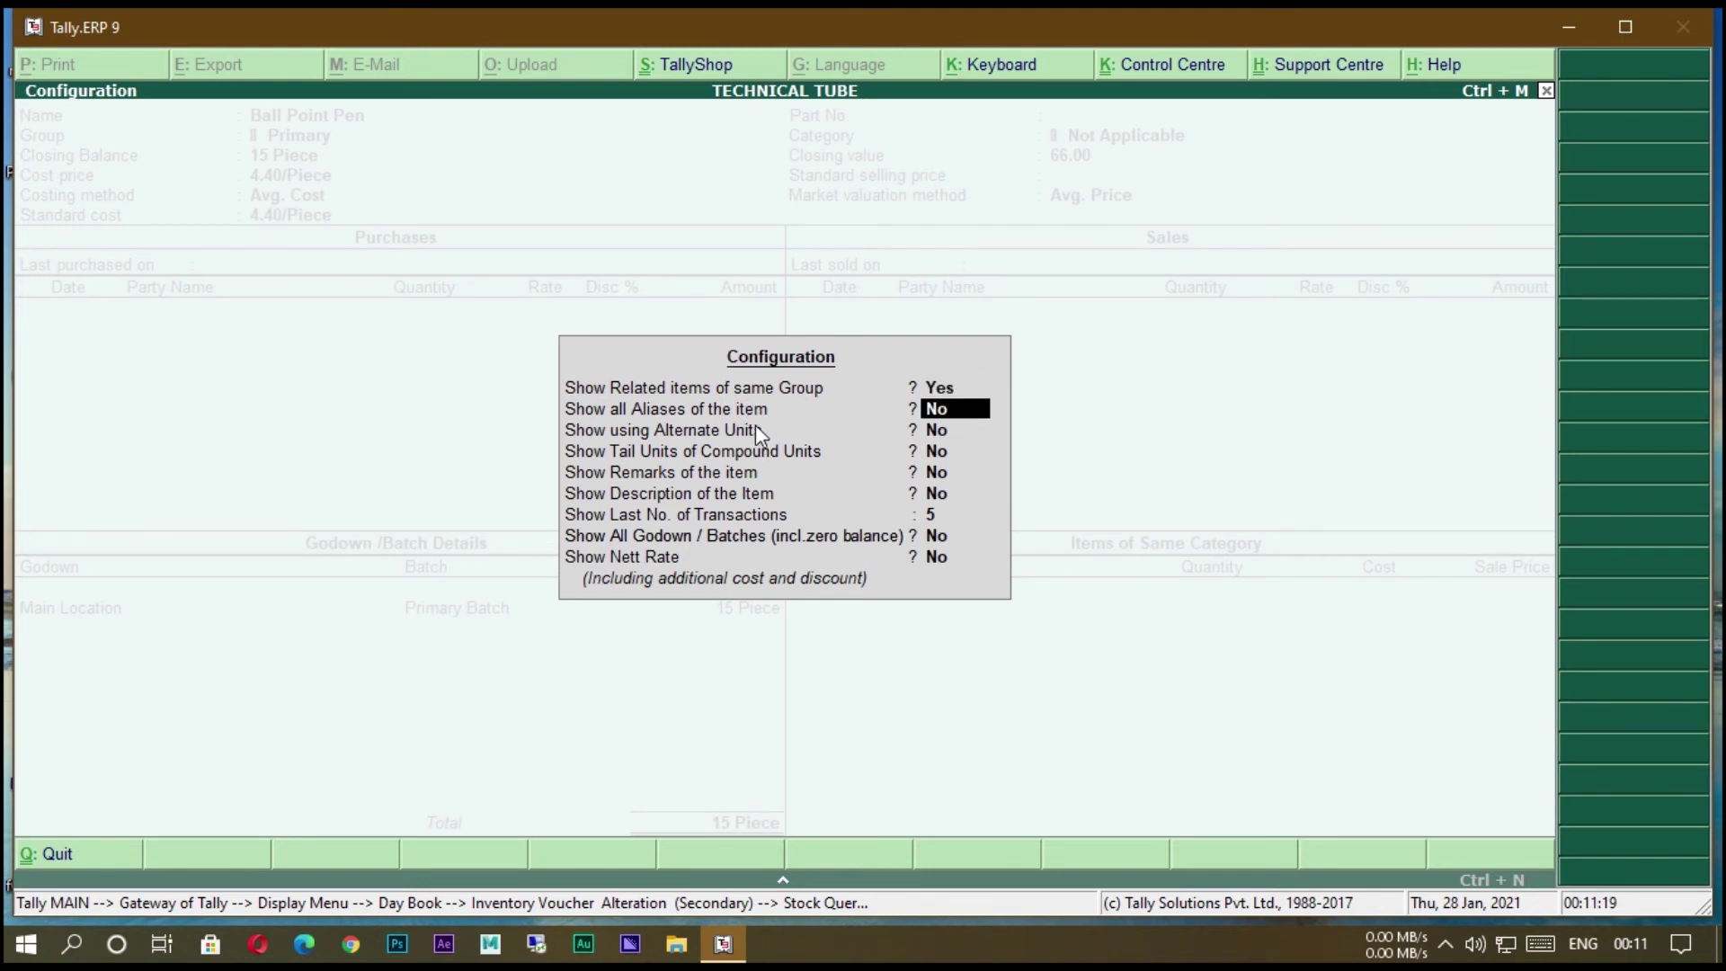
{"action": "type", "text": "y"}
{"action": "key", "text": "Return"}
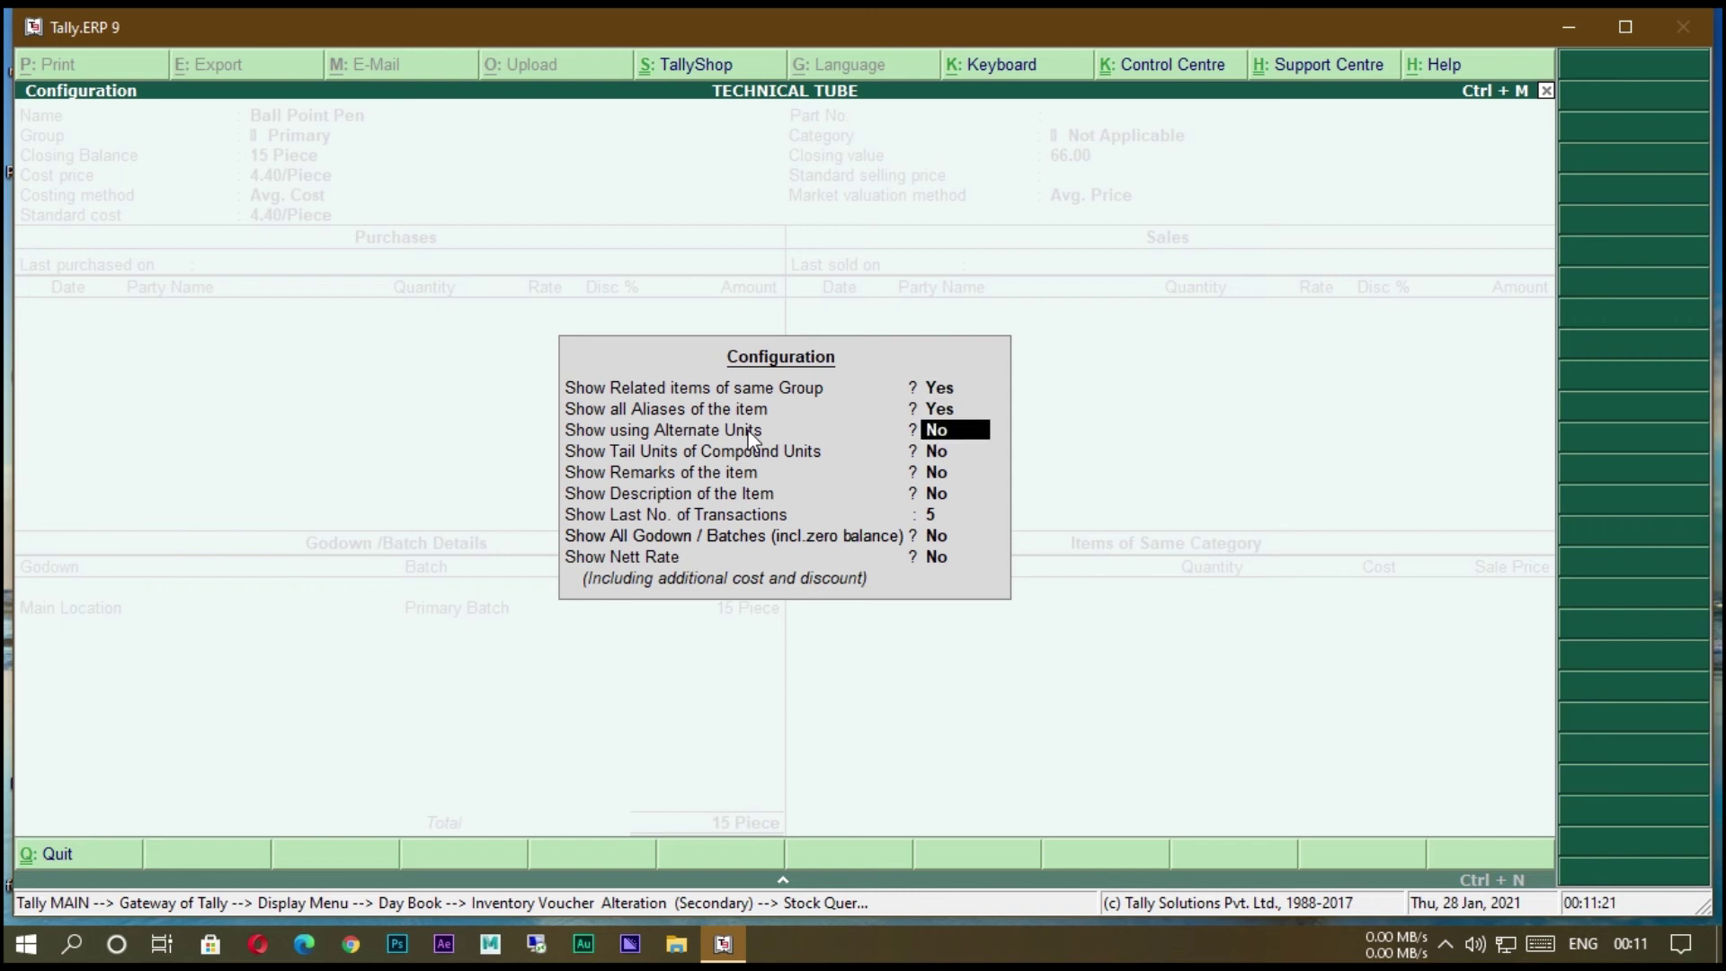
{"action": "type", "text": "y"}
{"action": "key", "text": "Return"}
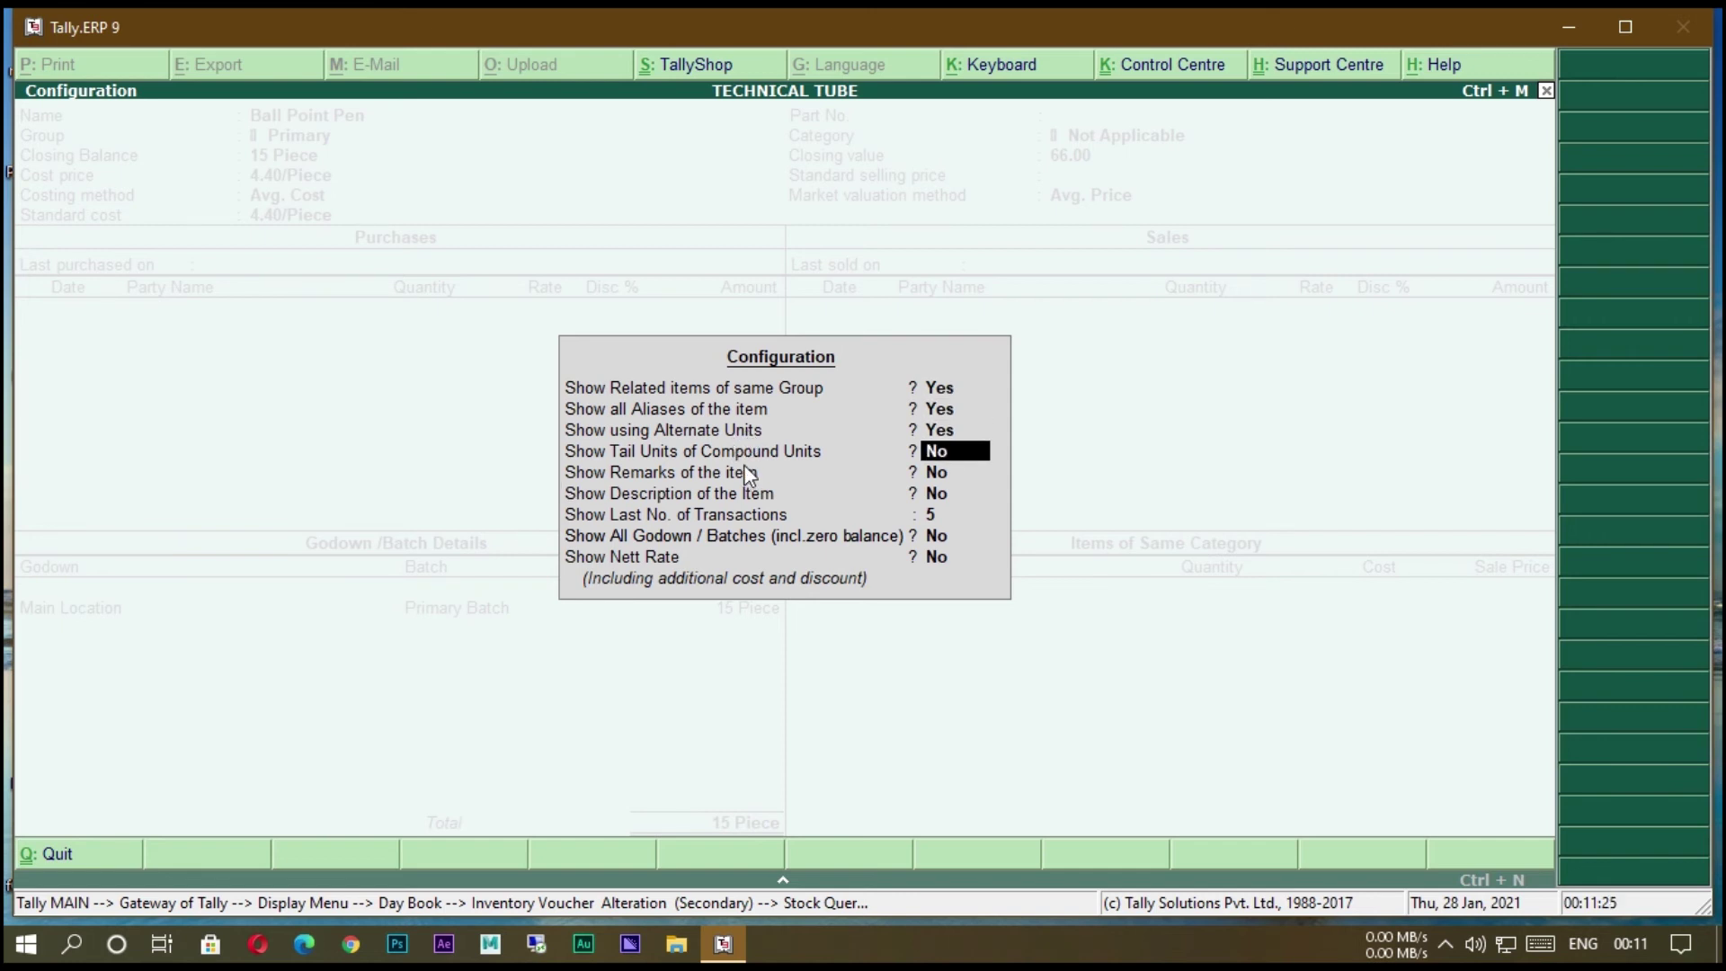
{"action": "type", "text": "y"}
{"action": "key", "text": "Return"}
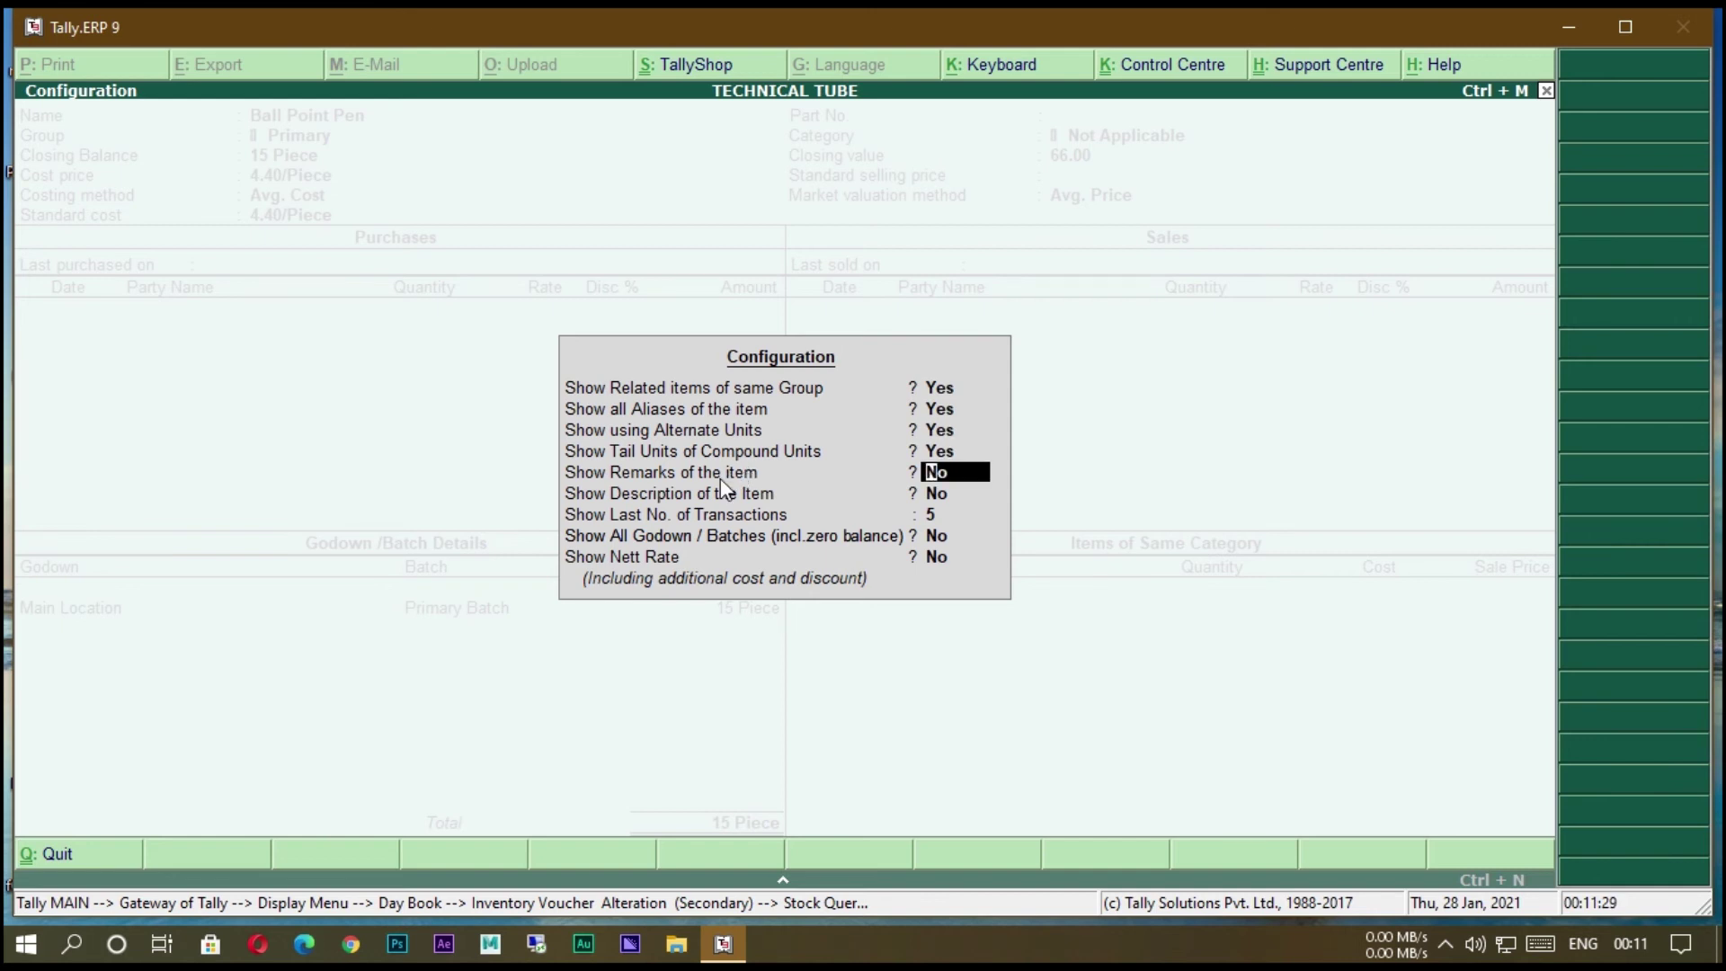
Enable item remarks, description, all godowns/batches and nett rate in the Stock Query configuration, keeping the last number of transactions at 5.
{"action": "type", "text": "y"}
{"action": "key", "text": "Return"}
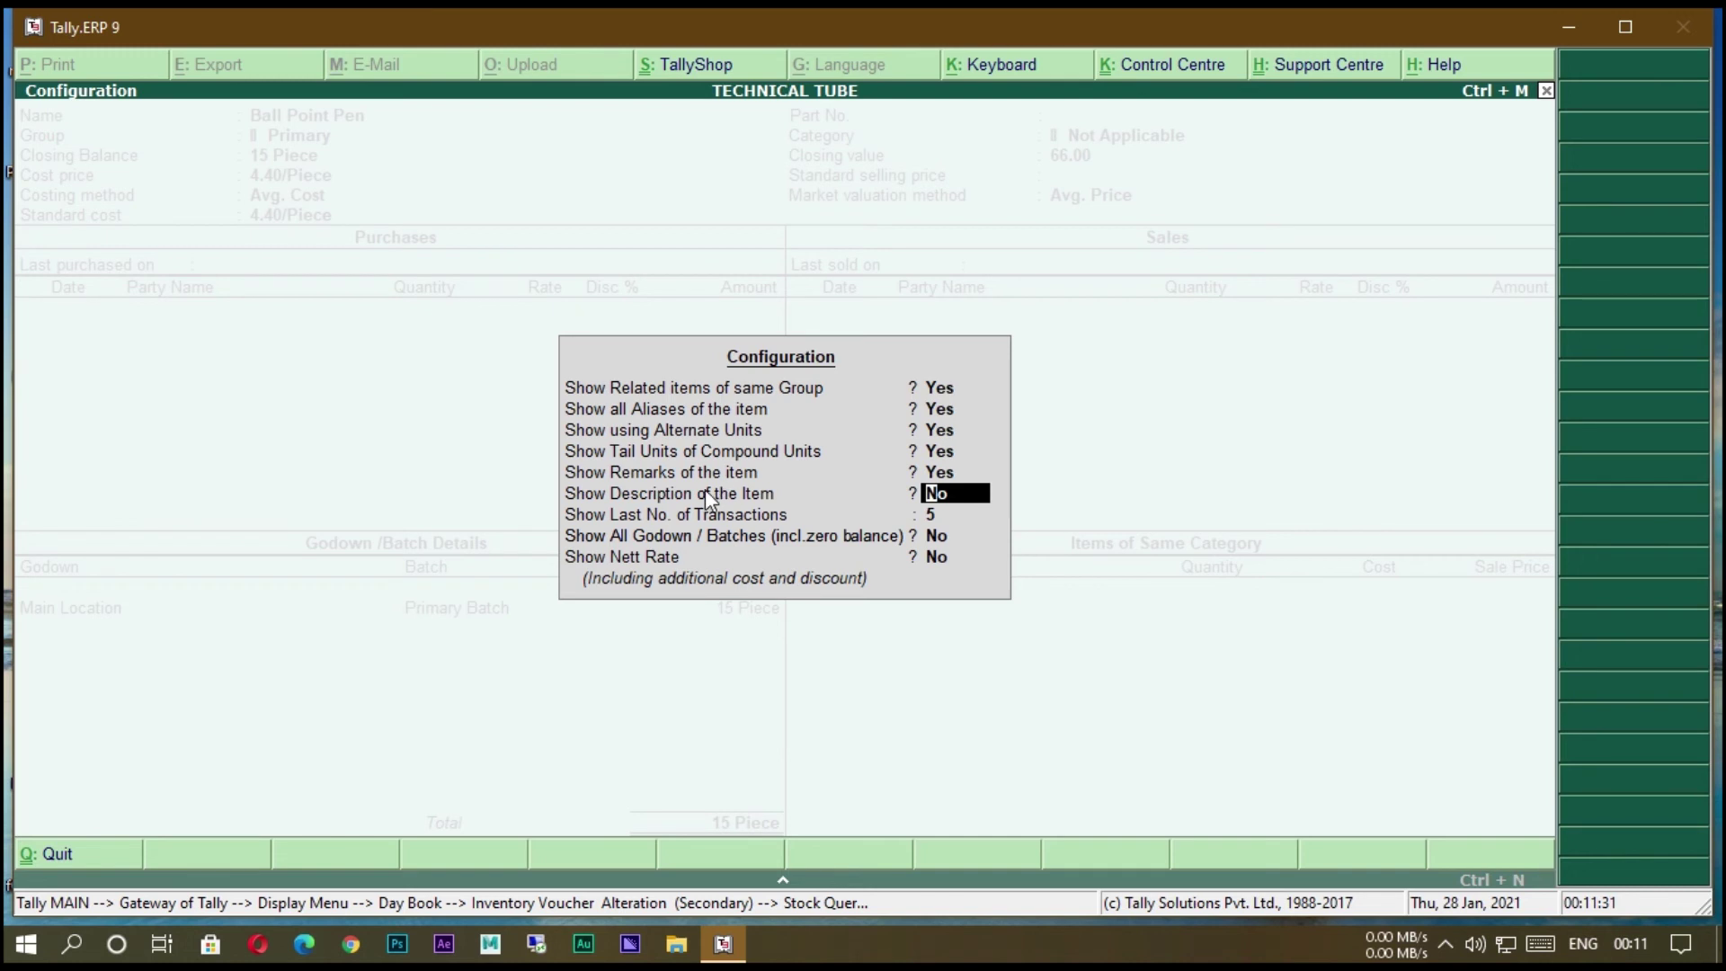
{"action": "type", "text": "y"}
{"action": "key", "text": "Return"}
{"action": "key", "text": "Return"}
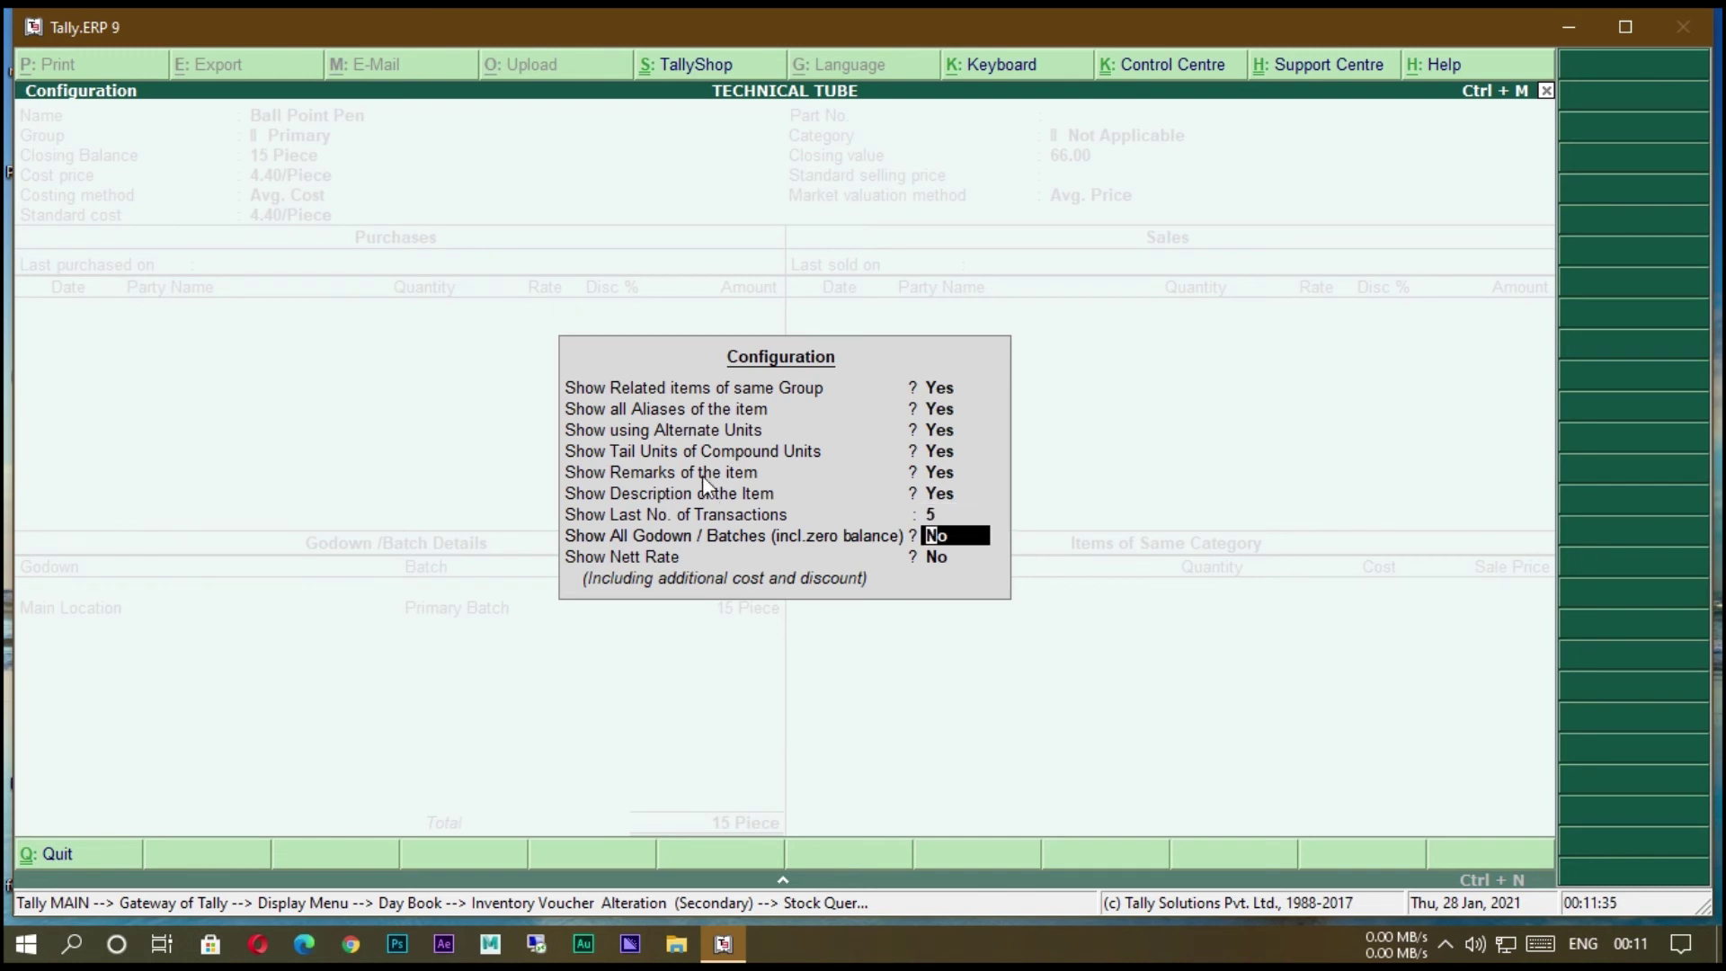
{"action": "type", "text": "y"}
{"action": "key", "text": "Return"}
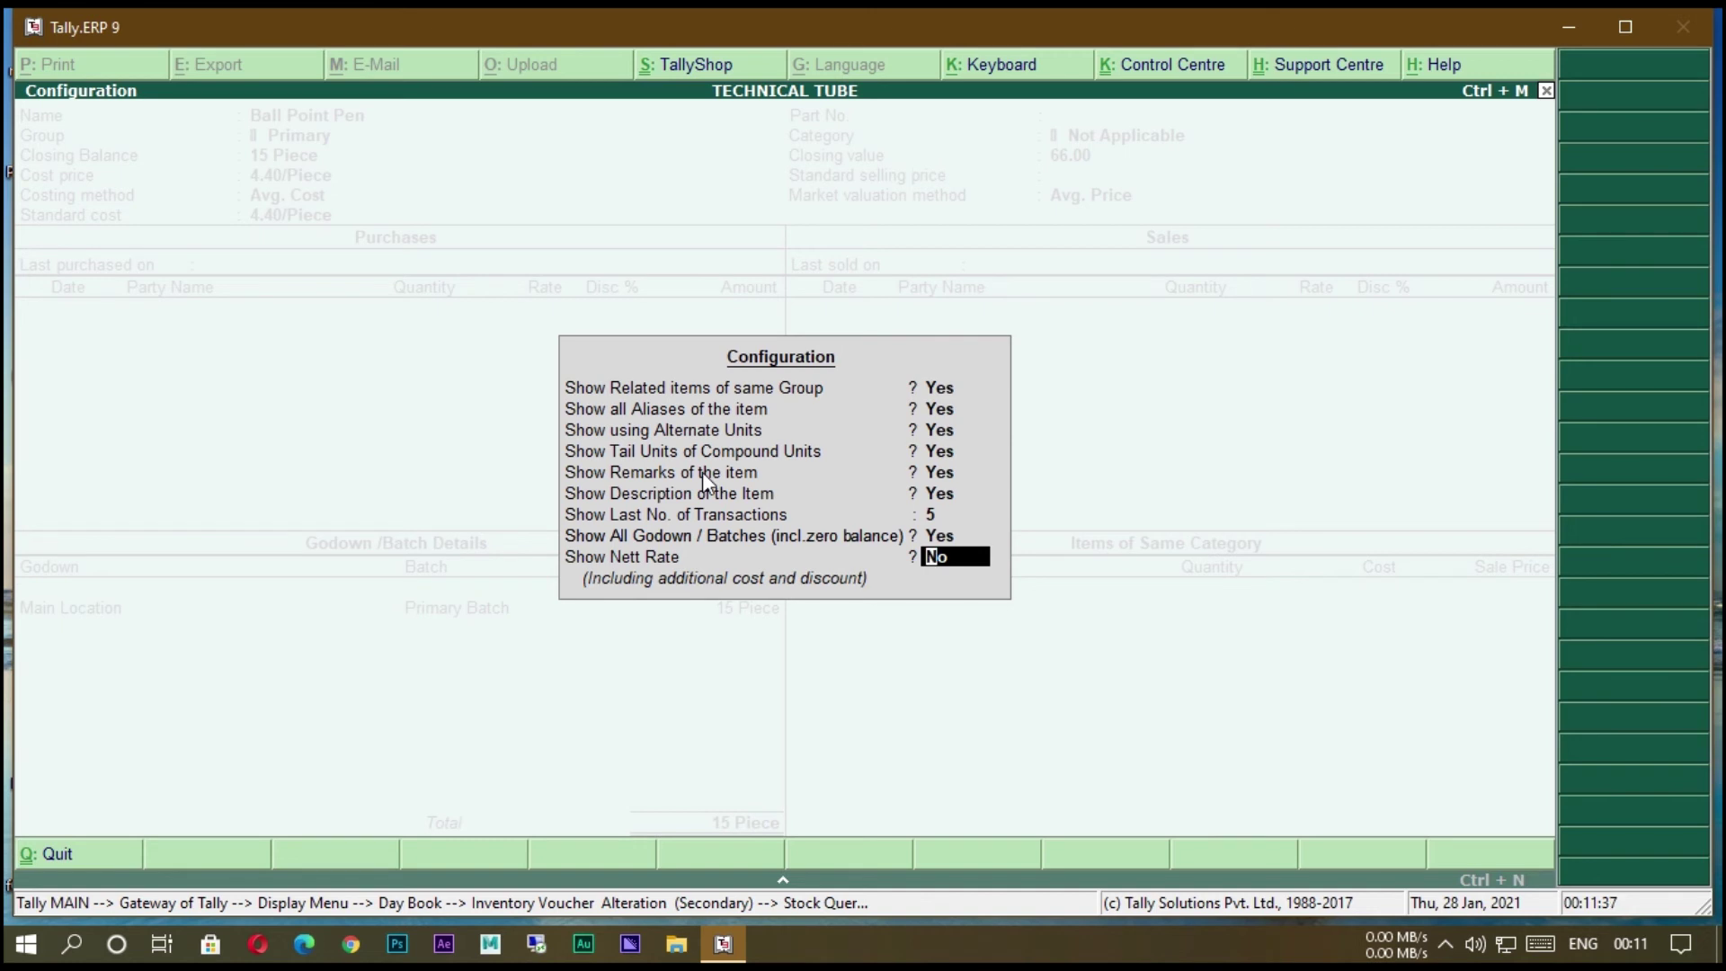
{"action": "type", "text": "y"}
{"action": "key", "text": "Return"}
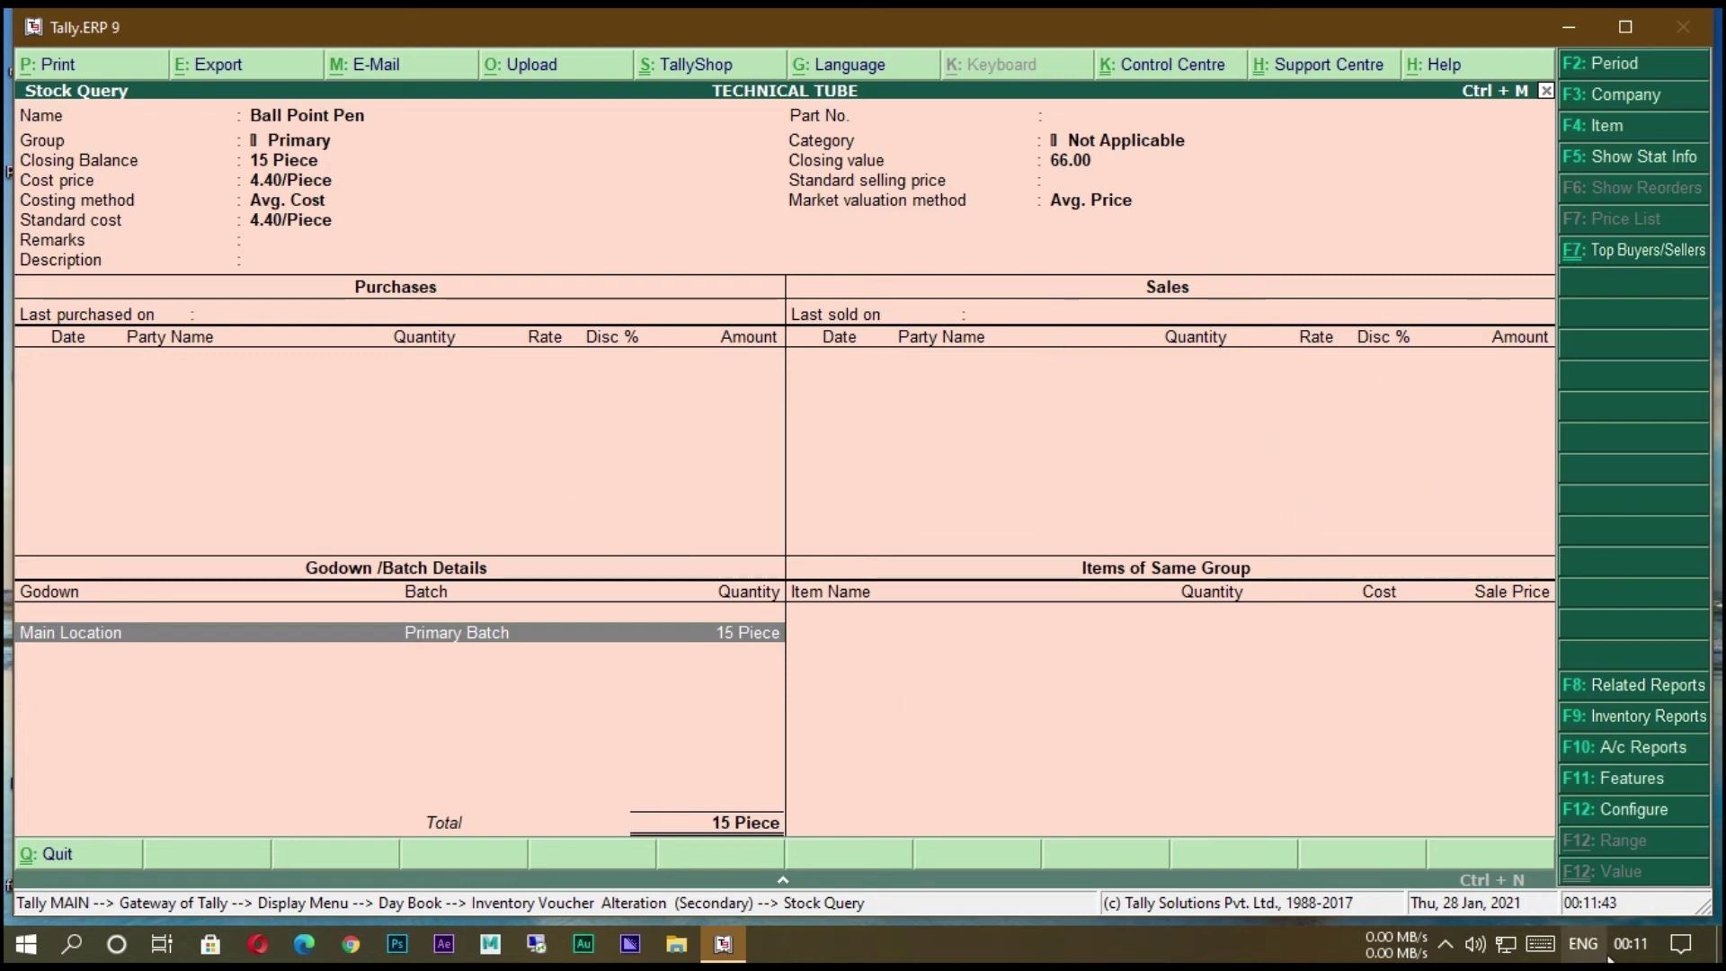
View the Godown Summary for Main Location, check its item-wise consumption with profit details shown, and hide them again.
{"action": "left_click", "coordinate": [1620, 714]}
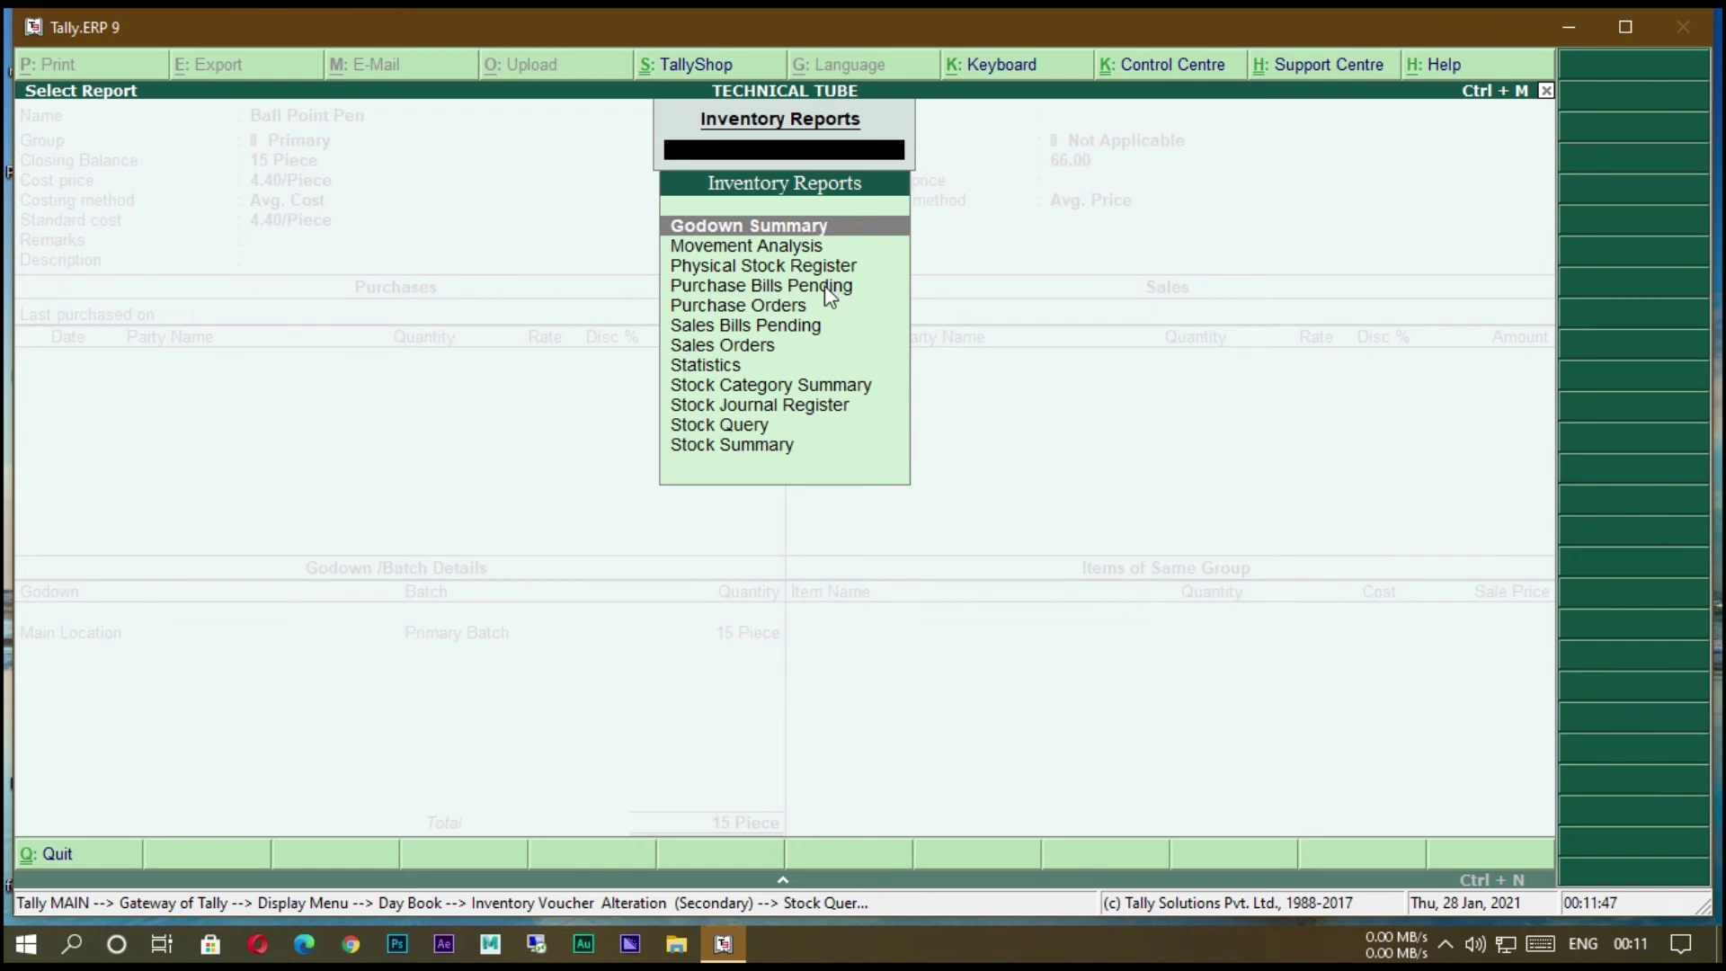
{"action": "key", "text": "Return"}
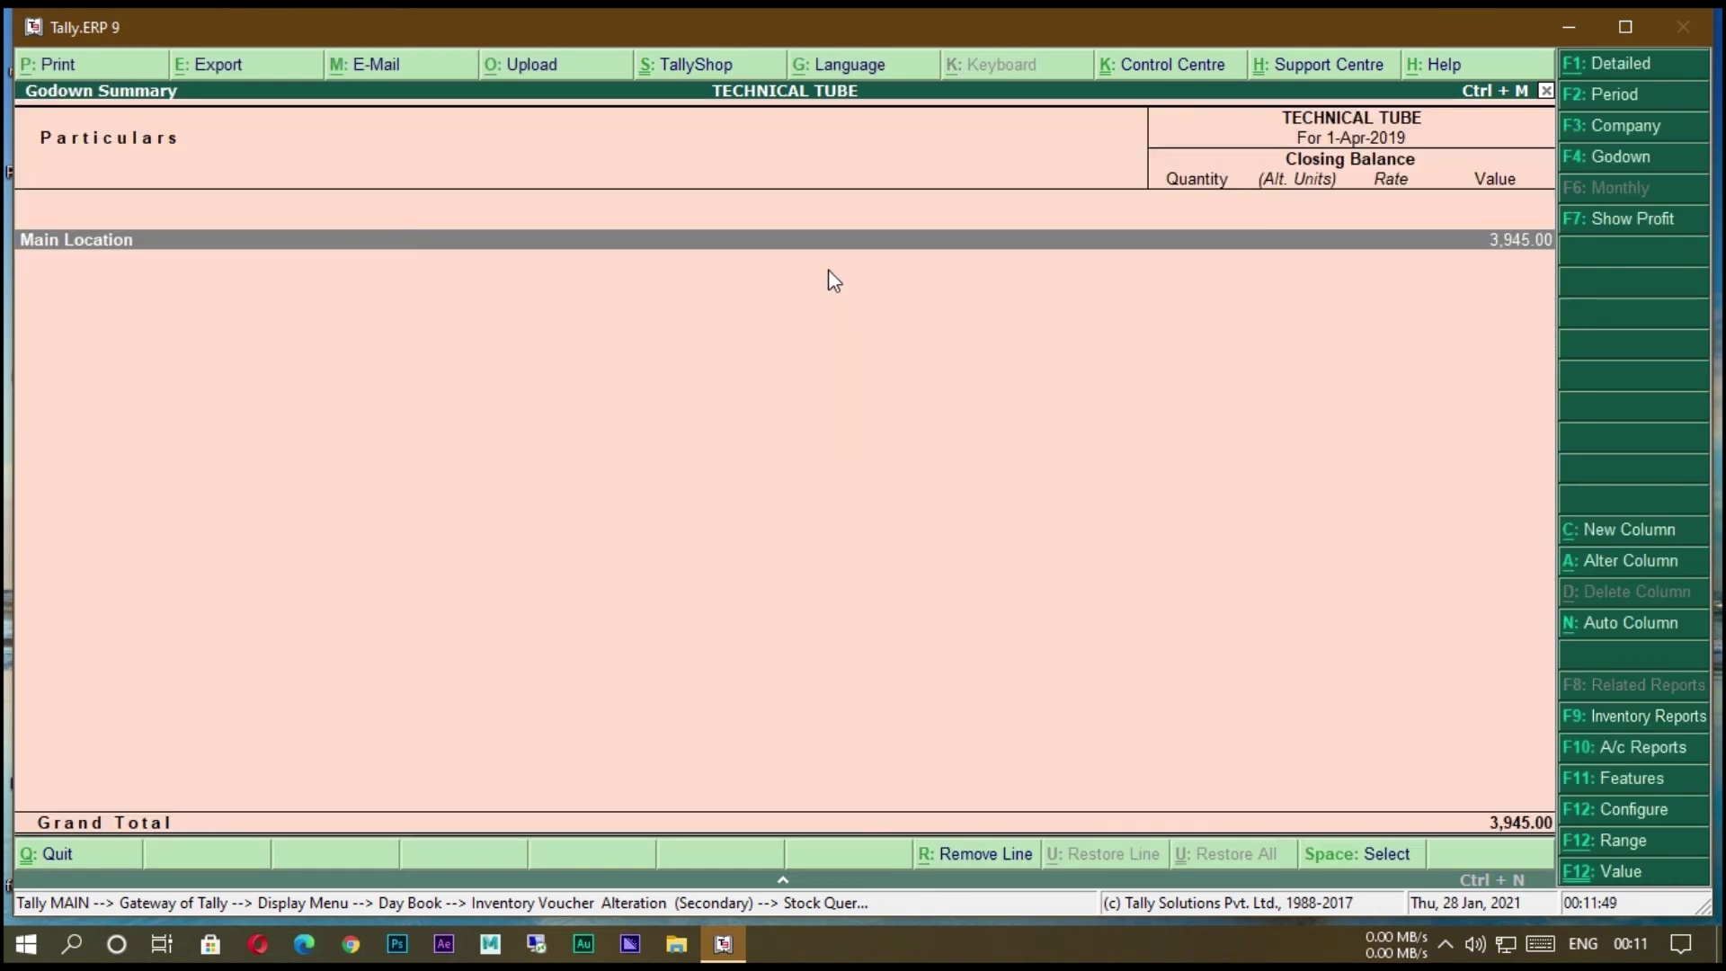
{"action": "key", "text": "Return"}
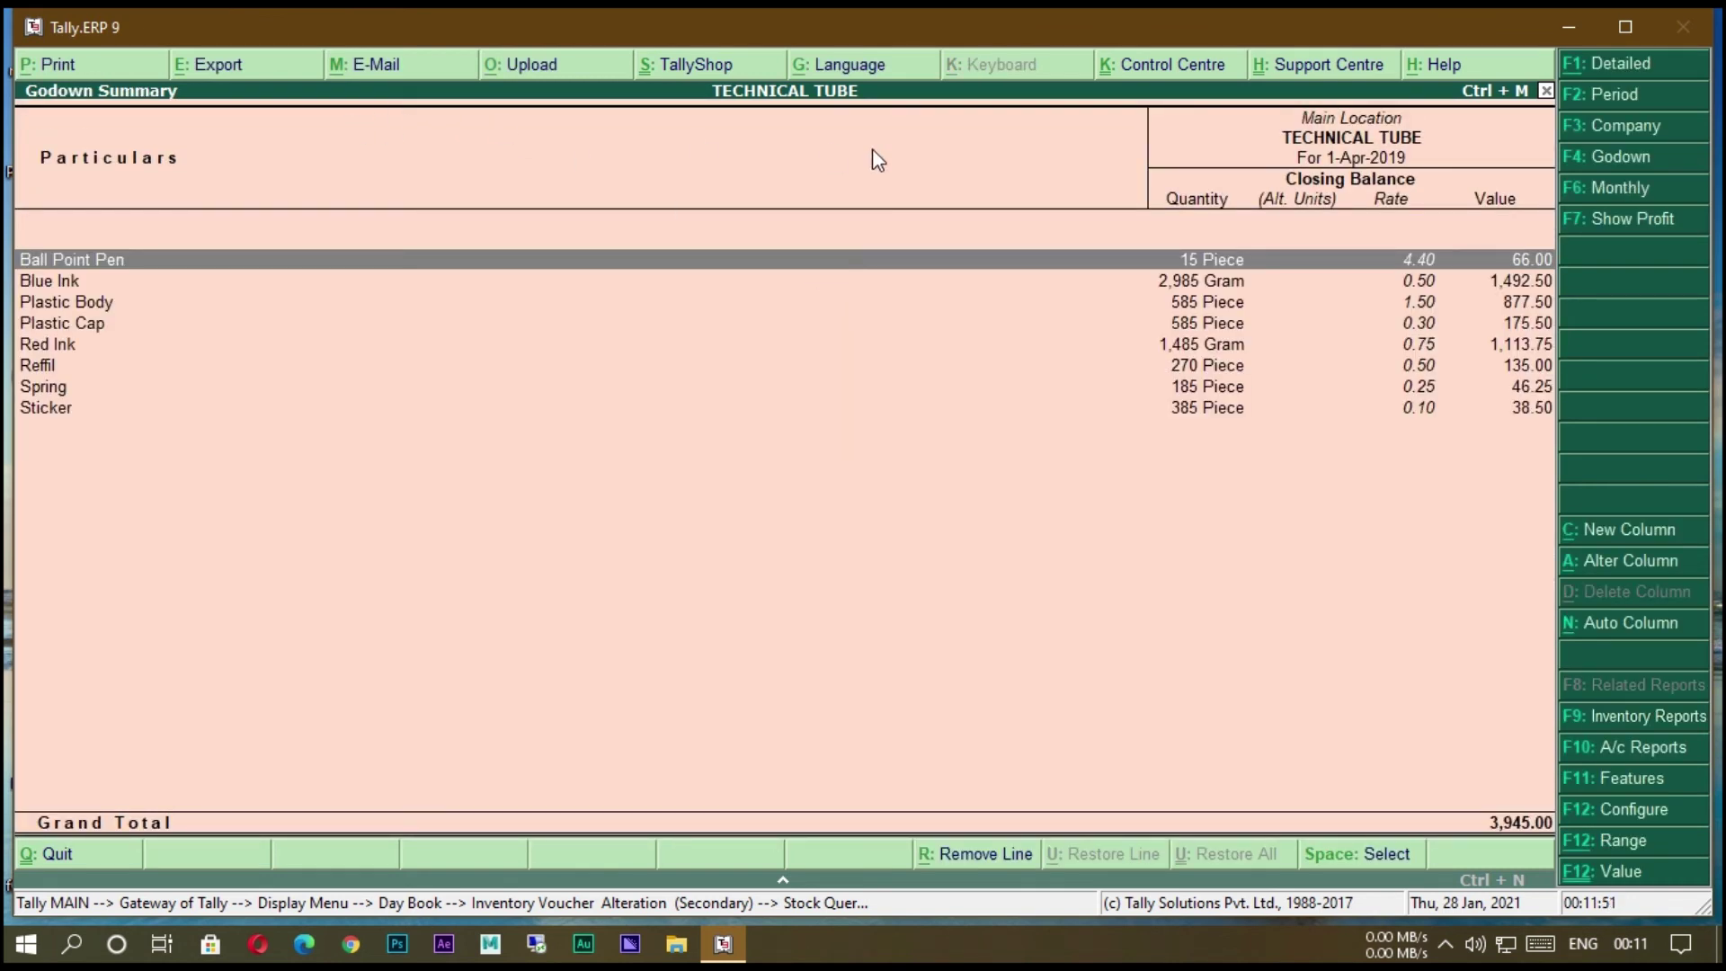
{"action": "left_click", "coordinate": [1598, 232]}
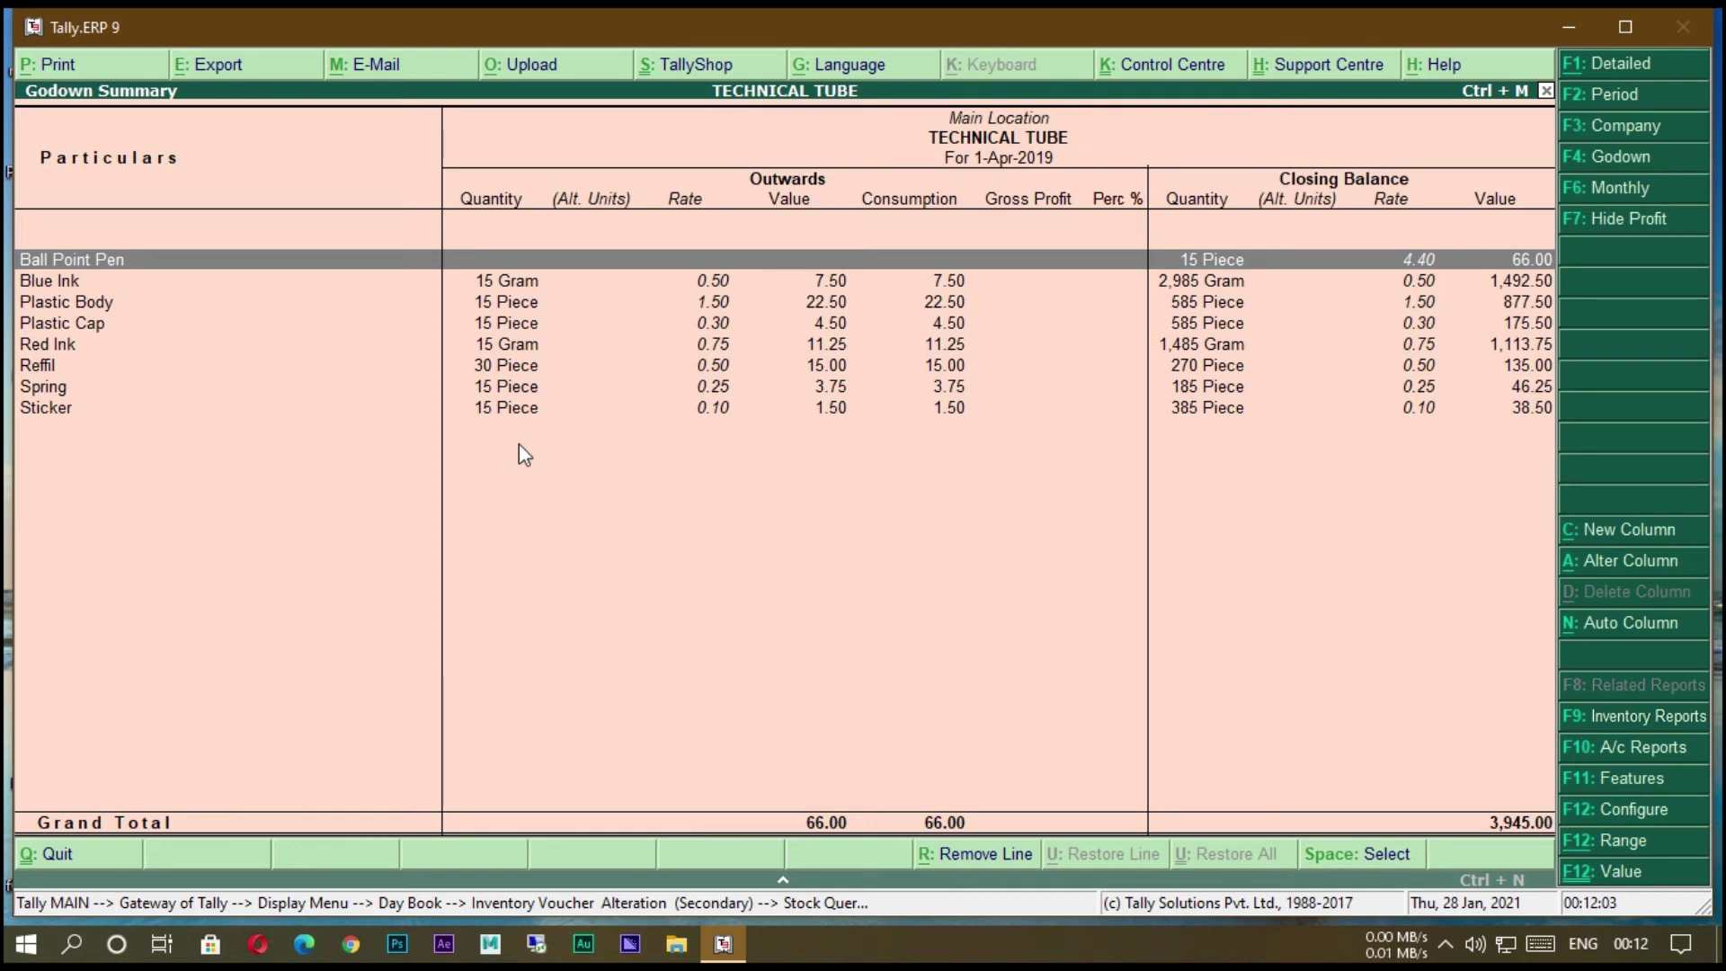
{"action": "left_click", "coordinate": [1608, 218]}
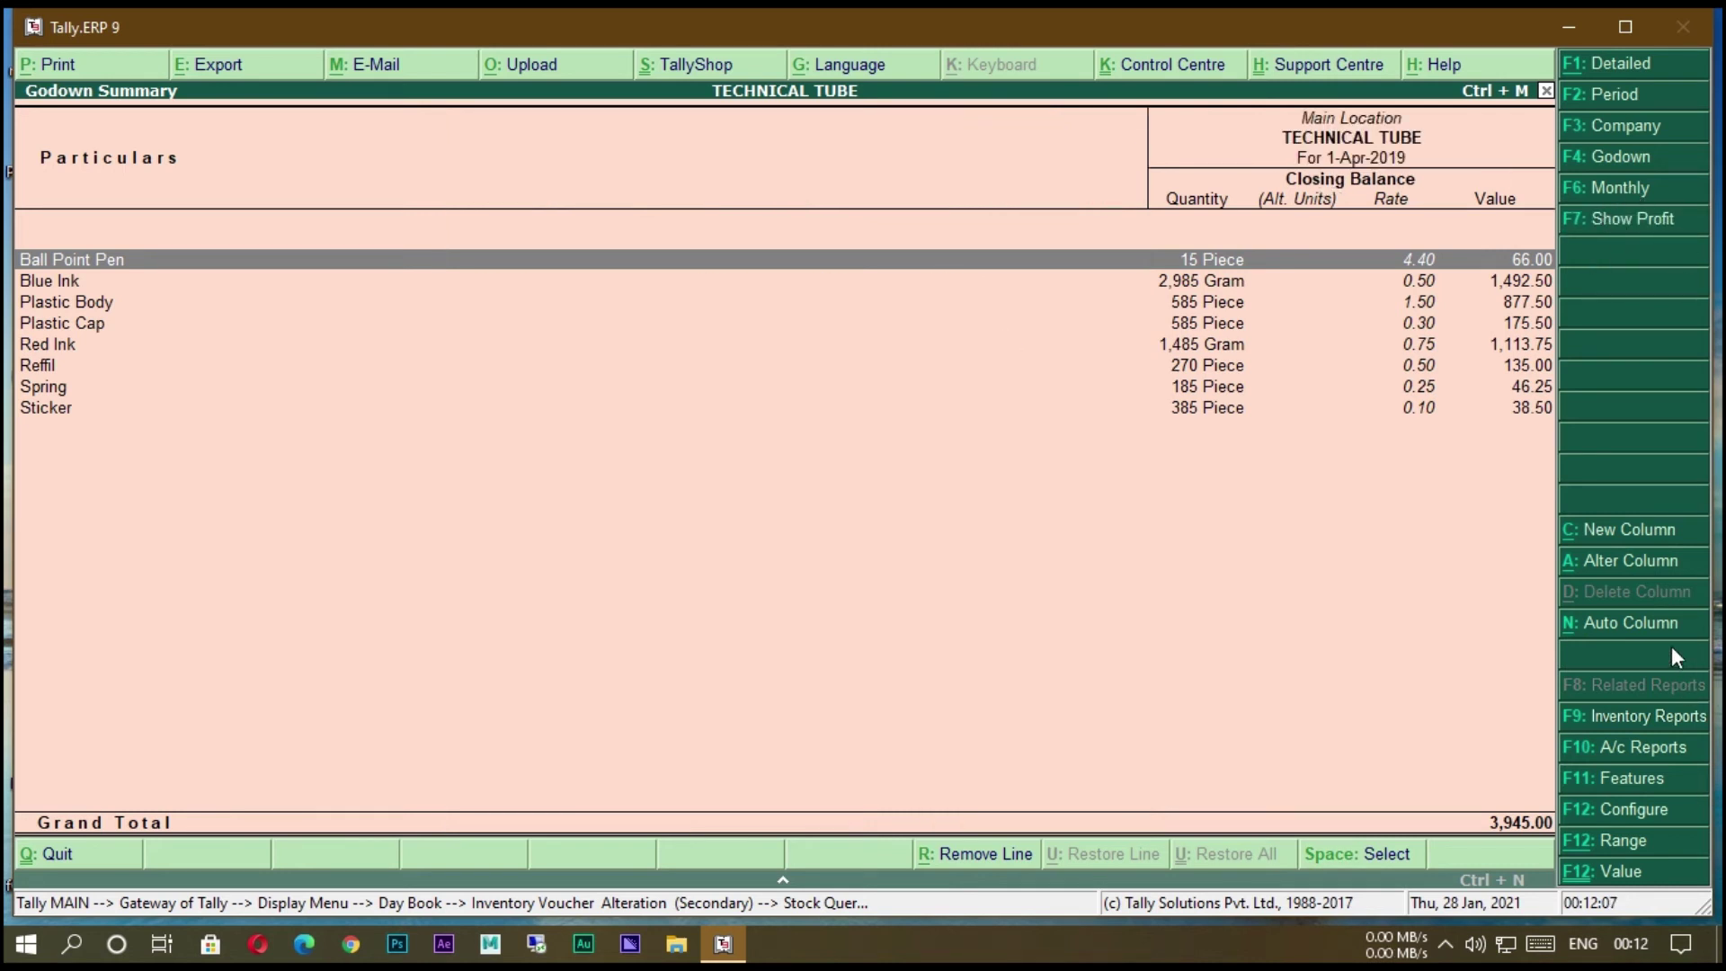
View the Stock Query for Ball Point Pen from the inventory reports and return to the Godown Summary.
{"action": "left_click", "coordinate": [1614, 718]}
{"action": "key", "text": "Down"}
{"action": "key", "text": "Down"}
{"action": "key", "text": "Down"}
{"action": "key", "text": "Down"}
{"action": "key", "text": "Down"}
{"action": "key", "text": "Down"}
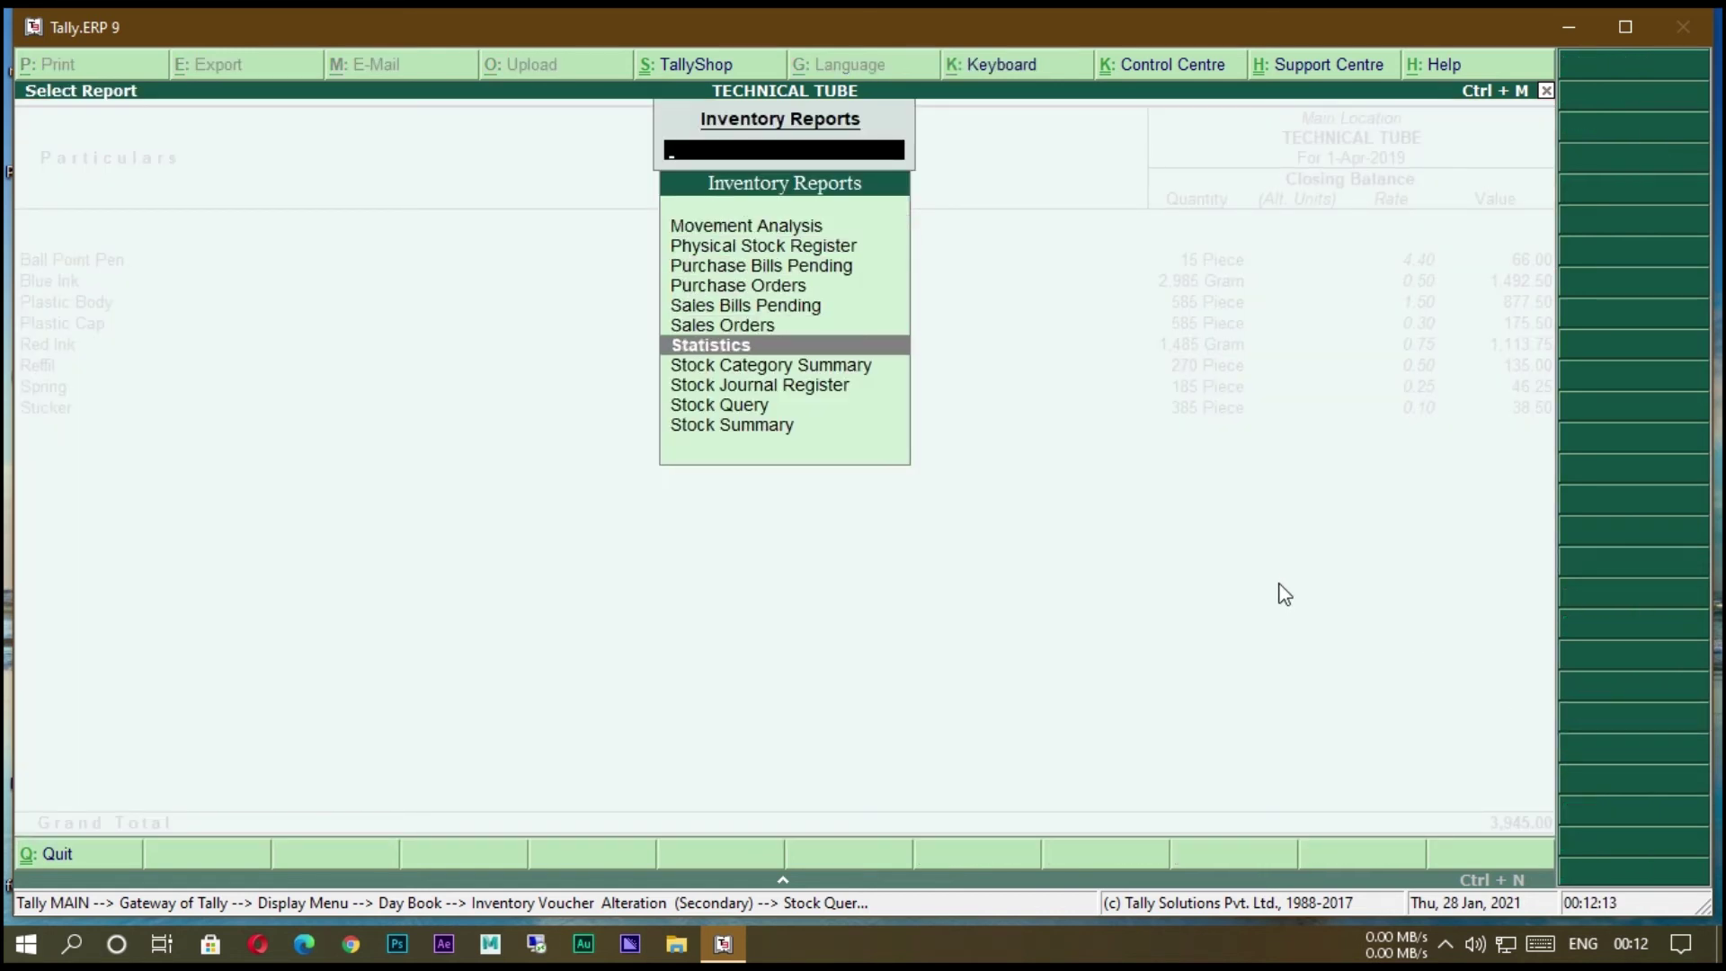
{"action": "key", "text": "Down"}
{"action": "key", "text": "Down"}
{"action": "key", "text": "Down"}
{"action": "key", "text": "Return"}
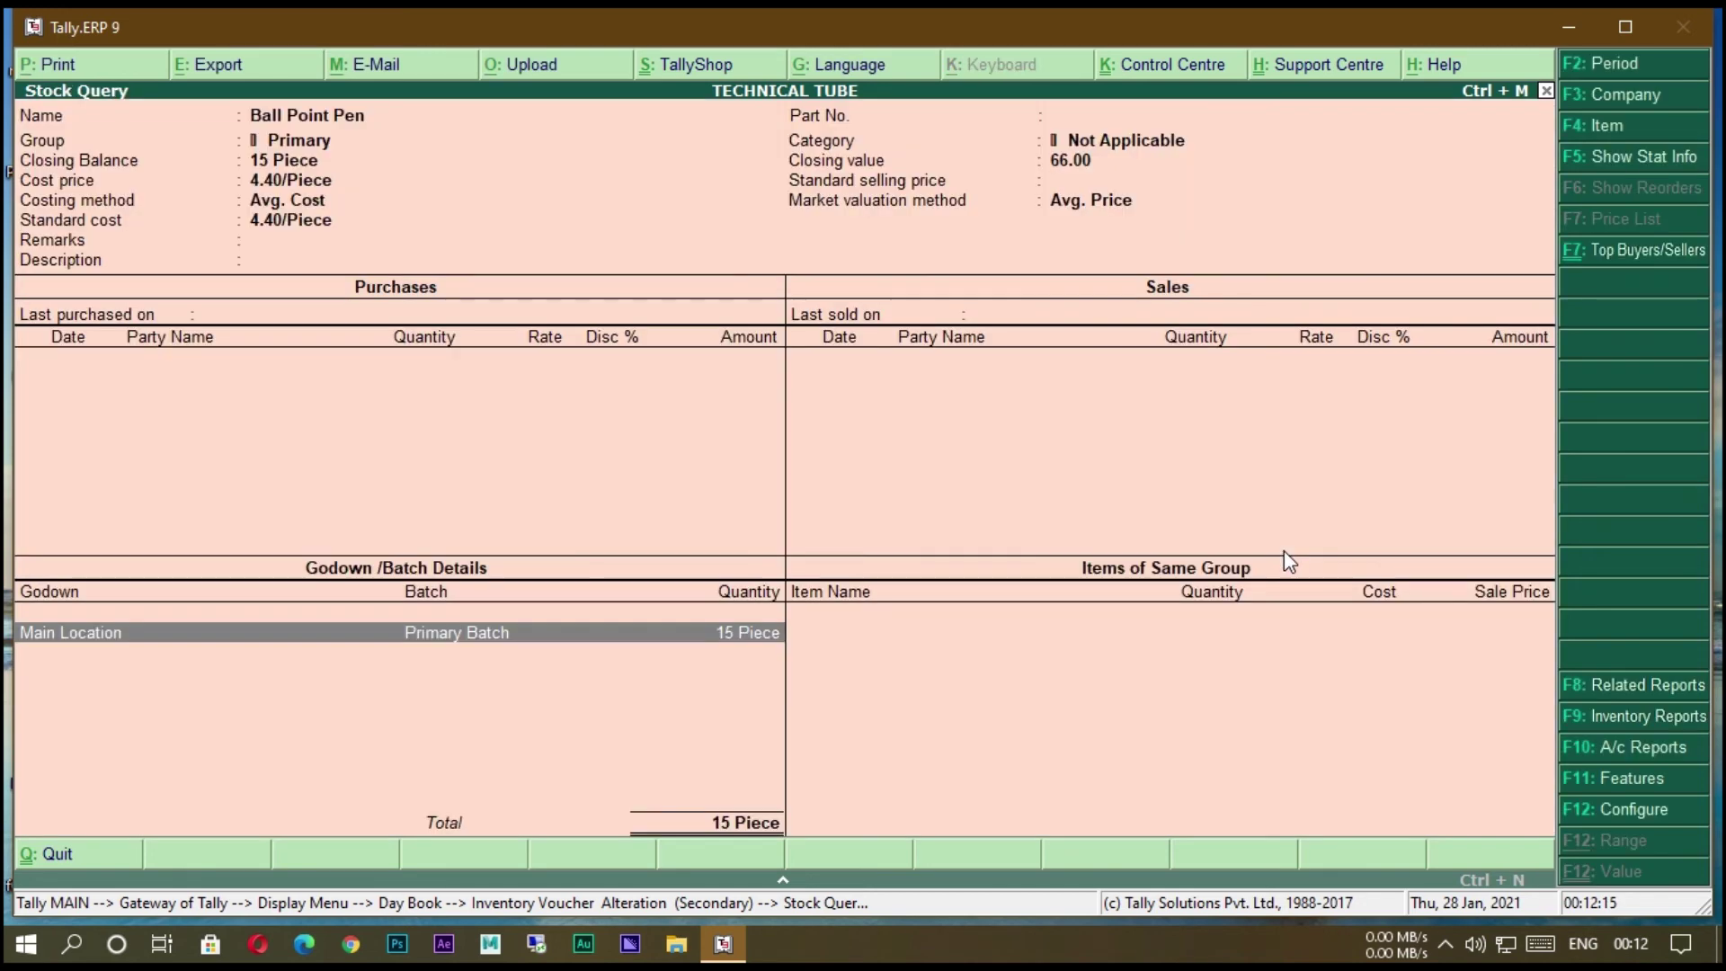
{"action": "key", "text": "Escape"}
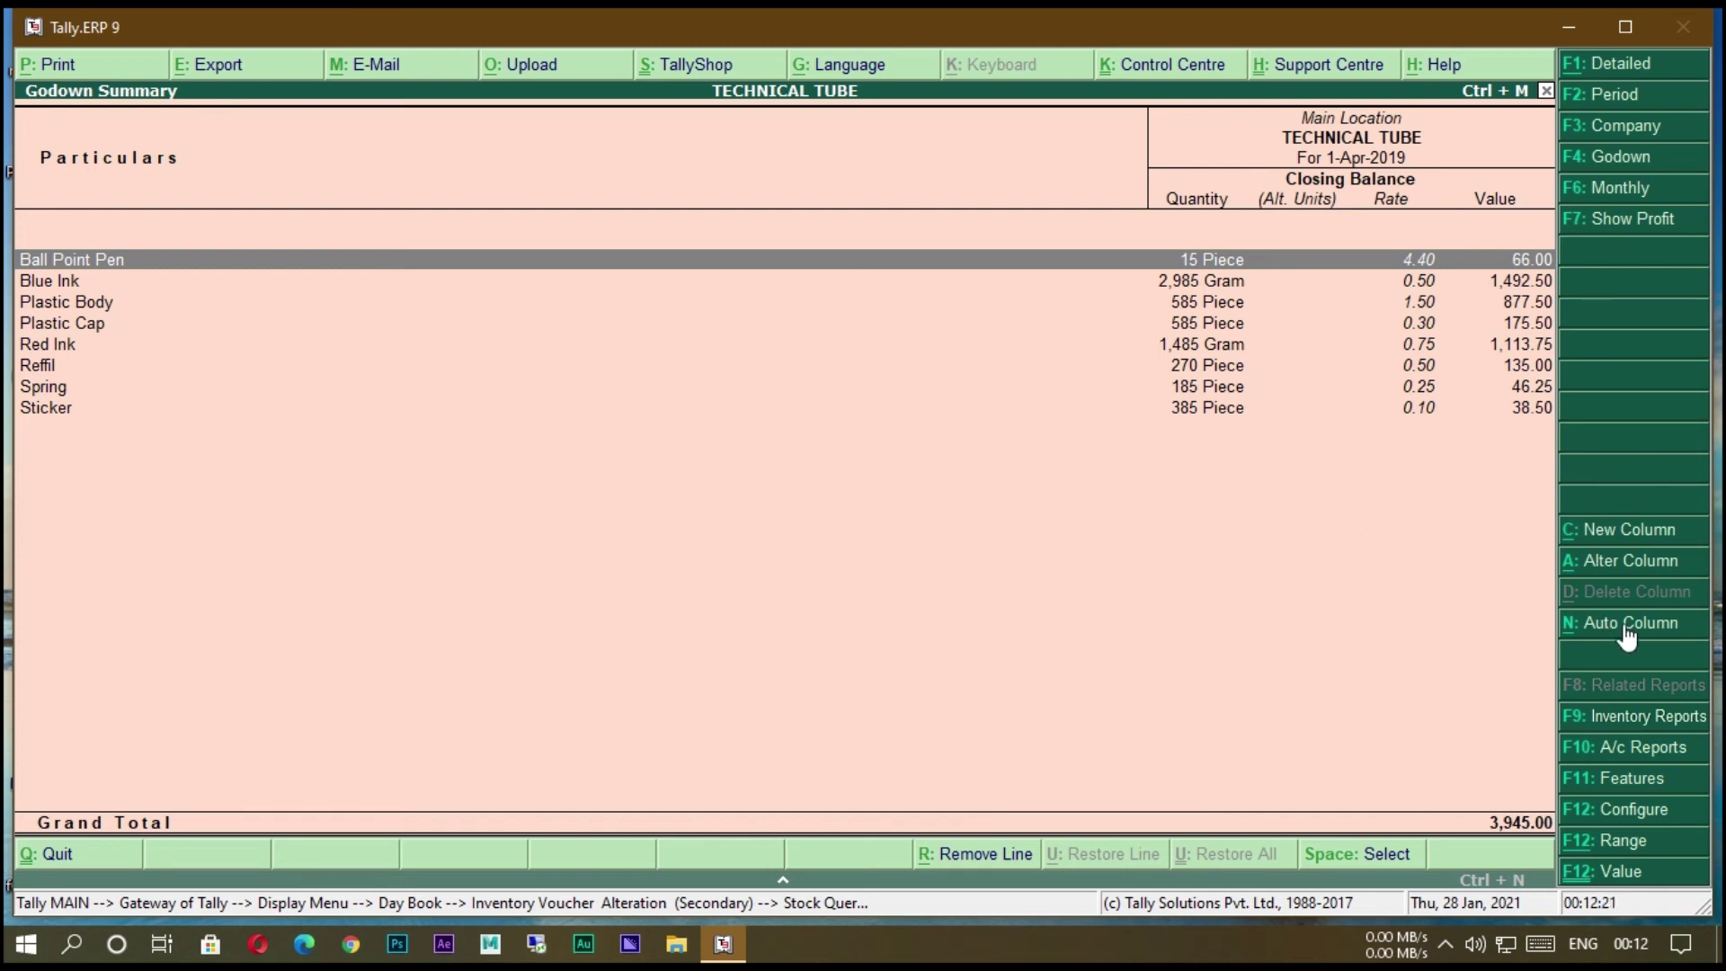
Open the Stock Summary from the inventory reports and show it item-wise with profit details.
{"action": "key", "text": "F9"}
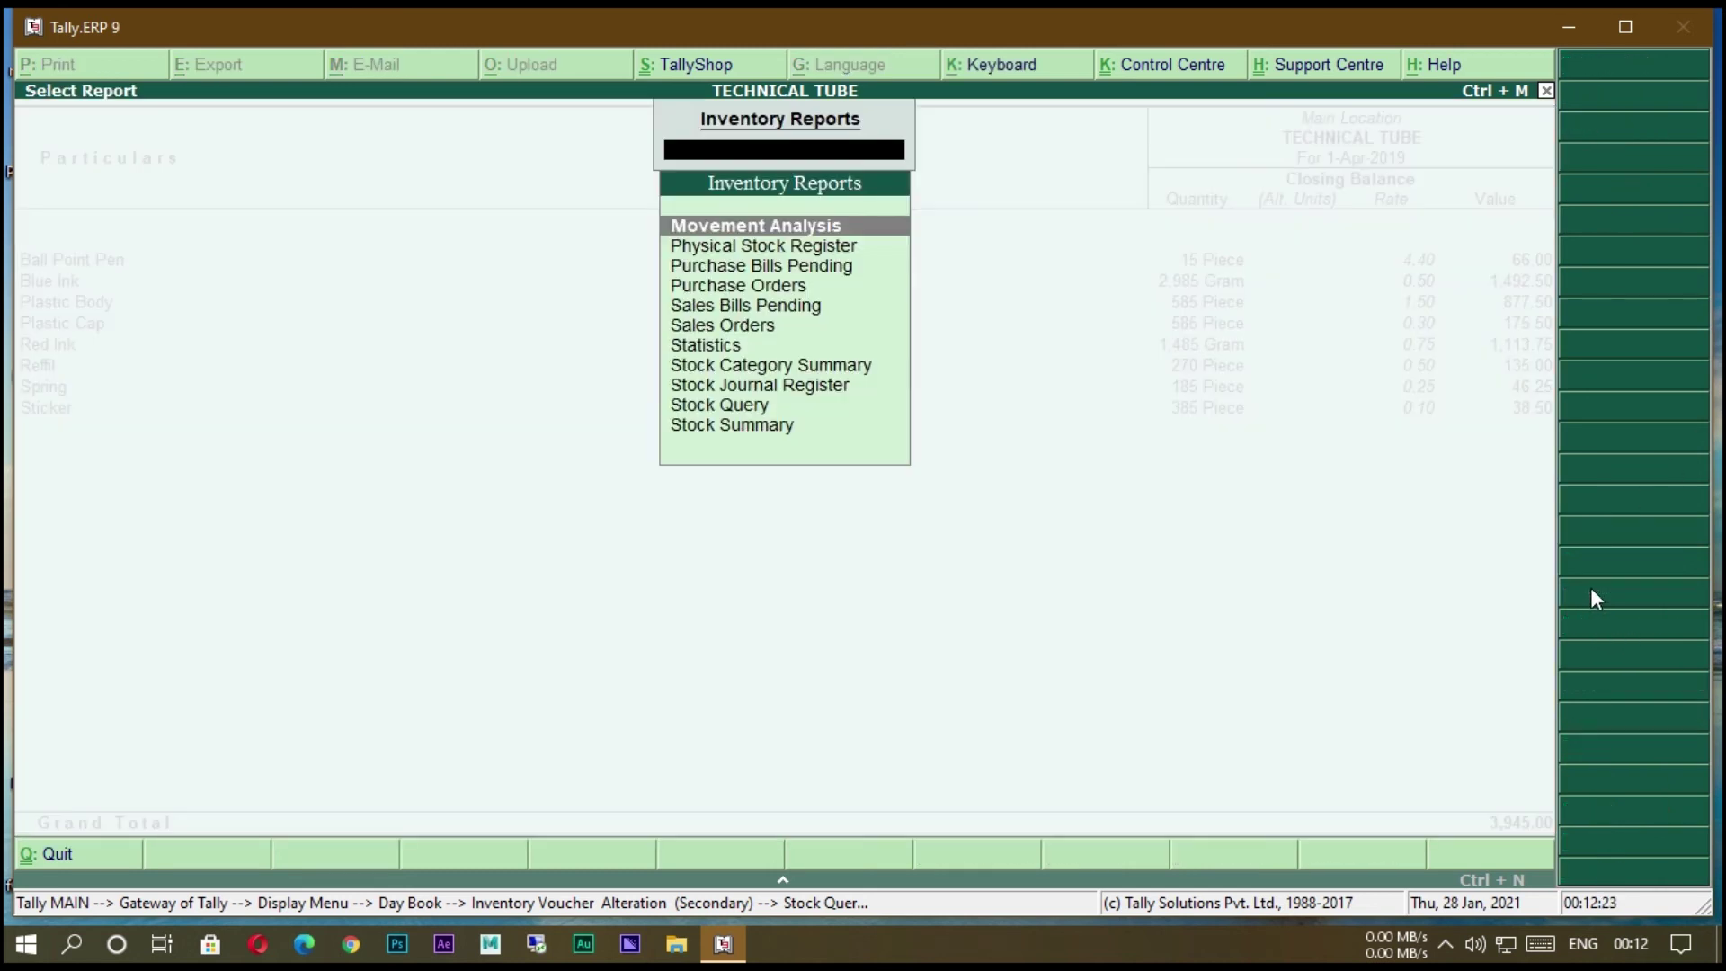
{"action": "key", "text": "Down"}
{"action": "key", "text": "Down"}
{"action": "key", "text": "Down"}
{"action": "key", "text": "Down"}
{"action": "key", "text": "Down"}
{"action": "key", "text": "Down"}
{"action": "key", "text": "Down"}
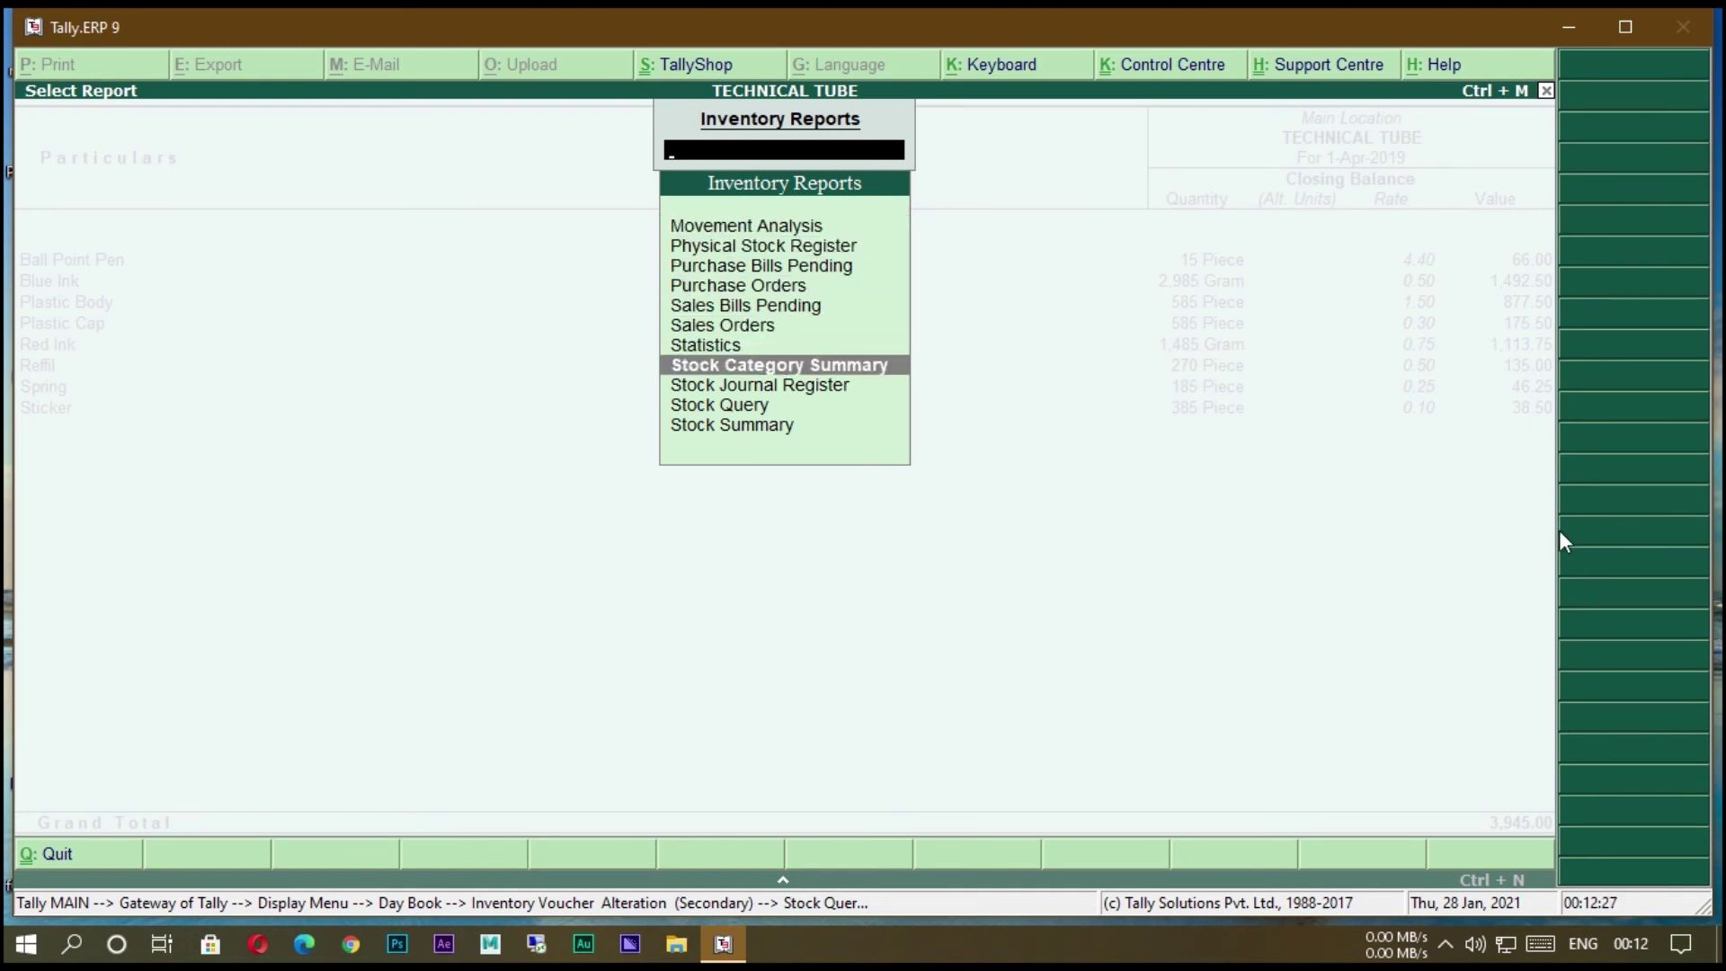
{"action": "key", "text": "Down"}
{"action": "key", "text": "Down"}
{"action": "key", "text": "Down"}
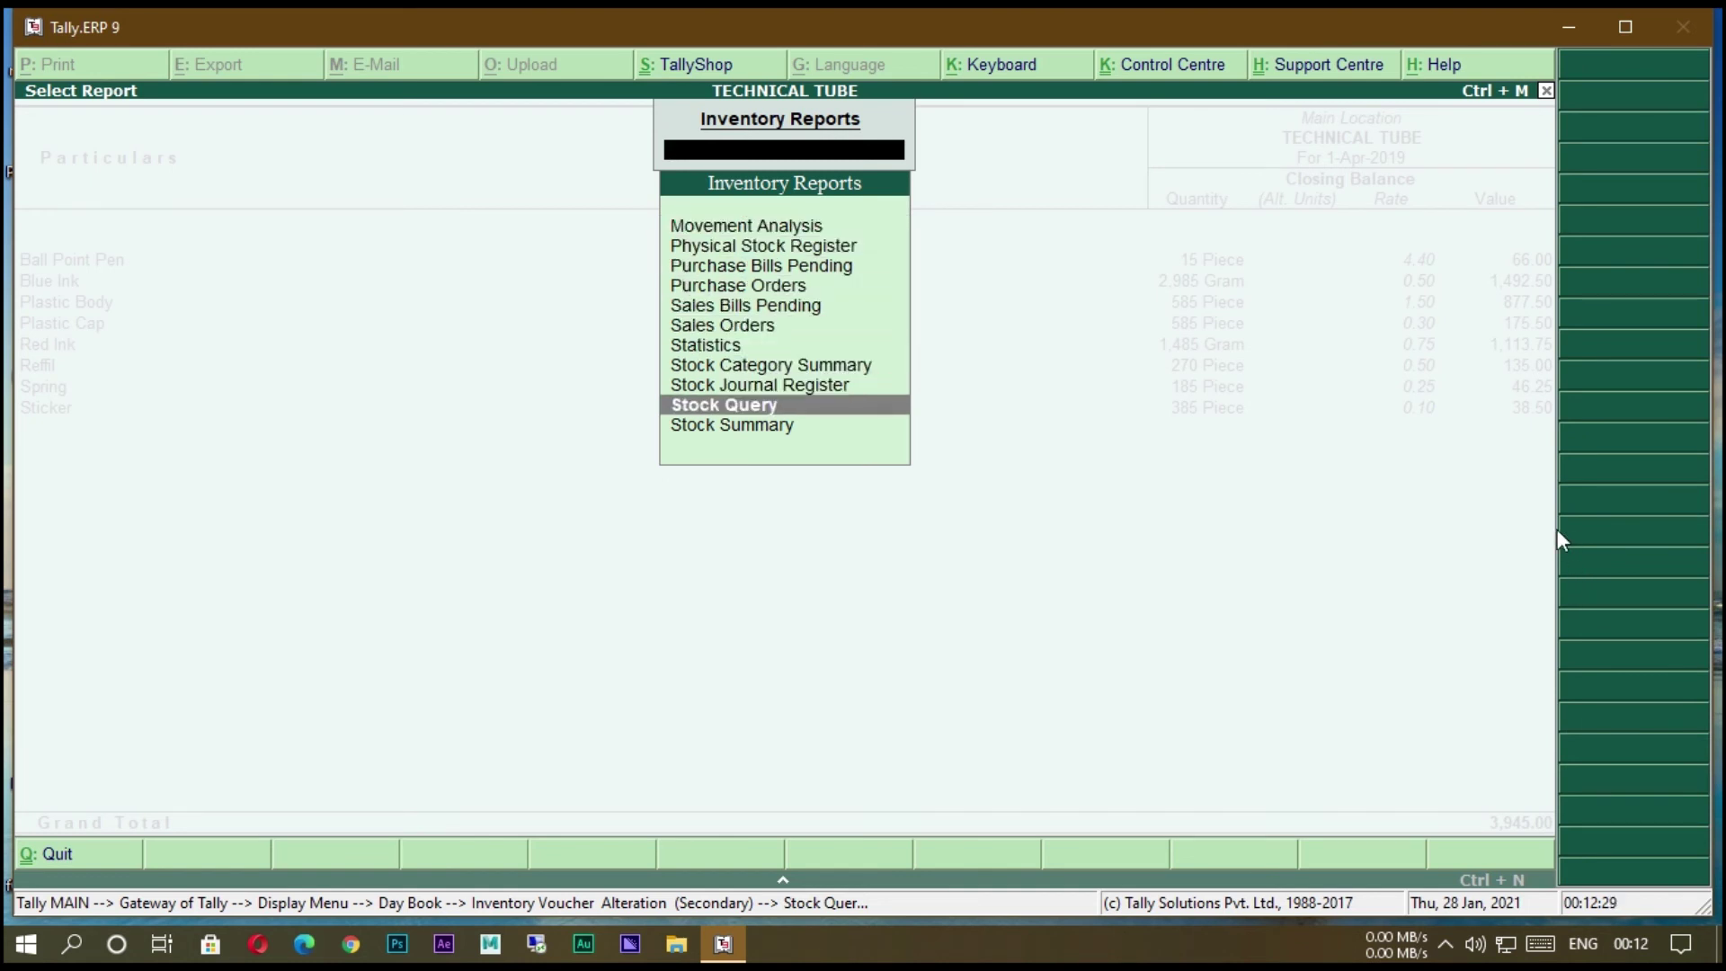
{"action": "key", "text": "Return"}
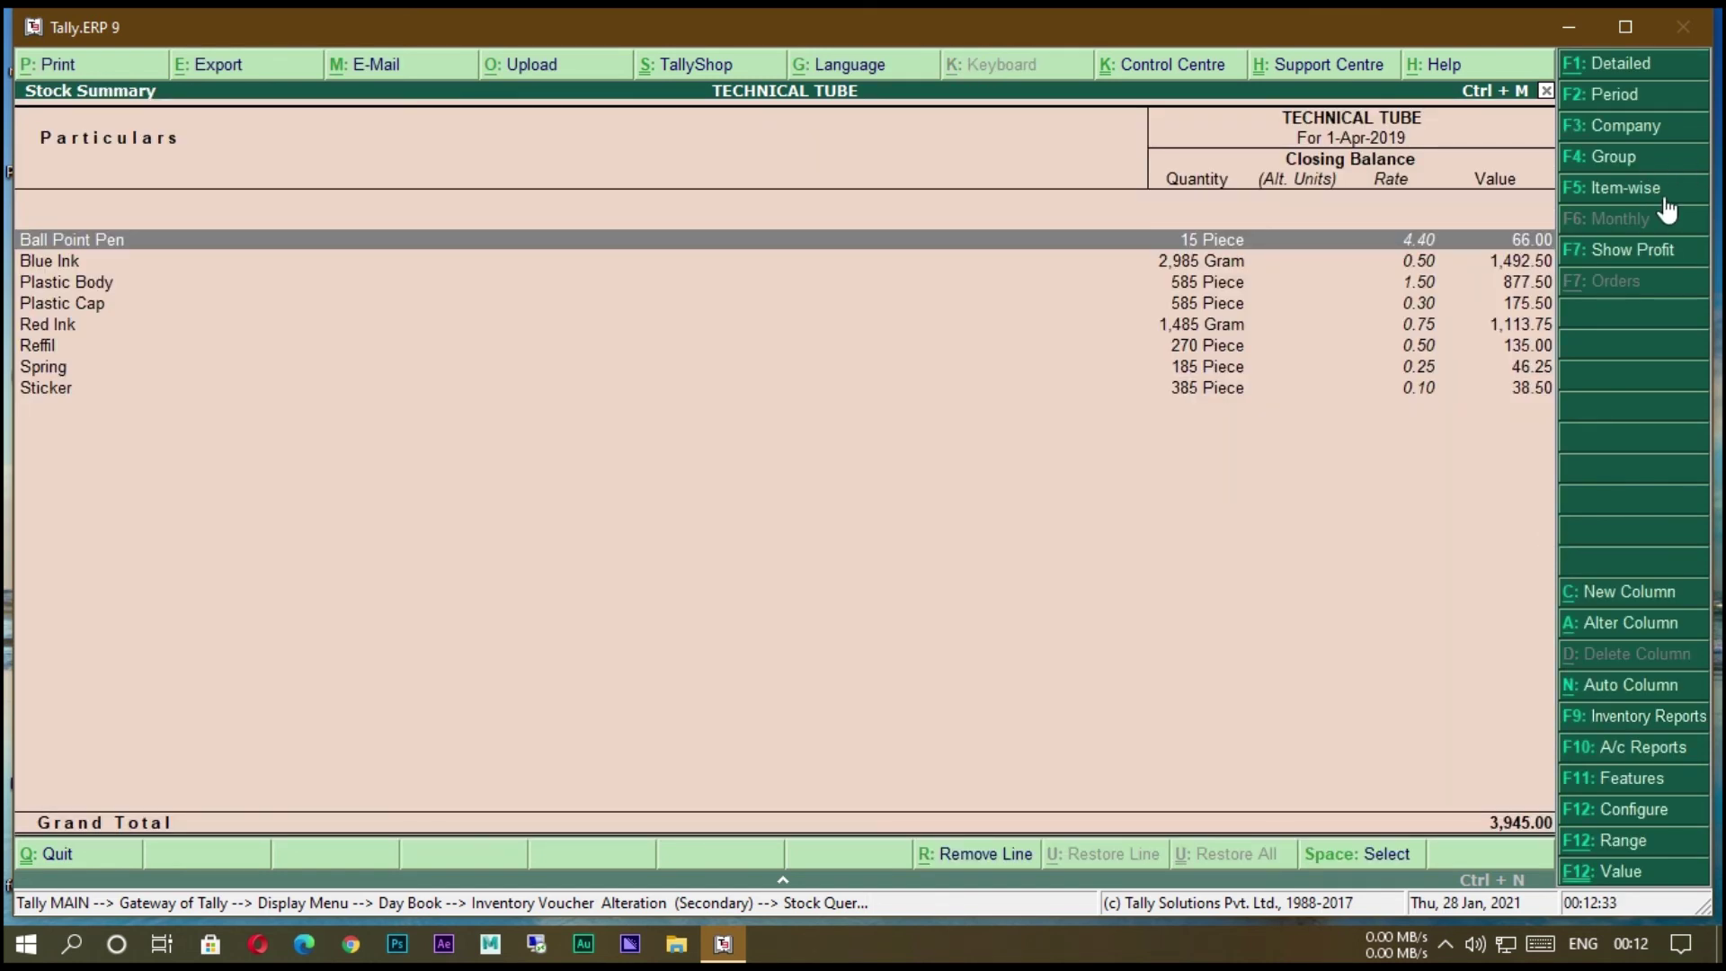
{"action": "left_click", "coordinate": [1622, 189]}
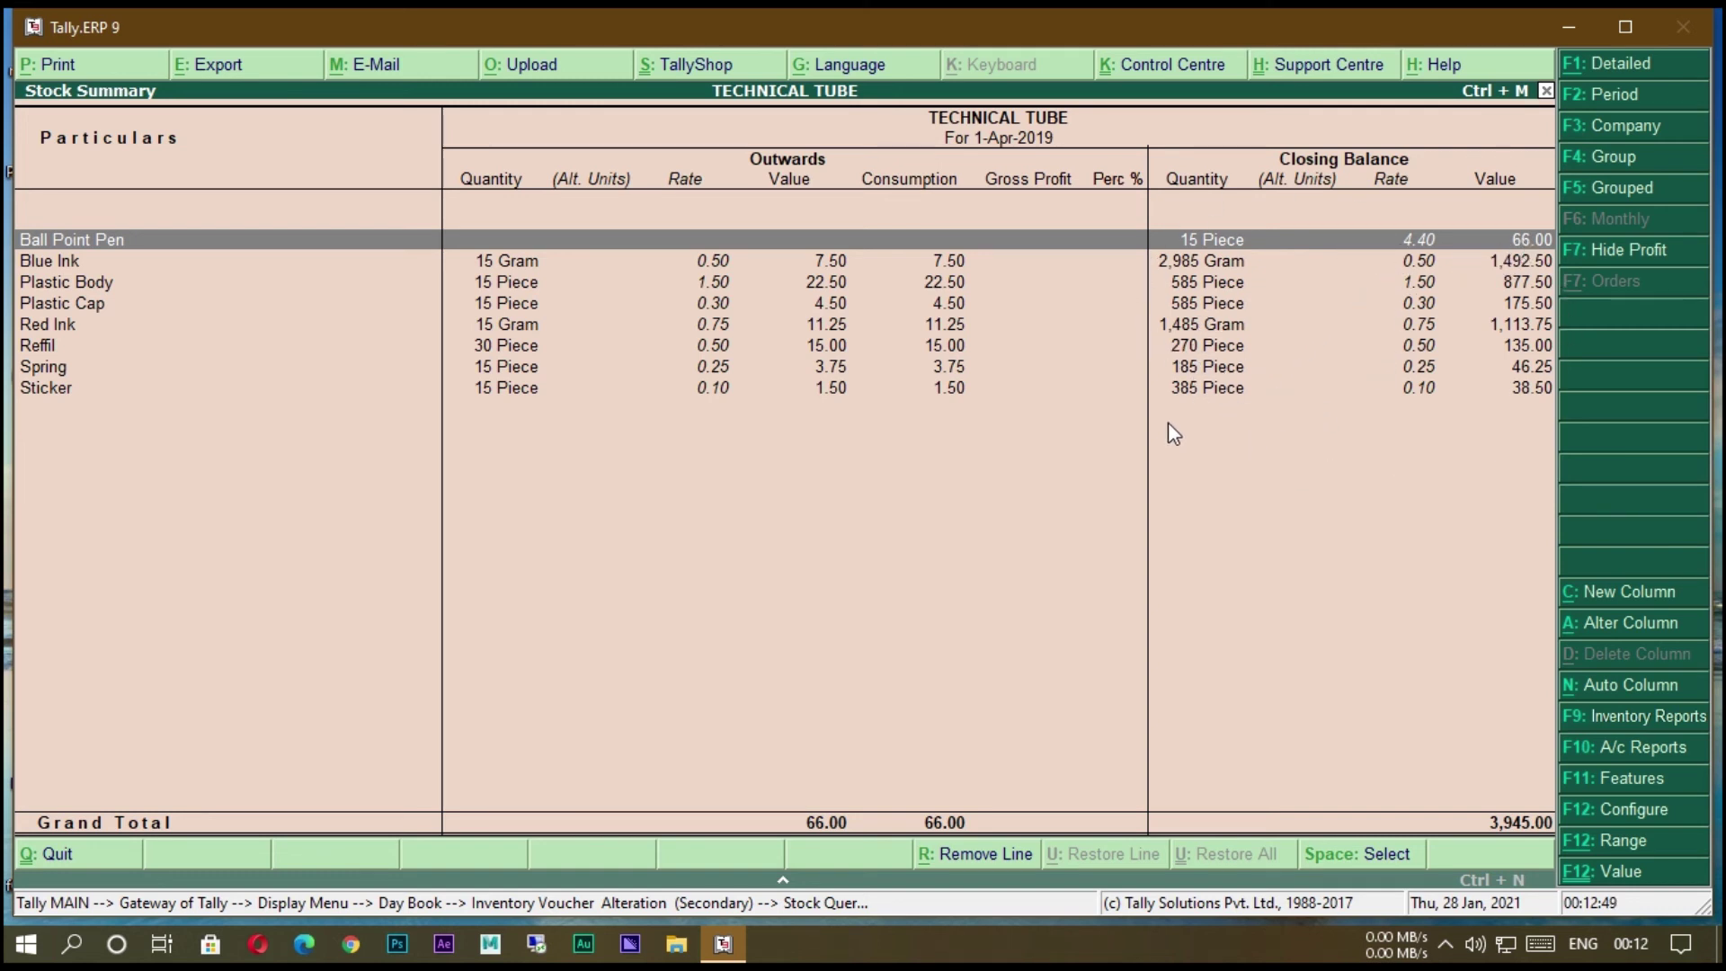
Open the Stock Category Summary from the inventory reports to examine outward quantities and closing balances.
{"action": "left_click", "coordinate": [1600, 716]}
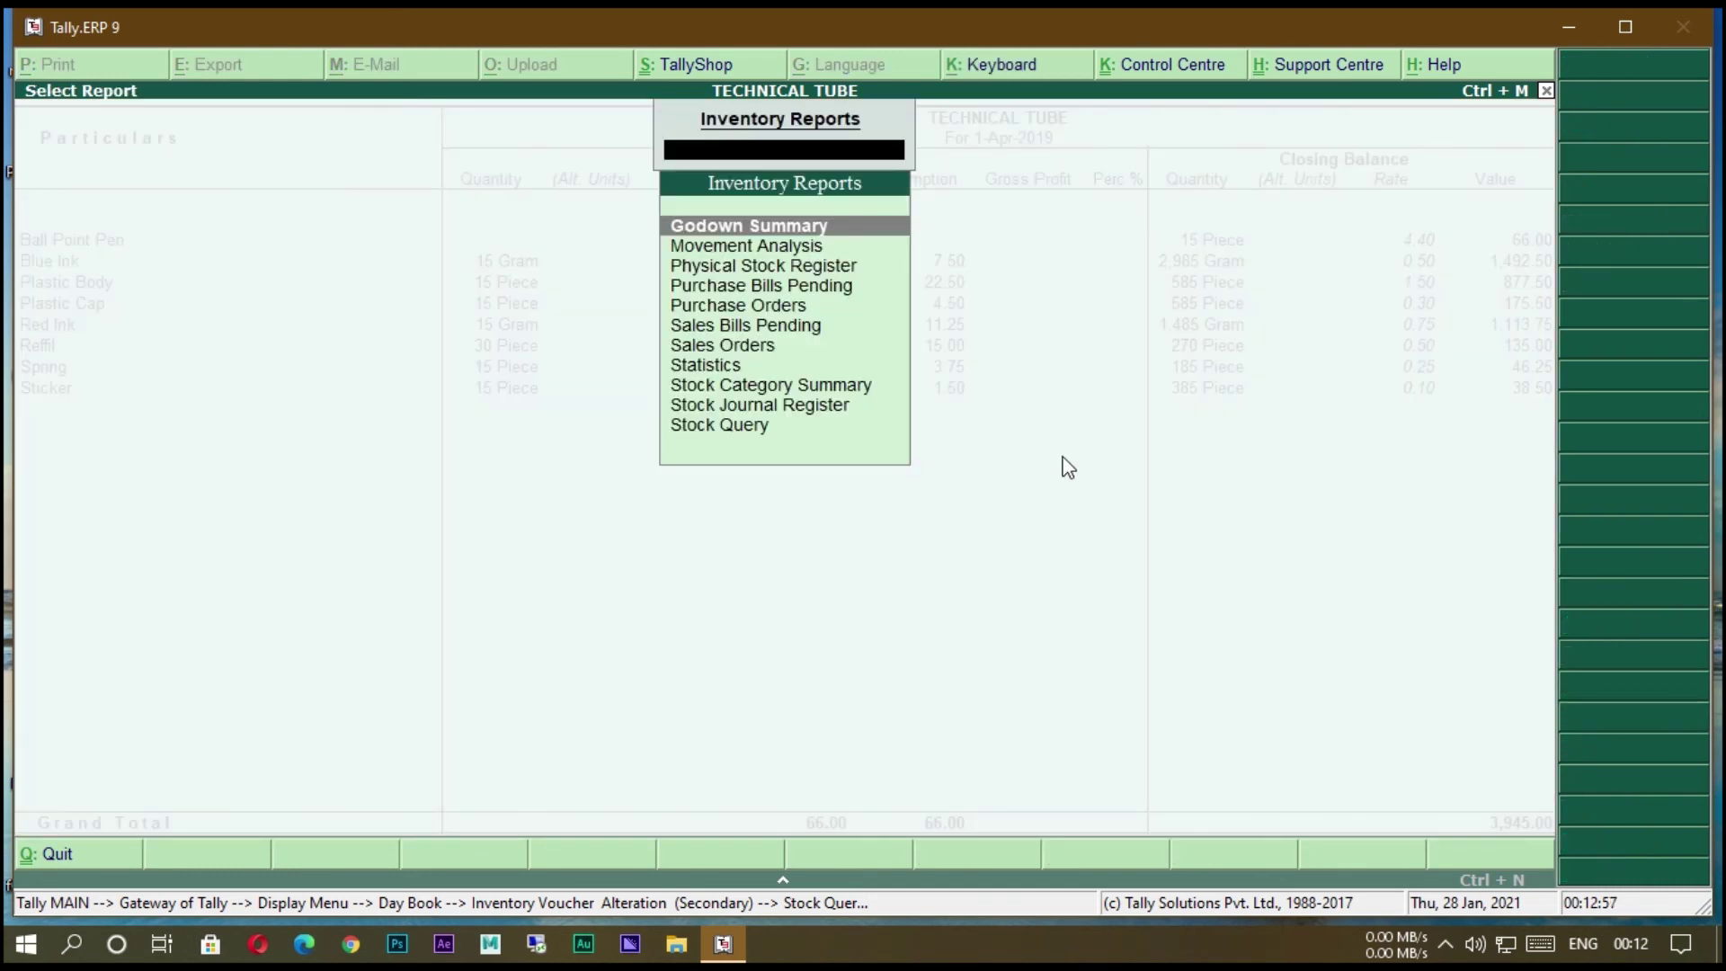
{"action": "key", "text": "Down"}
{"action": "key", "text": "Down"}
{"action": "key", "text": "Down"}
{"action": "key", "text": "Down"}
{"action": "key", "text": "Down"}
{"action": "key", "text": "Down"}
{"action": "key", "text": "Down"}
{"action": "key", "text": "Down"}
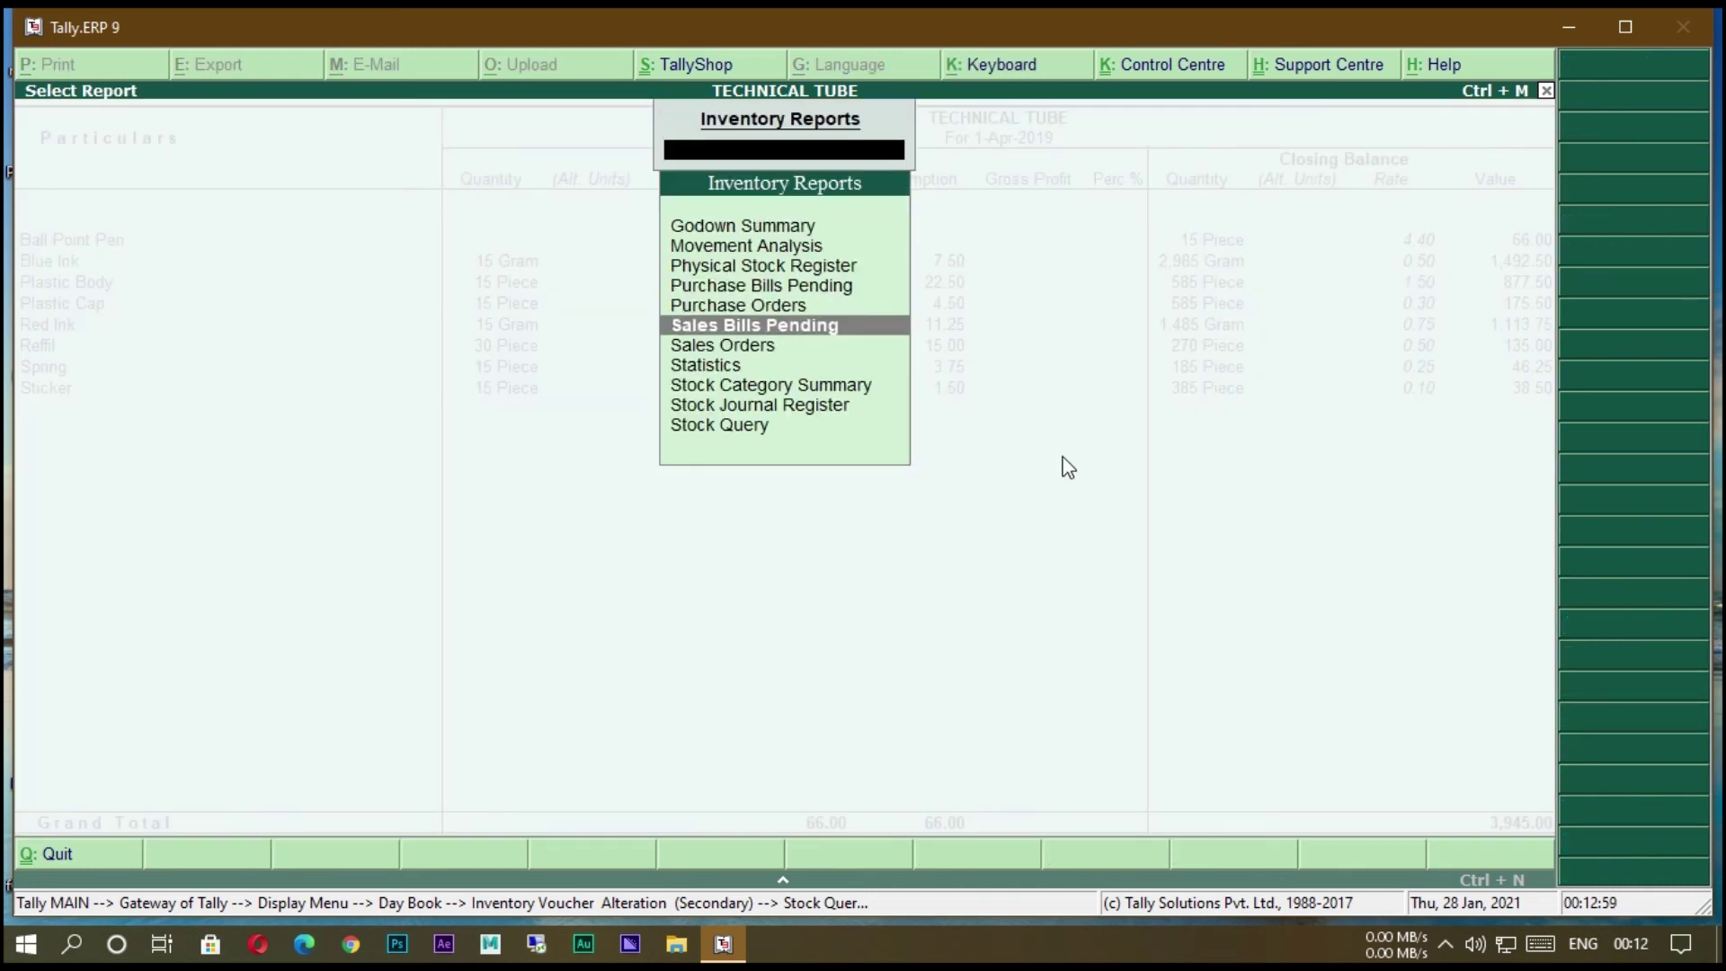
{"action": "key", "text": "Return"}
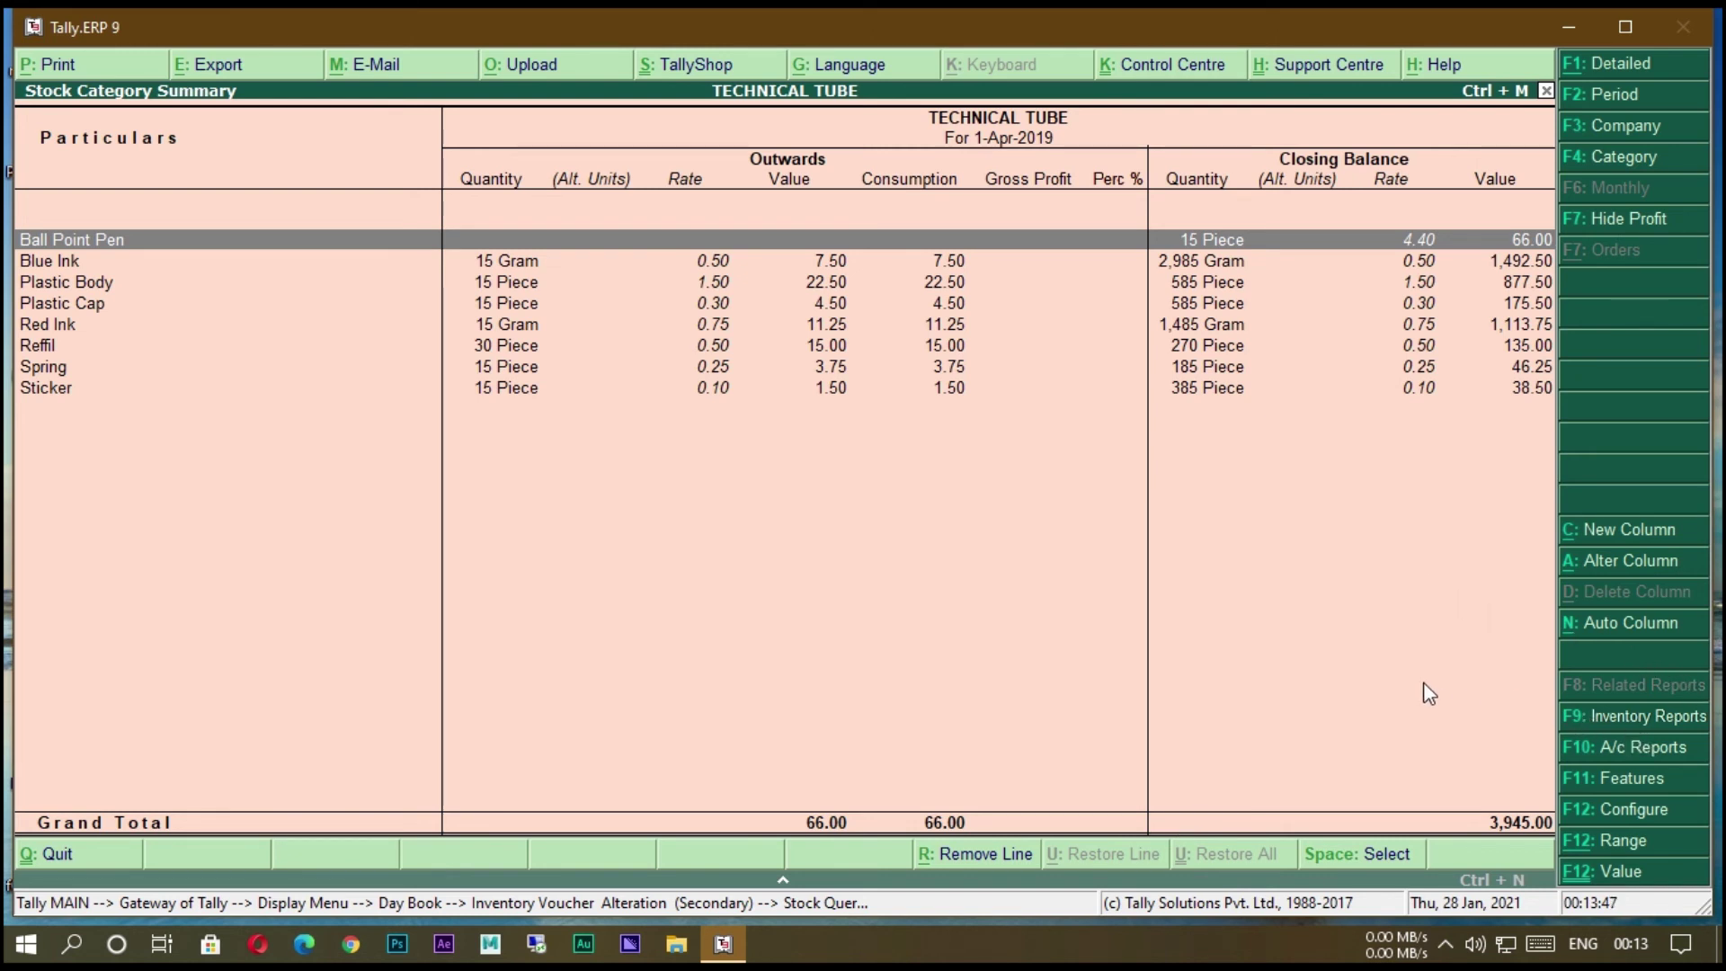
Open the Stock Summary from the inventory reports to examine item-wise outward quantities, consumption and closing balances.
{"action": "key", "text": "F9"}
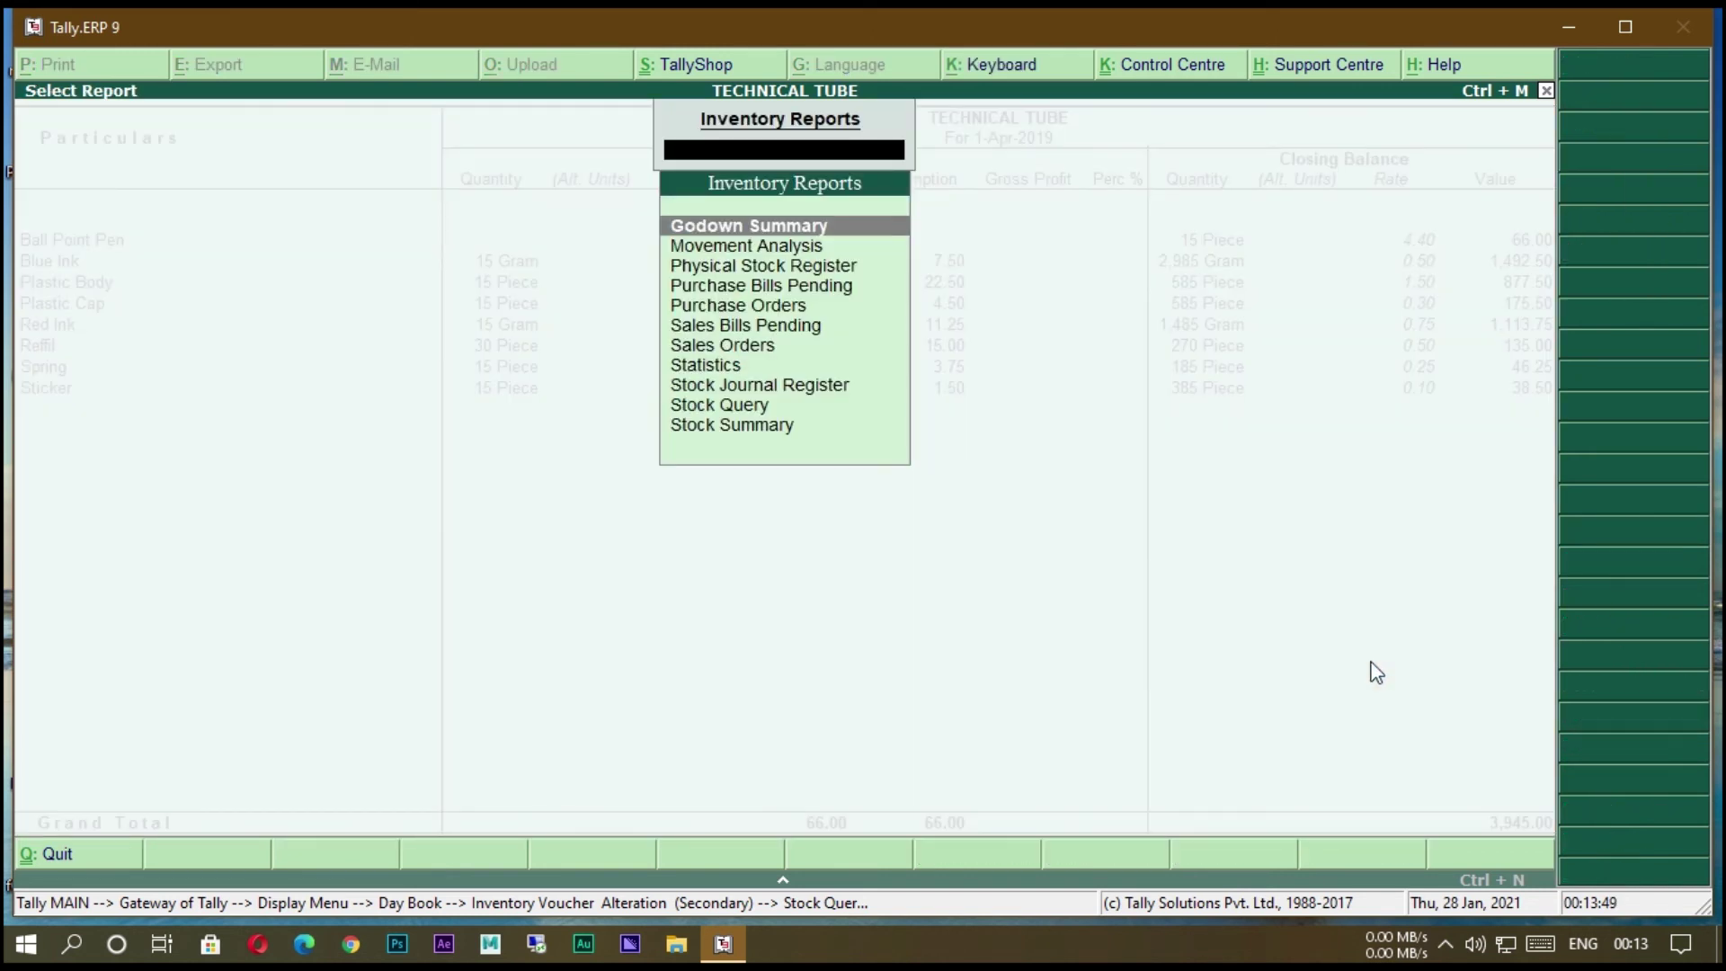
{"action": "key", "text": "Down"}
{"action": "key", "text": "Down"}
{"action": "key", "text": "Down"}
{"action": "key", "text": "Down"}
{"action": "key", "text": "Down"}
{"action": "key", "text": "Down"}
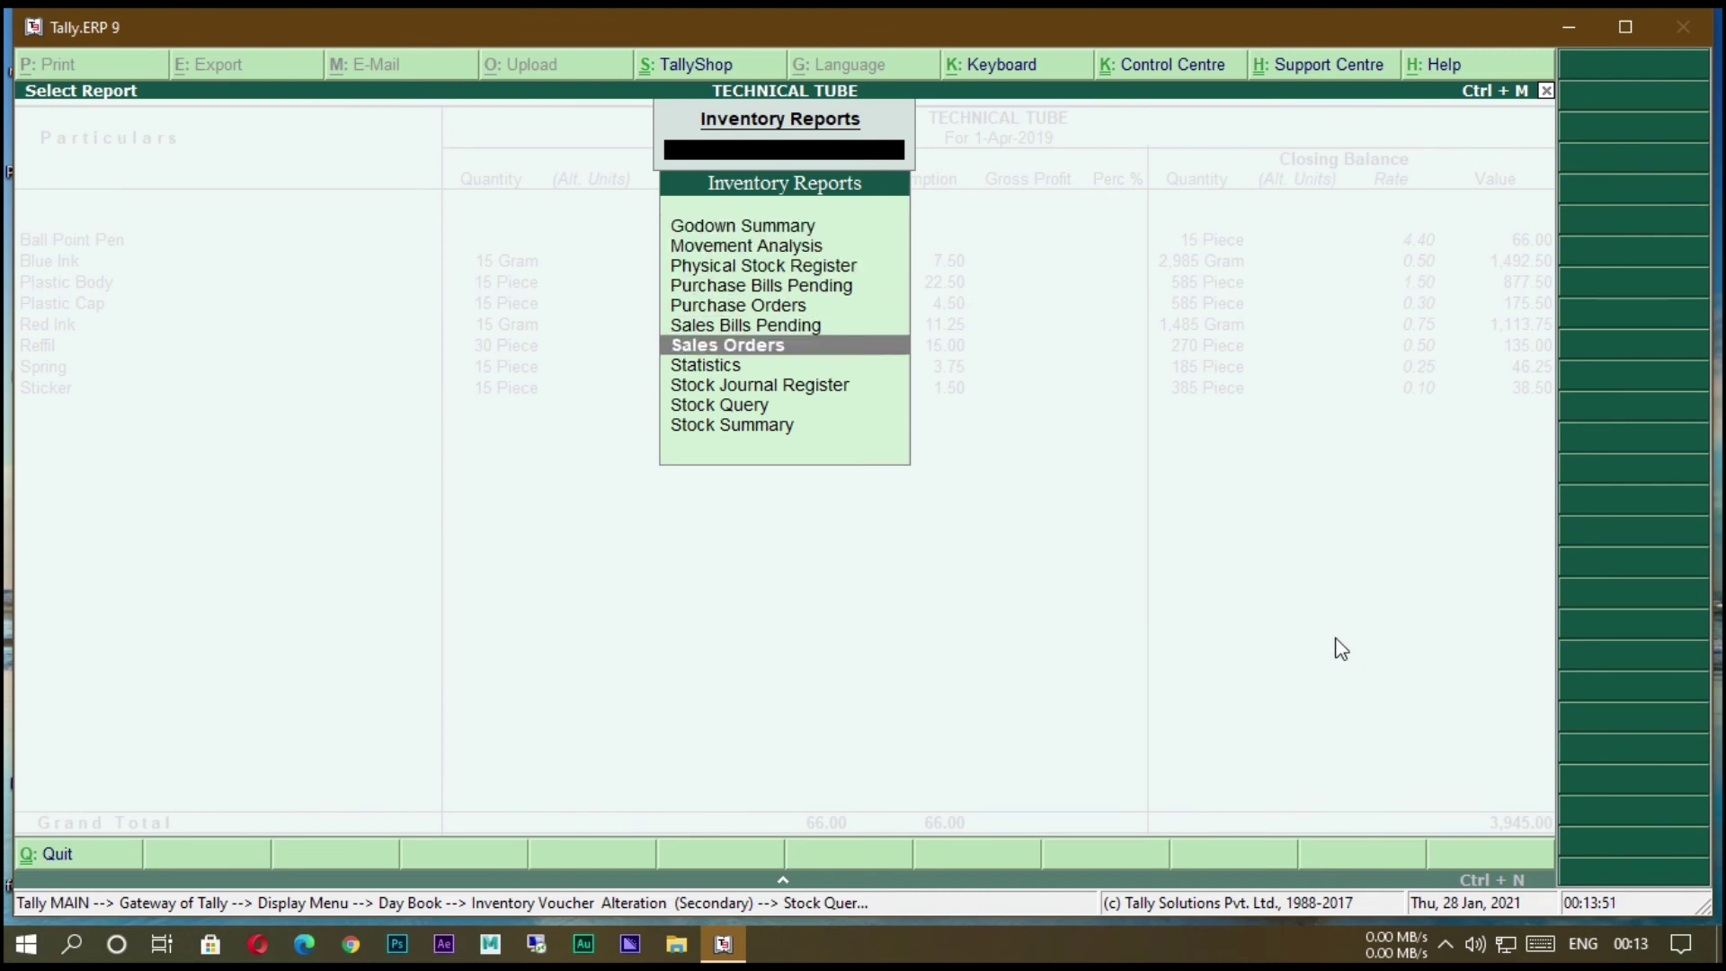
{"action": "key", "text": "Down"}
{"action": "key", "text": "Down"}
{"action": "key", "text": "Down"}
{"action": "key", "text": "Down"}
{"action": "key", "text": "Return"}
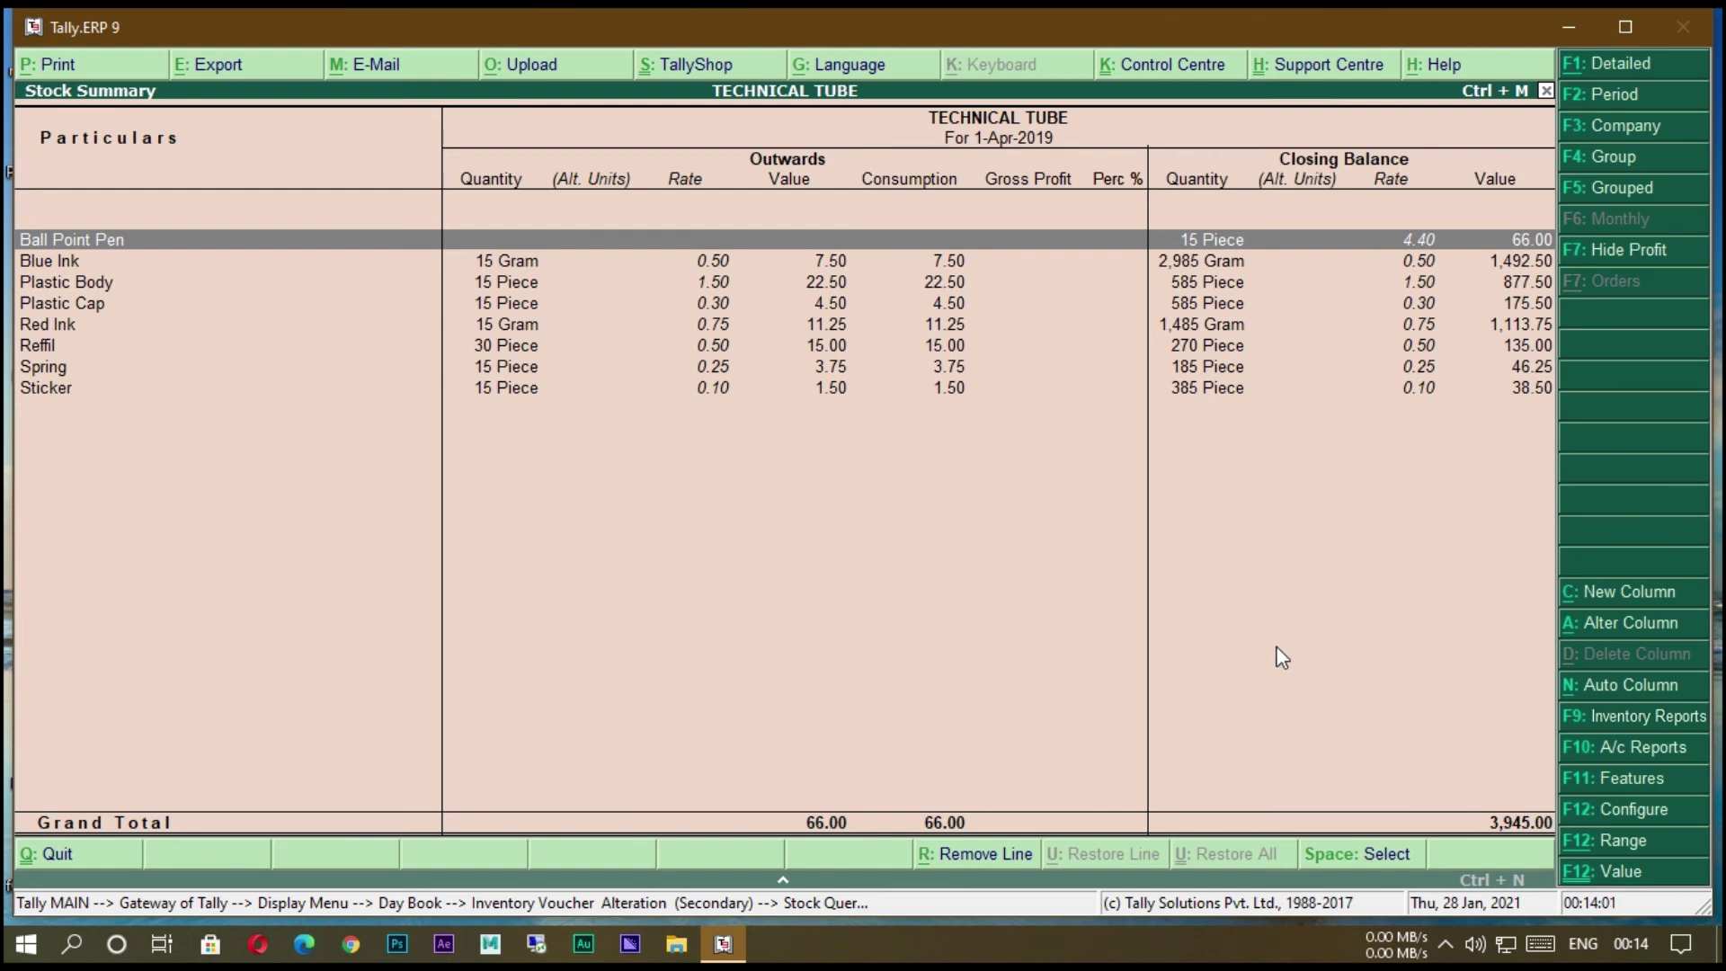
Return to the Godown Summary and choose Main Location as its godown.
{"action": "key", "text": "Escape"}
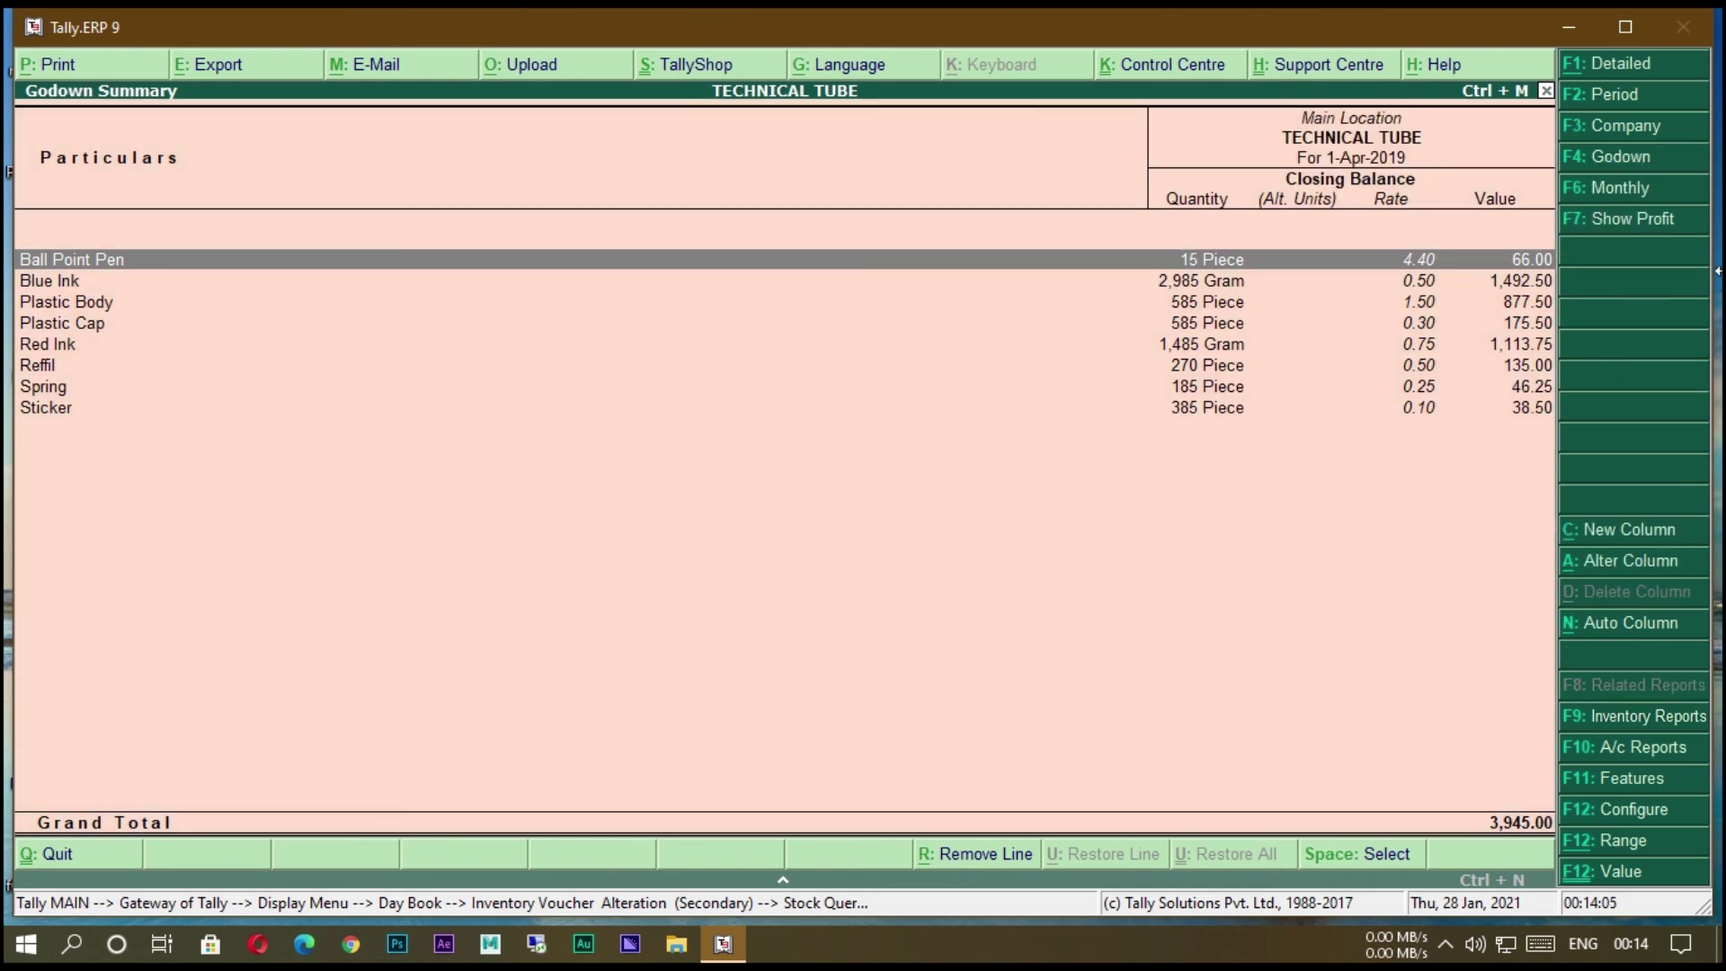
{"action": "left_click", "coordinate": [1623, 157]}
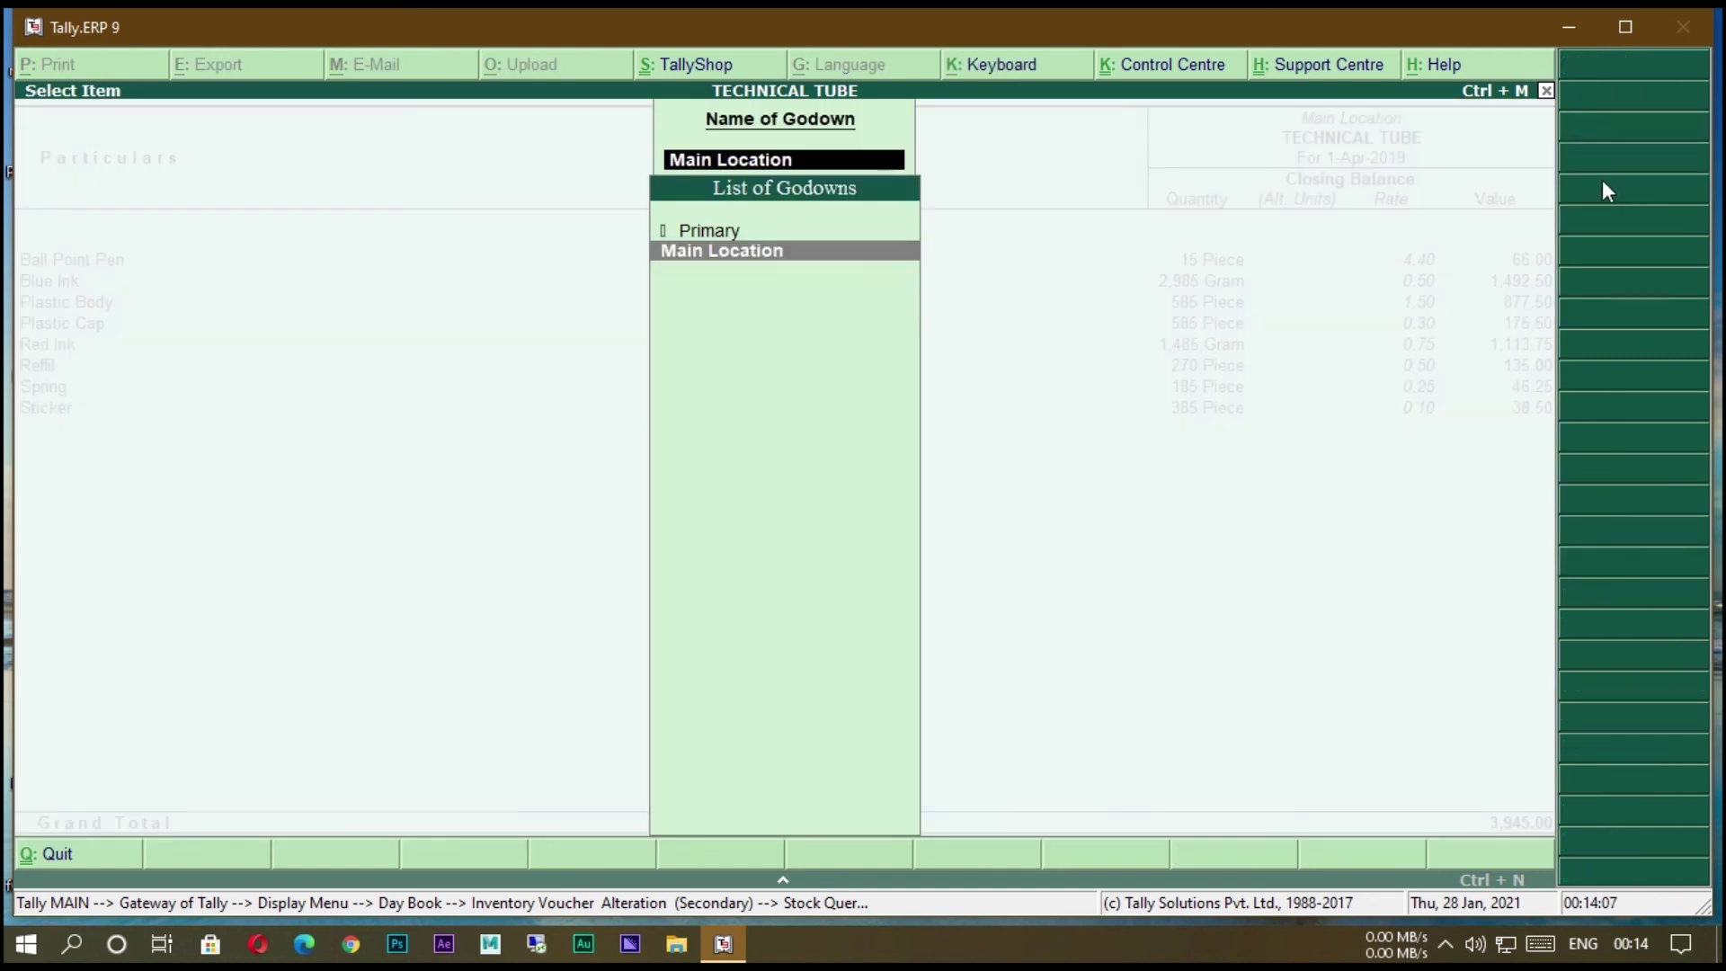
{"action": "key", "text": "Return"}
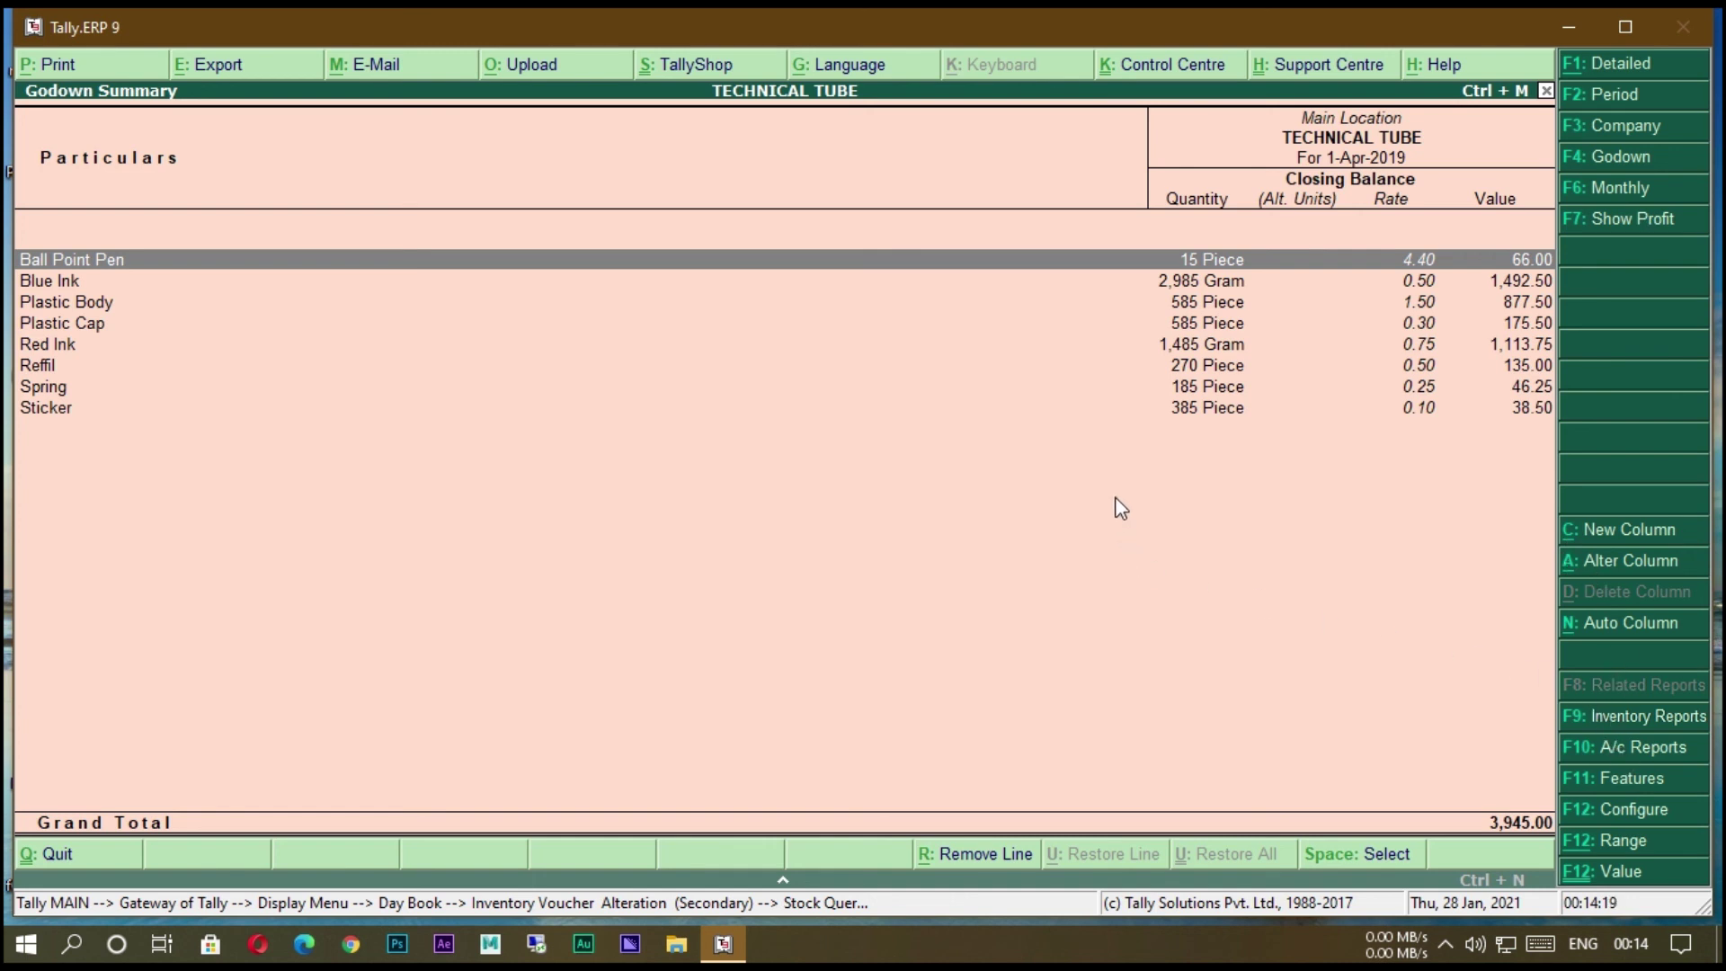
Review the Godown Summary's display configuration, including the goods outwards and stock item name options, keeping all settings.
{"action": "key", "text": "F12"}
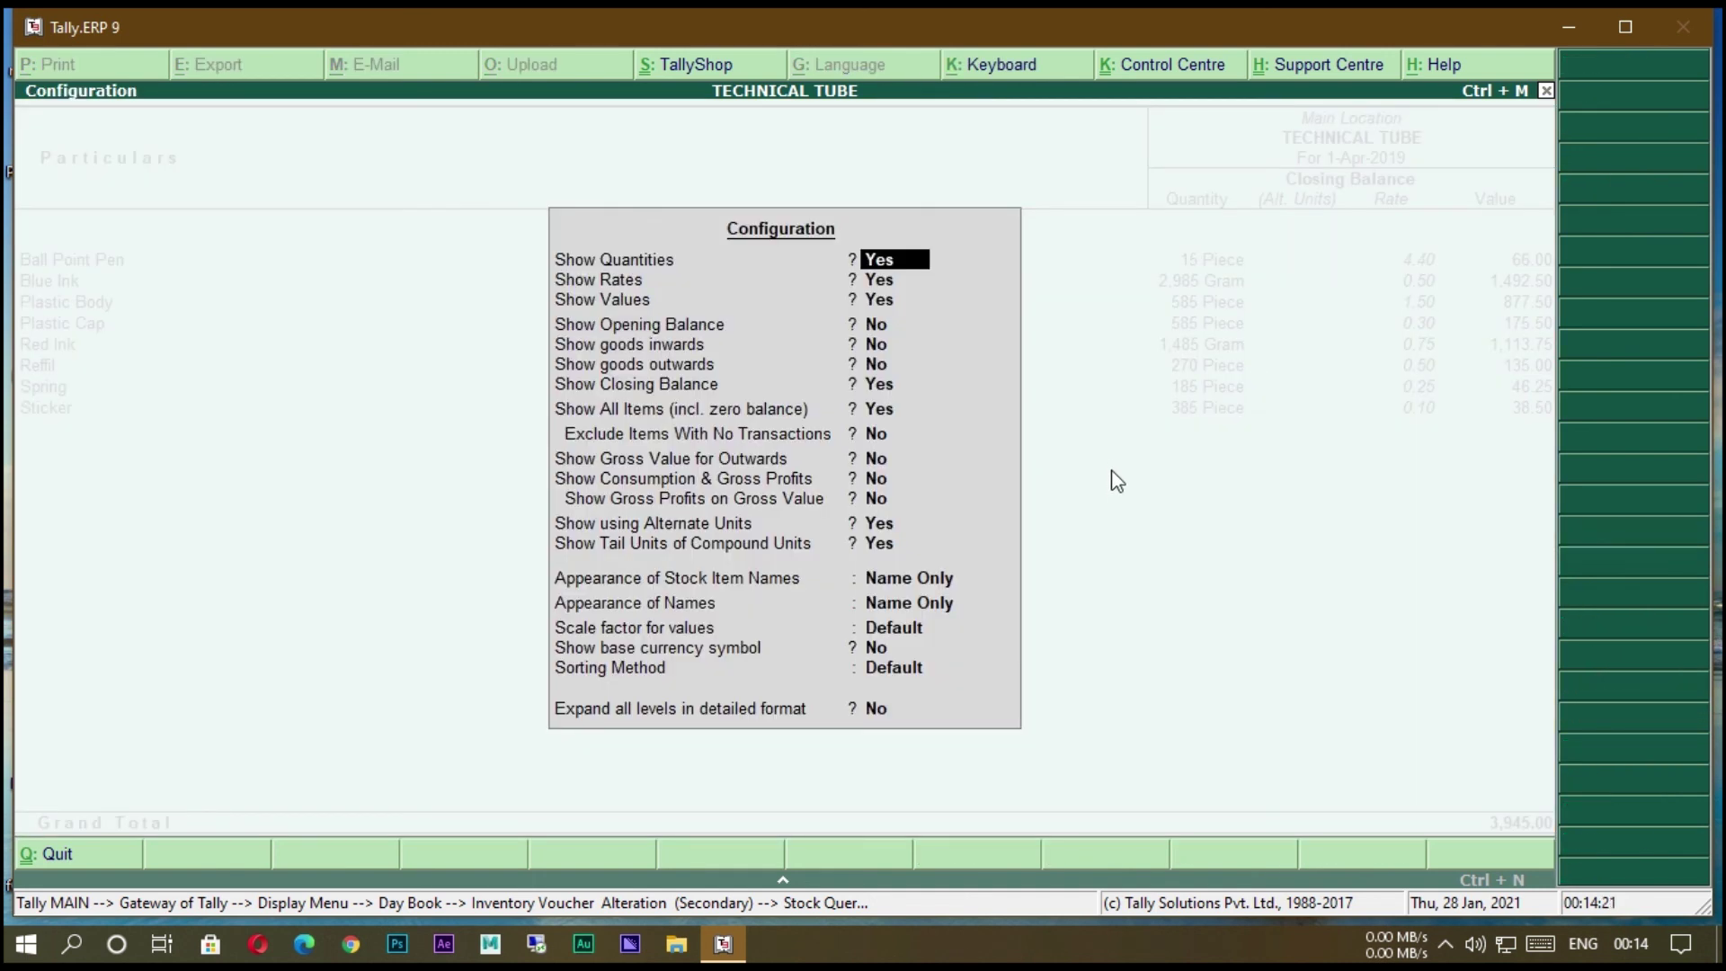
{"action": "key", "text": "Down"}
{"action": "key", "text": "Down"}
{"action": "key", "text": "Down"}
{"action": "key", "text": "Down"}
{"action": "key", "text": "Down"}
{"action": "key", "text": "Down"}
{"action": "key", "text": "Down"}
{"action": "key", "text": "Down"}
{"action": "key", "text": "Down"}
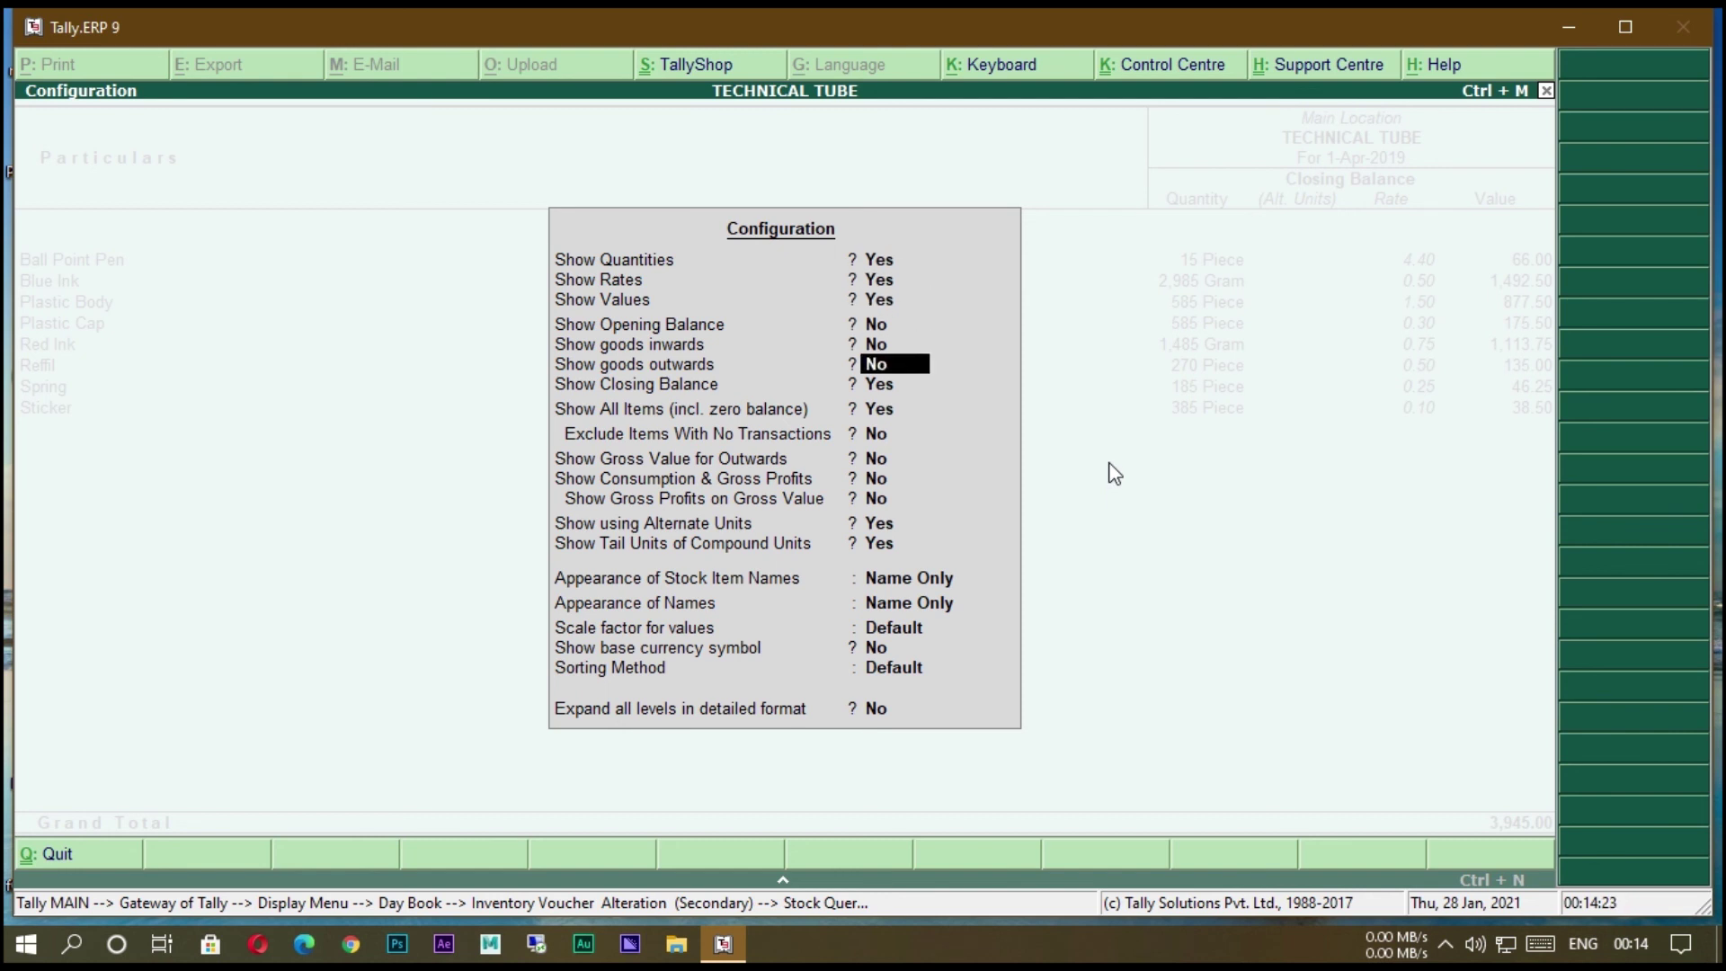
{"action": "key", "text": "Down"}
{"action": "key", "text": "Down"}
{"action": "key", "text": "Down"}
{"action": "key", "text": "Down"}
{"action": "key", "text": "Down"}
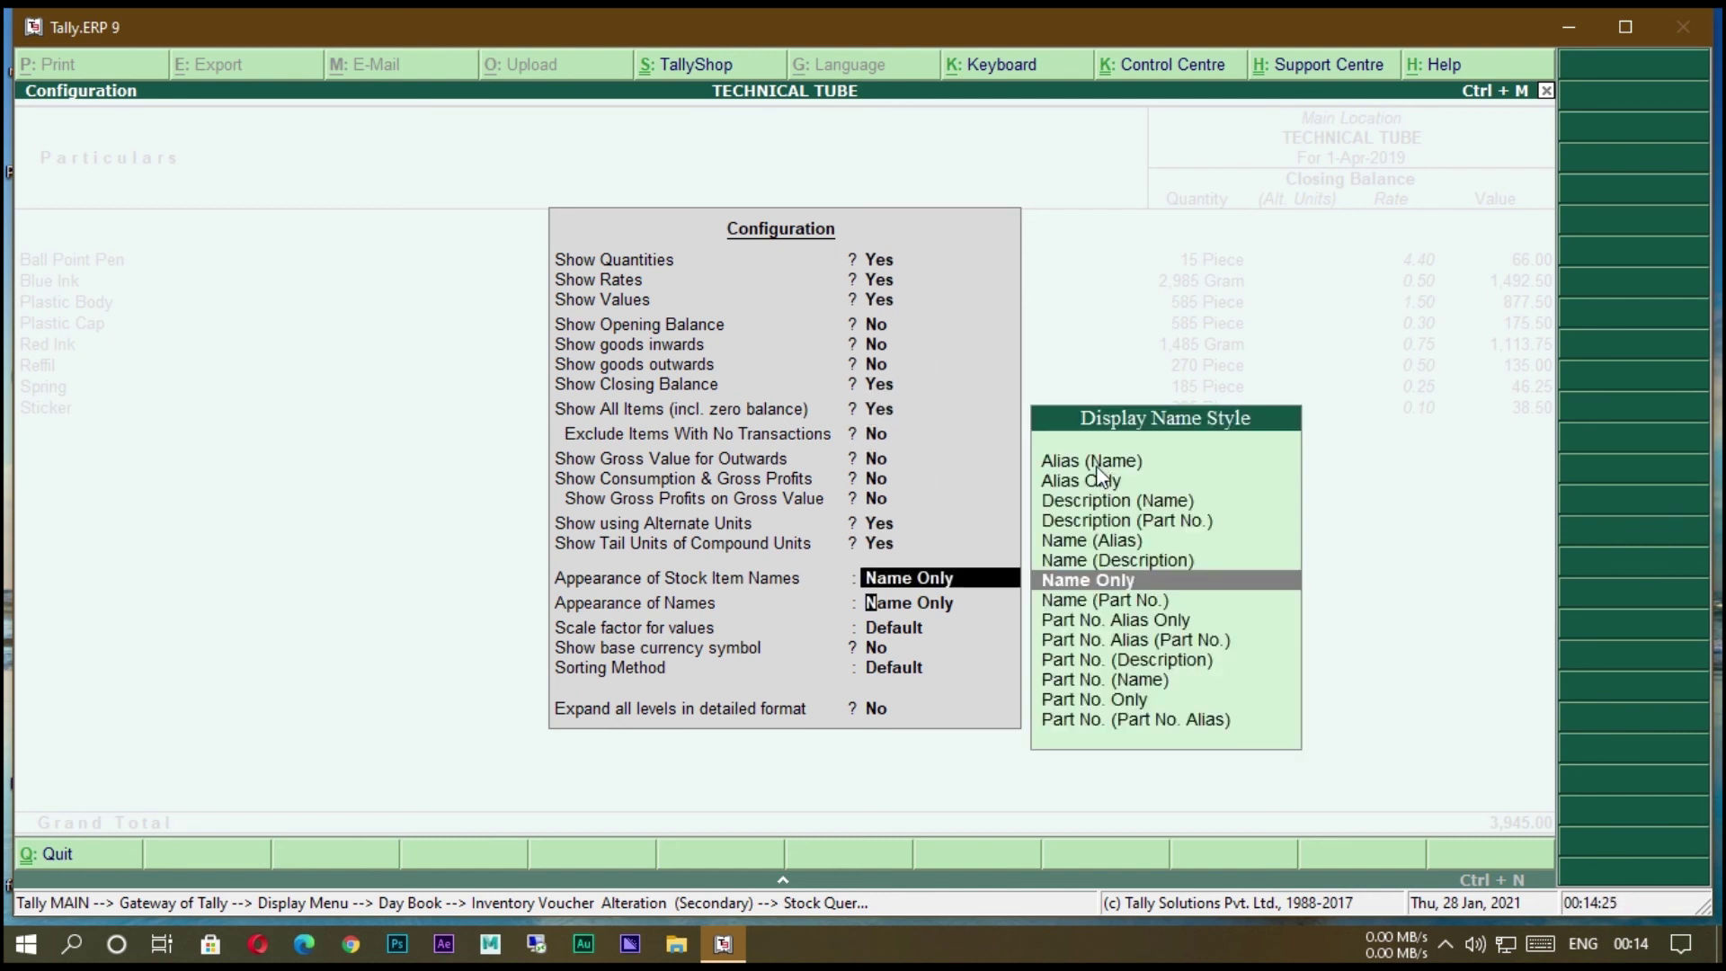
{"action": "key", "text": "Return"}
{"action": "key", "text": "Return"}
{"action": "key", "text": "Return"}
{"action": "key", "text": "Return"}
{"action": "key", "text": "Return"}
{"action": "key", "text": "Return"}
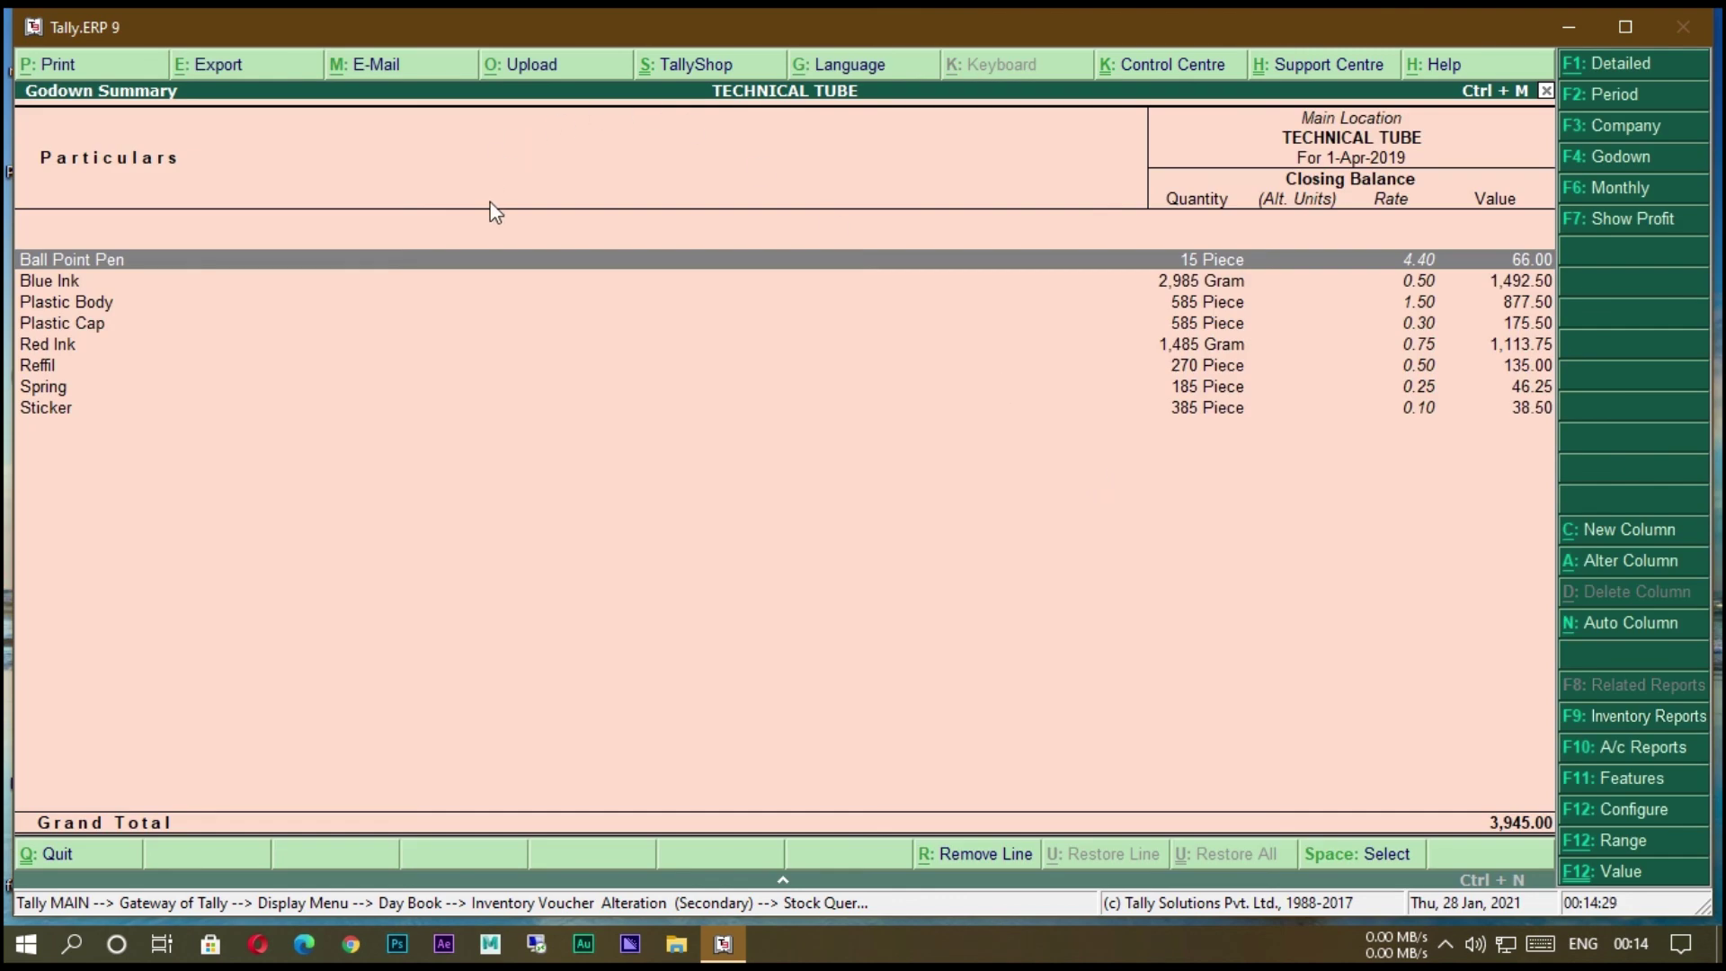
Go back to Manufacturing voucher No. 2 for Ball Point Pen and view its Stock Journal configuration.
{"action": "key", "text": "Escape"}
{"action": "key", "text": "Escape"}
{"action": "key", "text": "Escape"}
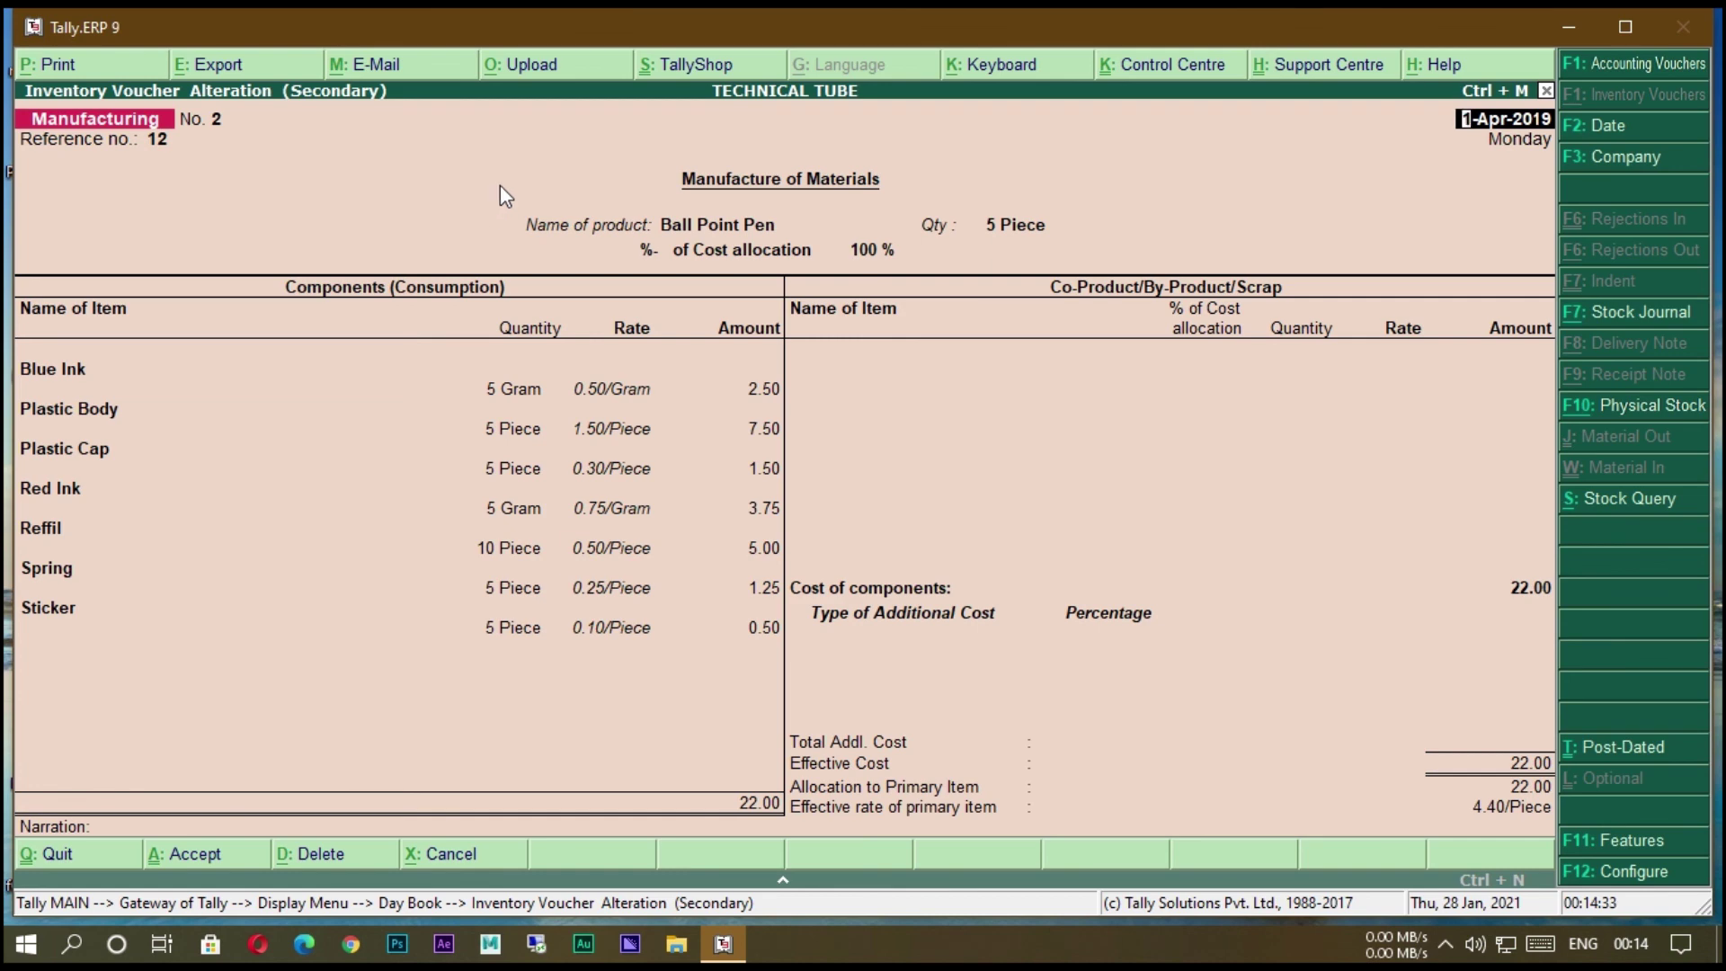
{"action": "key", "text": "F12"}
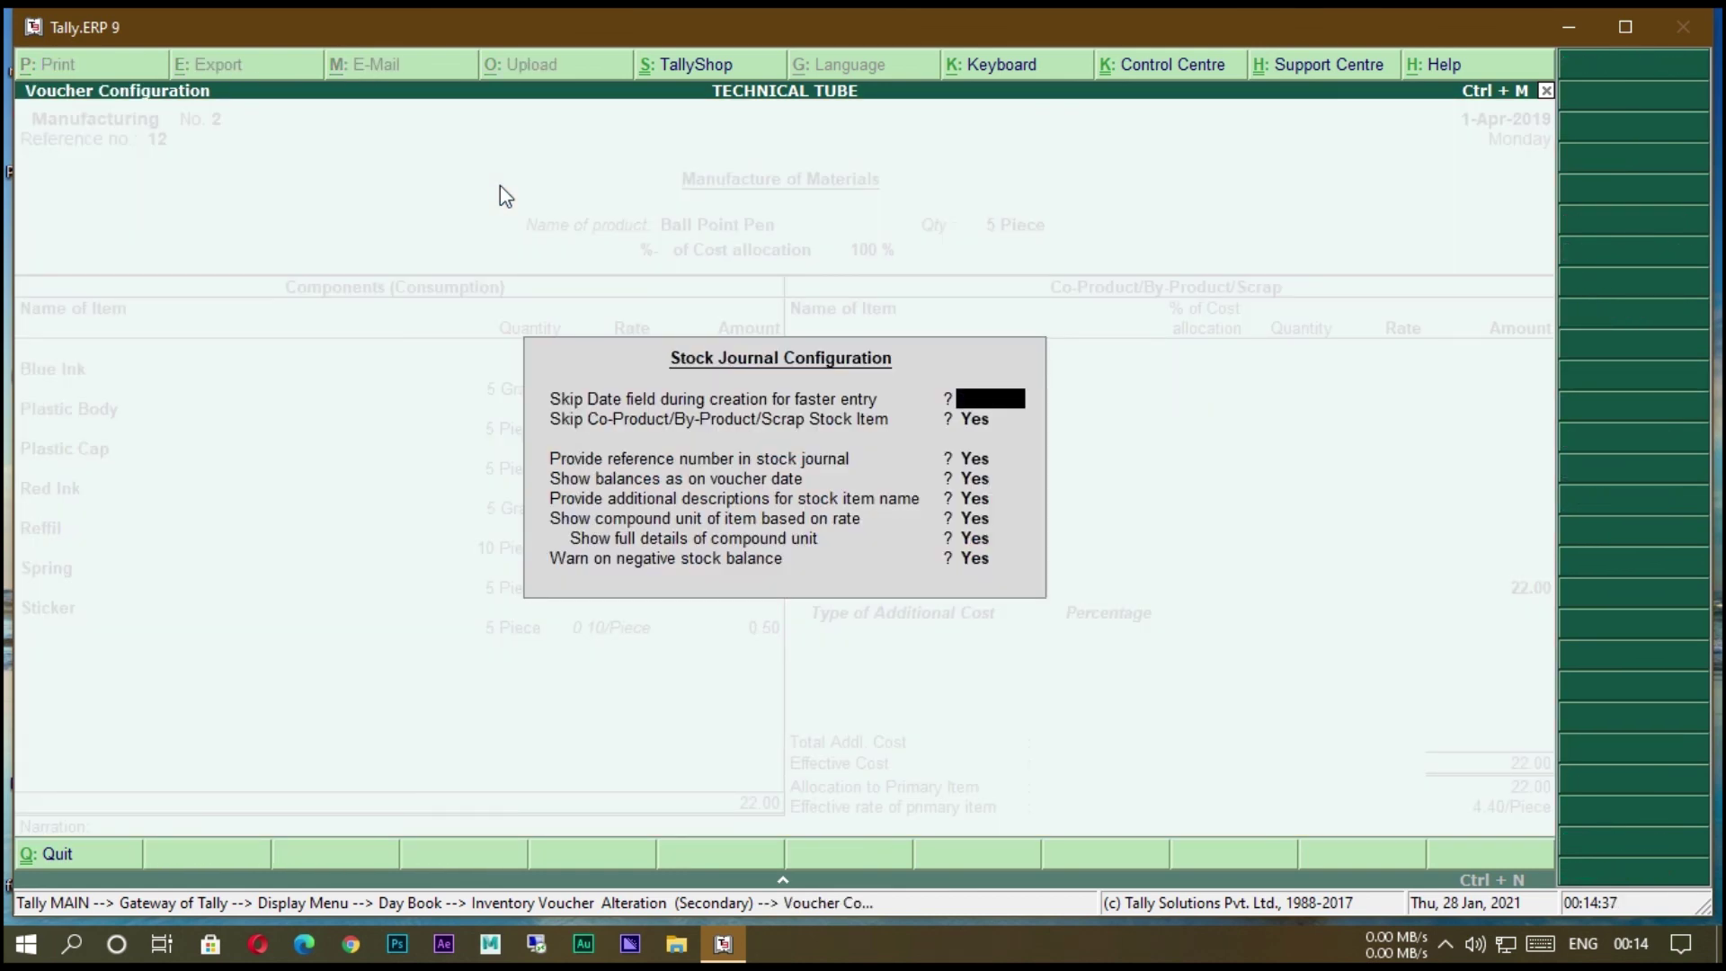
{"action": "key", "text": "Escape"}
Quit the manufacturing voucher without saving and leave the Day Book for the Gateway of Tally.
{"action": "key", "text": "Escape"}
{"action": "key", "text": "y"}
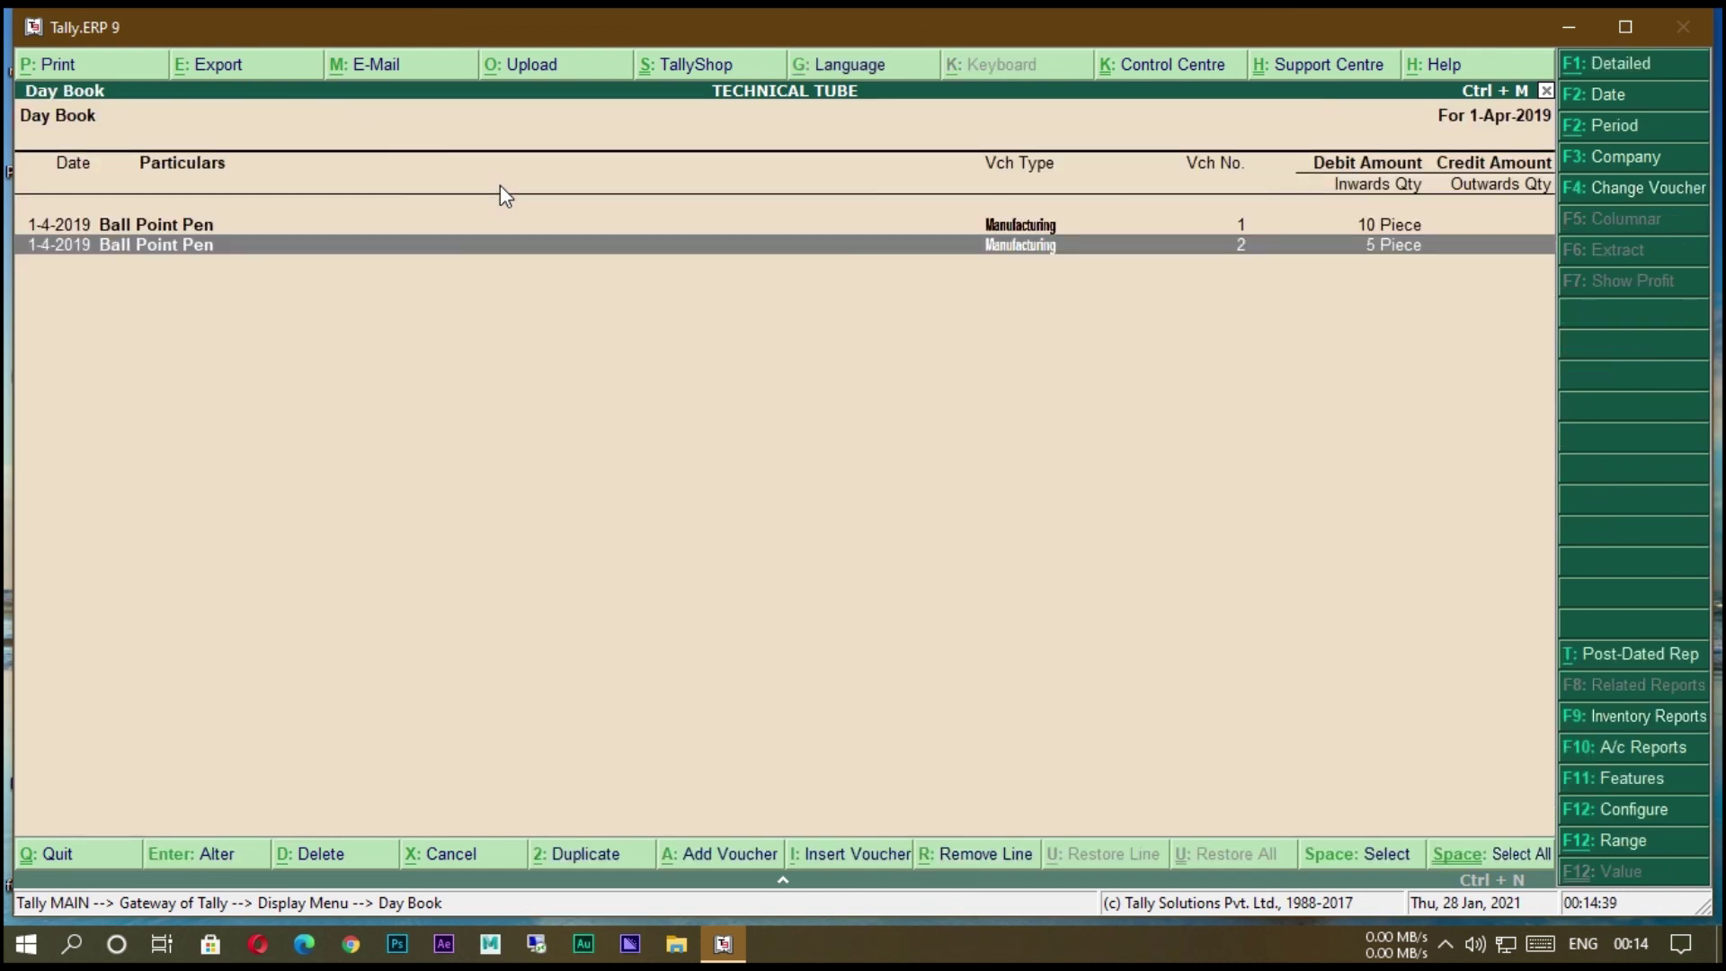
{"action": "key", "text": "Escape"}
{"action": "key", "text": "Escape"}
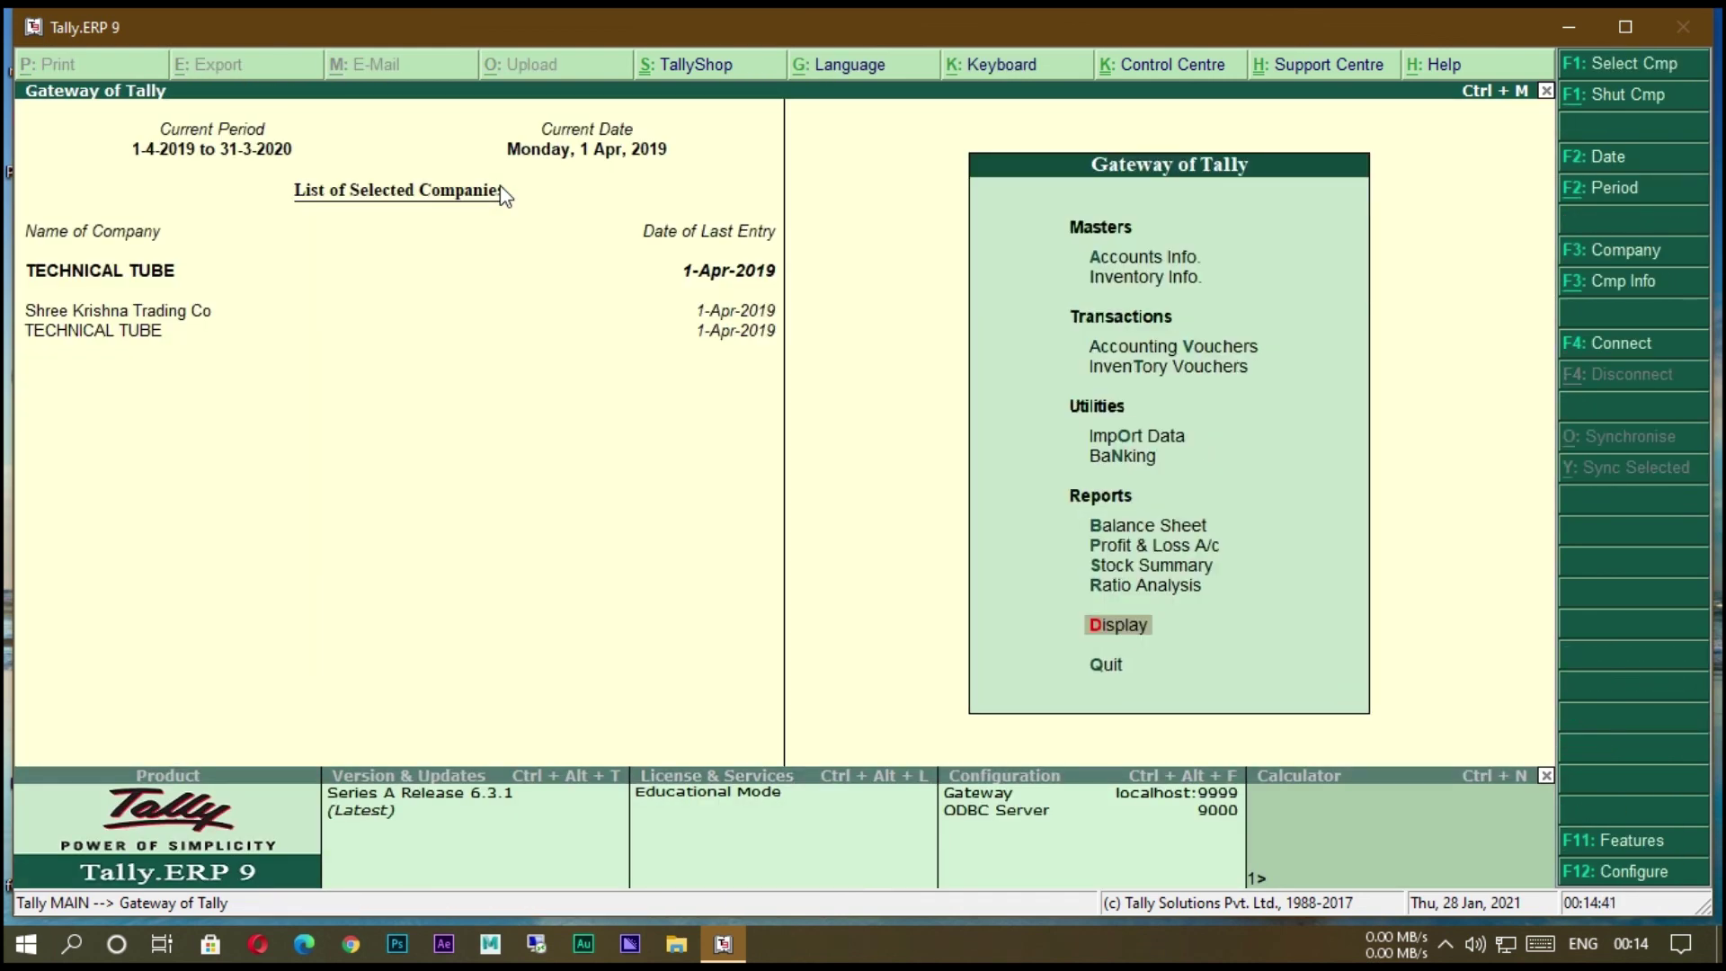
Open the list of voucher types for alteration from the inventory masters.
{"action": "key", "text": "Up"}
{"action": "key", "text": "Up"}
{"action": "key", "text": "Up"}
{"action": "key", "text": "Up"}
{"action": "key", "text": "Up"}
{"action": "key", "text": "Up"}
{"action": "key", "text": "Up"}
{"action": "key", "text": "Up"}
{"action": "key", "text": "Up"}
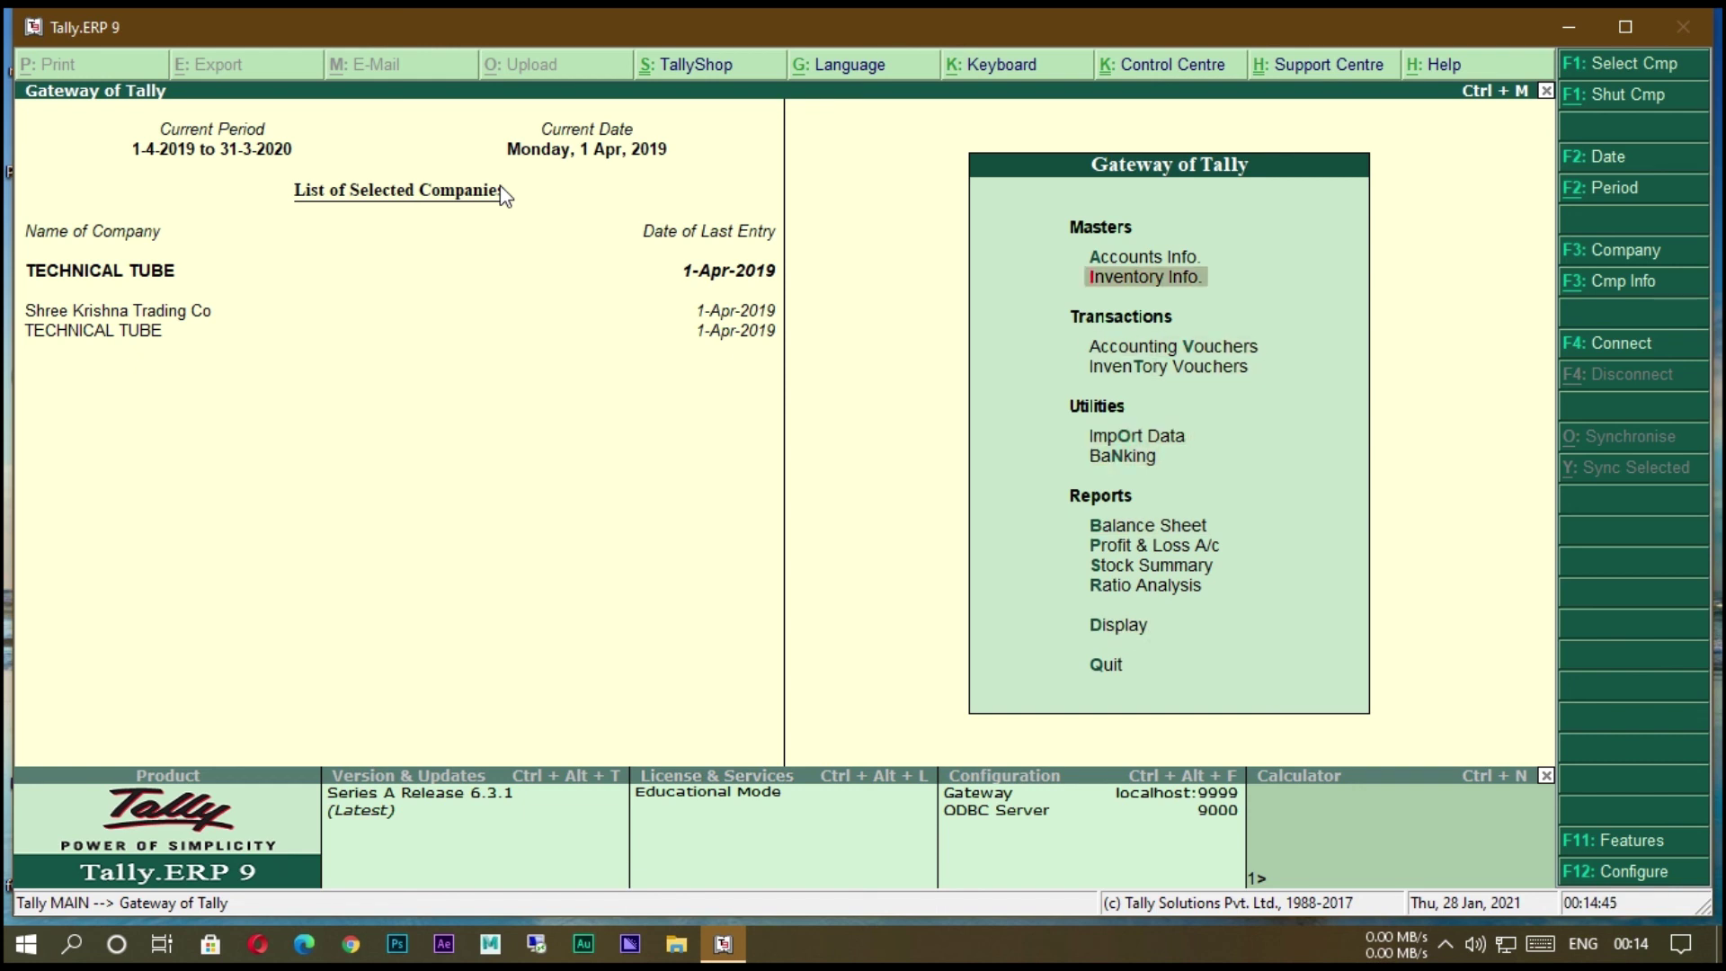
{"action": "key", "text": "Return"}
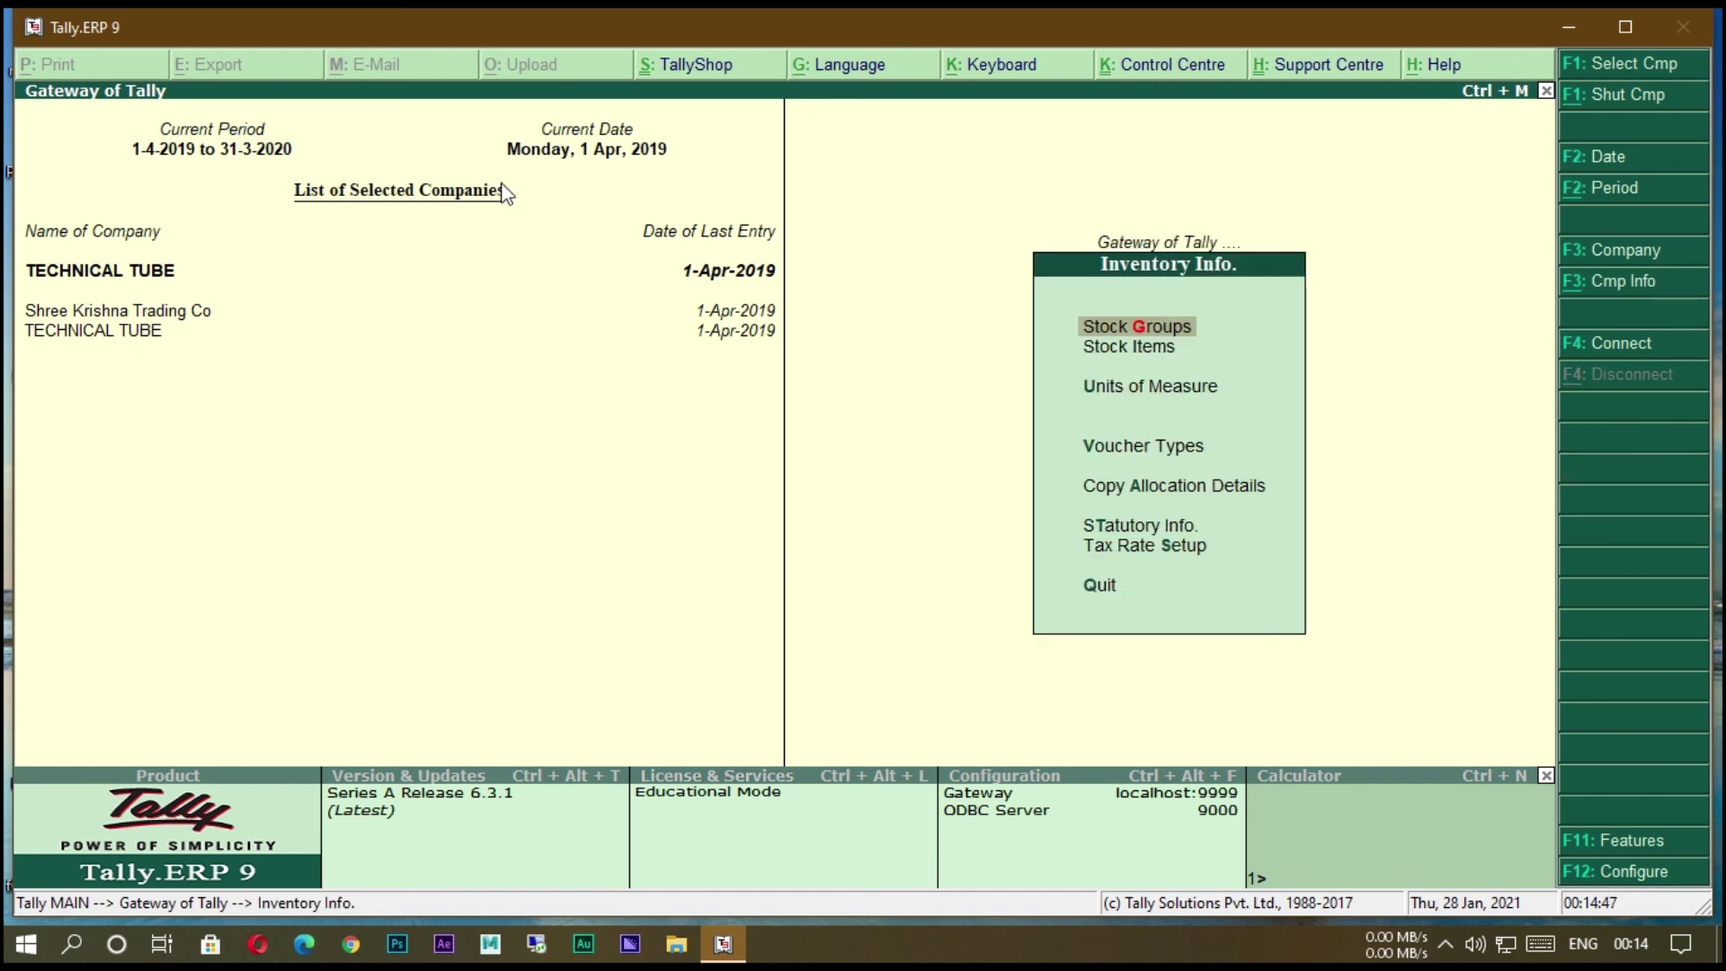
{"action": "key", "text": "Down"}
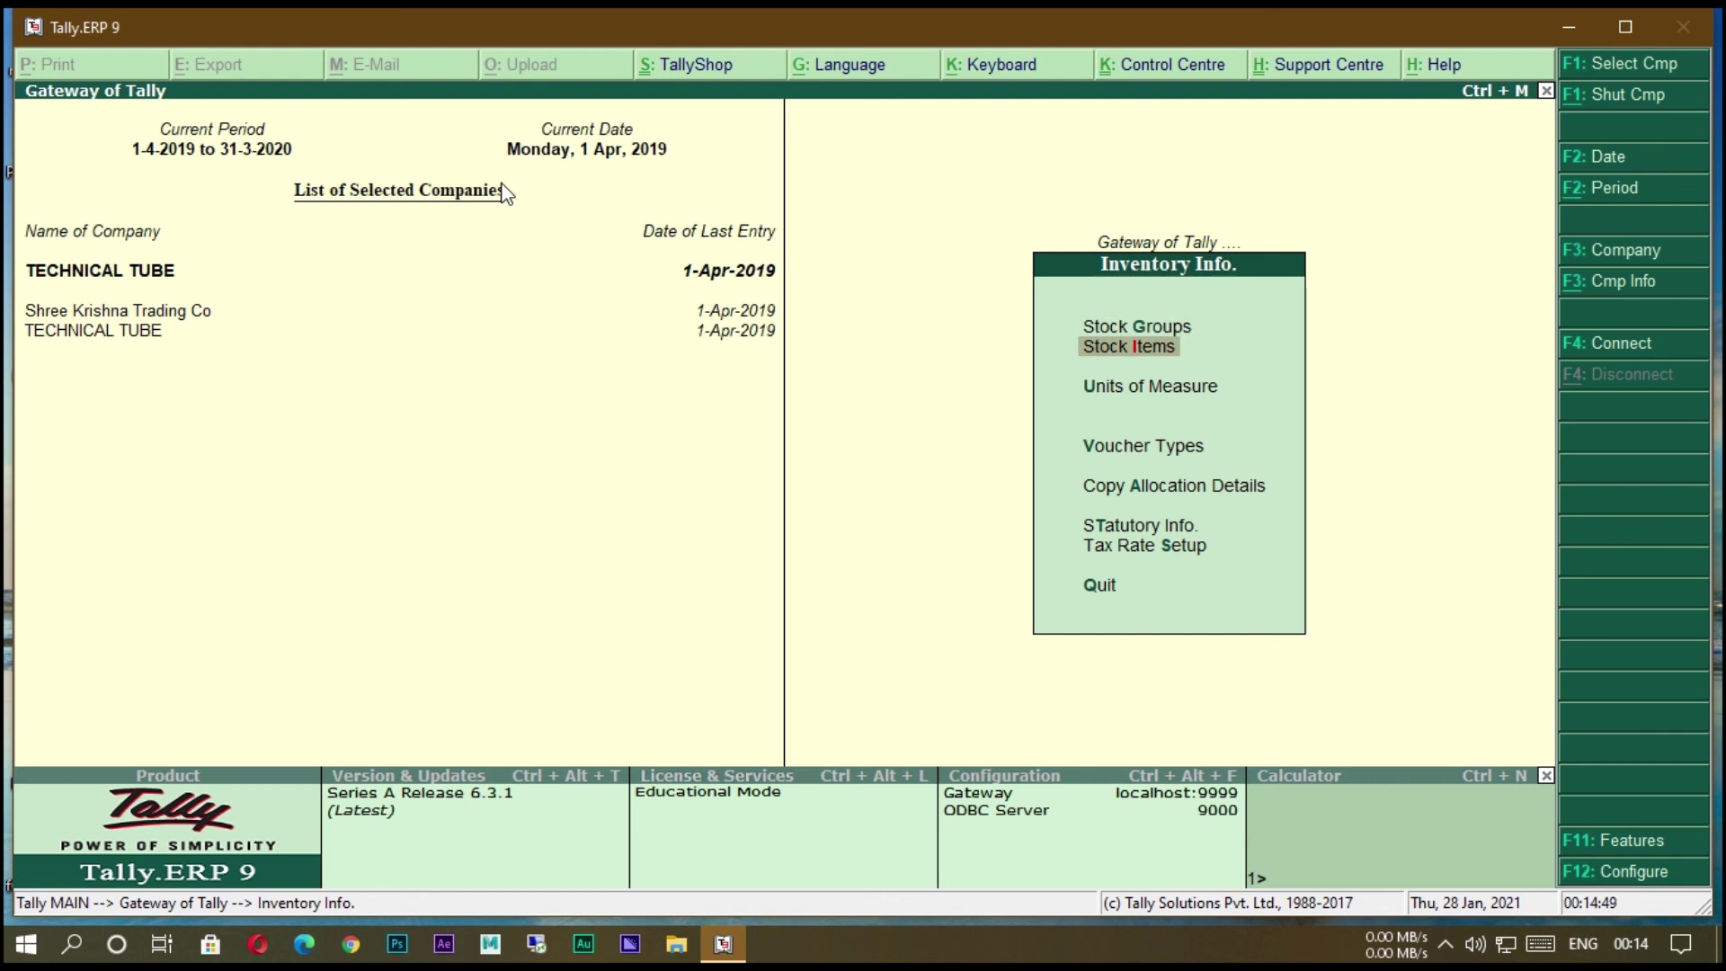
{"action": "key", "text": "Down"}
{"action": "key", "text": "Down"}
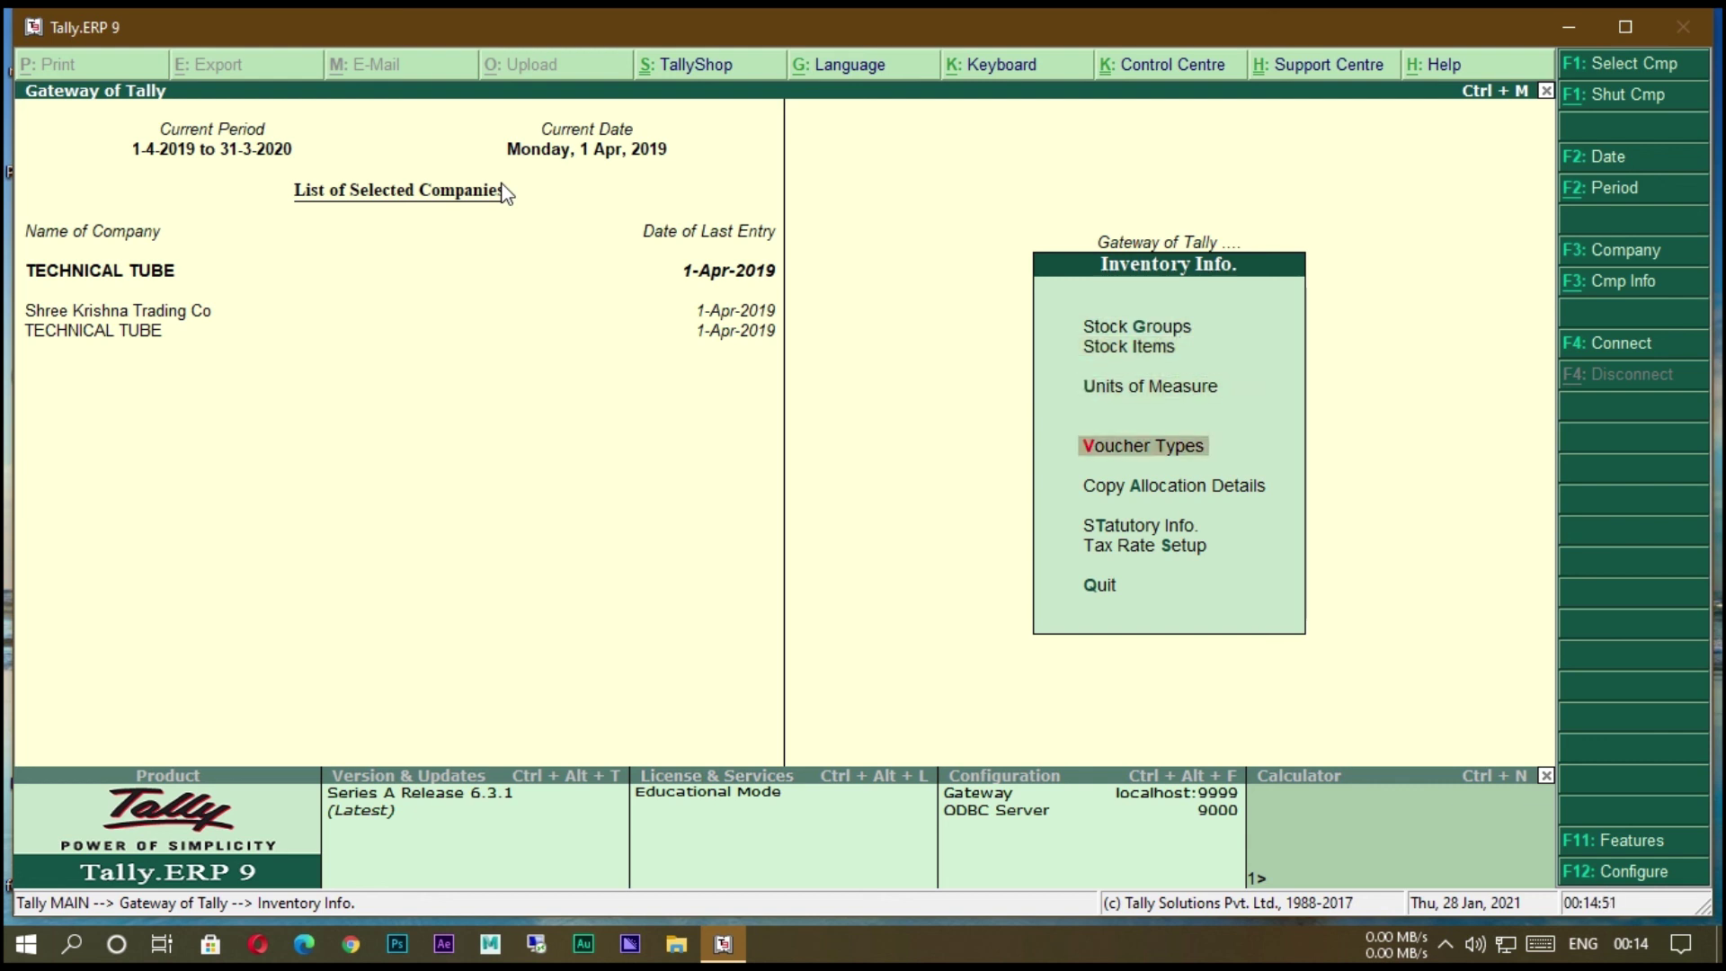
{"action": "key", "text": "Up"}
{"action": "key", "text": "Up"}
{"action": "key", "text": "Down"}
{"action": "key", "text": "Down"}
{"action": "key", "text": "Down"}
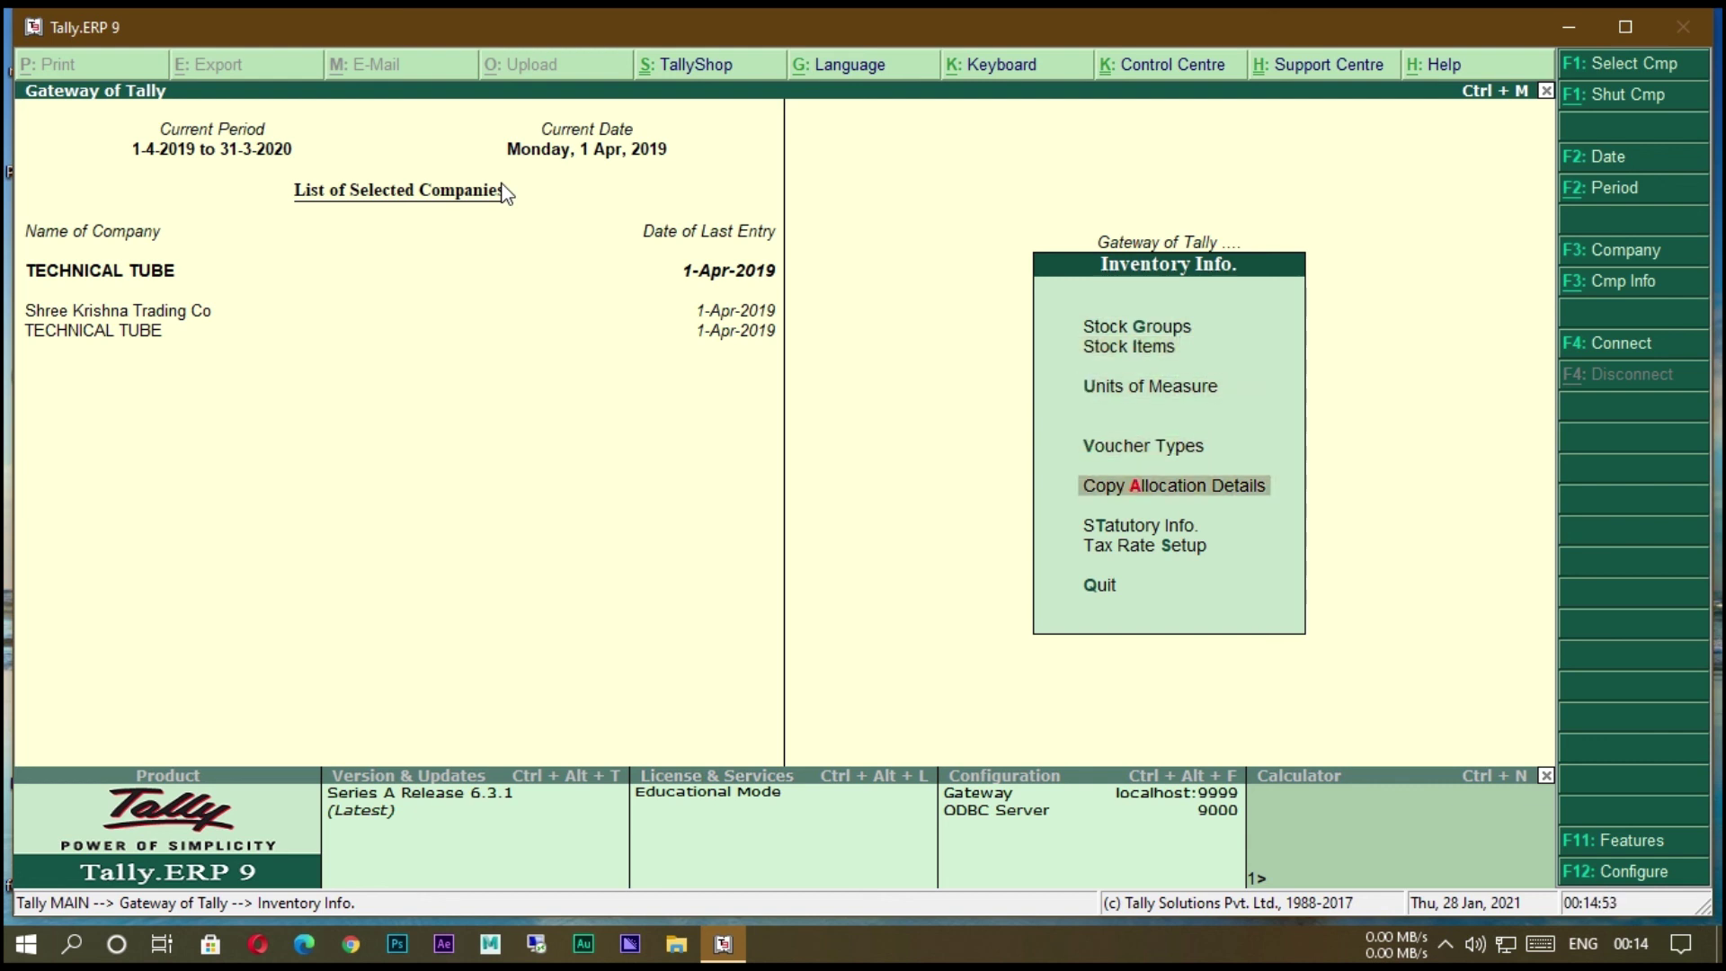
{"action": "key", "text": "Up"}
{"action": "key", "text": "Return"}
{"action": "key", "text": "Down"}
{"action": "key", "text": "Down"}
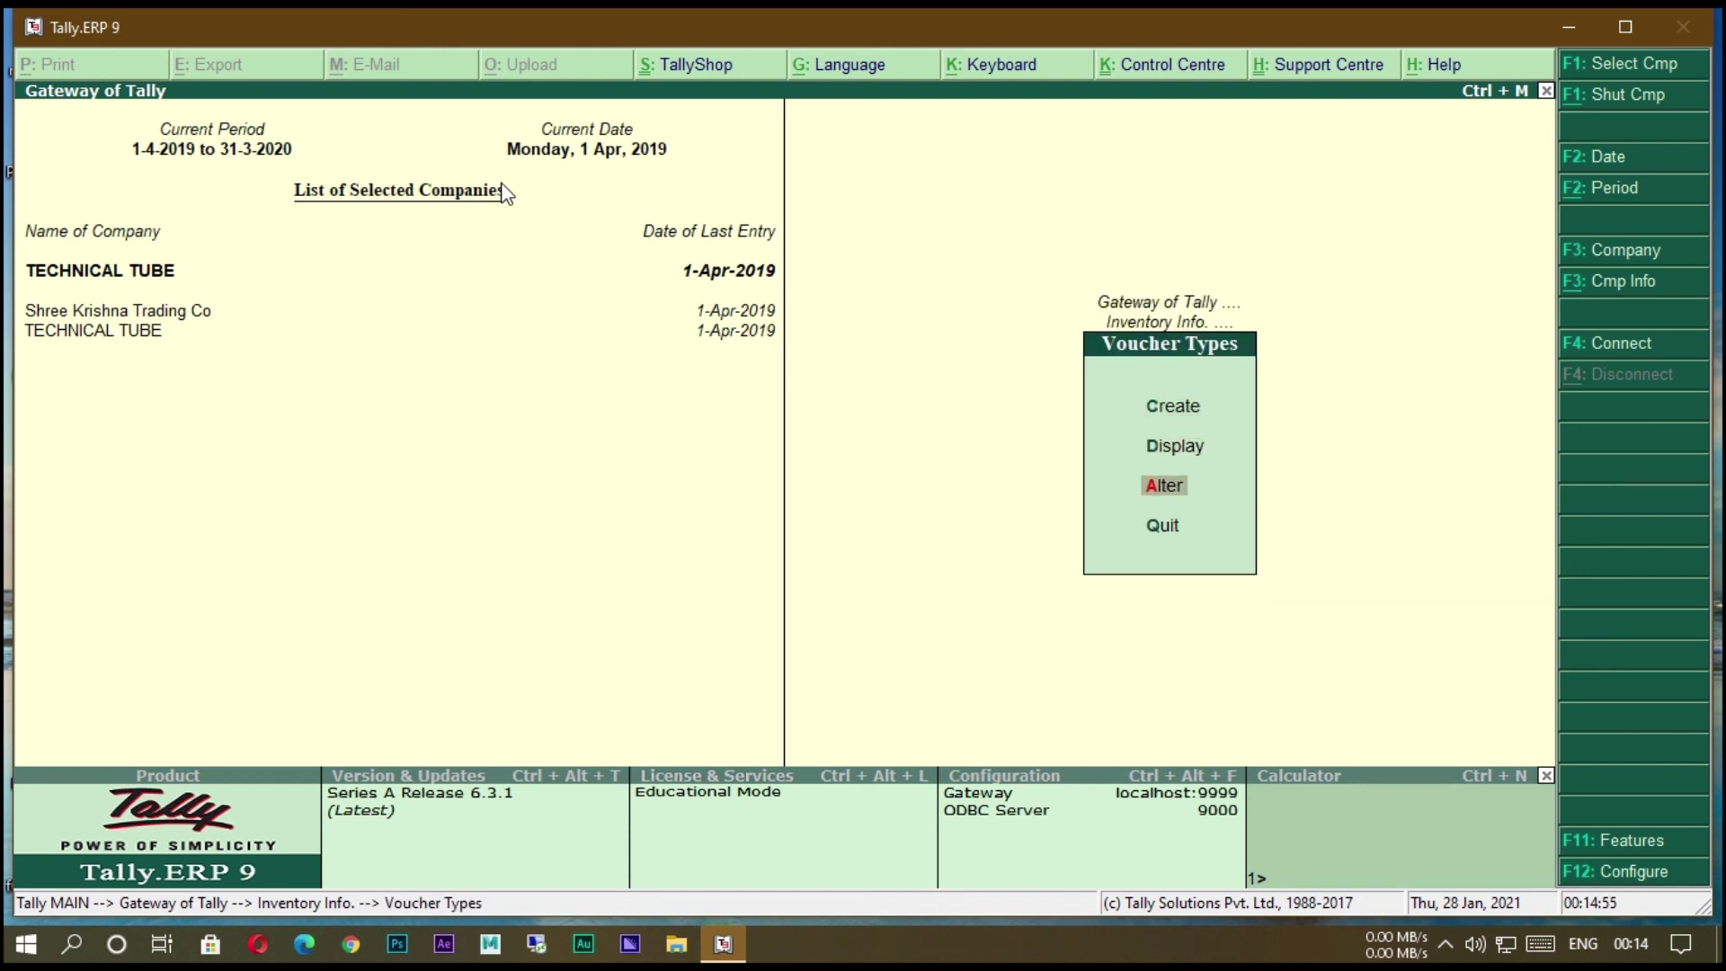
{"action": "key", "text": "Return"}
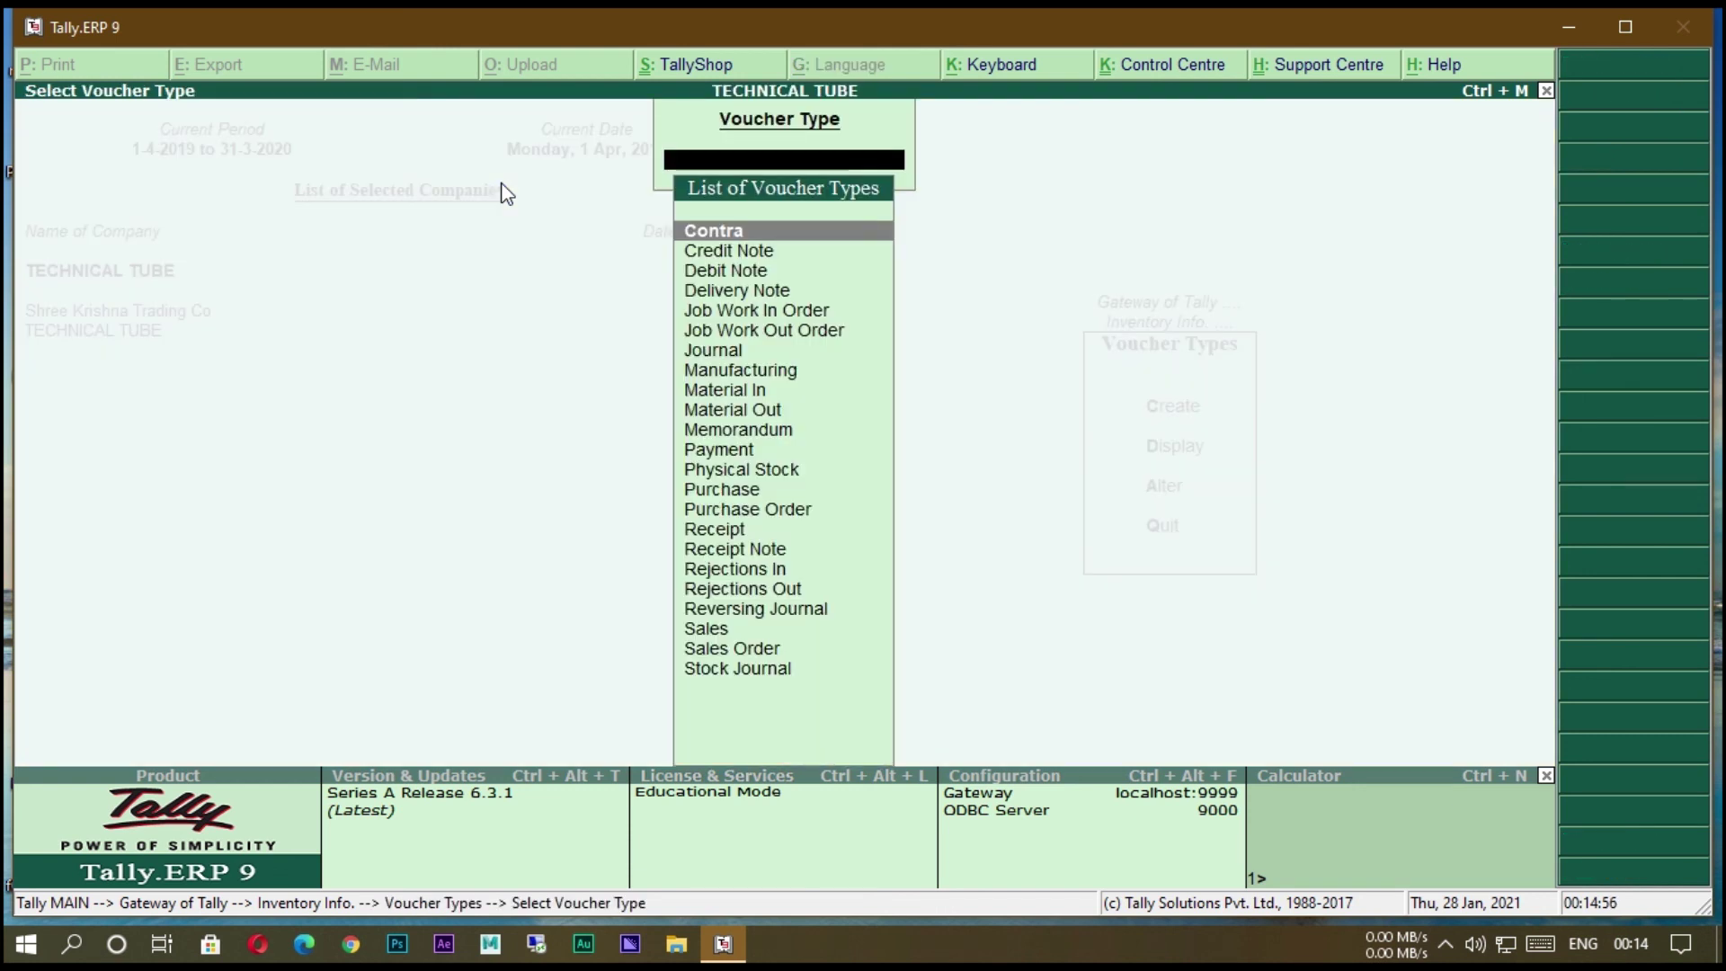
Check the Manufacturing voucher type's Use as a Manufacturing Journal setting, then return to the Gateway of Tally.
{"action": "left_click", "coordinate": [753, 368]}
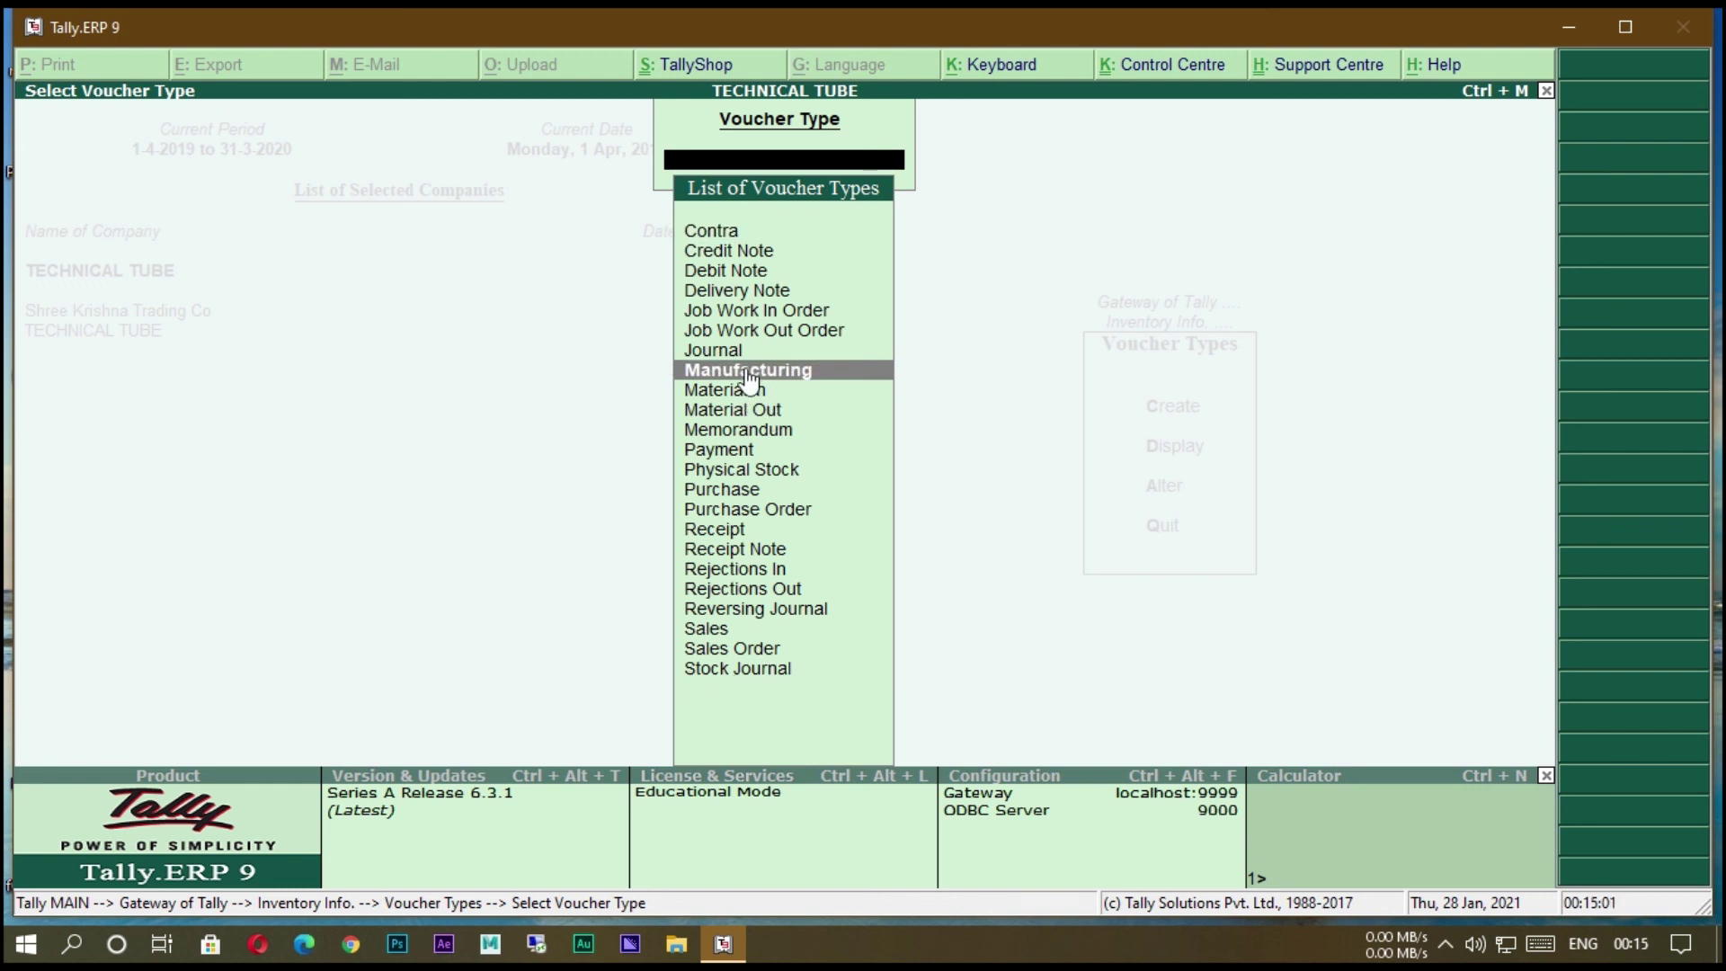
{"action": "key", "text": "Return"}
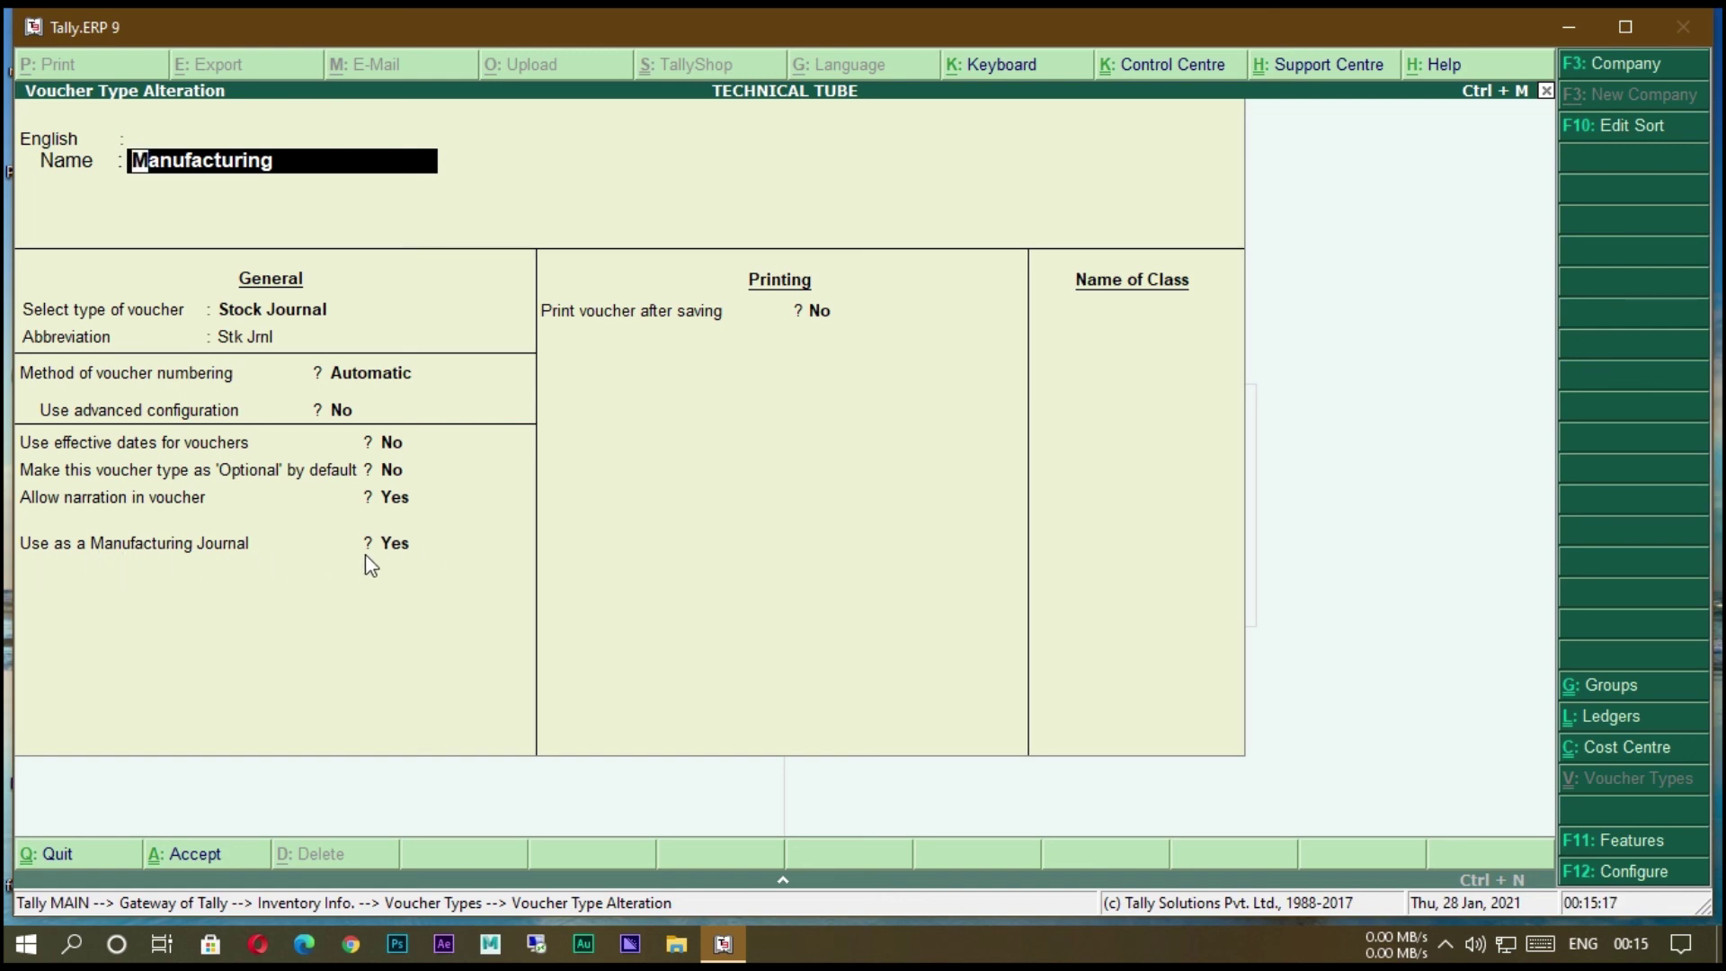
{"action": "key", "text": "Escape"}
{"action": "key", "text": "Return"}
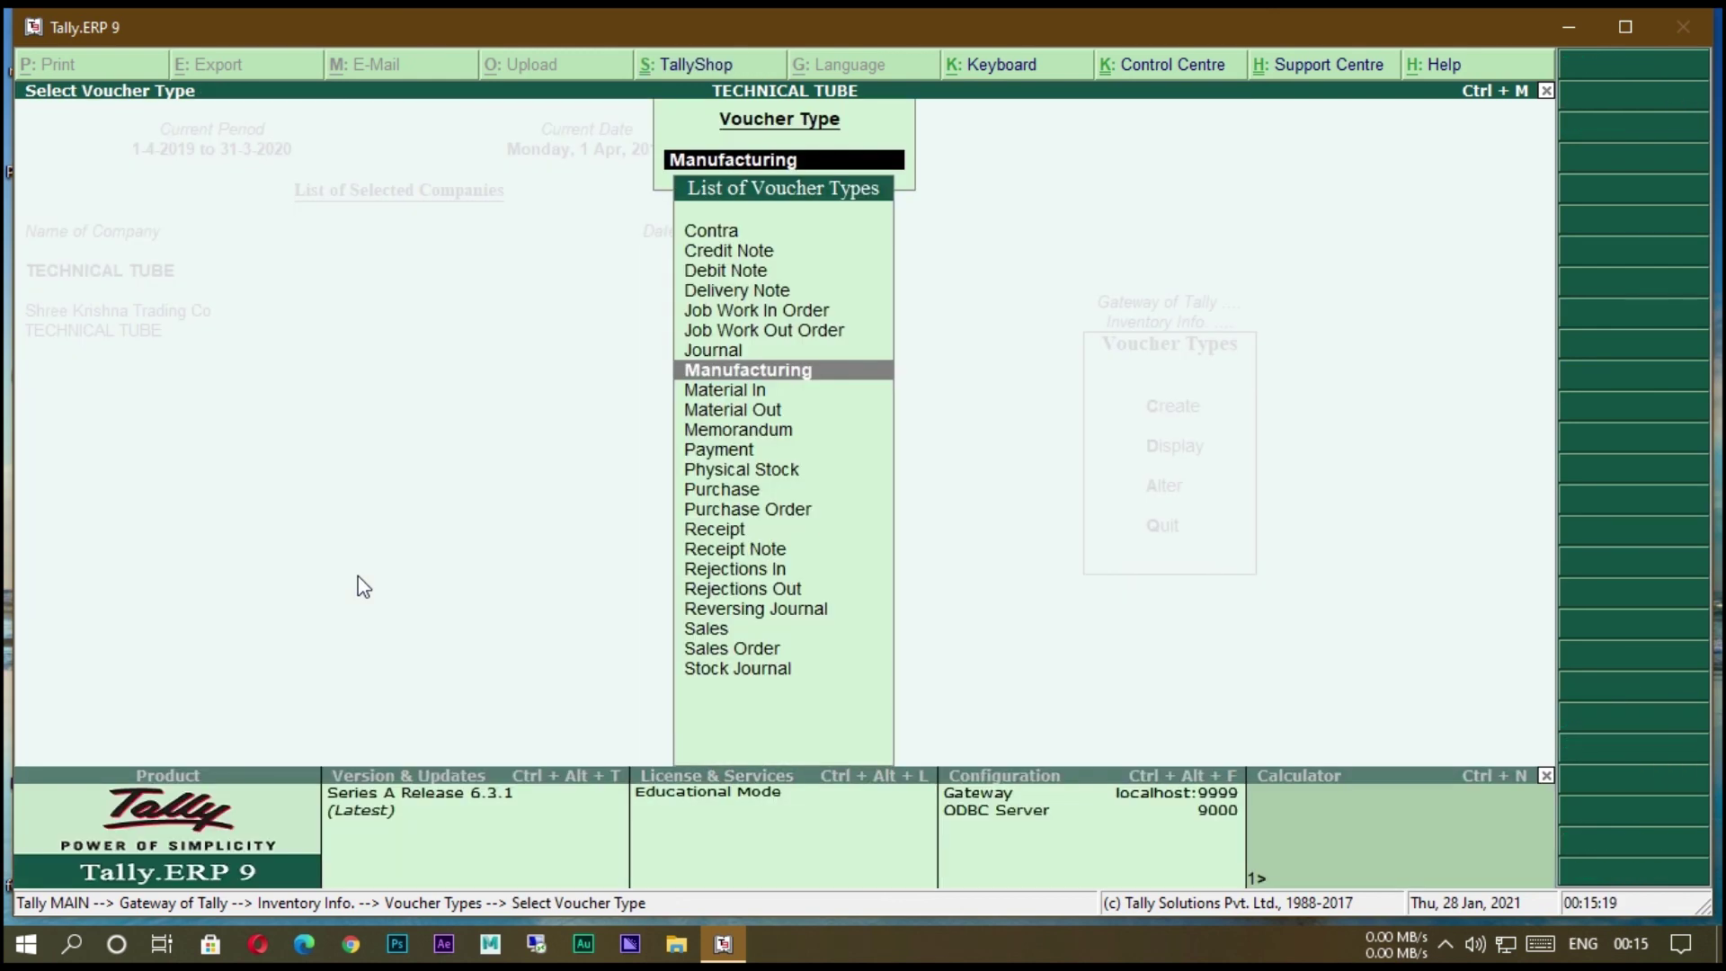
{"action": "key", "text": "Escape"}
{"action": "key", "text": "Escape"}
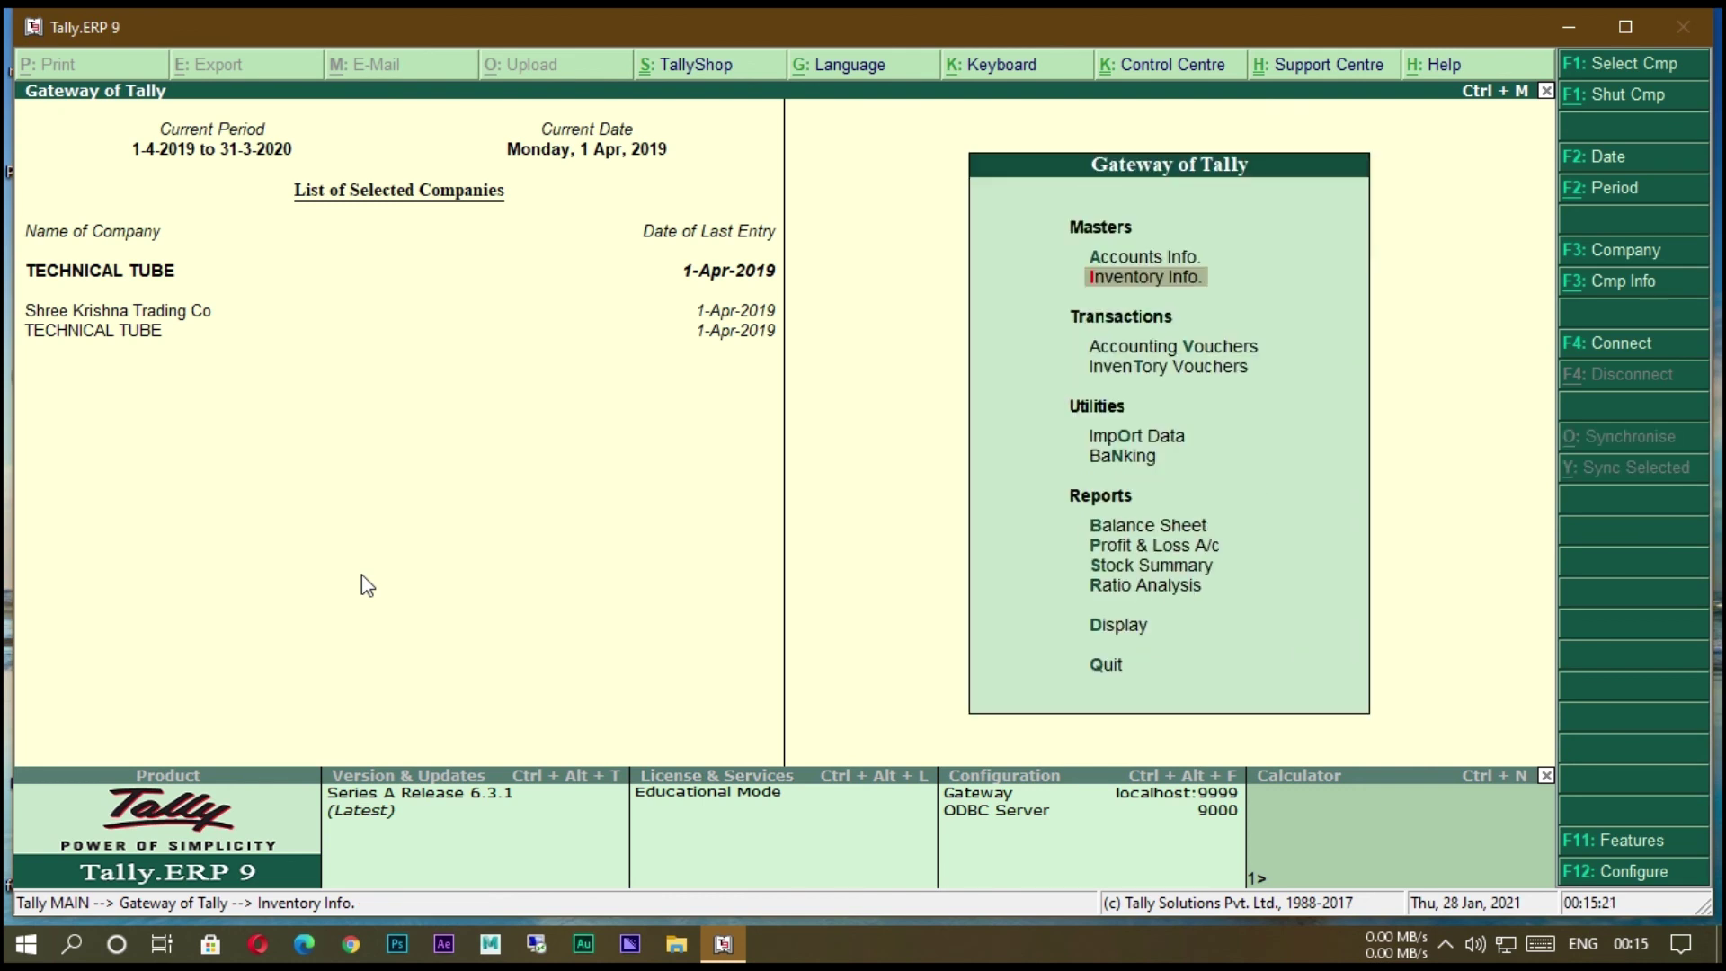
{"action": "key", "text": "Escape"}
{"action": "key", "text": "Escape"}
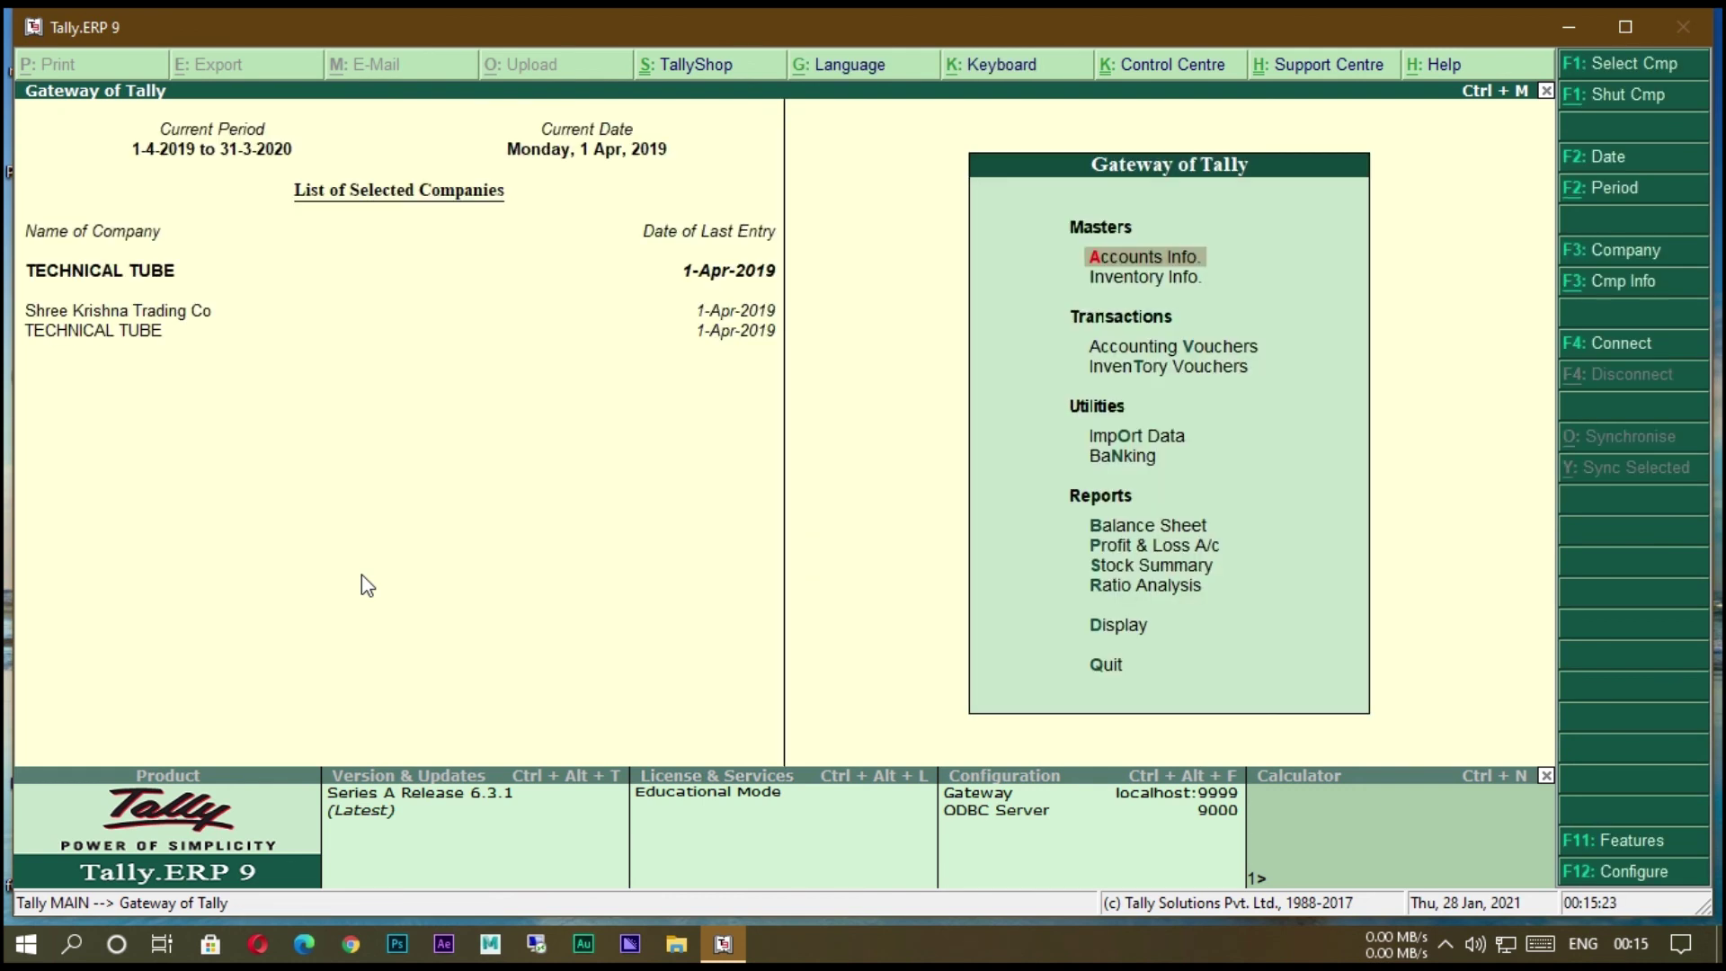
Open the Gram unit of measure for alteration and view its Unit Quantity Code options.
{"action": "key", "text": "Down"}
{"action": "key", "text": "Return"}
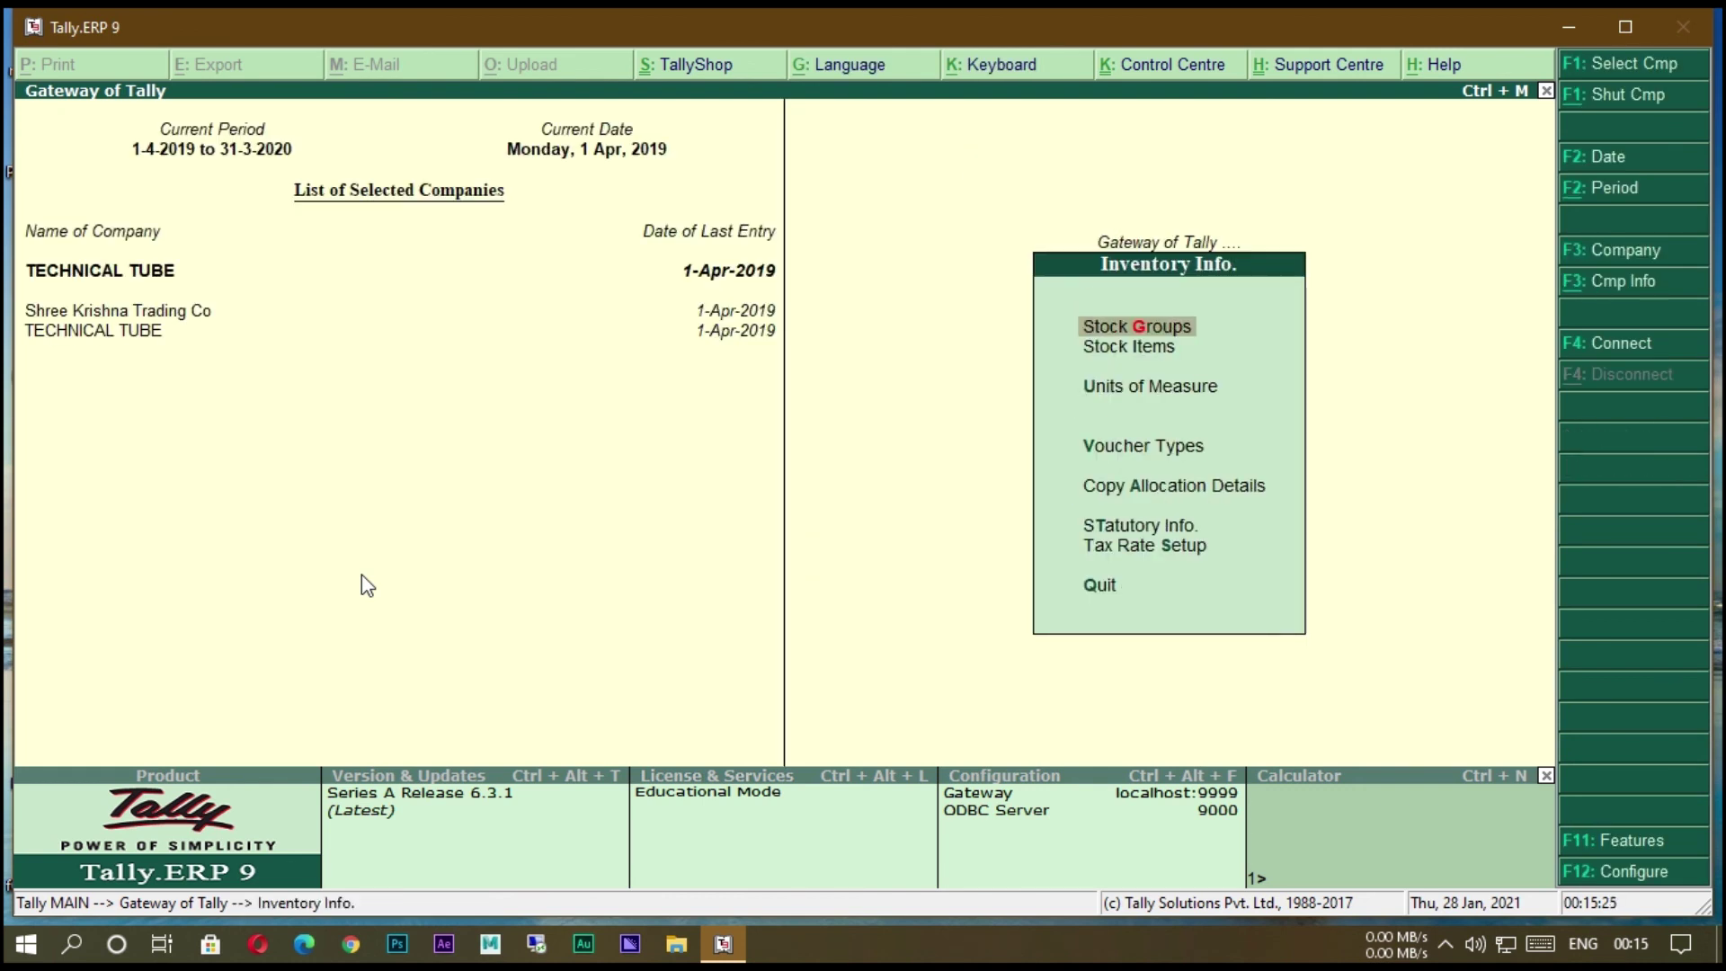
{"action": "key", "text": "Return"}
{"action": "key", "text": "Escape"}
{"action": "key", "text": "Down"}
{"action": "key", "text": "Down"}
{"action": "key", "text": "Return"}
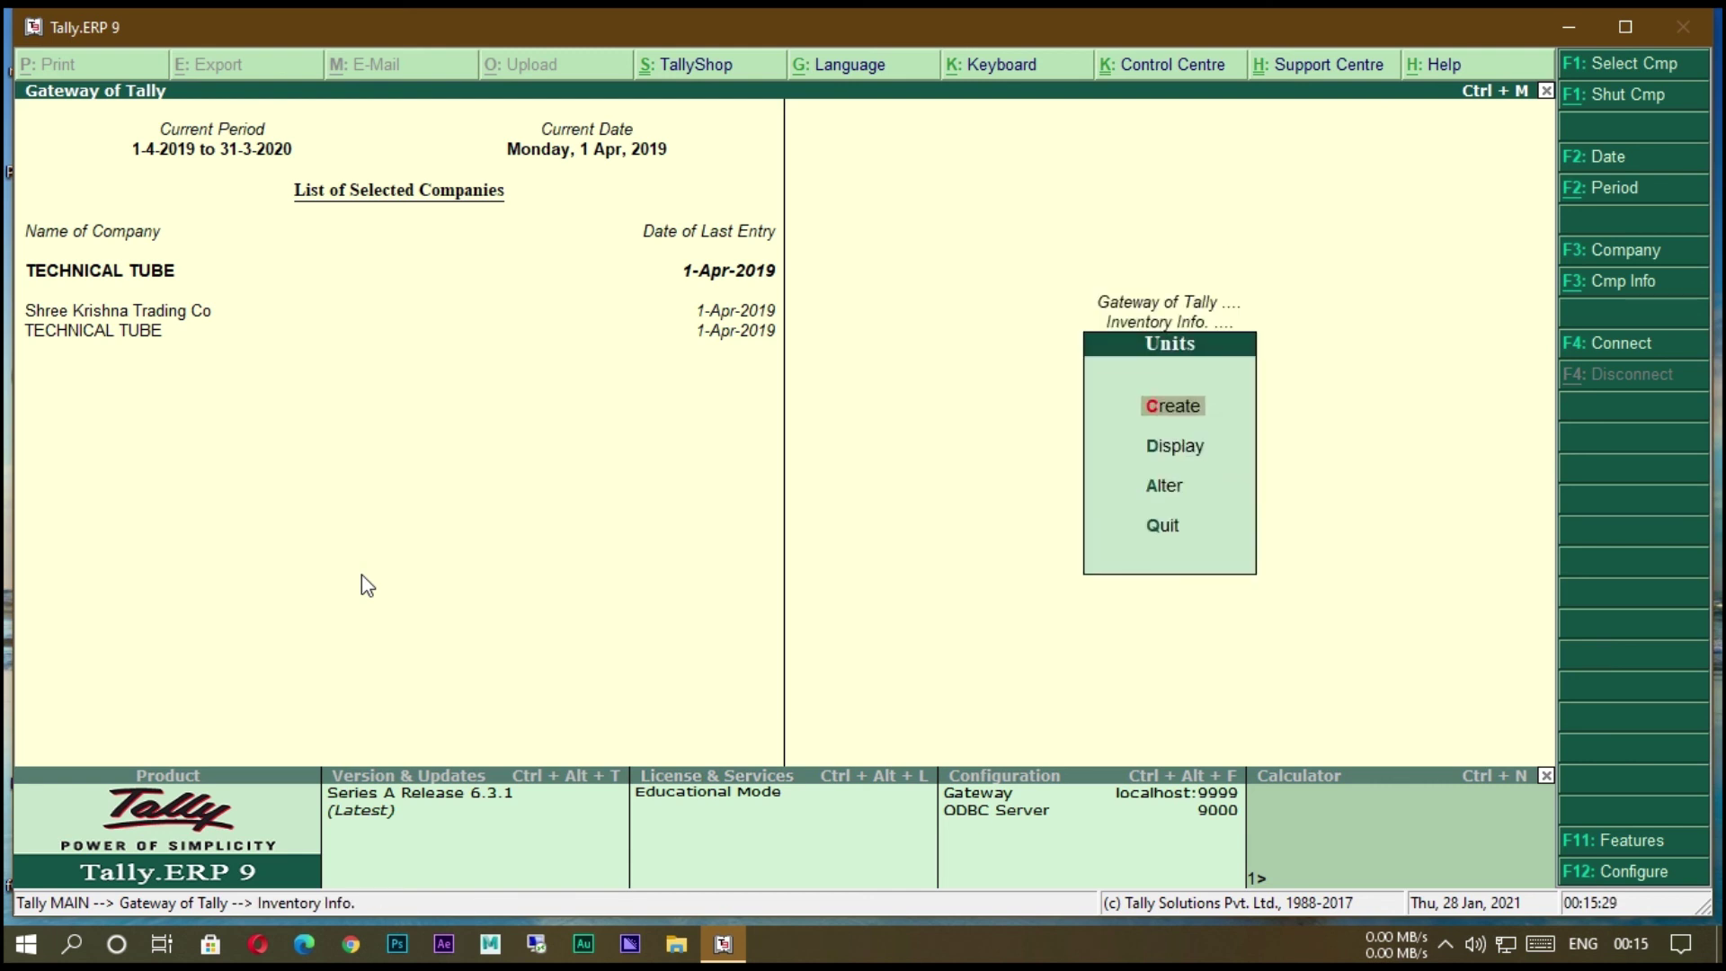
{"action": "key", "text": "Down"}
{"action": "key", "text": "Down"}
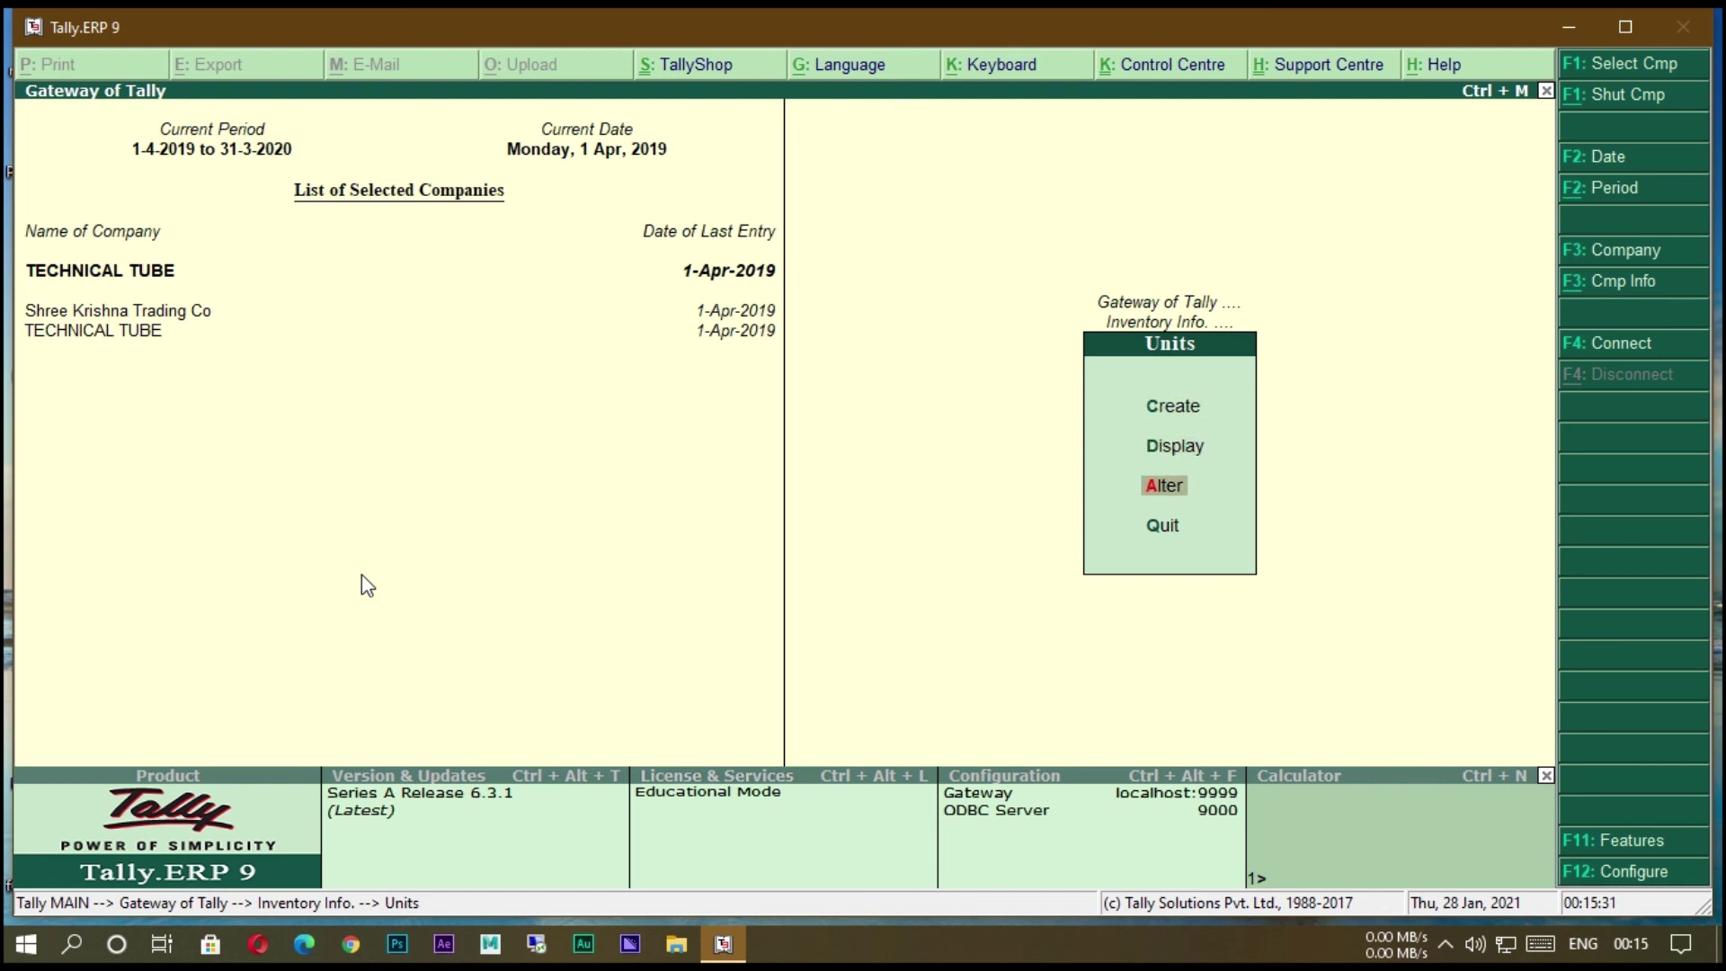
{"action": "key", "text": "Return"}
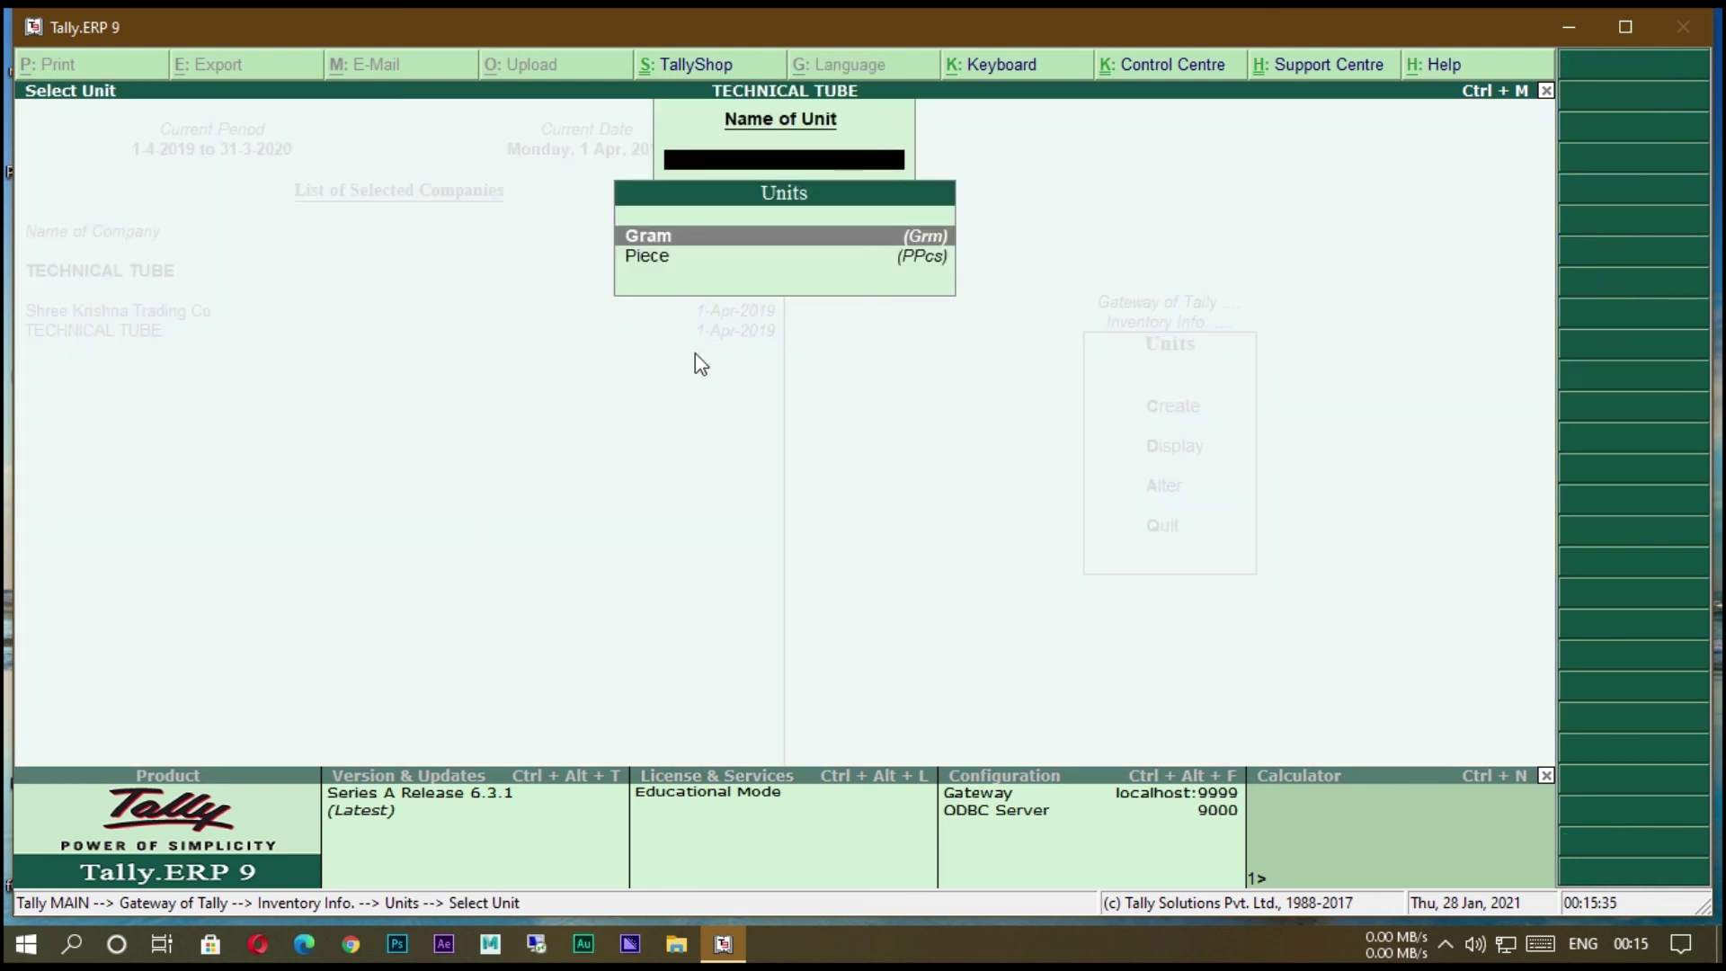
{"action": "key", "text": "Return"}
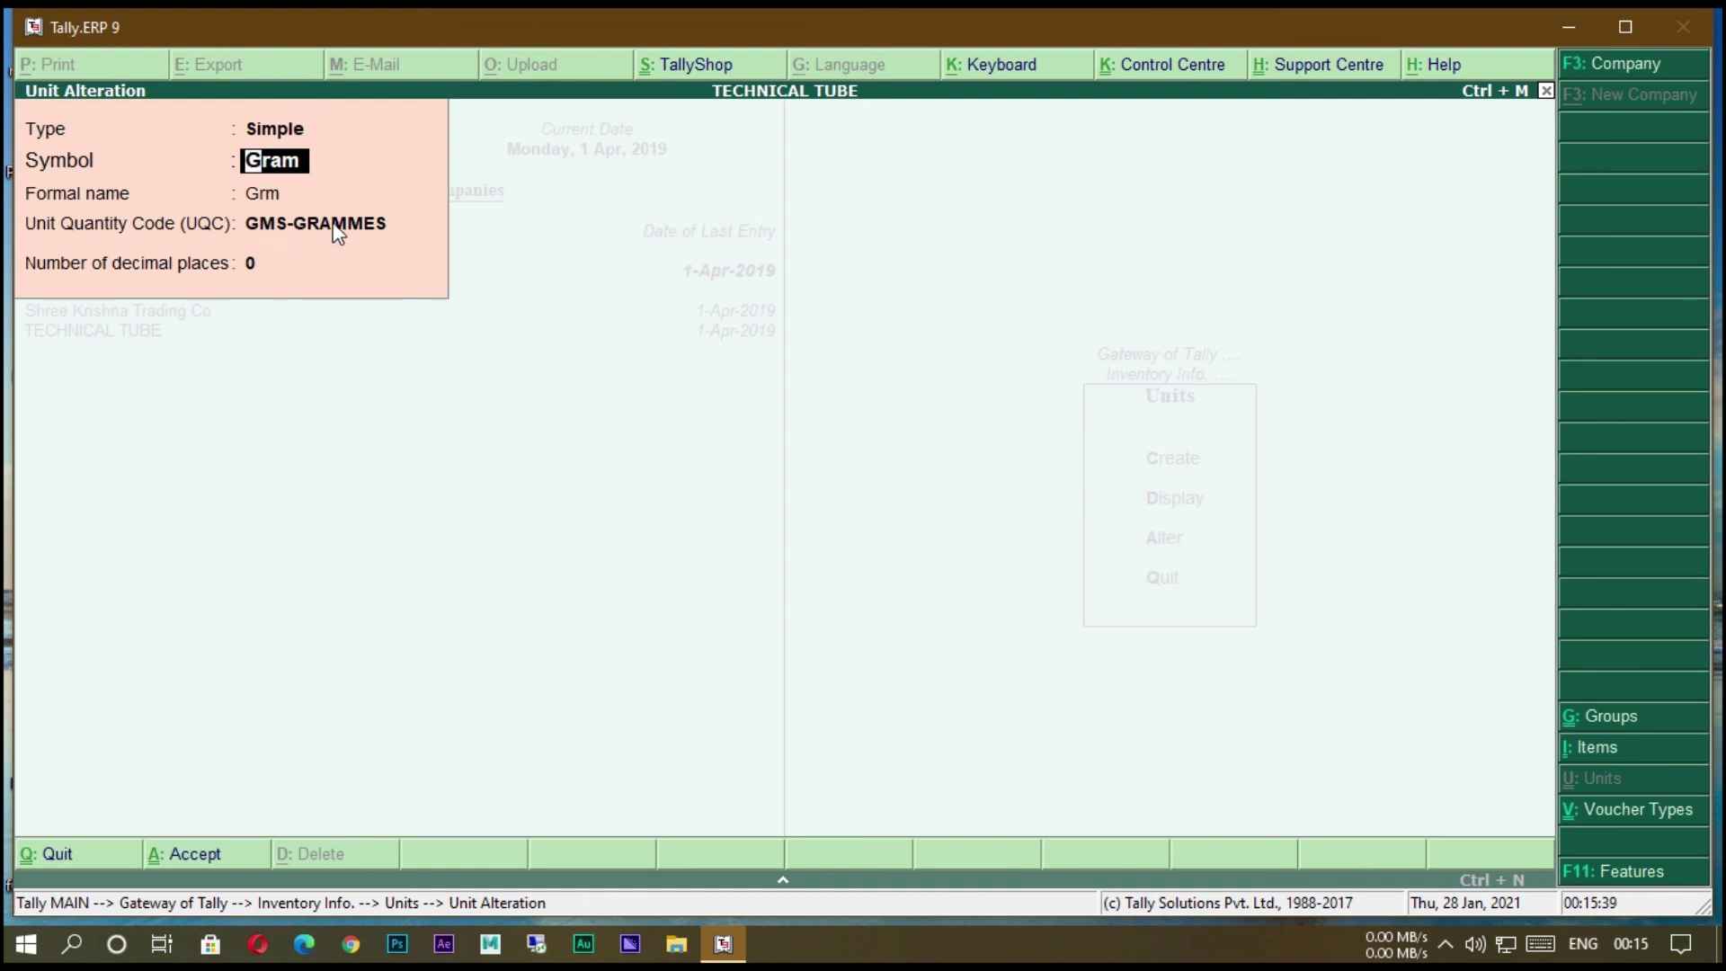
{"action": "key", "text": "Return"}
{"action": "key", "text": "Return"}
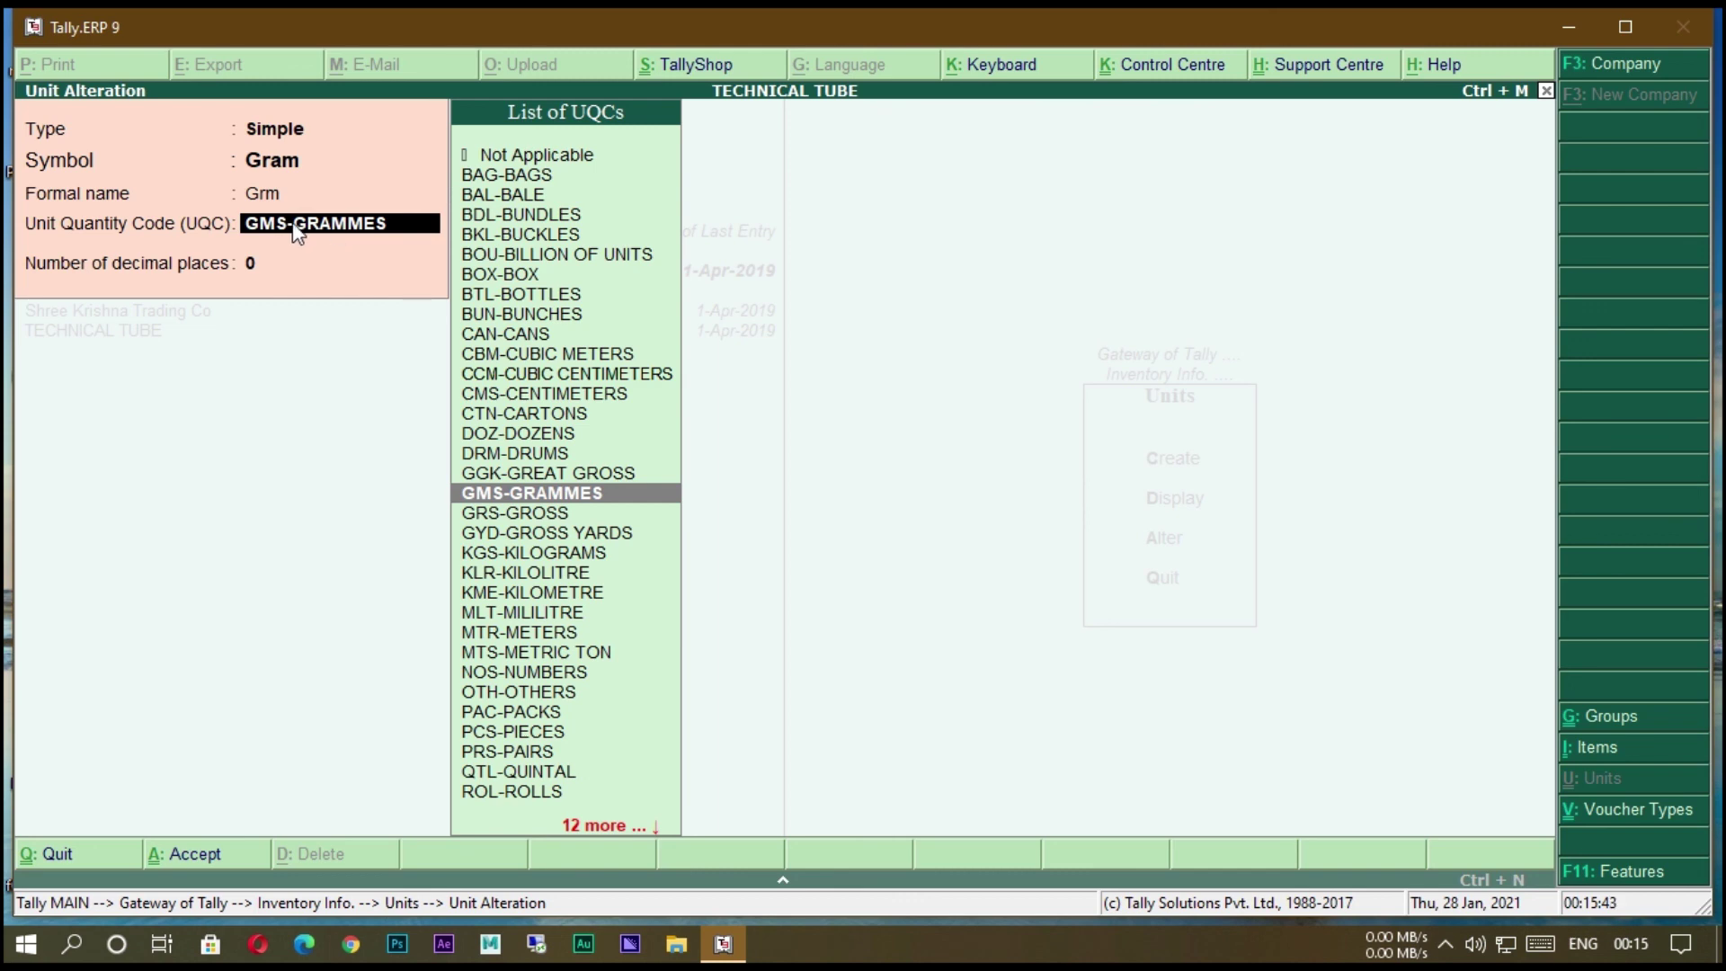
Quit the Gram unit alteration without changes and return to the Gateway of Tally.
{"action": "key", "text": "Escape"}
{"action": "key", "text": "Escape"}
{"action": "key", "text": "Return"}
{"action": "key", "text": "Escape"}
{"action": "key", "text": "Escape"}
{"action": "key", "text": "Escape"}
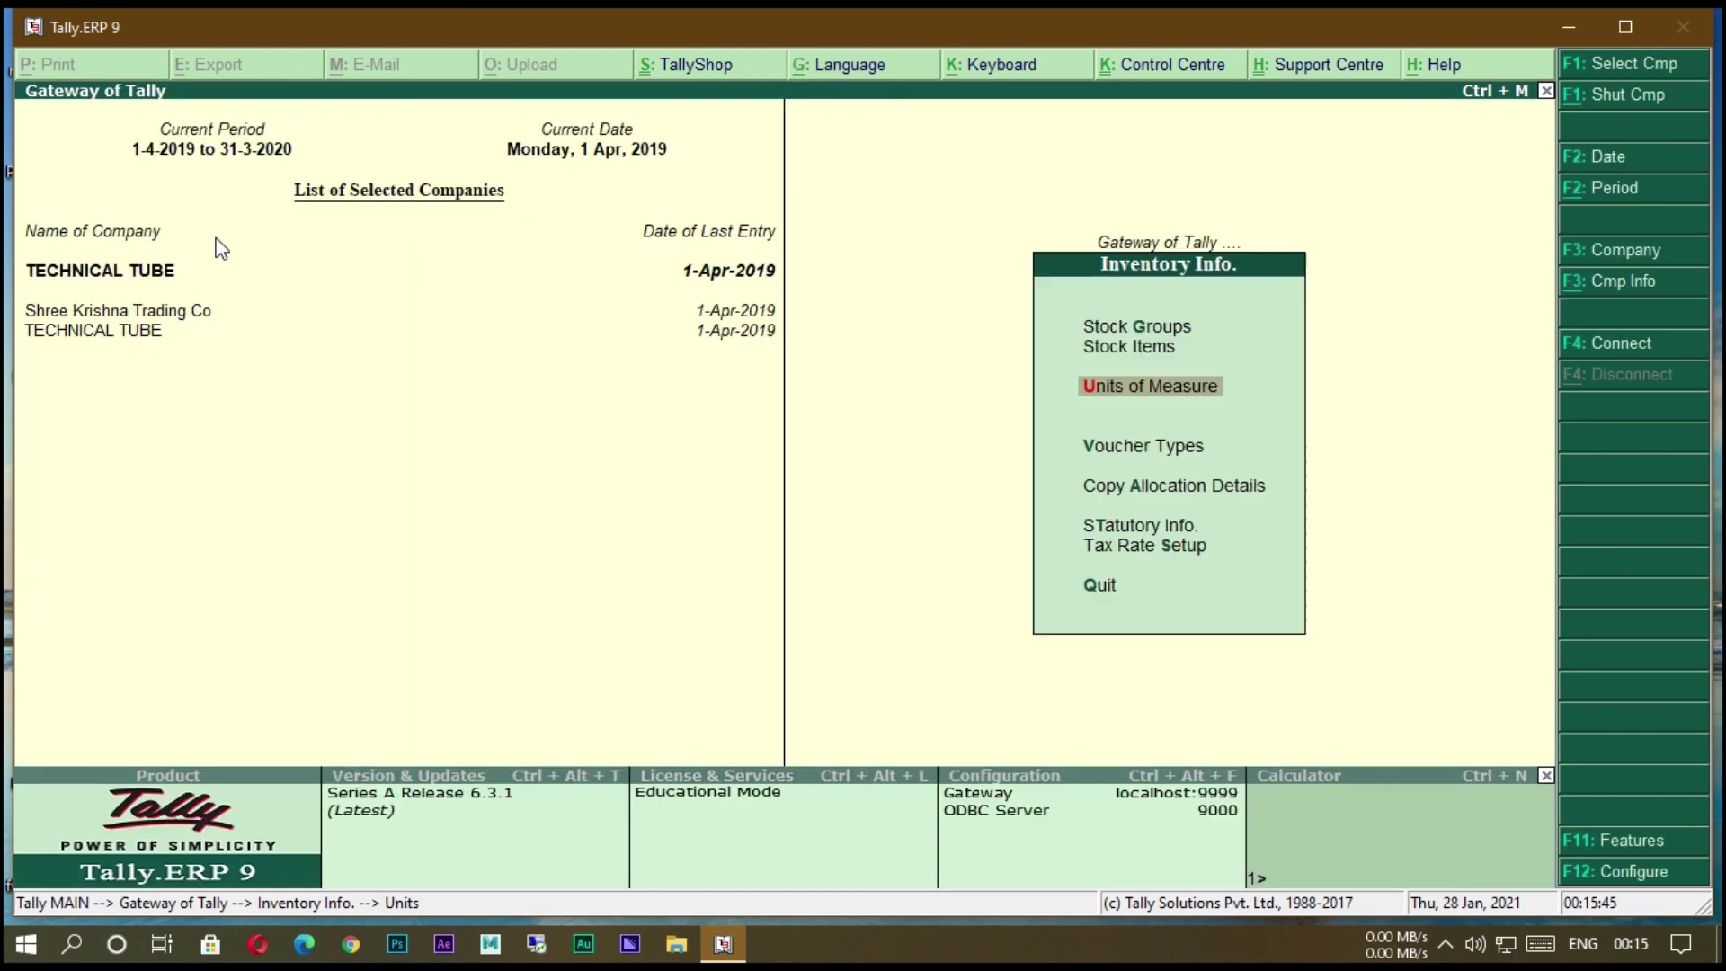
{"action": "key", "text": "Escape"}
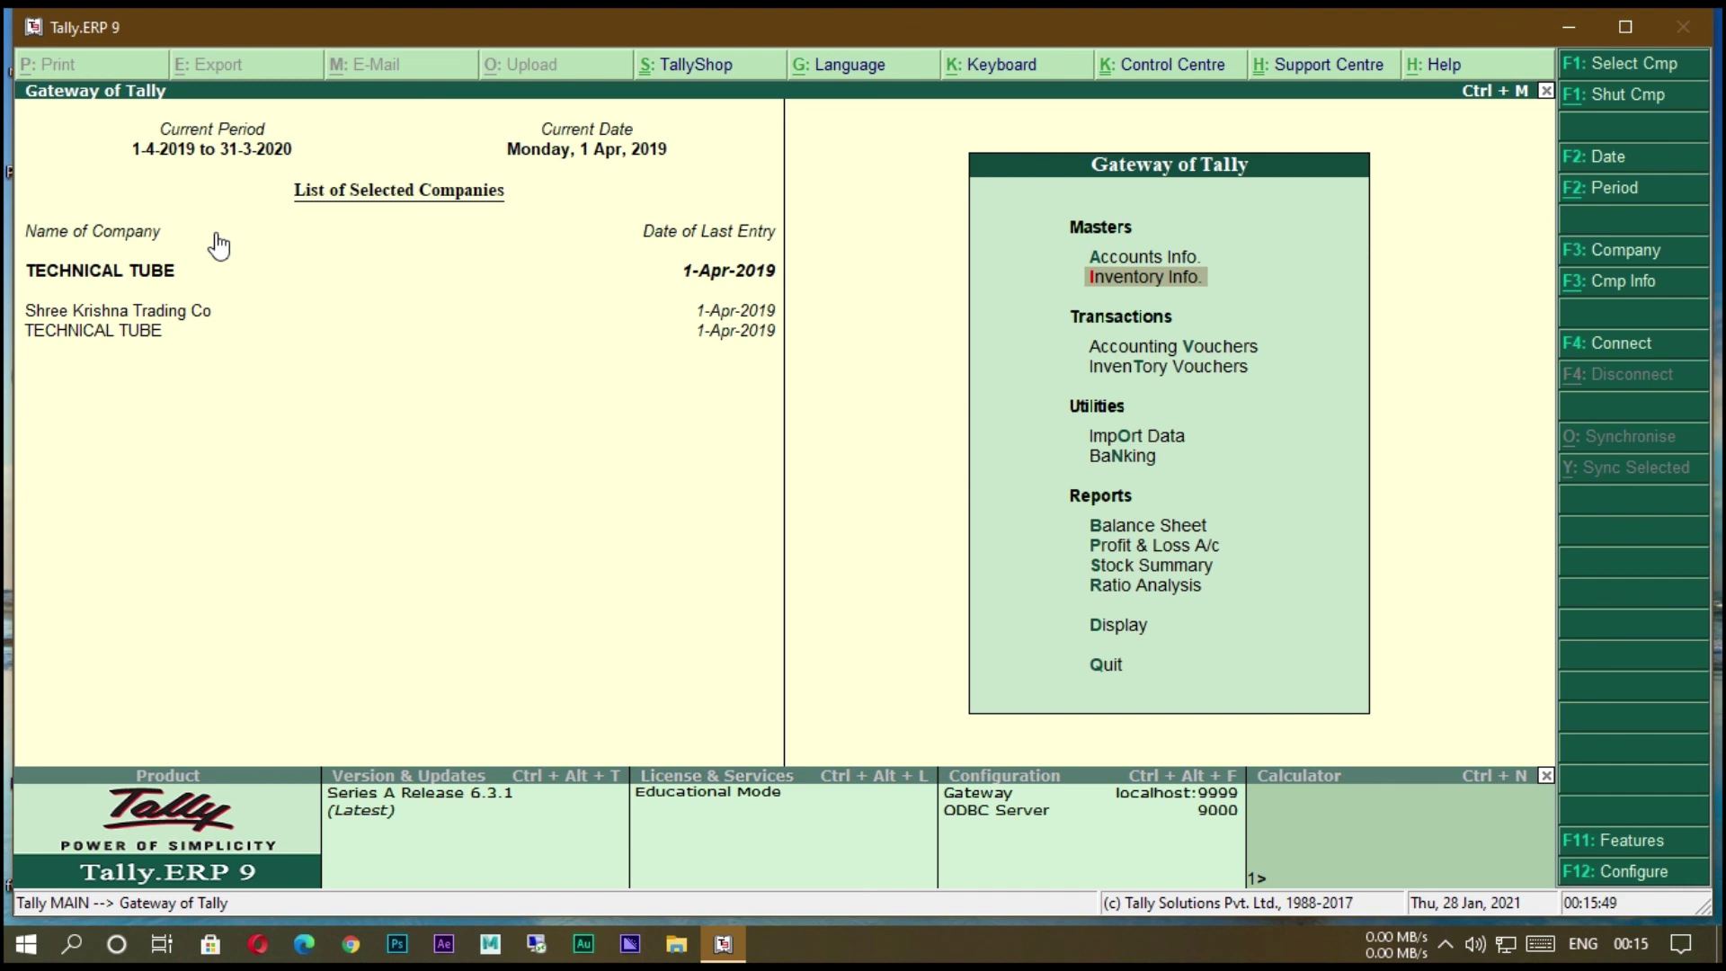
{"action": "key", "text": "a"}
{"action": "key", "text": "Escape"}
{"action": "key", "text": "Down"}
{"action": "key", "text": "Return"}
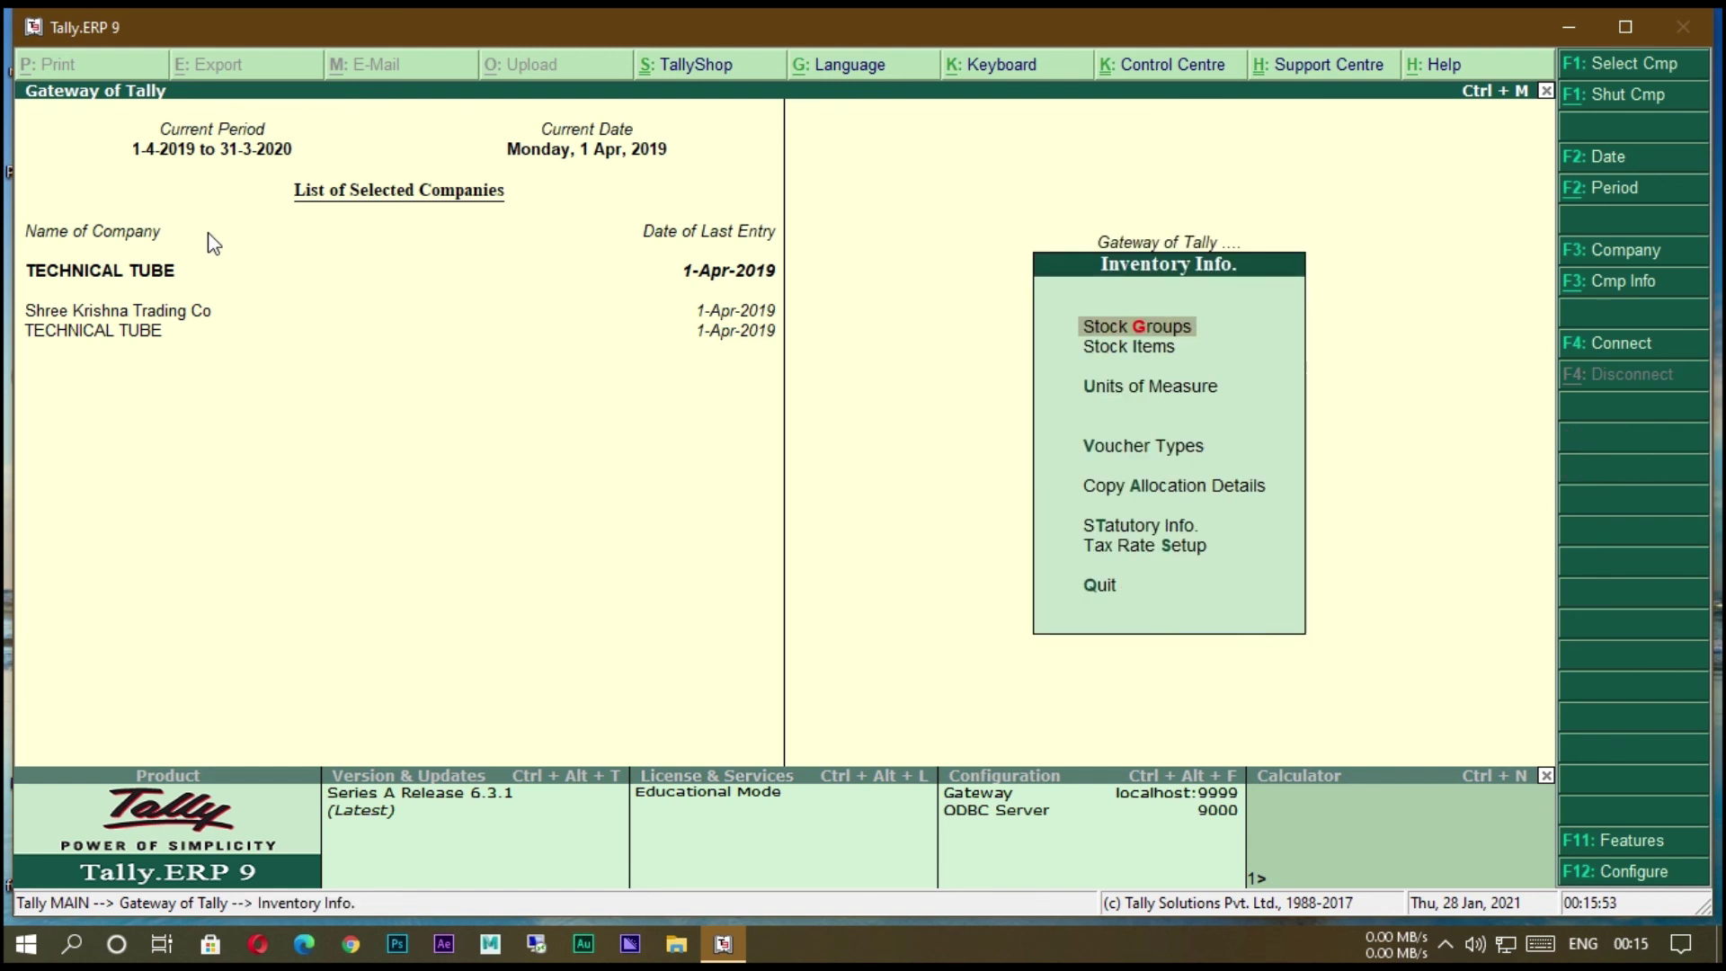
{"action": "key", "text": "Down"}
{"action": "key", "text": "Down"}
{"action": "key", "text": "Down"}
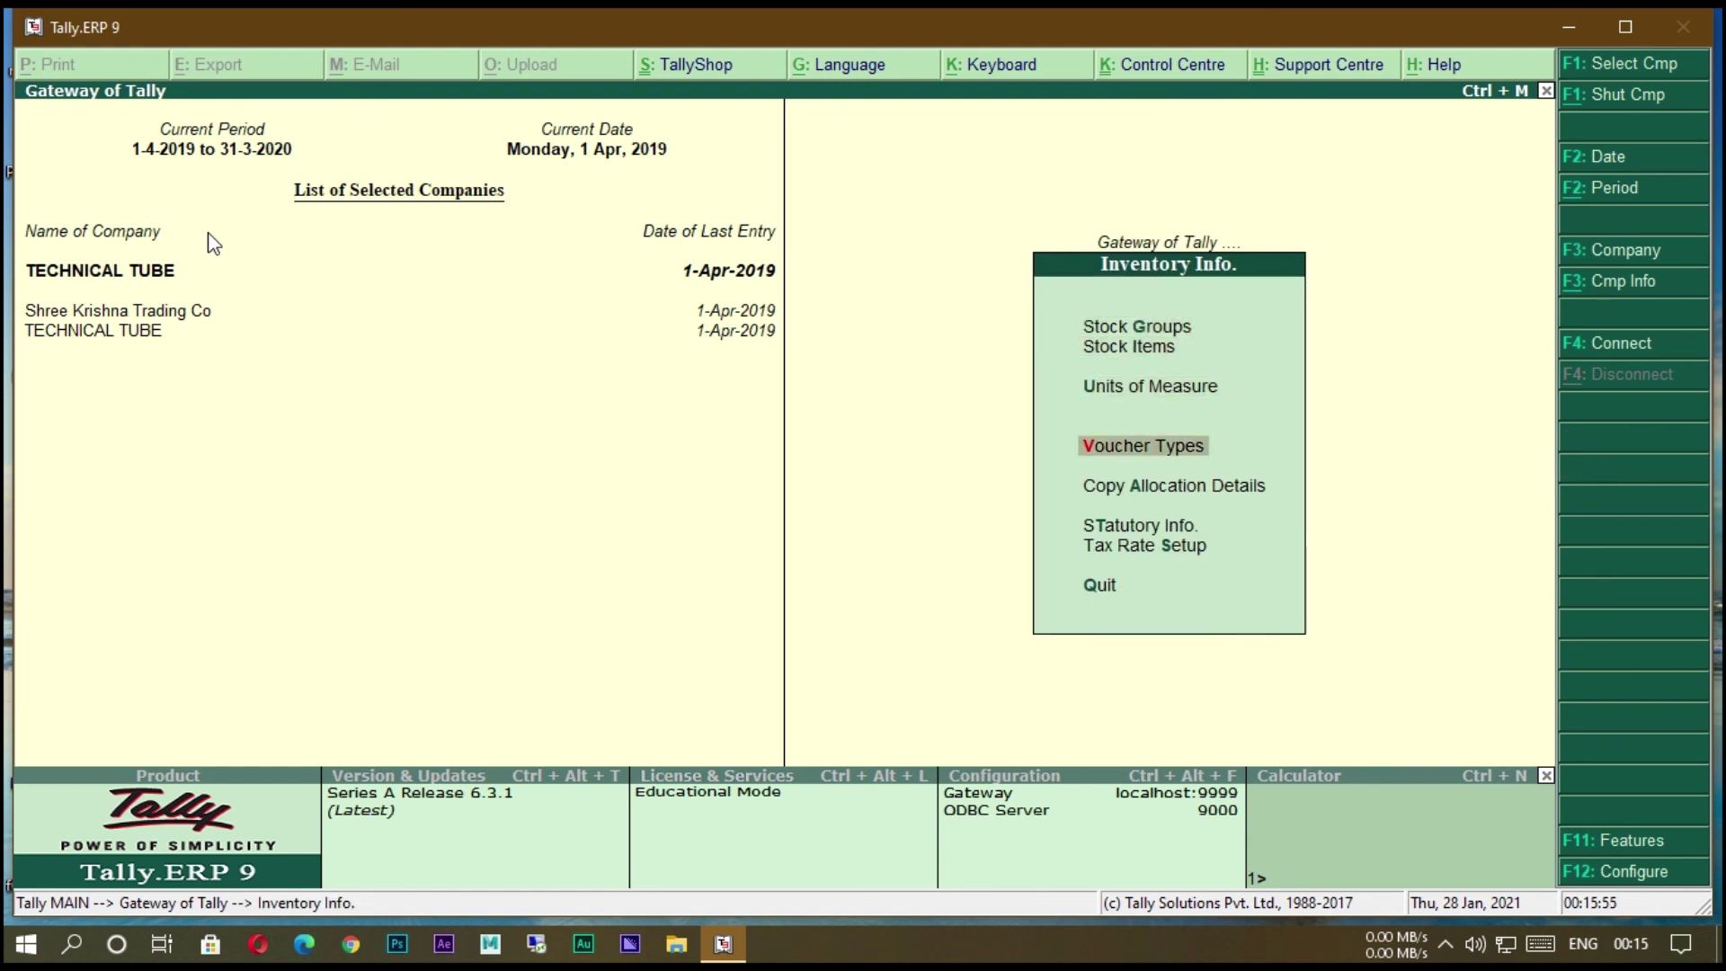
{"action": "key", "text": "Up"}
{"action": "key", "text": "Escape"}
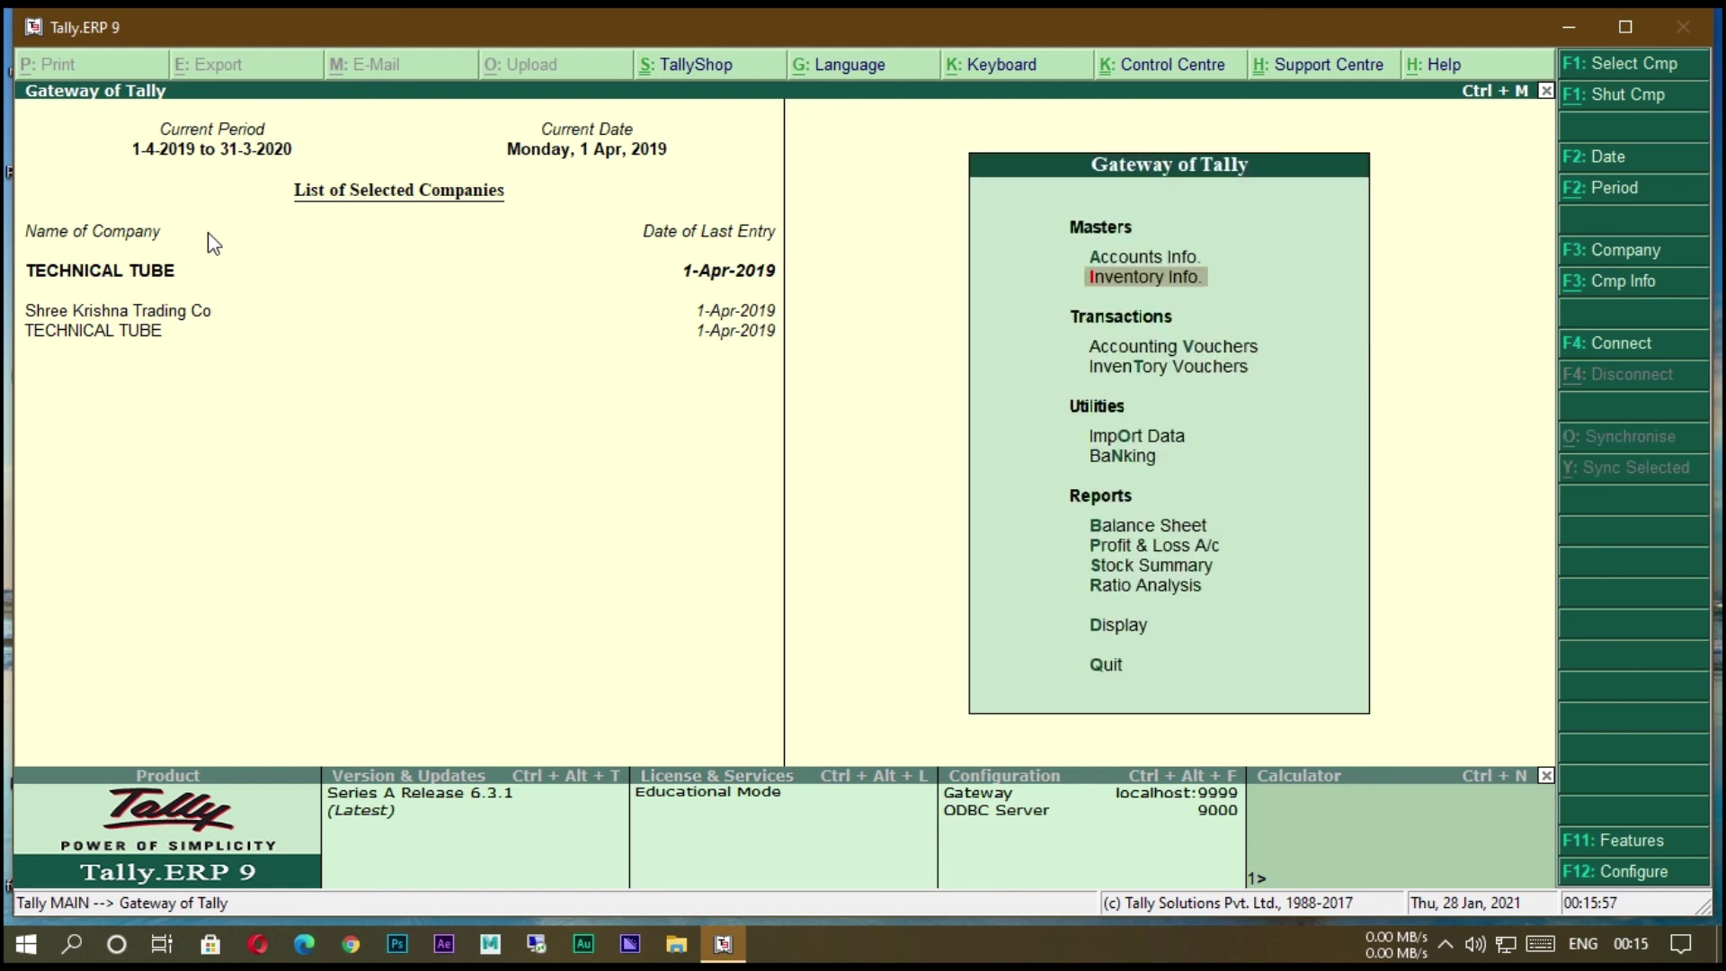
View the Balance Sheet in detailed form, then return to the Gateway of Tally.
{"action": "key", "text": "Down"}
{"action": "key", "text": "Down"}
{"action": "key", "text": "Down"}
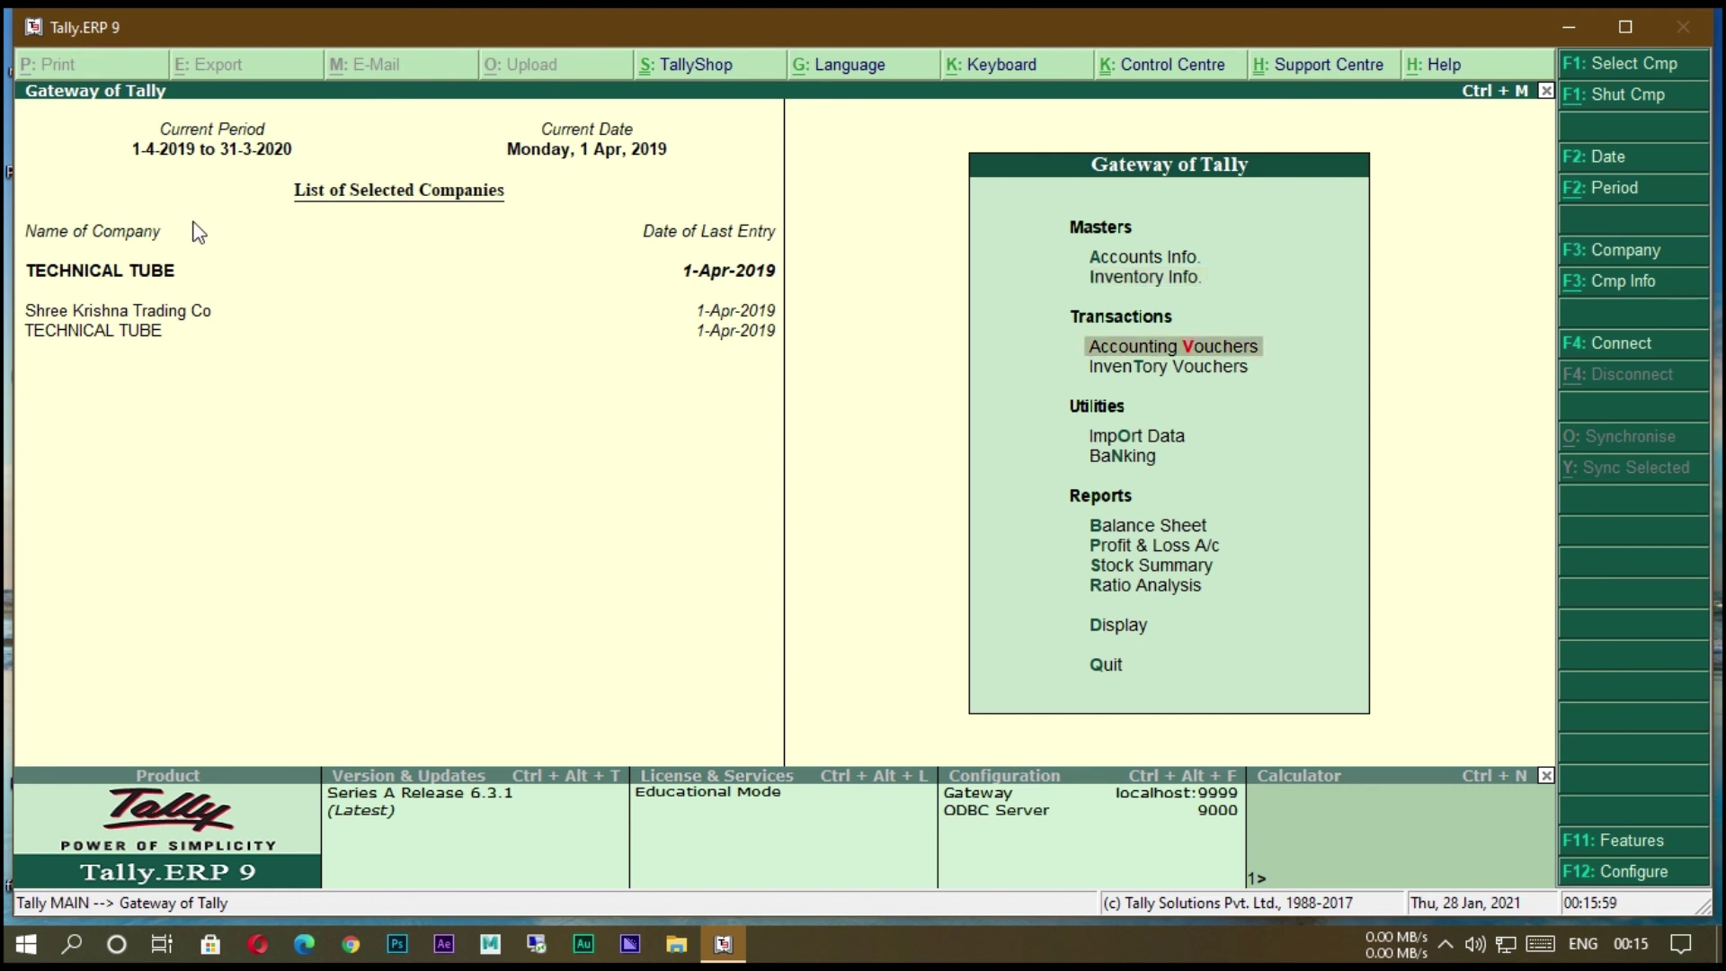
{"action": "key", "text": "Down"}
{"action": "key", "text": "Down"}
{"action": "key", "text": "Down"}
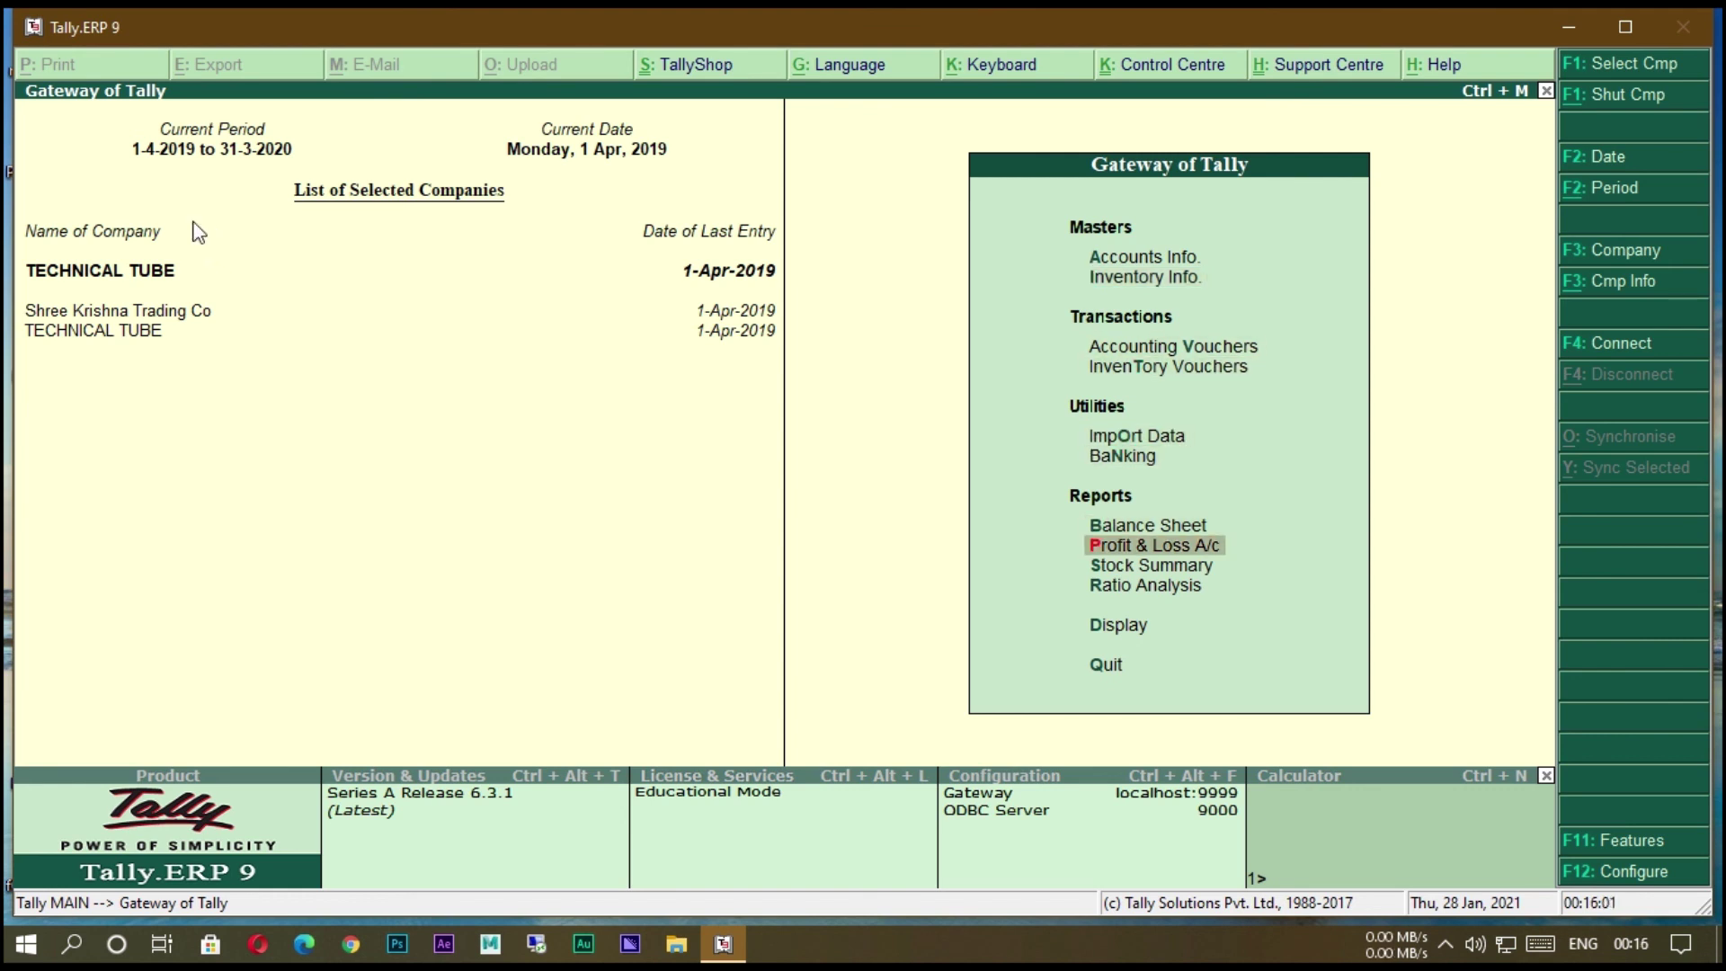
{"action": "key", "text": "Up"}
{"action": "key", "text": "Return"}
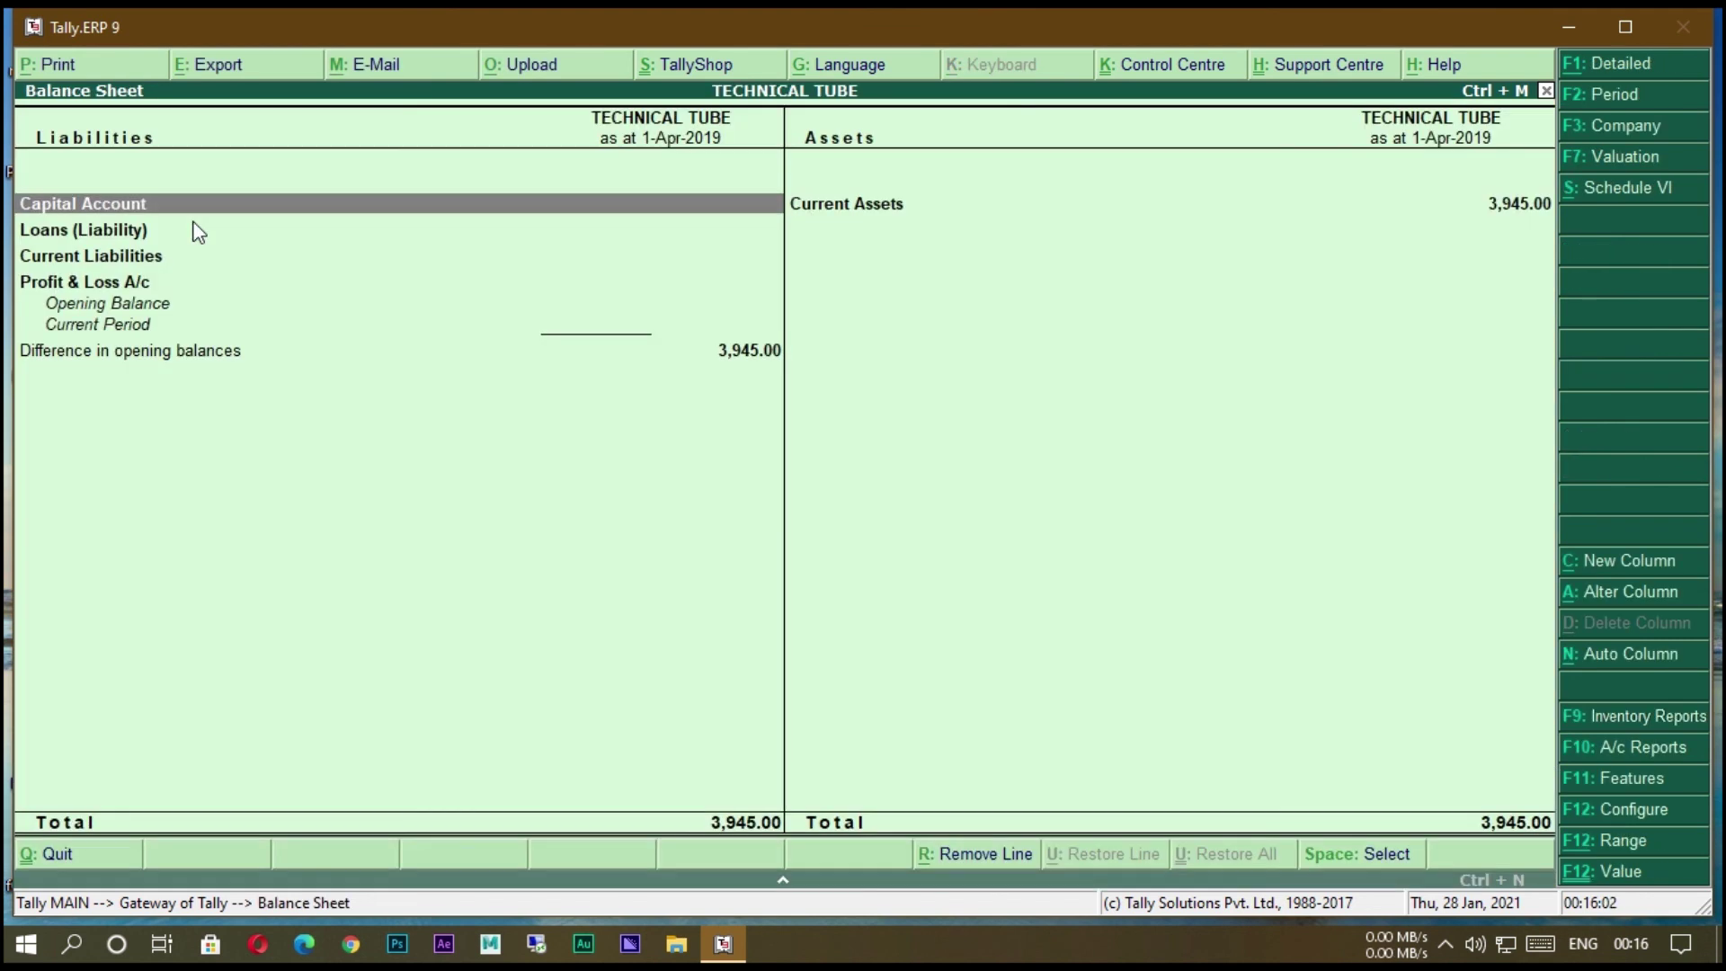
{"action": "left_click", "coordinate": [1634, 70]}
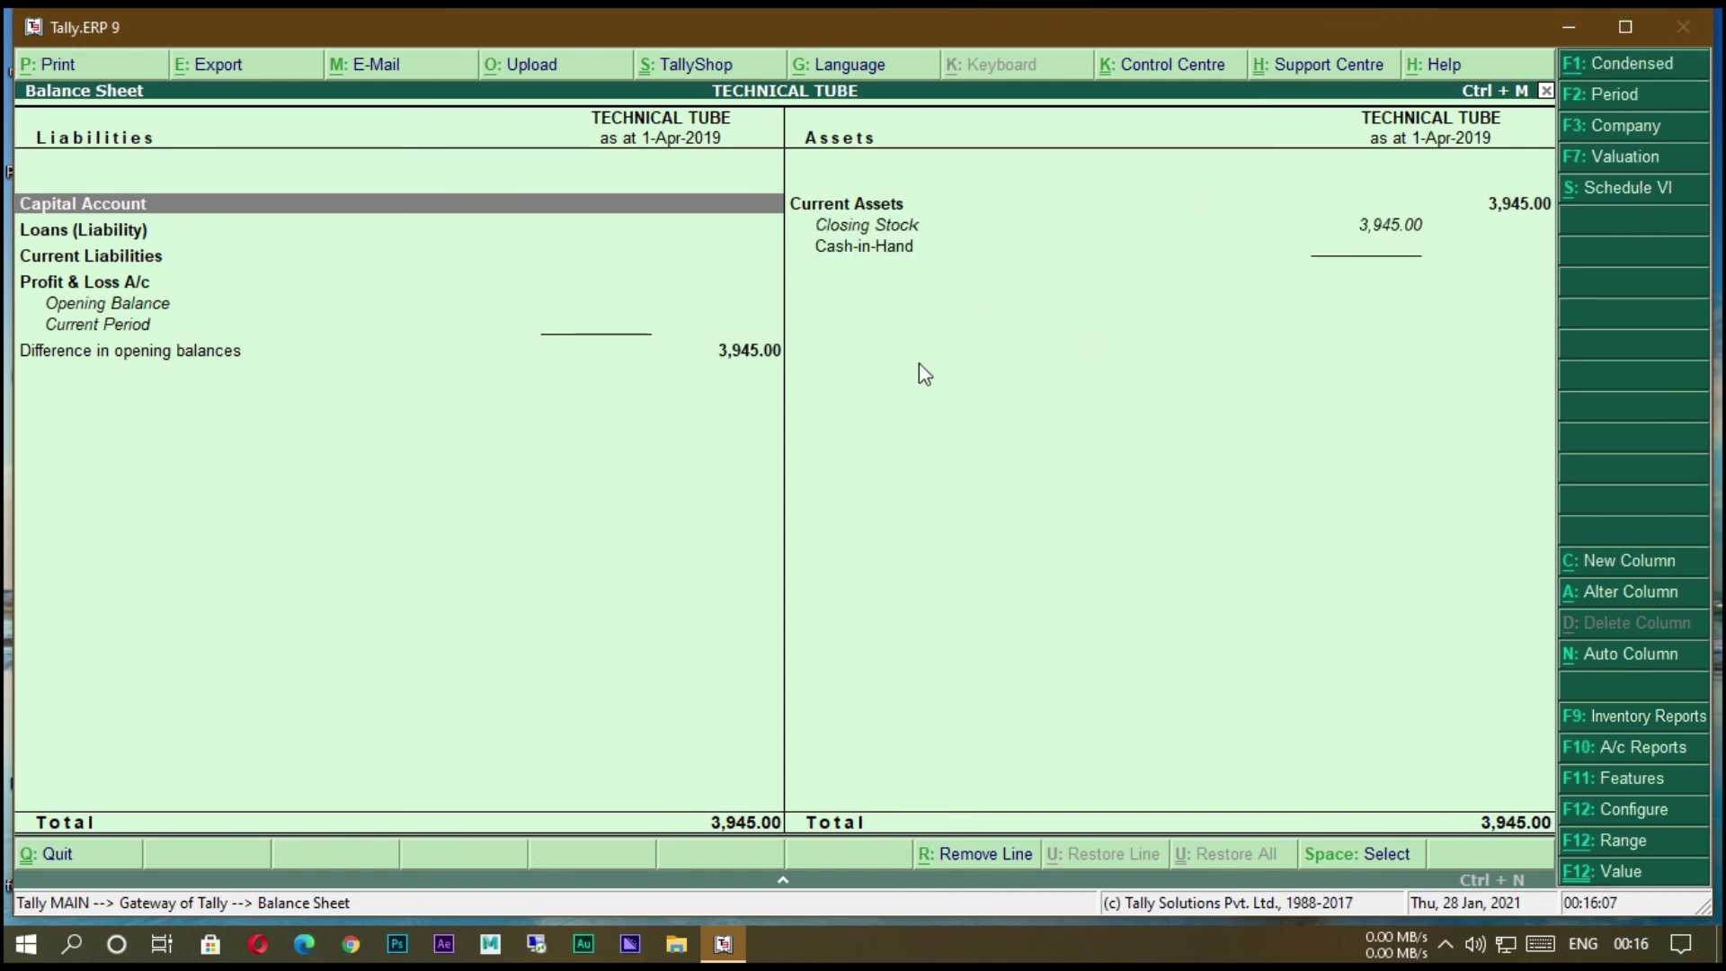
{"action": "key", "text": "Escape"}
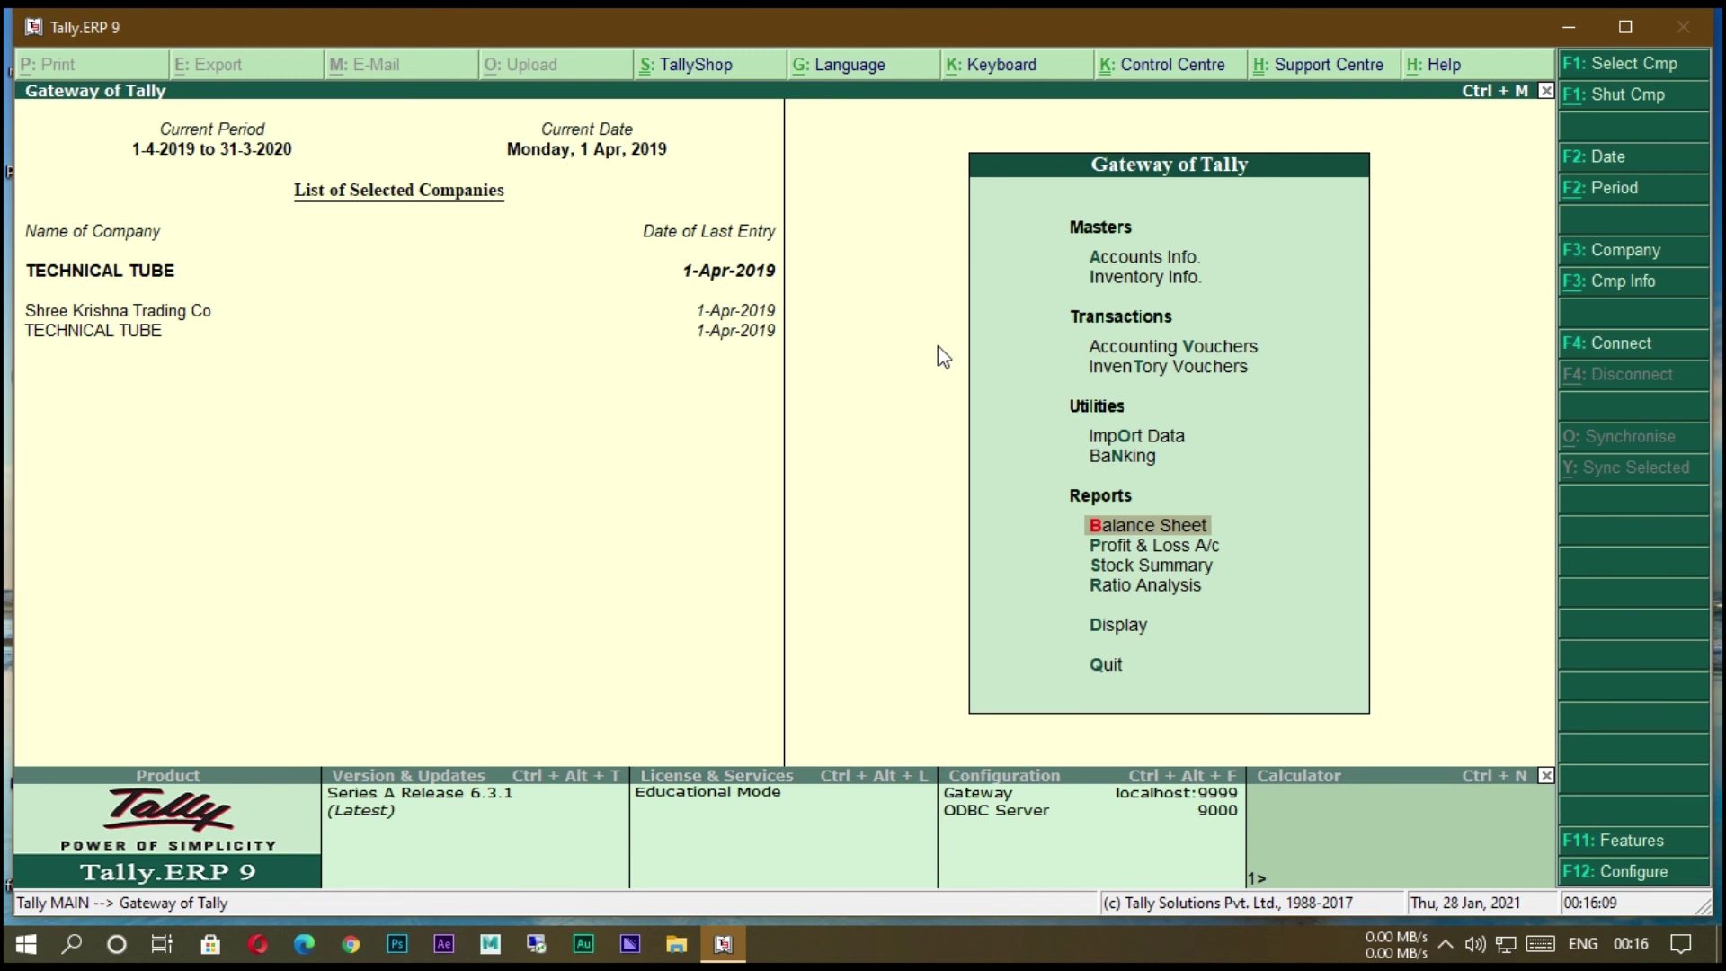
Browse the display reports, looking into Statements of Accounts and Statutory Reports.
{"action": "key", "text": "Down"}
{"action": "key", "text": "Down"}
{"action": "key", "text": "Down"}
{"action": "key", "text": "Down"}
{"action": "key", "text": "Return"}
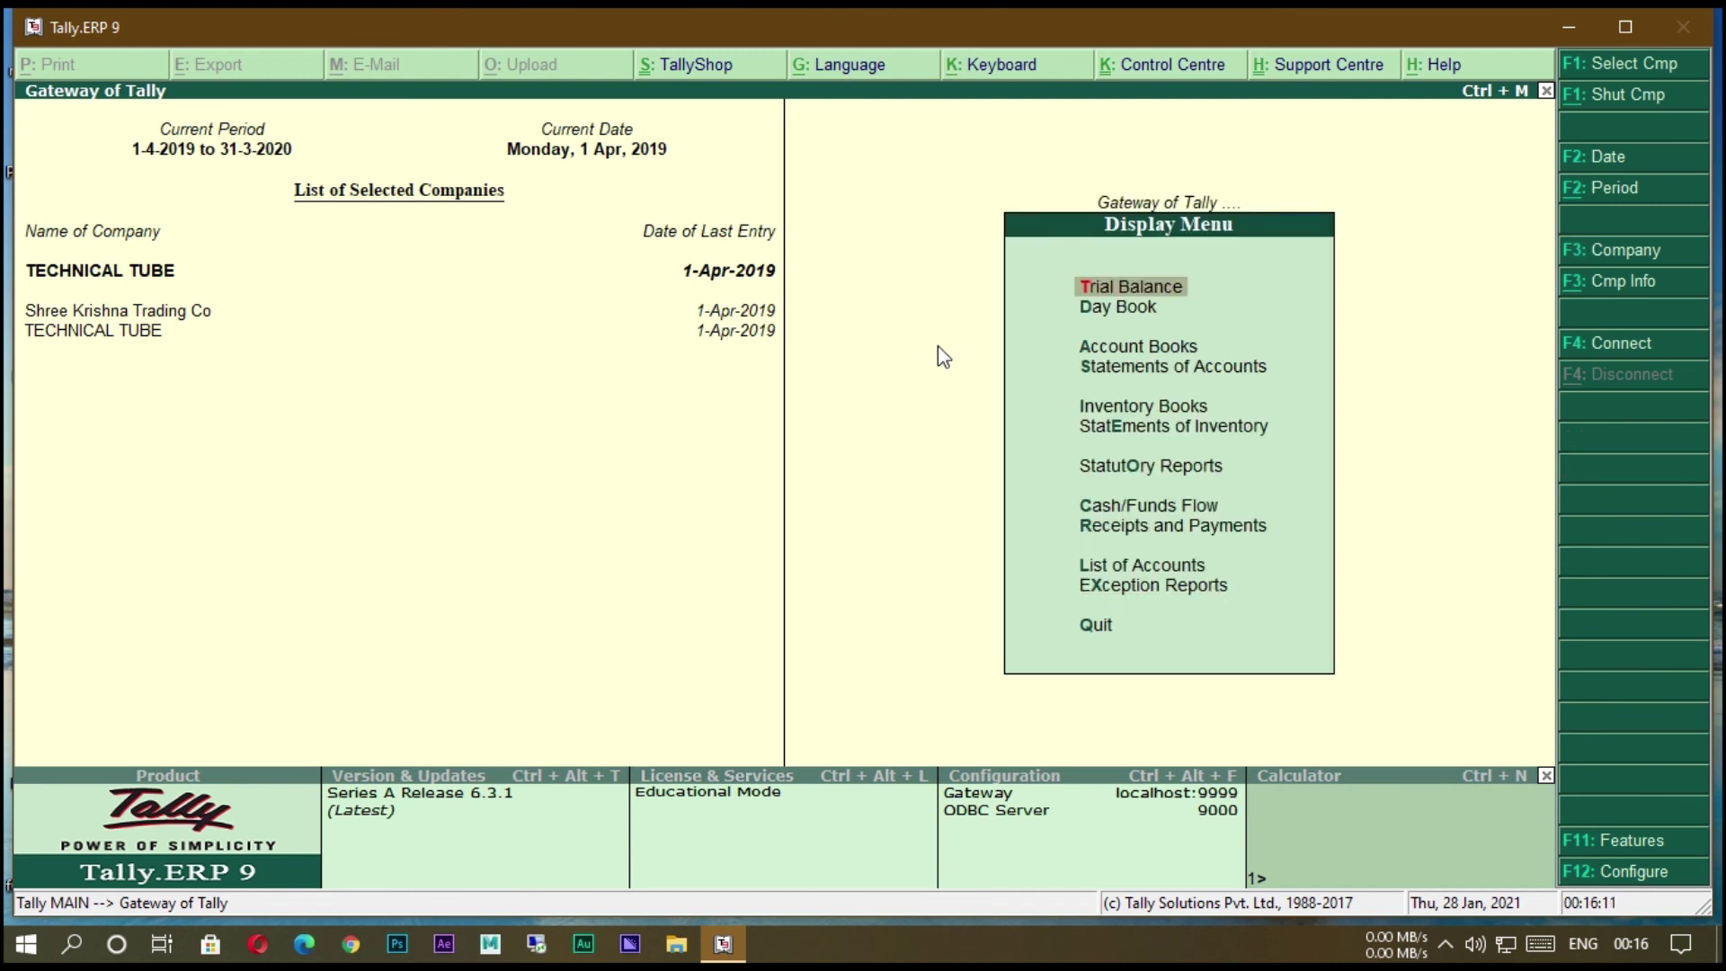
{"action": "key", "text": "Down"}
{"action": "key", "text": "Down"}
{"action": "key", "text": "Down"}
{"action": "key", "text": "Return"}
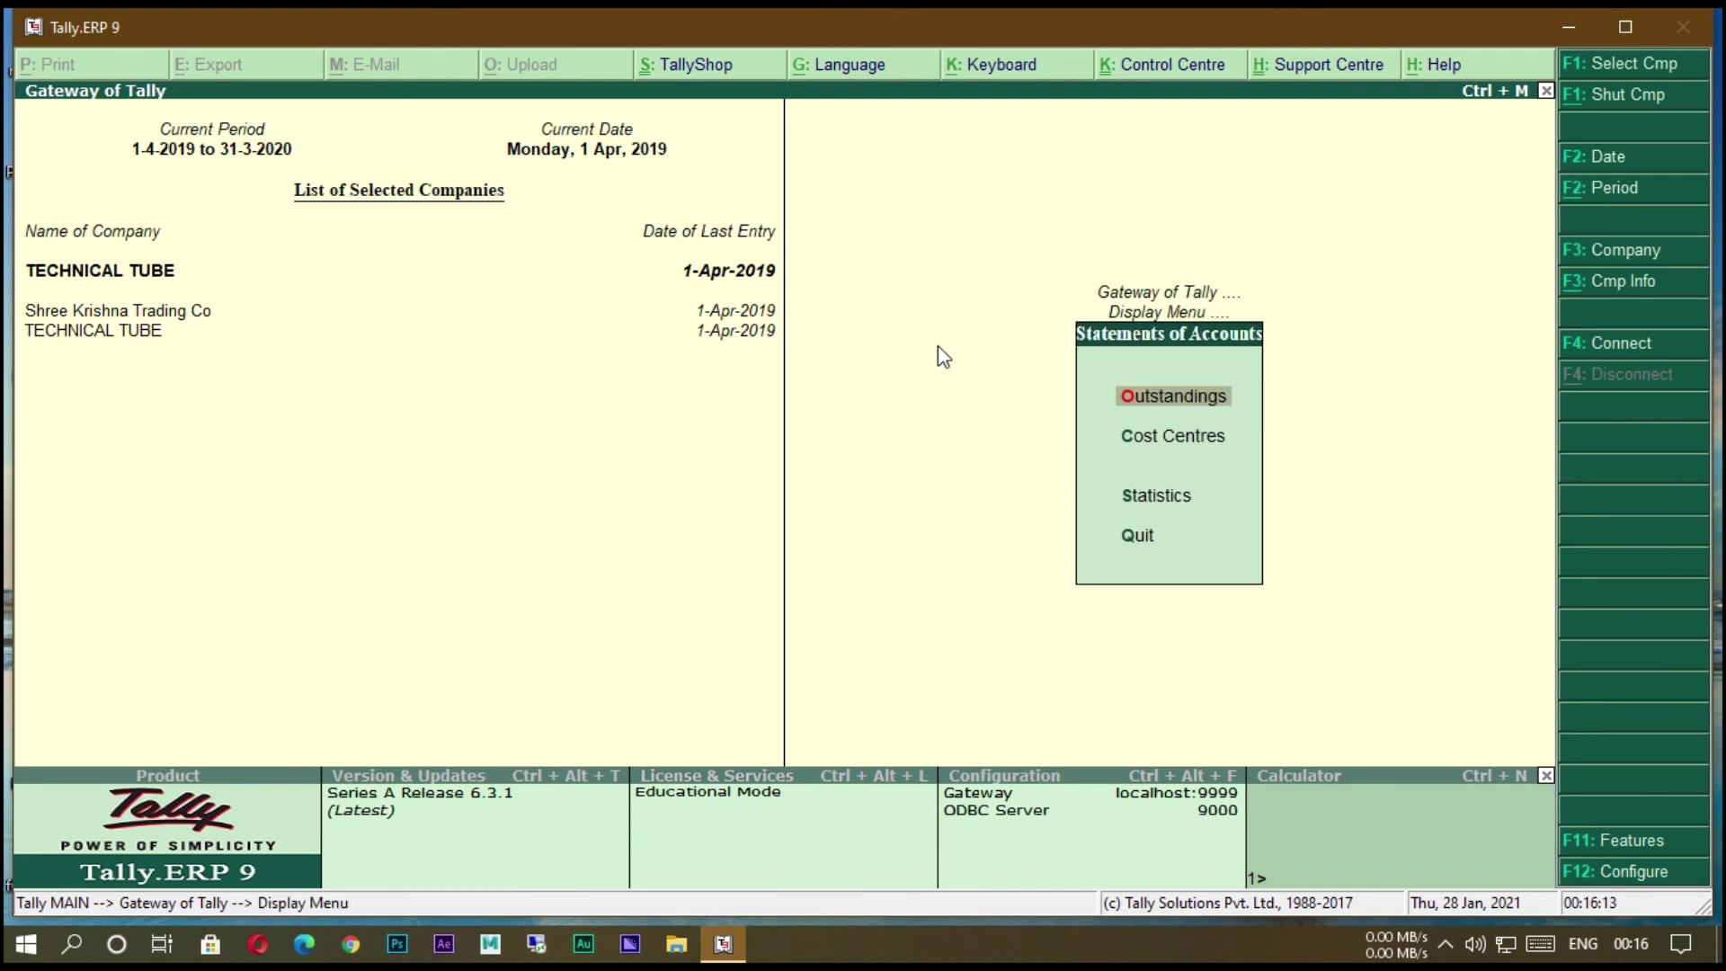
{"action": "key", "text": "Escape"}
{"action": "key", "text": "Down"}
{"action": "key", "text": "Down"}
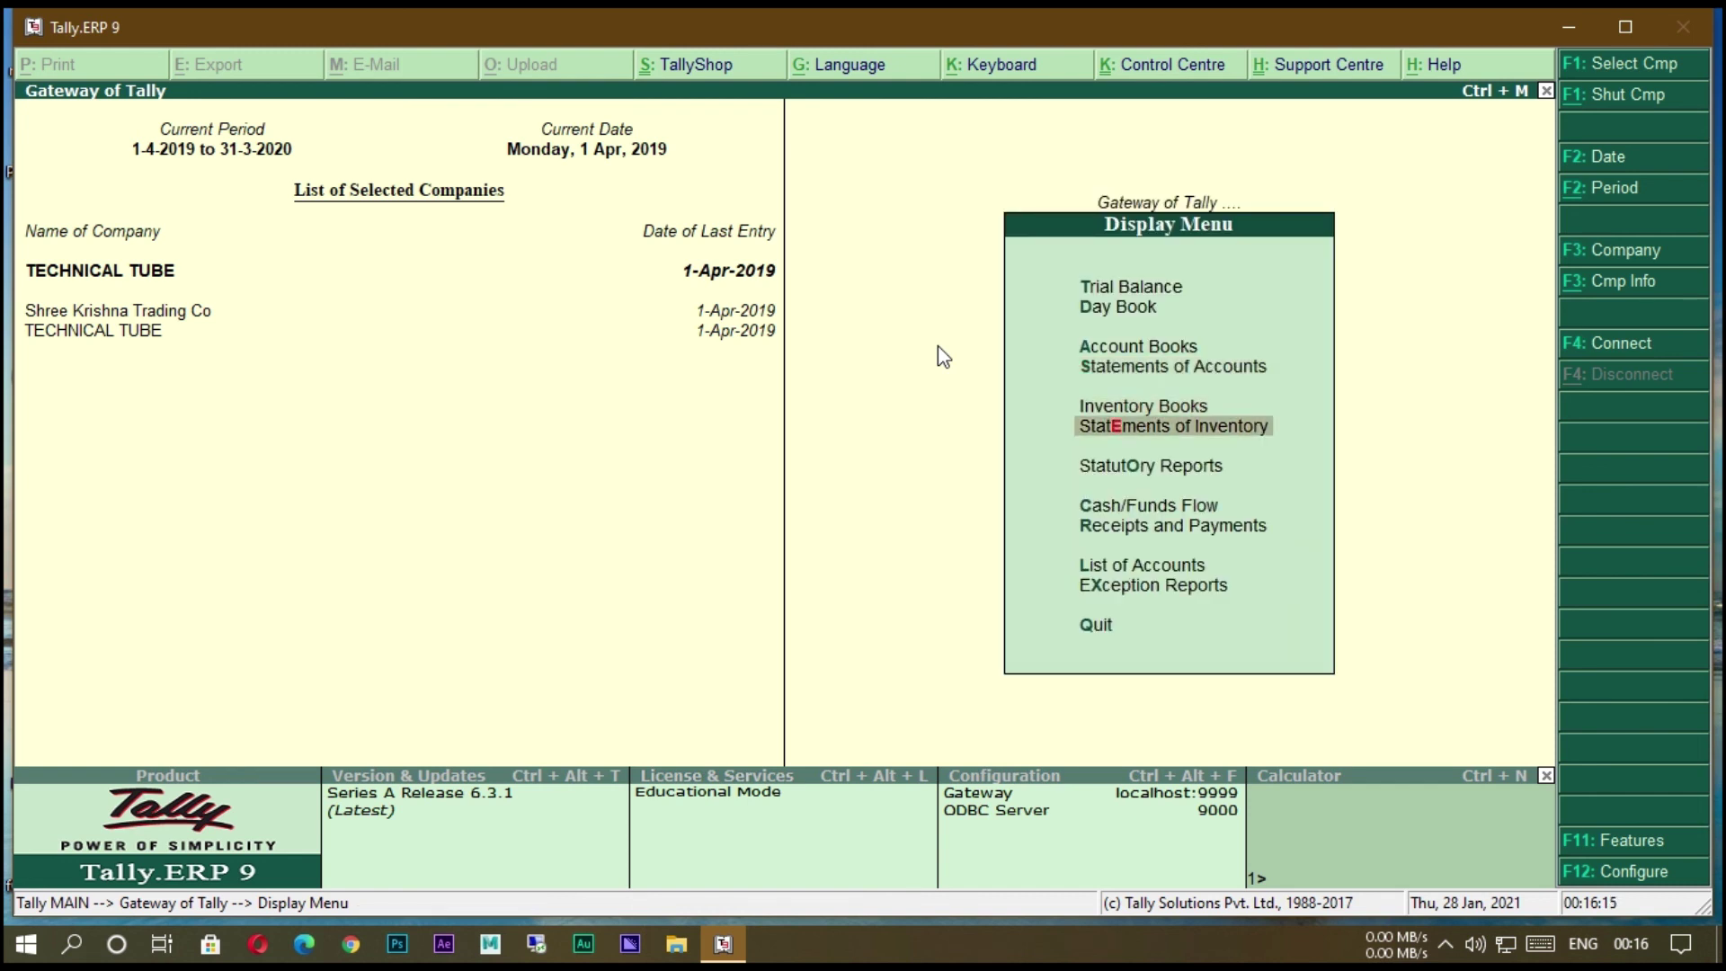
{"action": "key", "text": "Down"}
{"action": "key", "text": "Return"}
{"action": "key", "text": "Escape"}
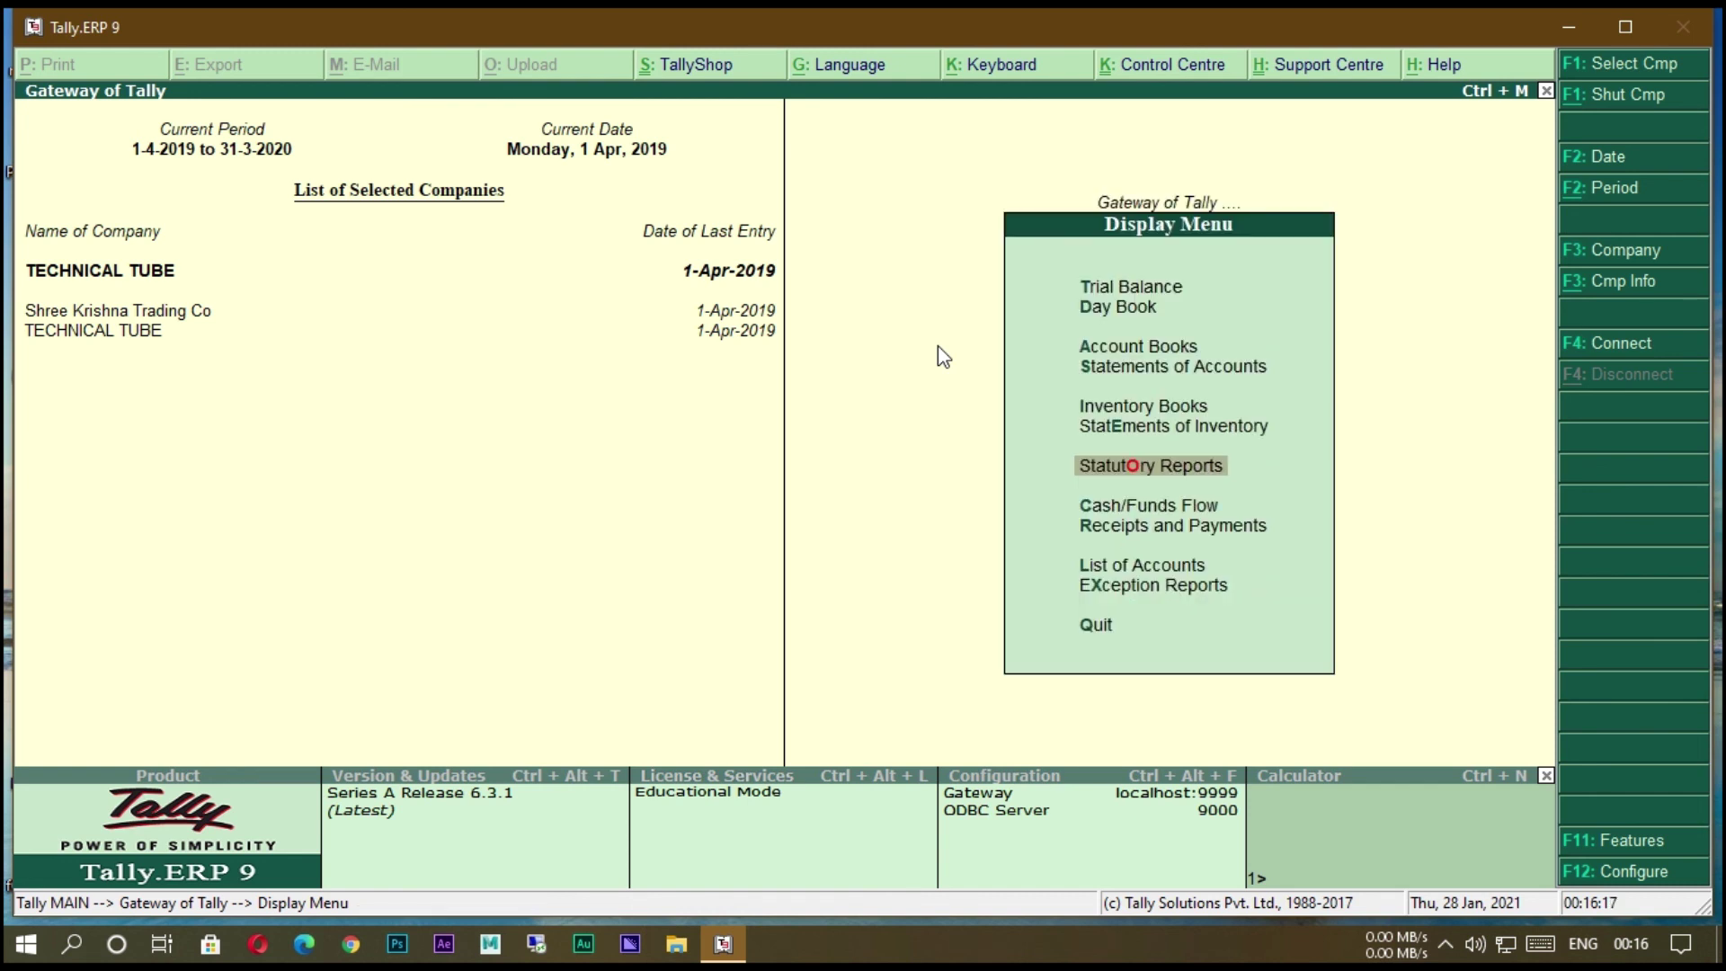
View the Journal Register from the account books, then return to the Gateway of Tally.
{"action": "key", "text": "Up"}
{"action": "key", "text": "Up"}
{"action": "key", "text": "Up"}
{"action": "key", "text": "Up"}
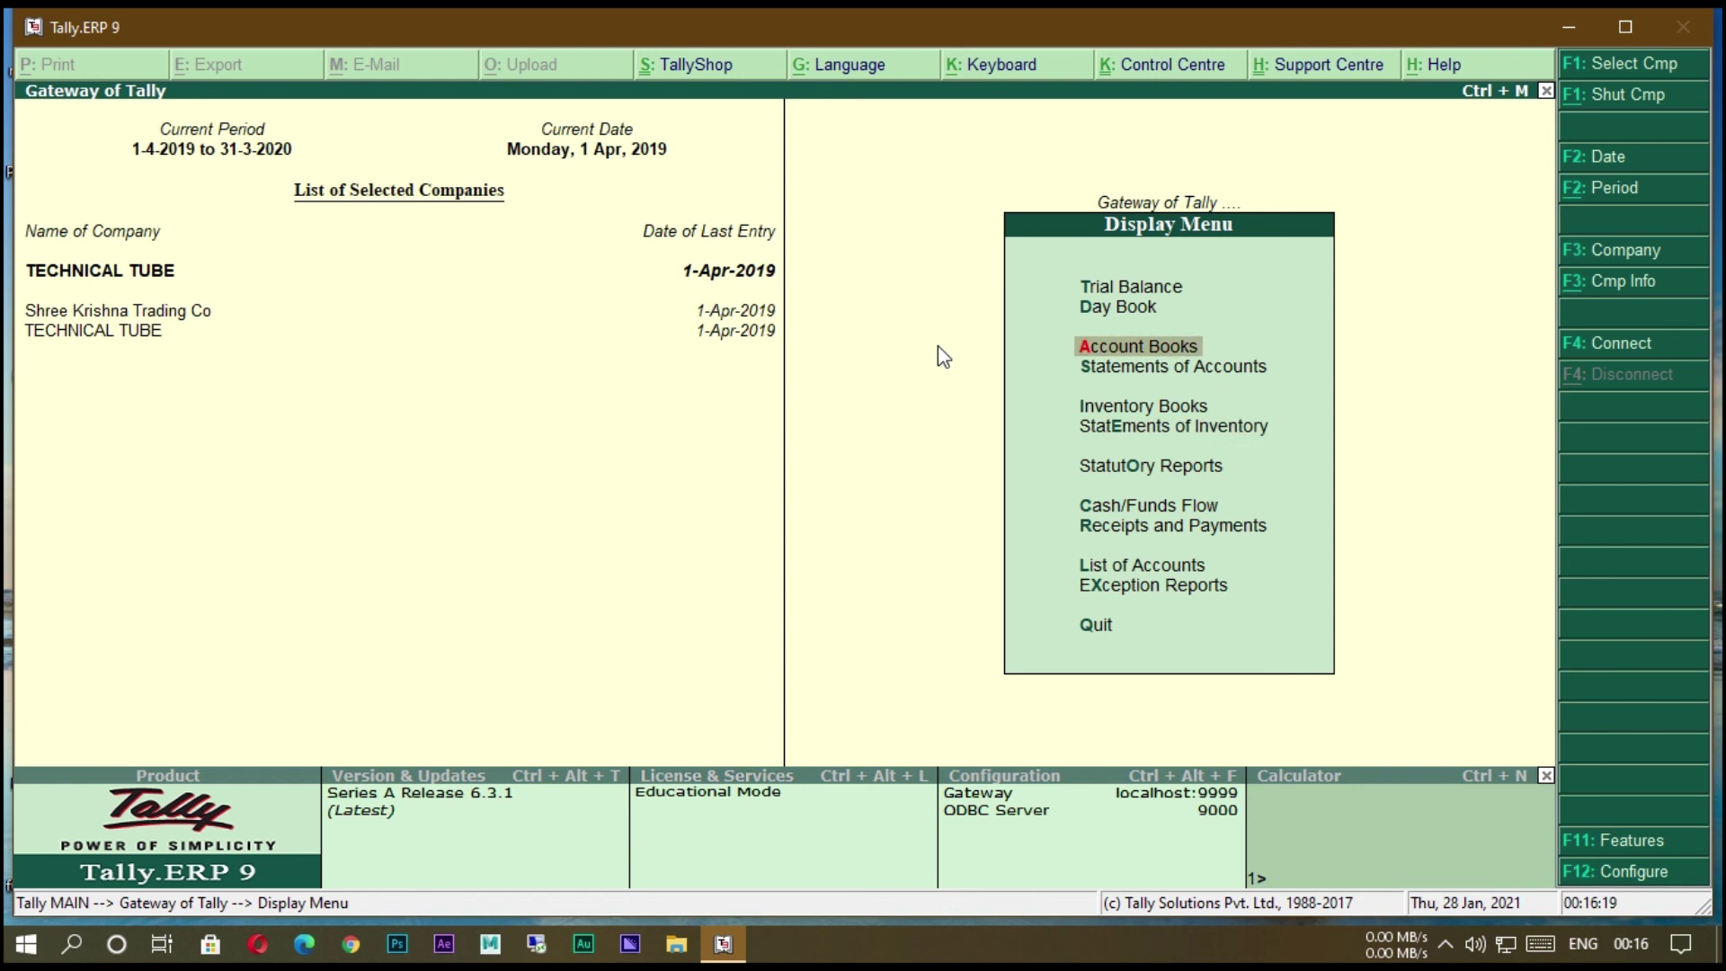
{"action": "key", "text": "Return"}
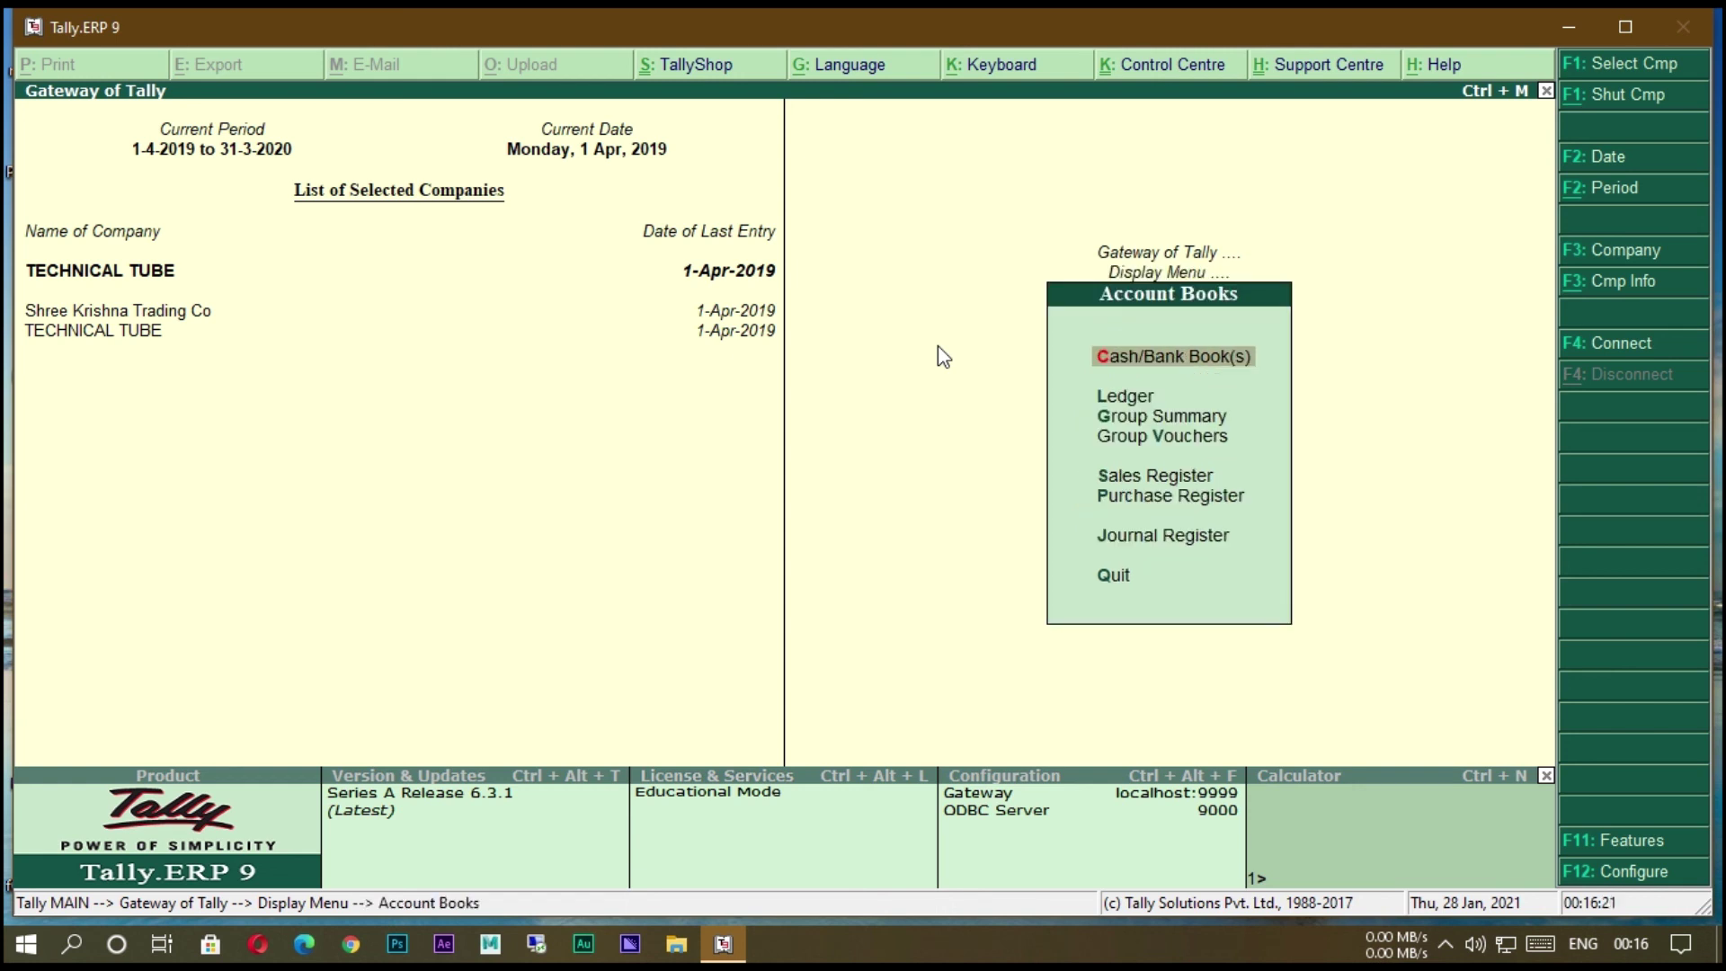
{"action": "key", "text": "Down"}
{"action": "key", "text": "Down"}
{"action": "key", "text": "Down"}
{"action": "key", "text": "Down"}
{"action": "key", "text": "Down"}
{"action": "key", "text": "Down"}
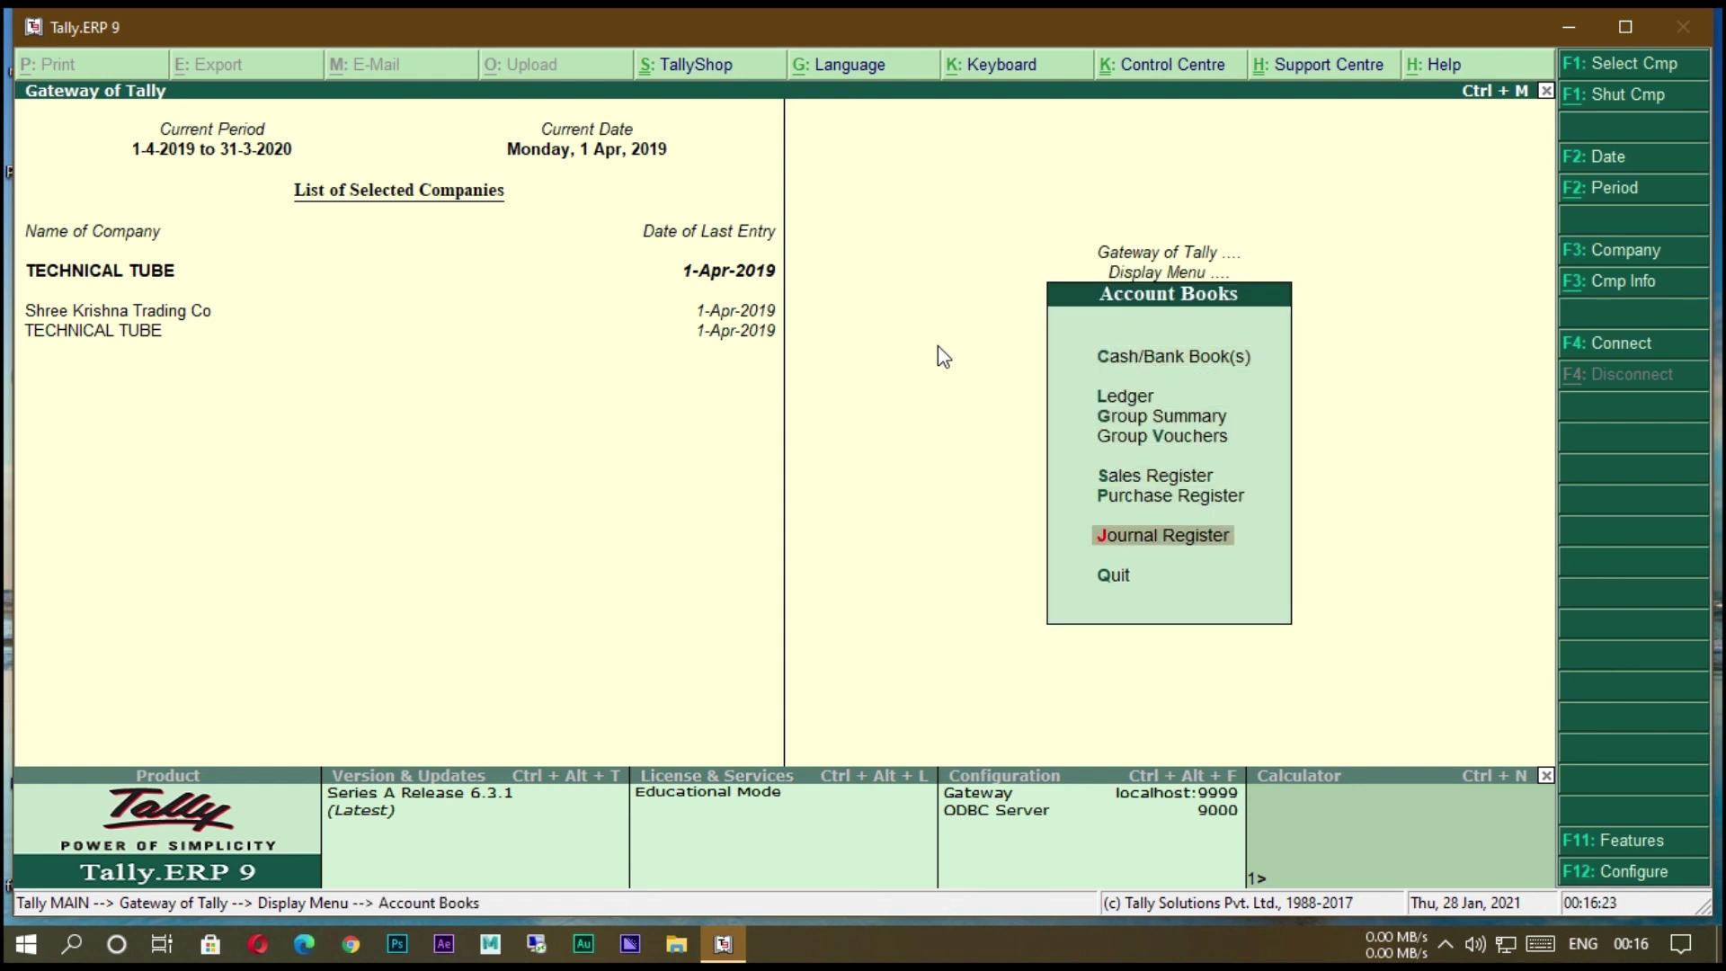
{"action": "key", "text": "Return"}
{"action": "key", "text": "Escape"}
{"action": "key", "text": "Escape"}
{"action": "key", "text": "Escape"}
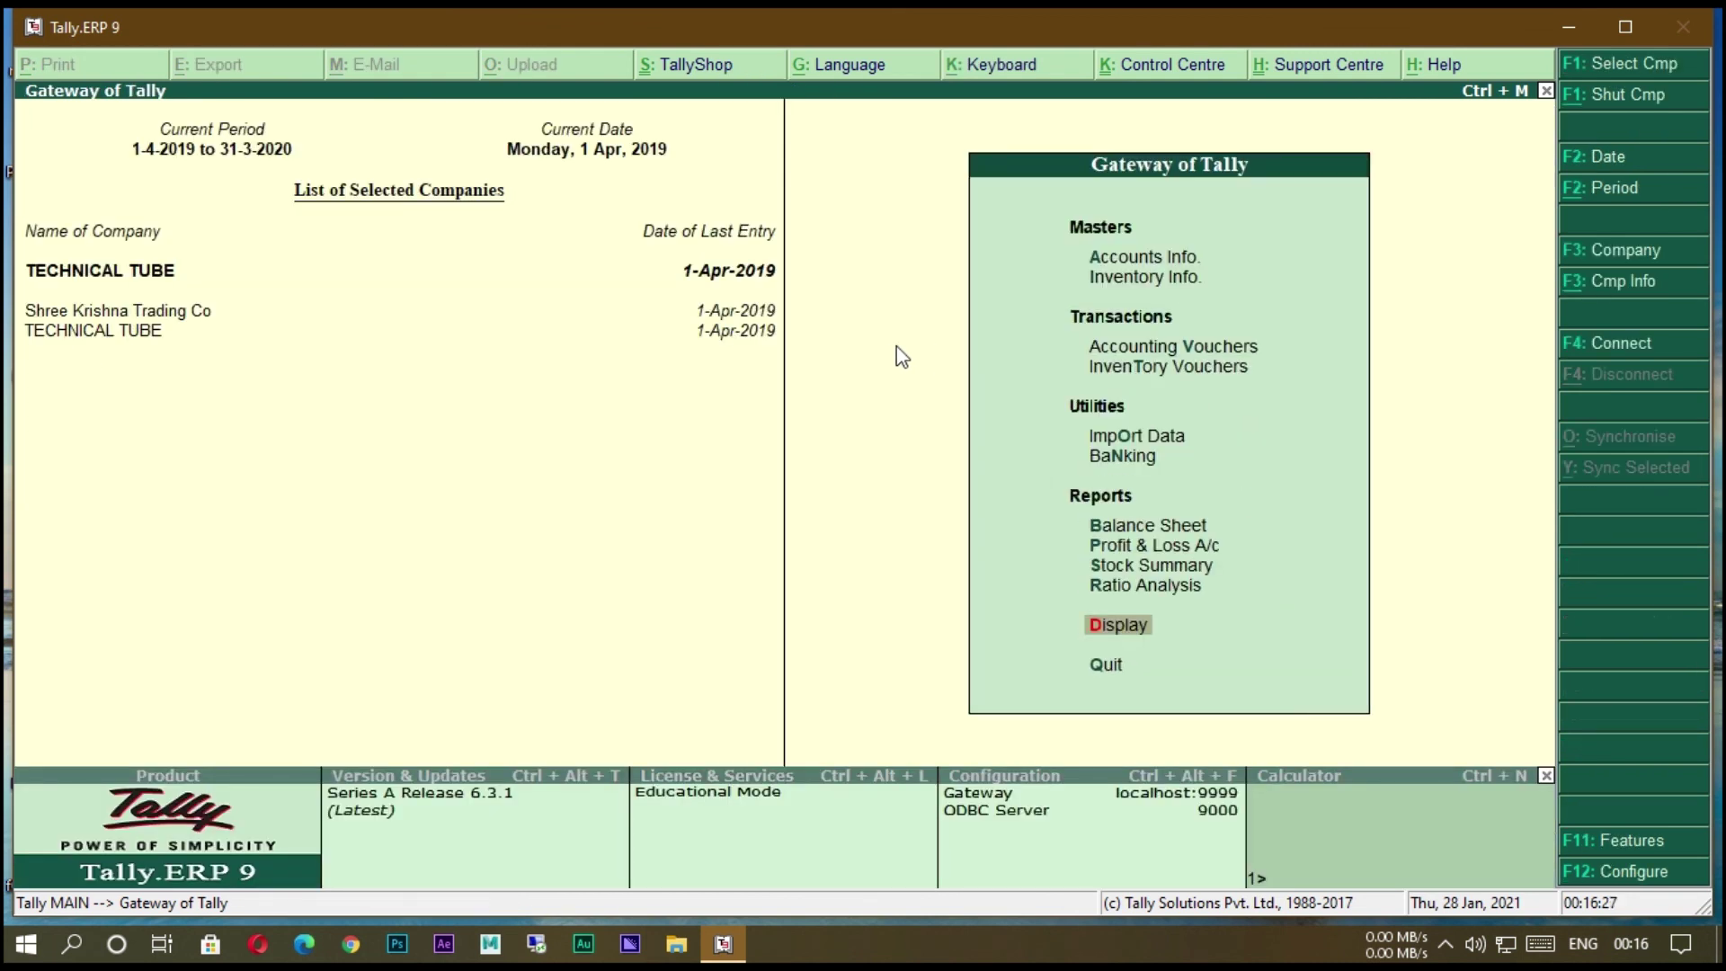
{"action": "left_click", "coordinate": [1181, 286]}
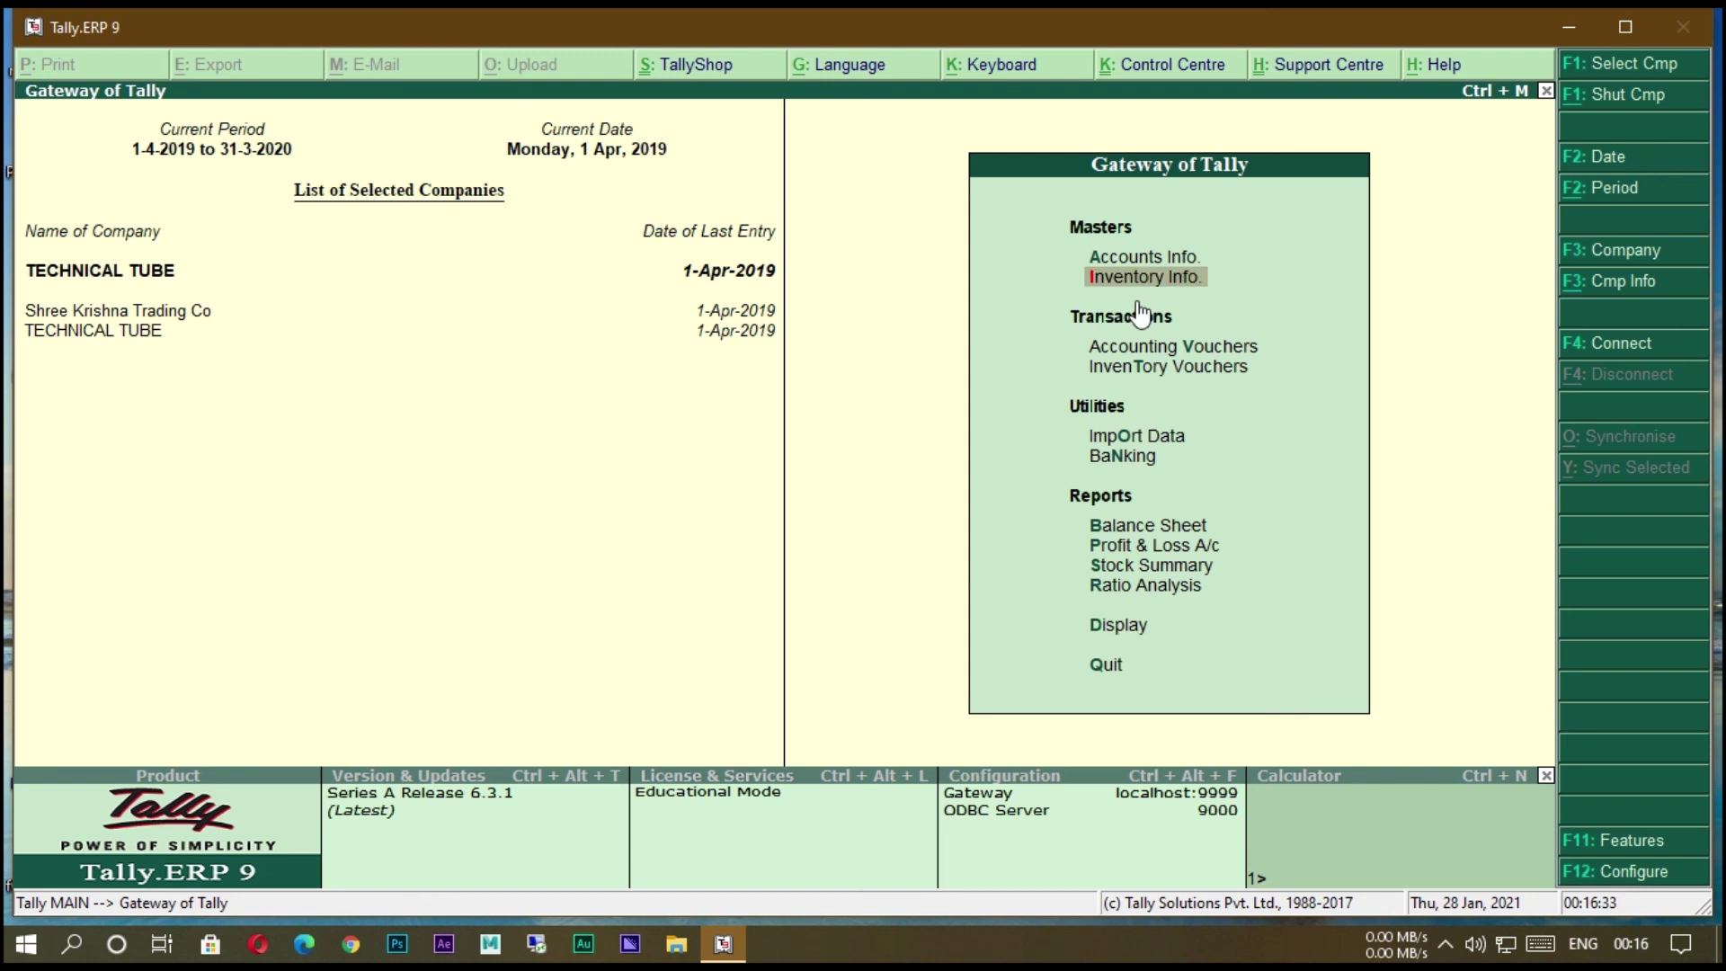
{"action": "key", "text": "Return"}
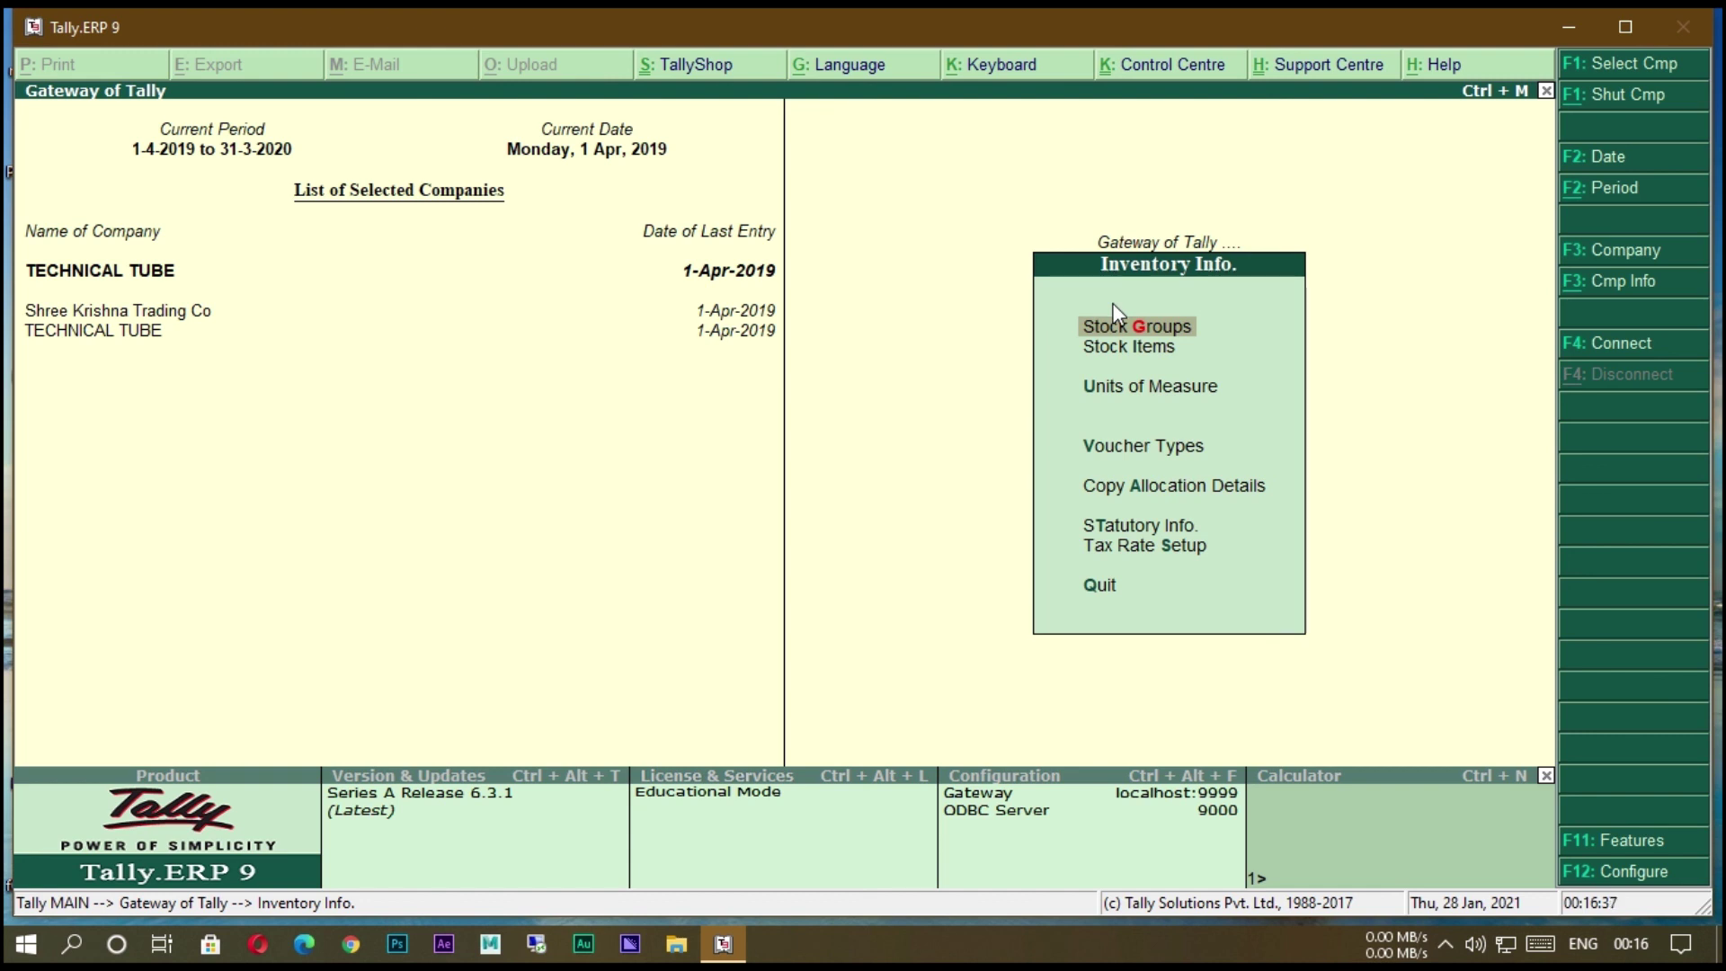
{"action": "key", "text": "Escape"}
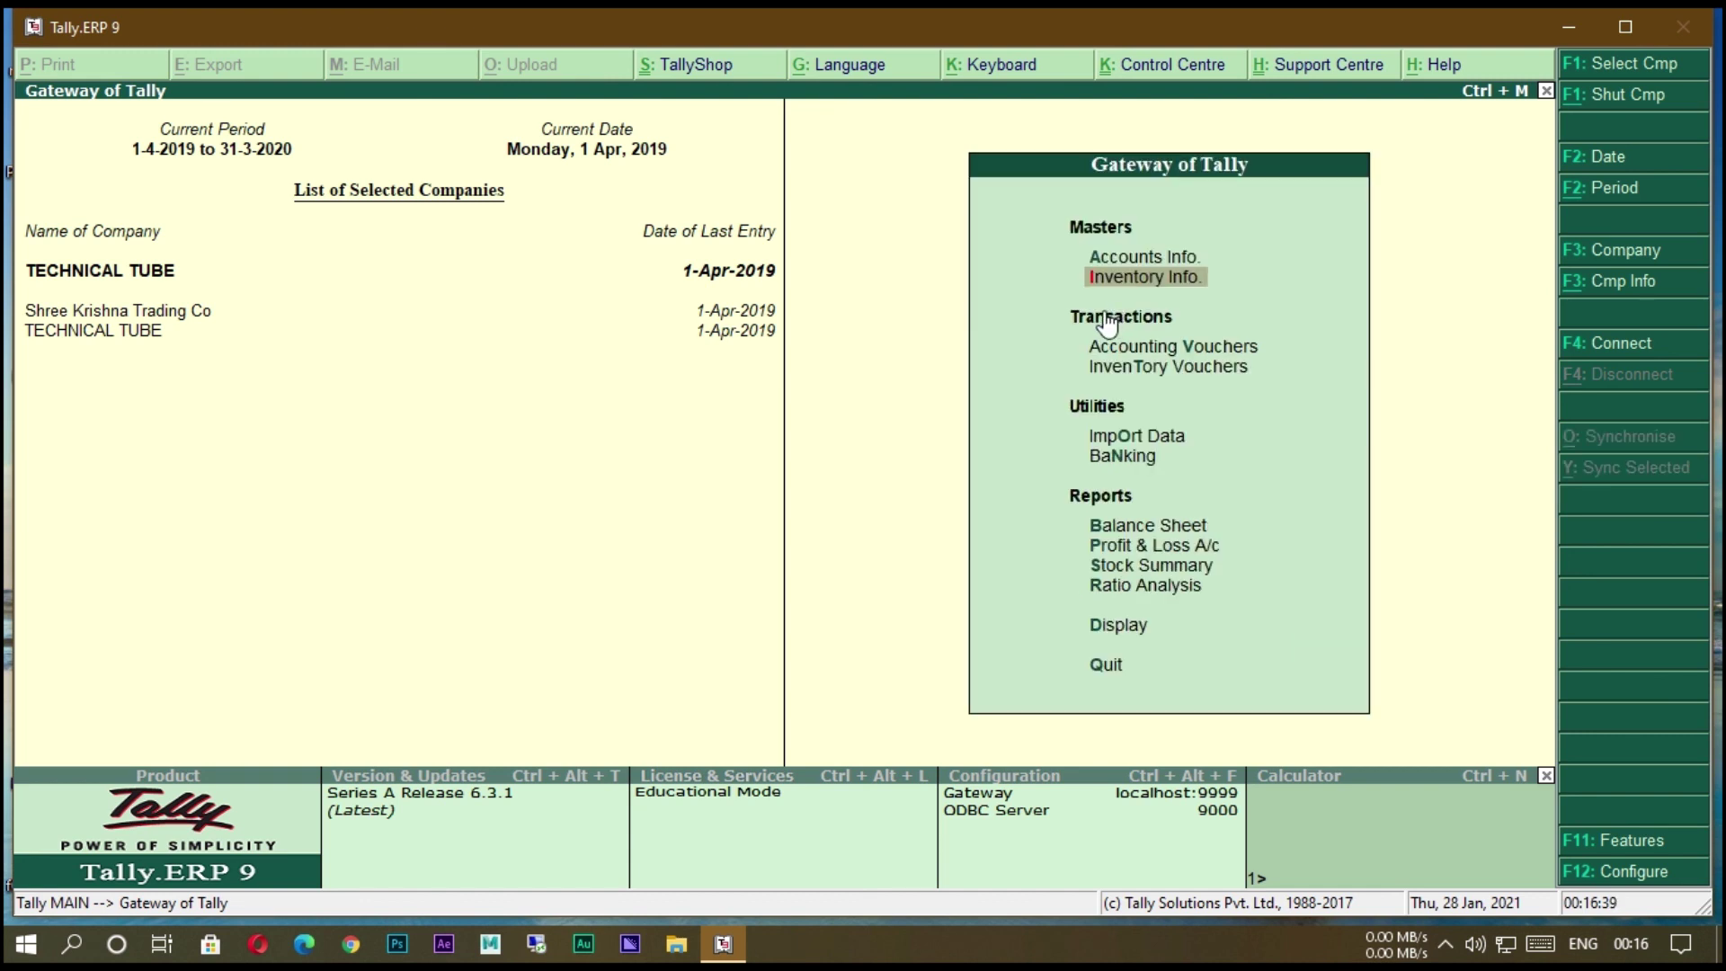
{"action": "key", "text": "alt+z"}
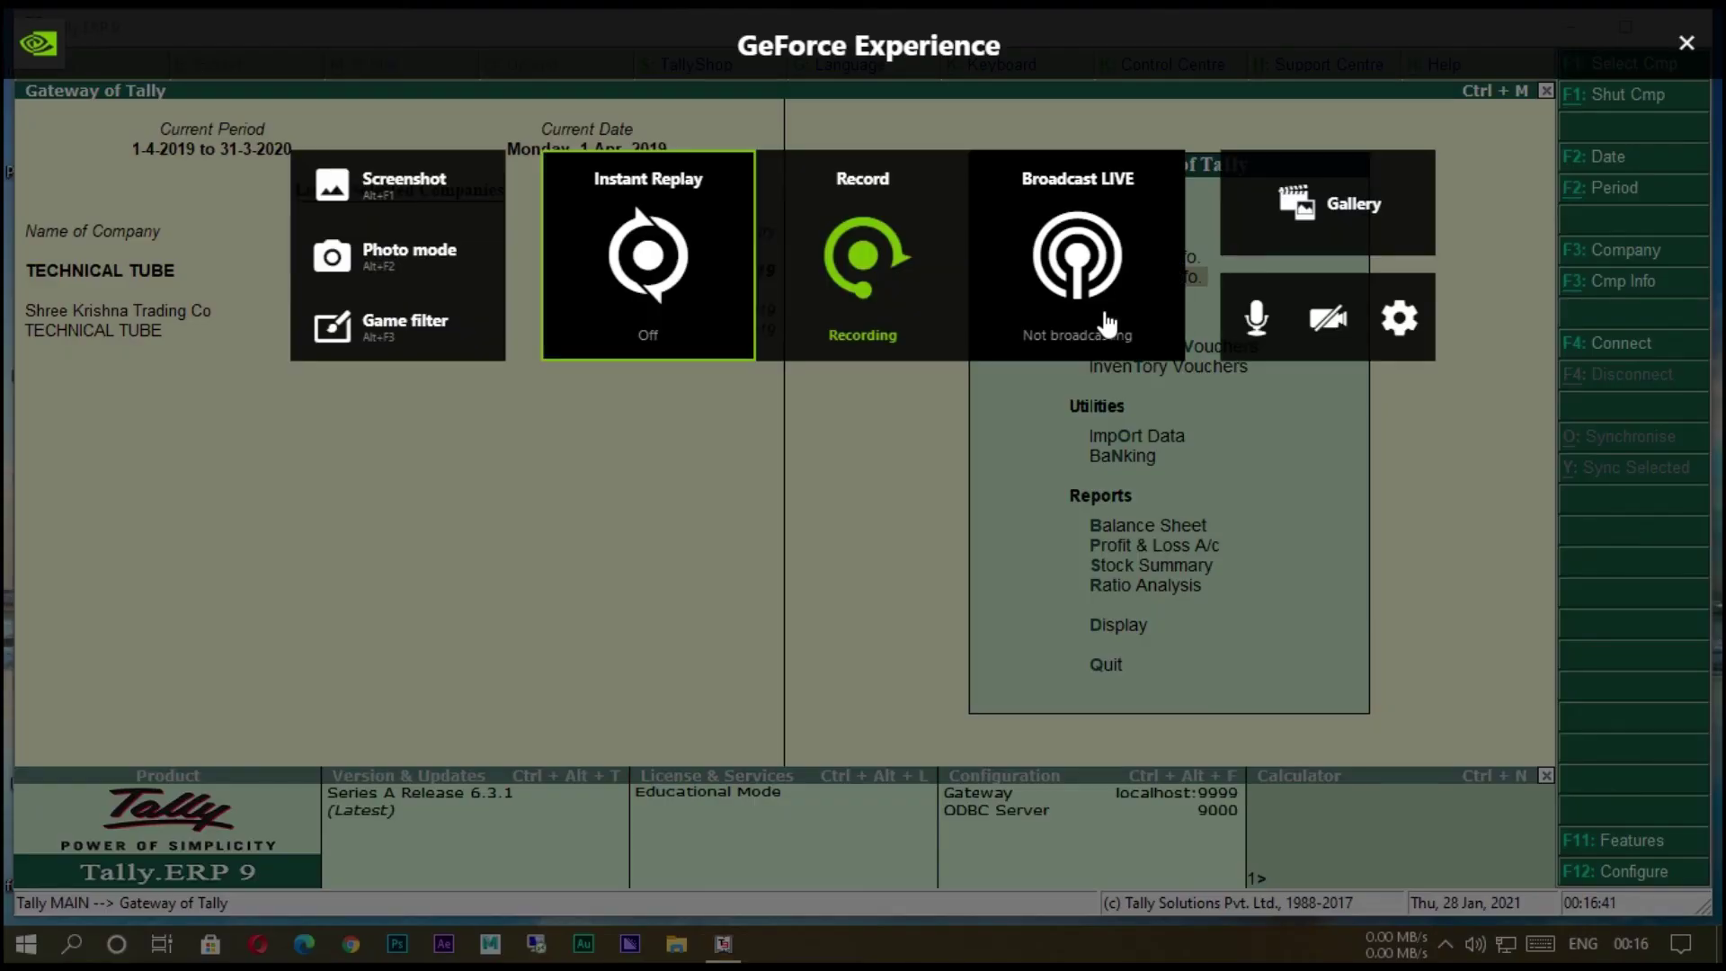
{"action": "left_click", "coordinate": [944, 216]}
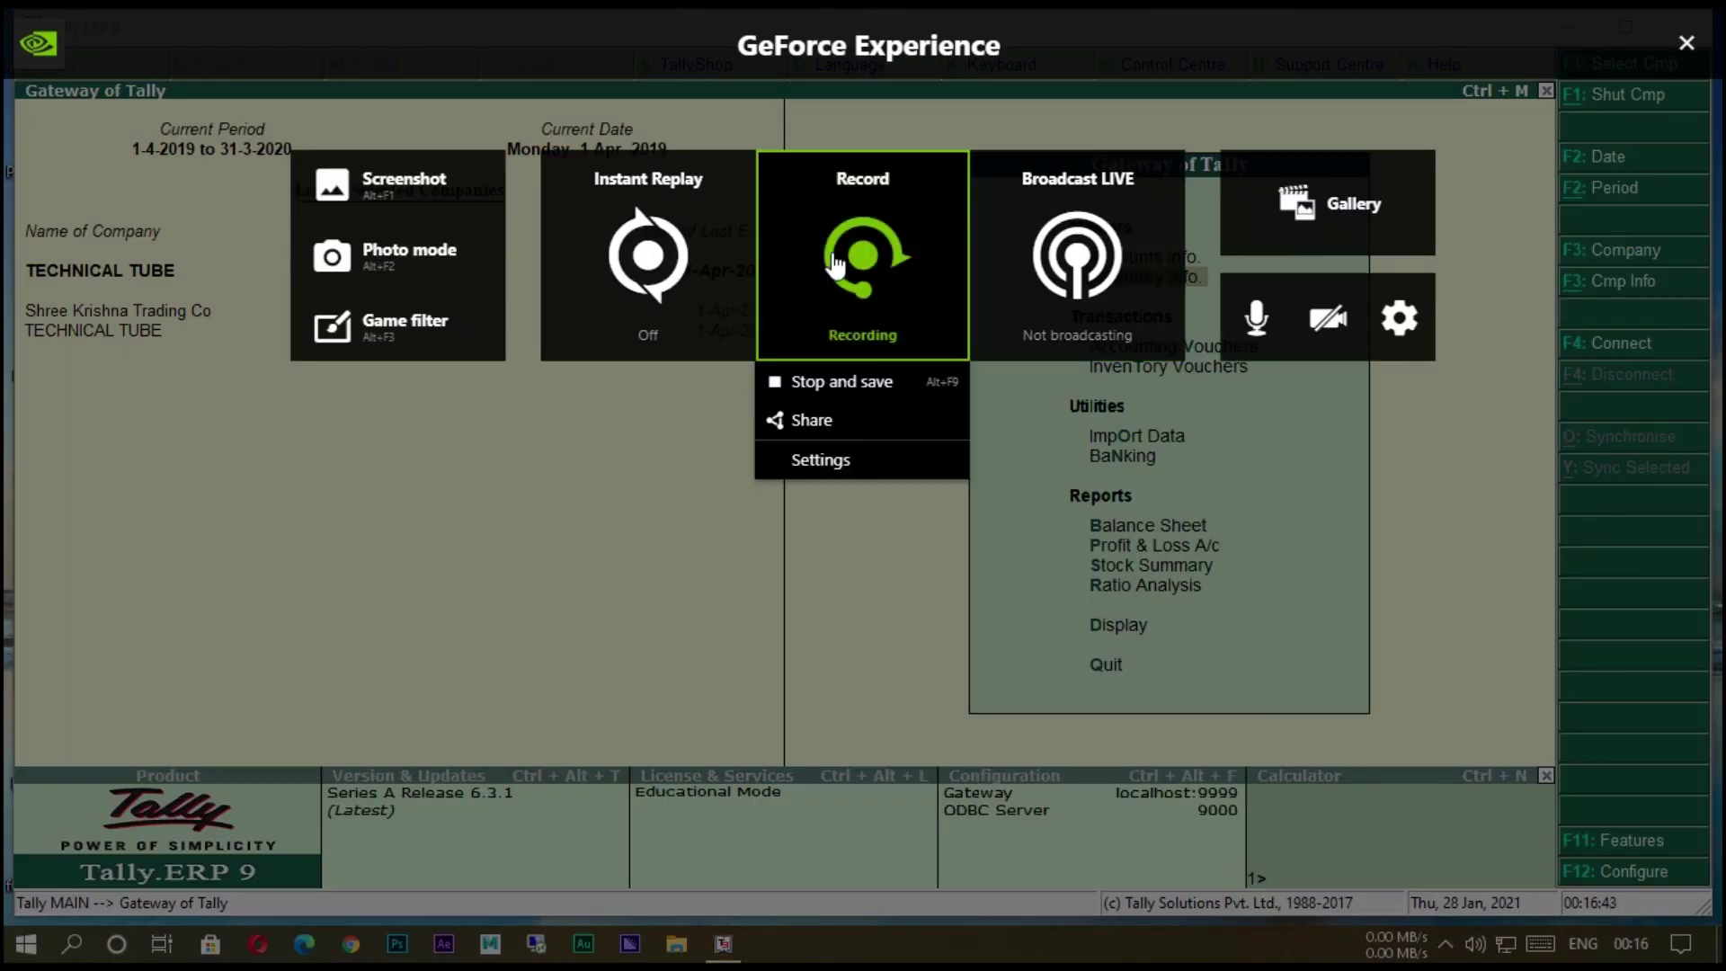
{"action": "left_click", "coordinate": [902, 389]}
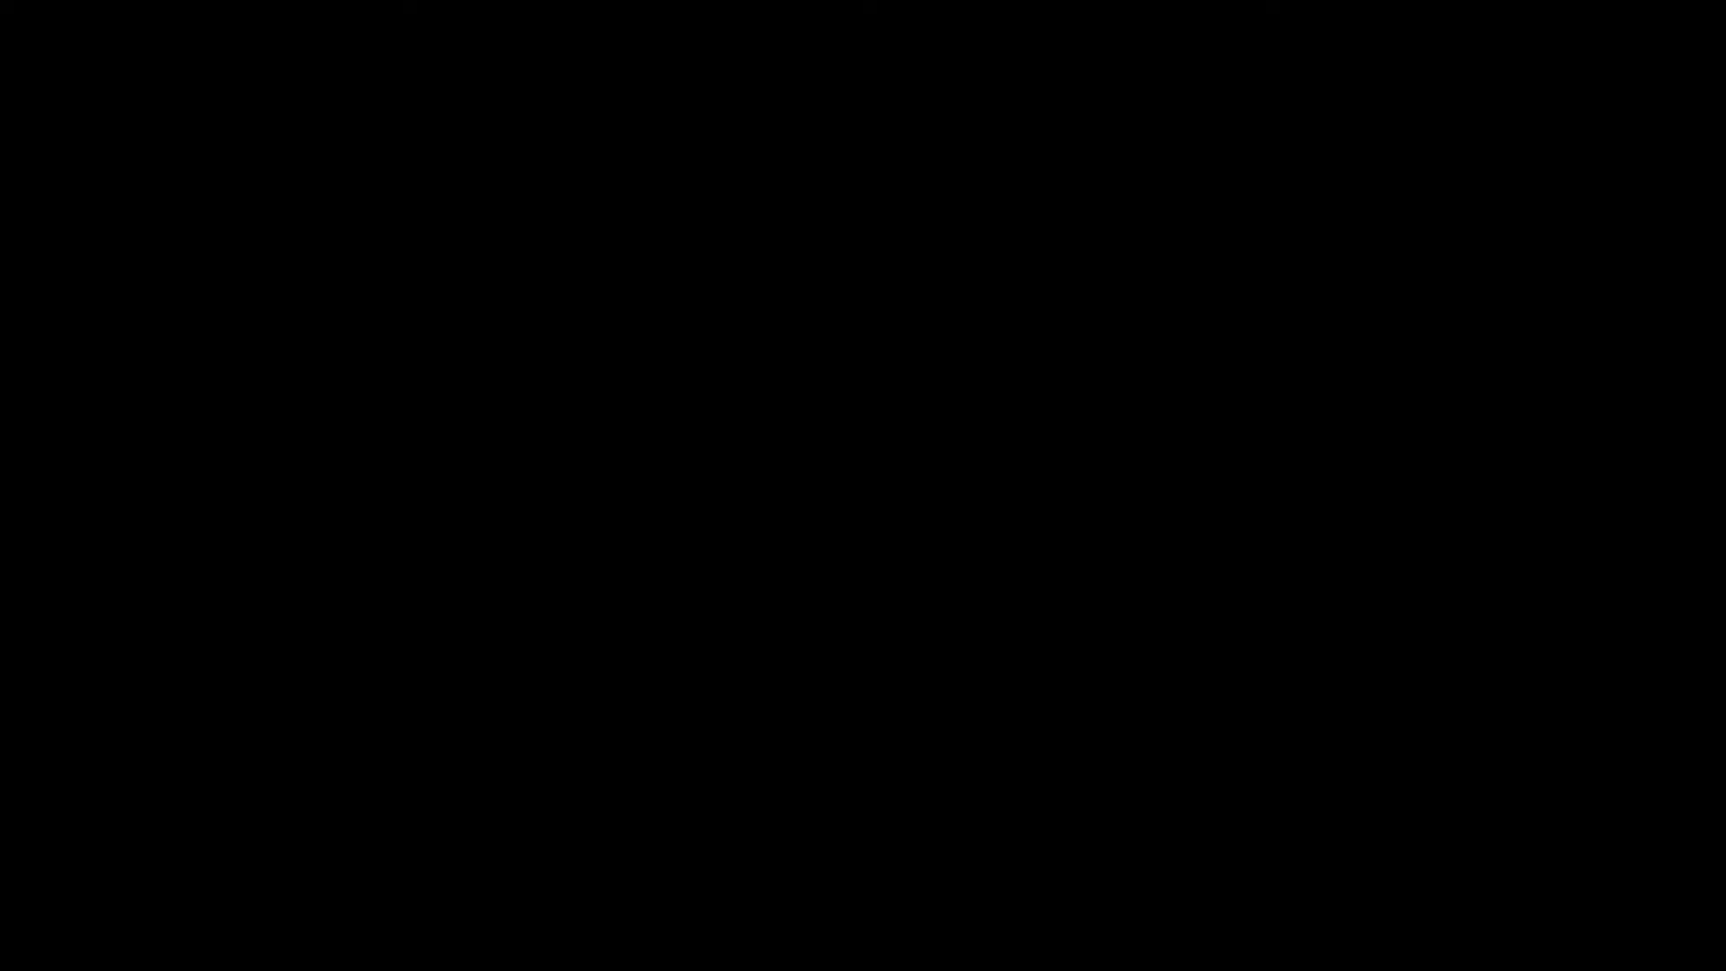